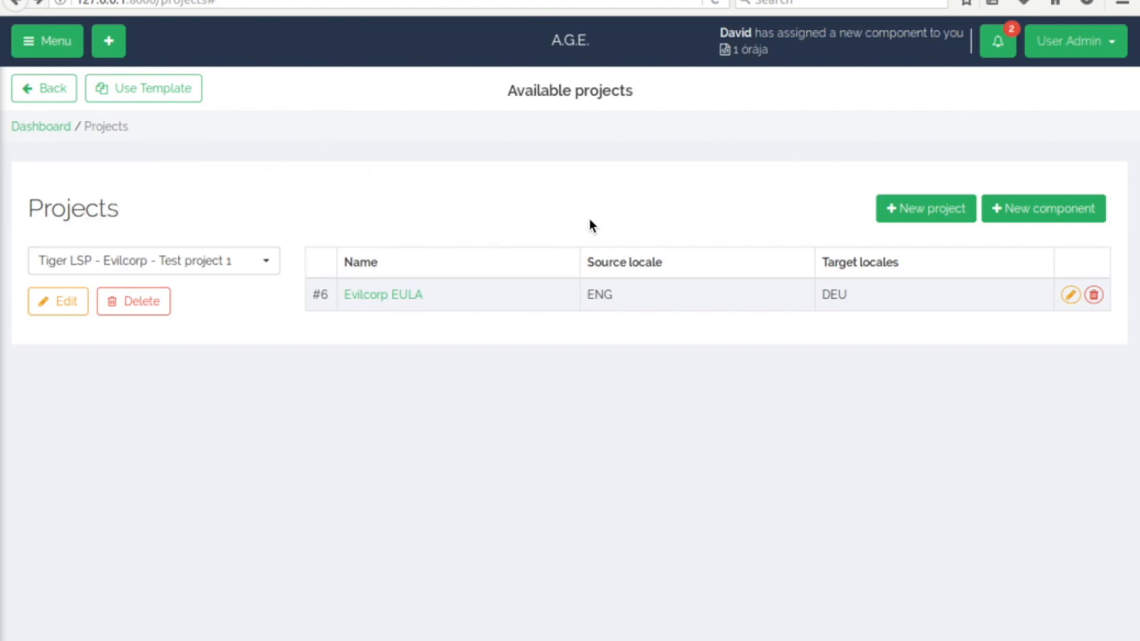
View the volumes of the Evilcorp EULA component, return to the projects, and select the Tiger LSP - Evilcorp - Legal Documents project.
{"action": "left_click", "coordinate": [389, 304]}
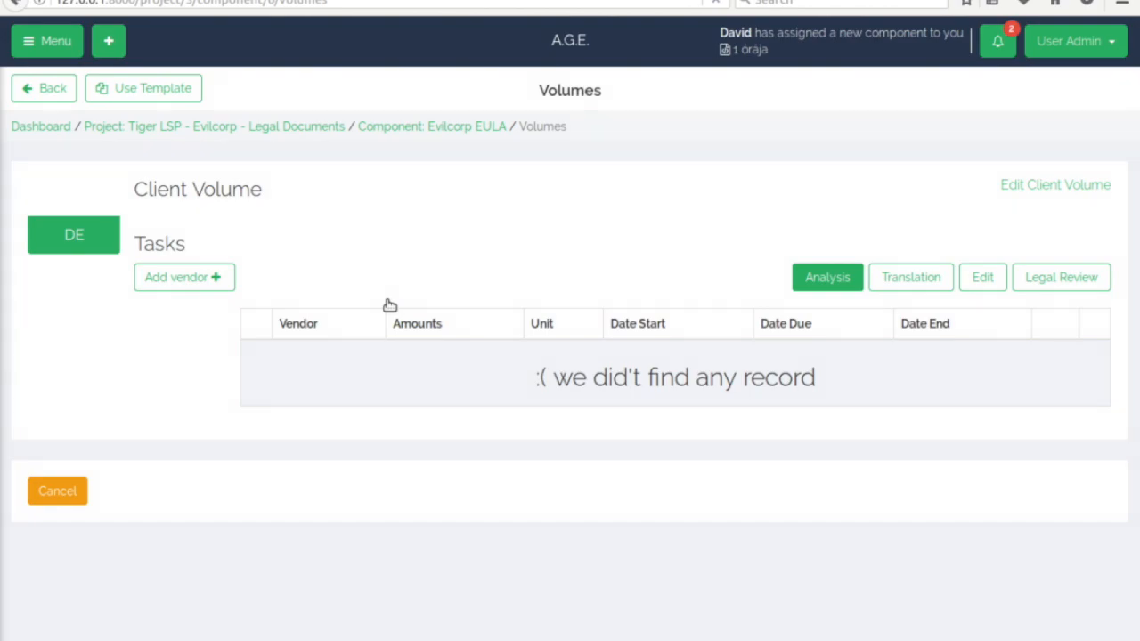
{"action": "left_click", "coordinate": [22, 4]}
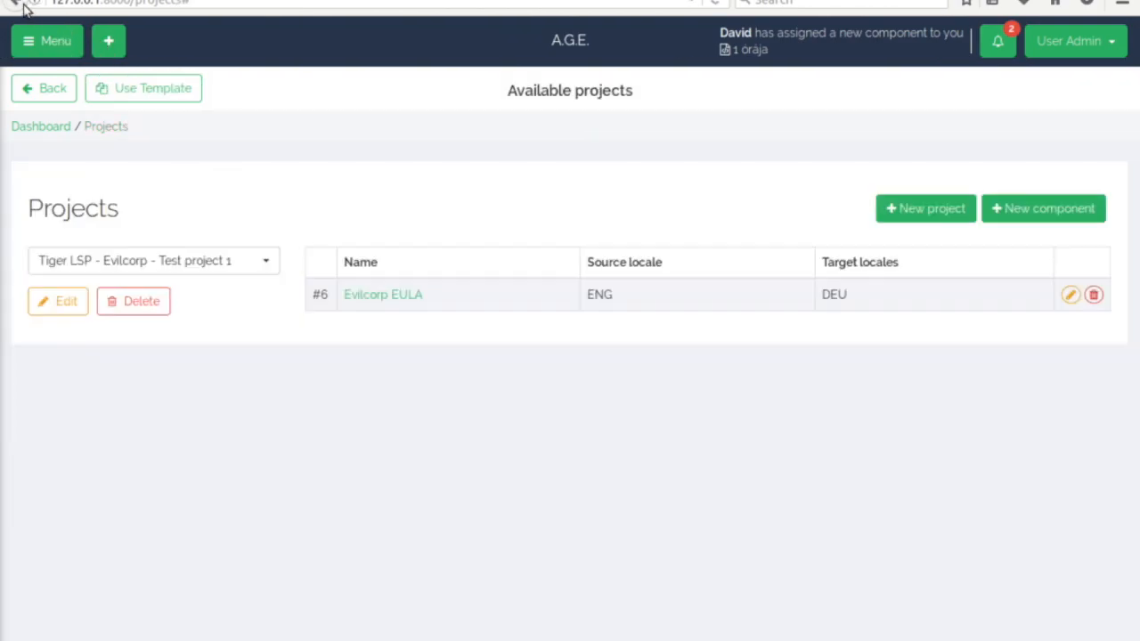
{"action": "left_click", "coordinate": [254, 266]}
{"action": "left_click", "coordinate": [152, 331]}
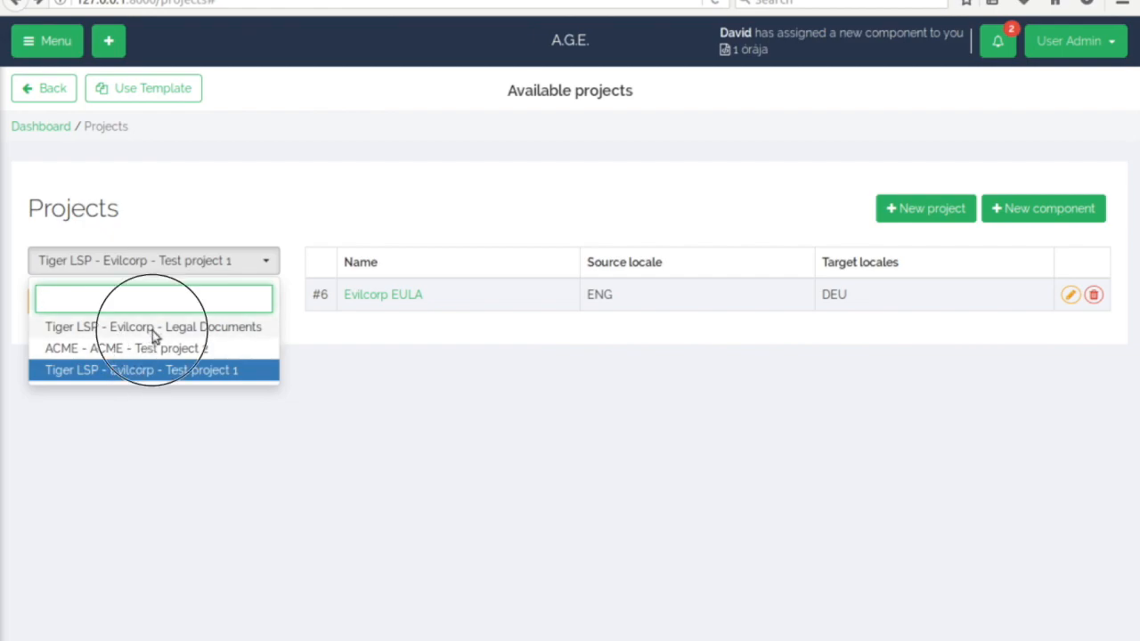
Switch to the ACME - ACME - Test project 2 project and open the volumes of its Project 2 DIAL component.
{"action": "left_click", "coordinate": [261, 263]}
{"action": "left_click", "coordinate": [161, 351]}
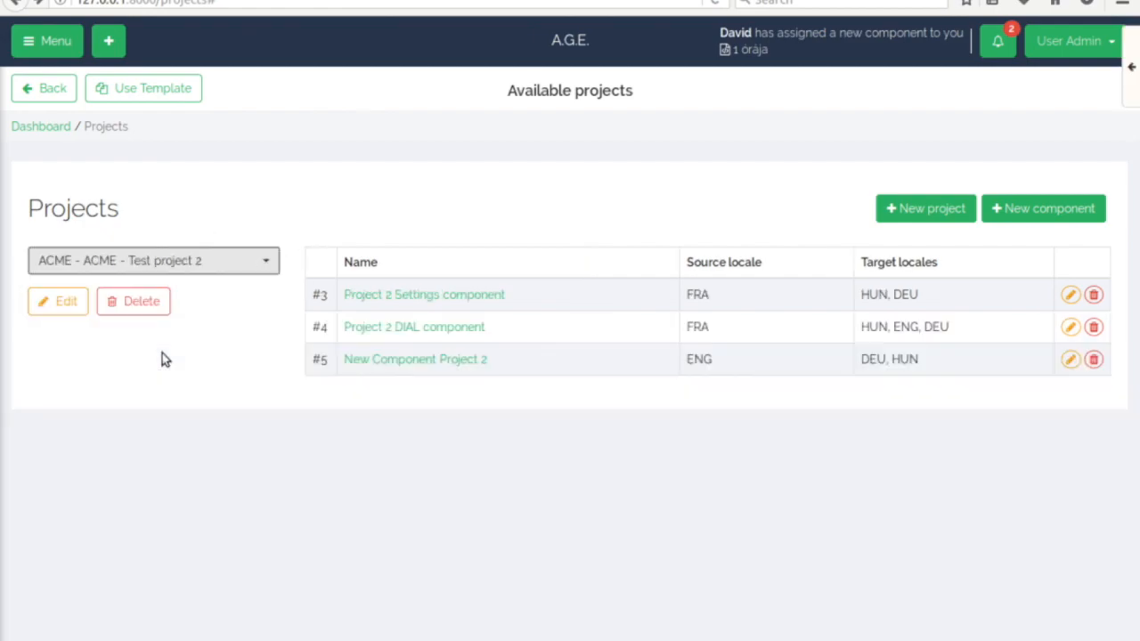
{"action": "left_click", "coordinate": [409, 333]}
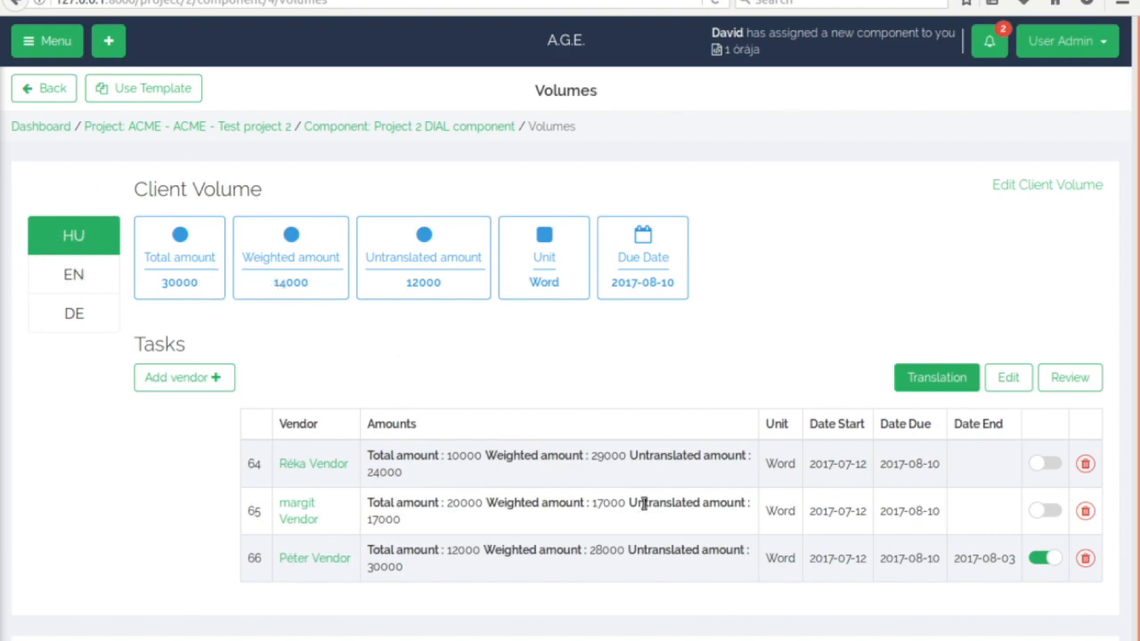
Examine the HU vendor amounts and the editable client volume fields, leaving the client volume without saving changes.
{"action": "left_click_drag", "start_coordinate": [368, 456], "coordinate": [485, 484]}
{"action": "left_click", "coordinate": [483, 481]}
{"action": "left_click", "coordinate": [72, 191]}
{"action": "left_click", "coordinate": [1042, 187]}
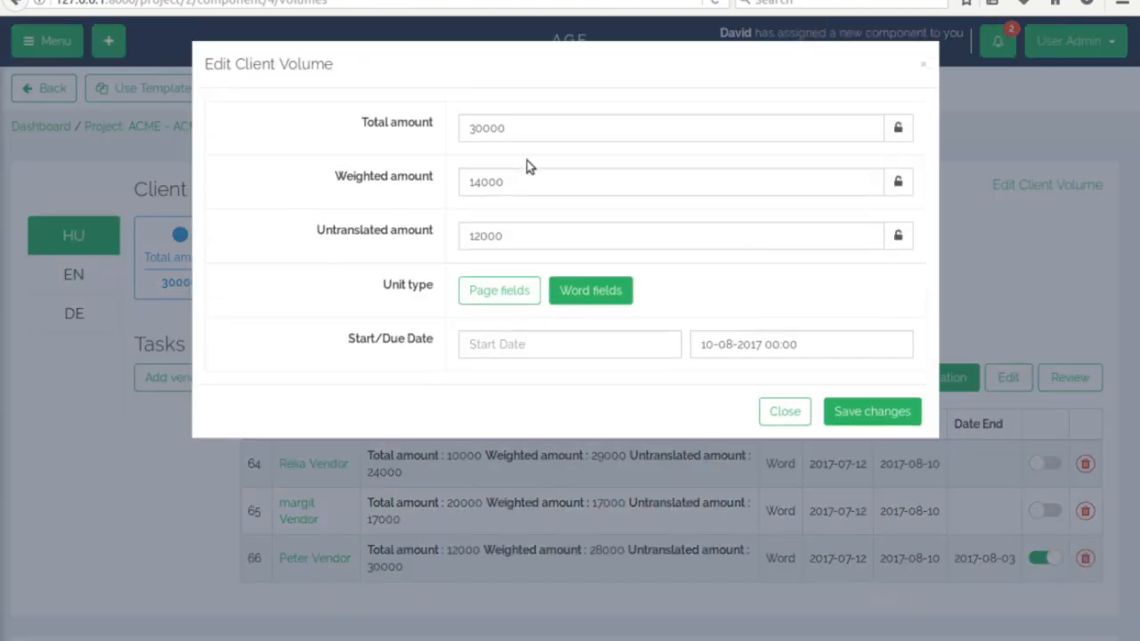
{"action": "left_click", "coordinate": [784, 412]}
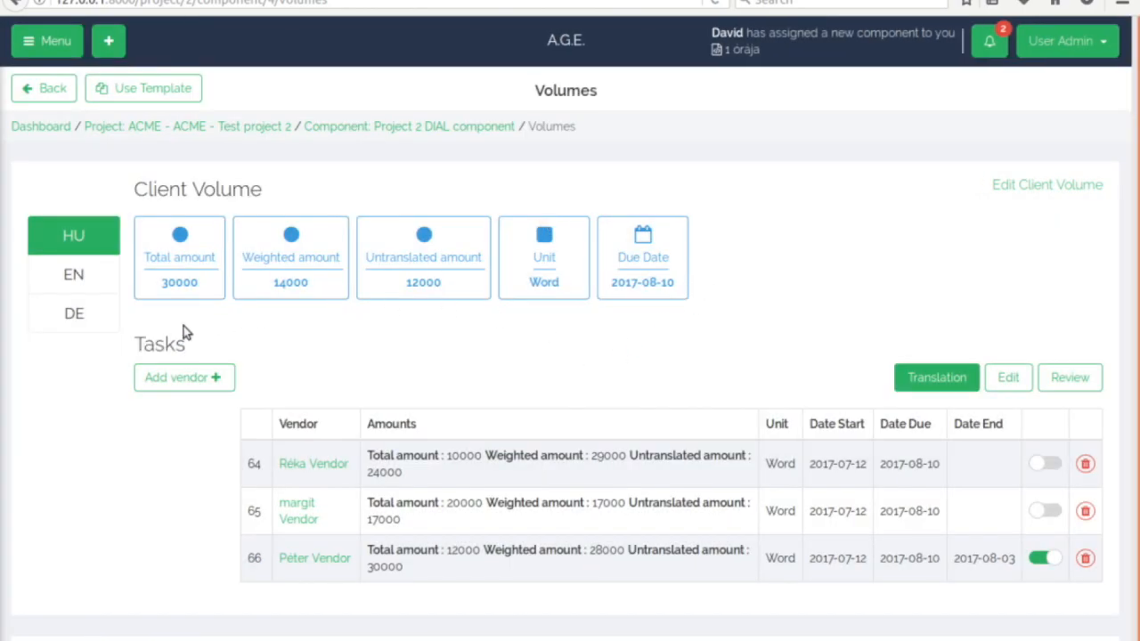
Examine the EN and DE volumes, including the DE vendor tasks for Translation, Edit and Review.
{"action": "left_click", "coordinate": [87, 275]}
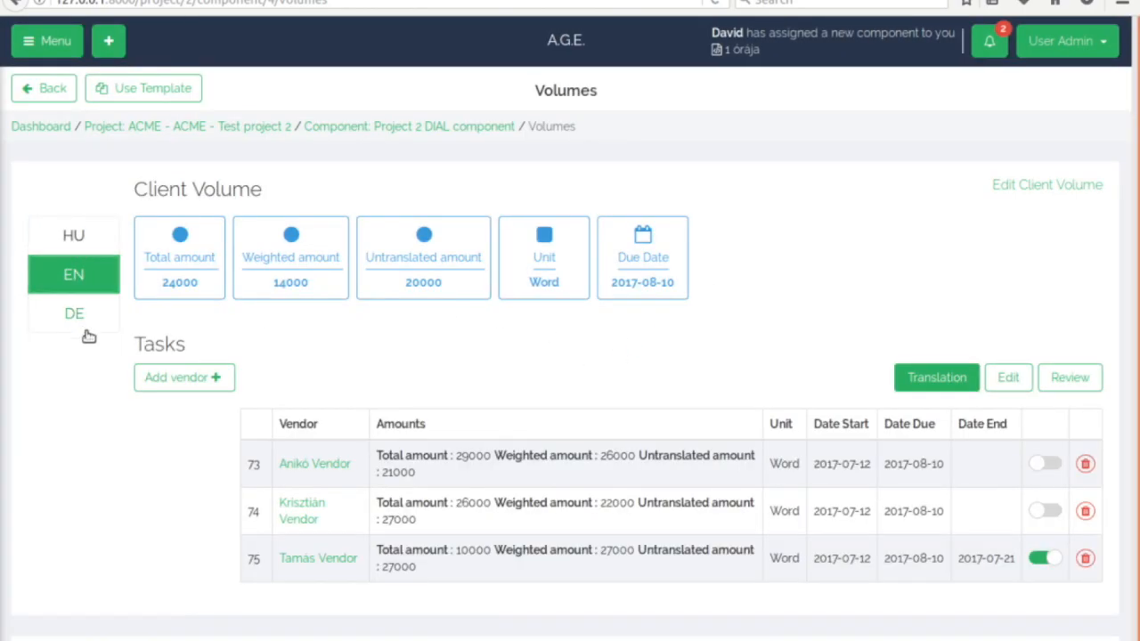
{"action": "left_click", "coordinate": [76, 312]}
{"action": "scroll", "coordinate": [393, 539], "scroll_direction": "down", "scroll_amount": 3}
{"action": "scroll", "coordinate": [432, 407], "scroll_direction": "up", "scroll_amount": 3}
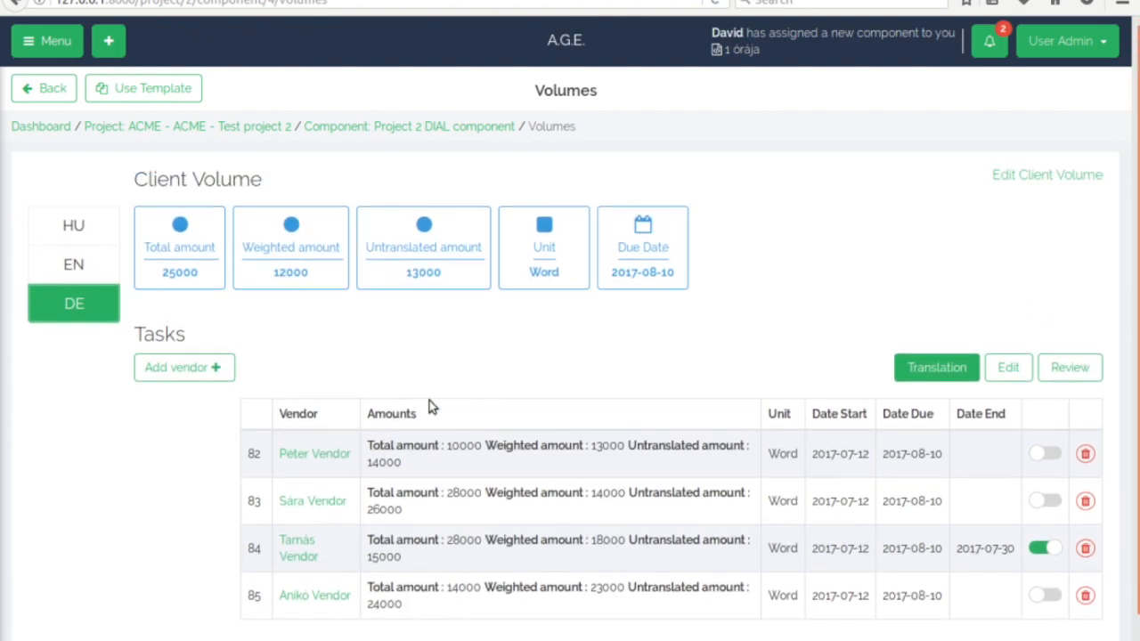
{"action": "left_click", "coordinate": [1009, 368]}
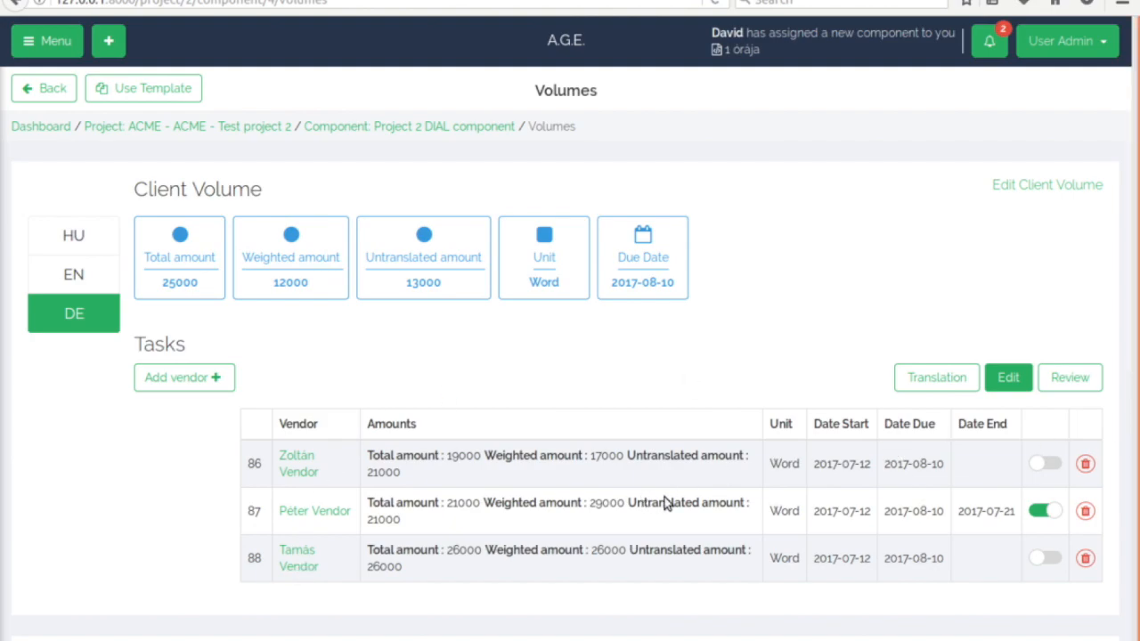
{"action": "left_click", "coordinate": [1067, 387]}
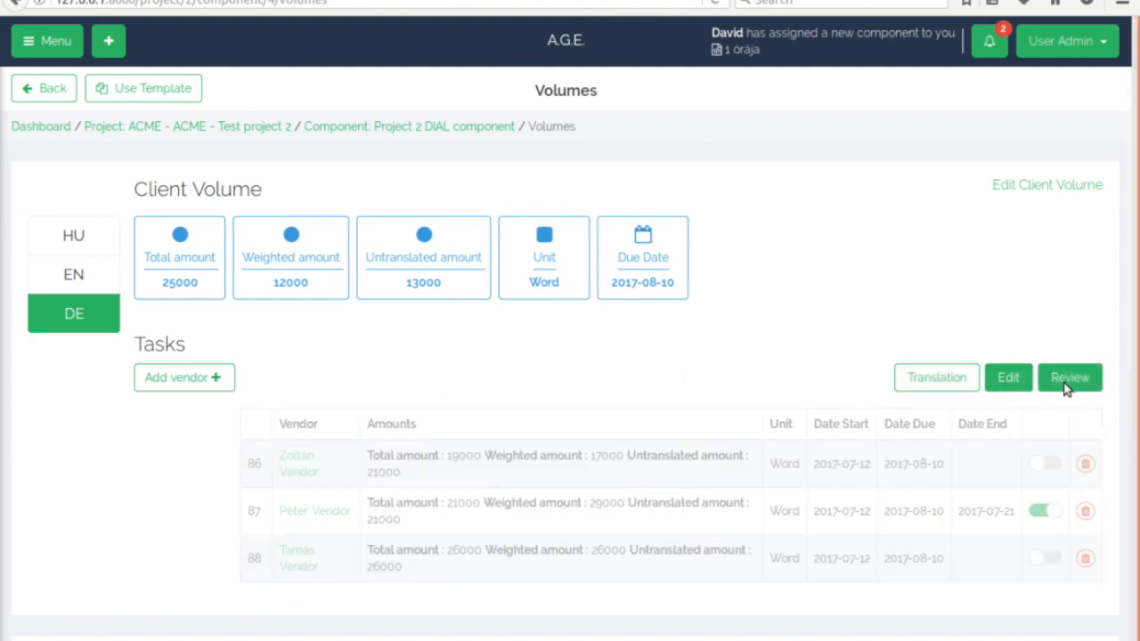
{"action": "left_click", "coordinate": [931, 375]}
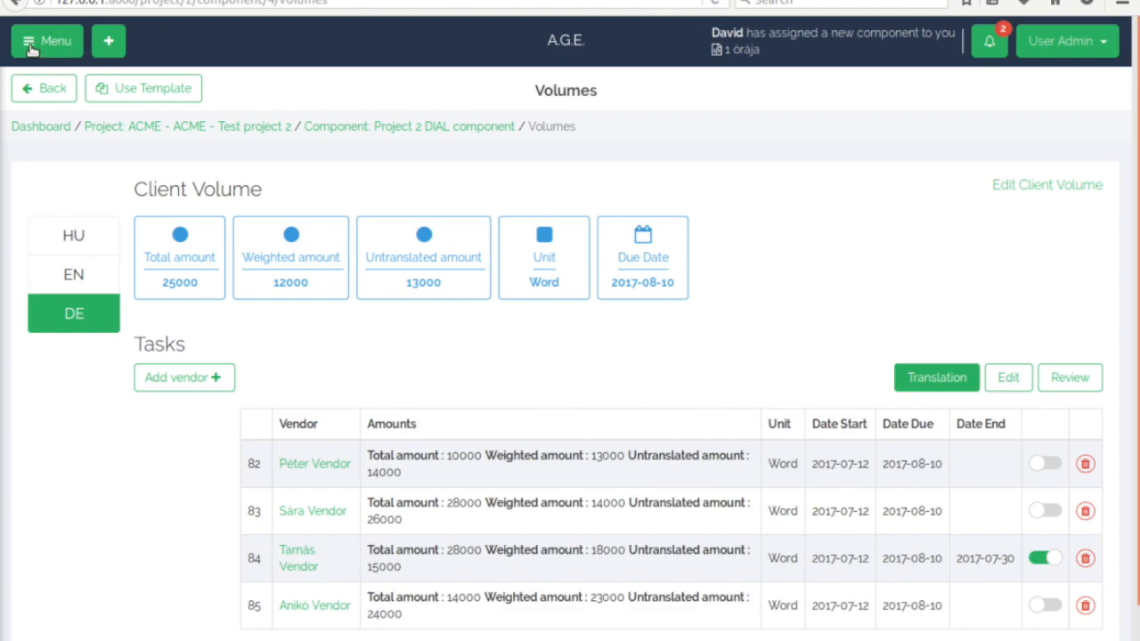
Open the list of businesses from the settings and start creating a new business.
{"action": "left_click", "coordinate": [31, 50]}
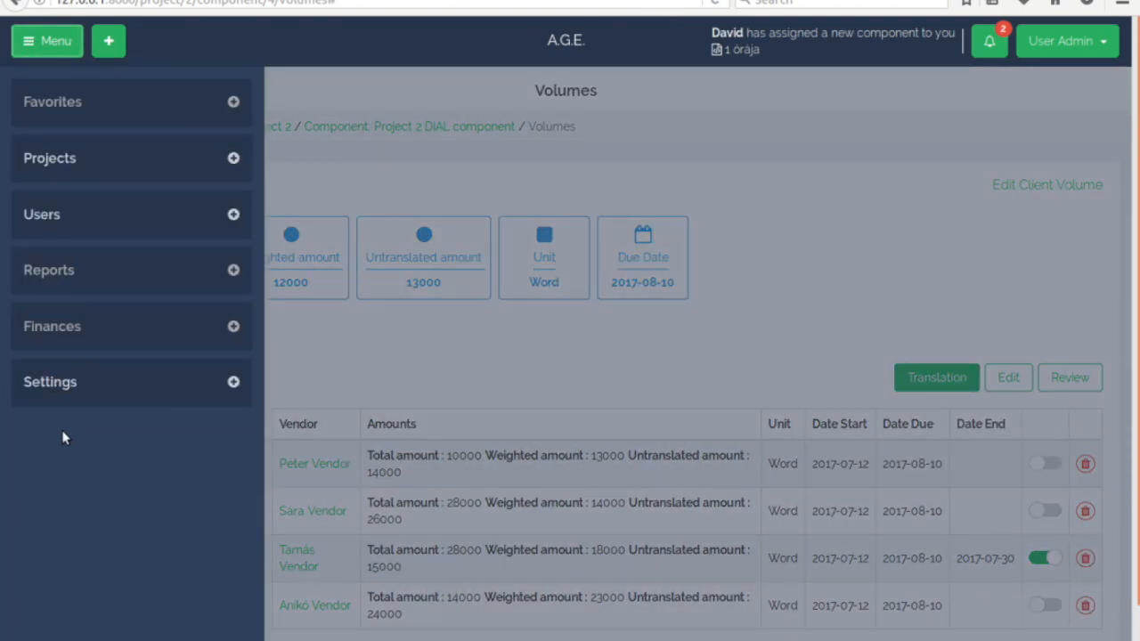
{"action": "left_click", "coordinate": [57, 381]}
{"action": "scroll", "coordinate": [82, 615], "scroll_direction": "down", "scroll_amount": 5}
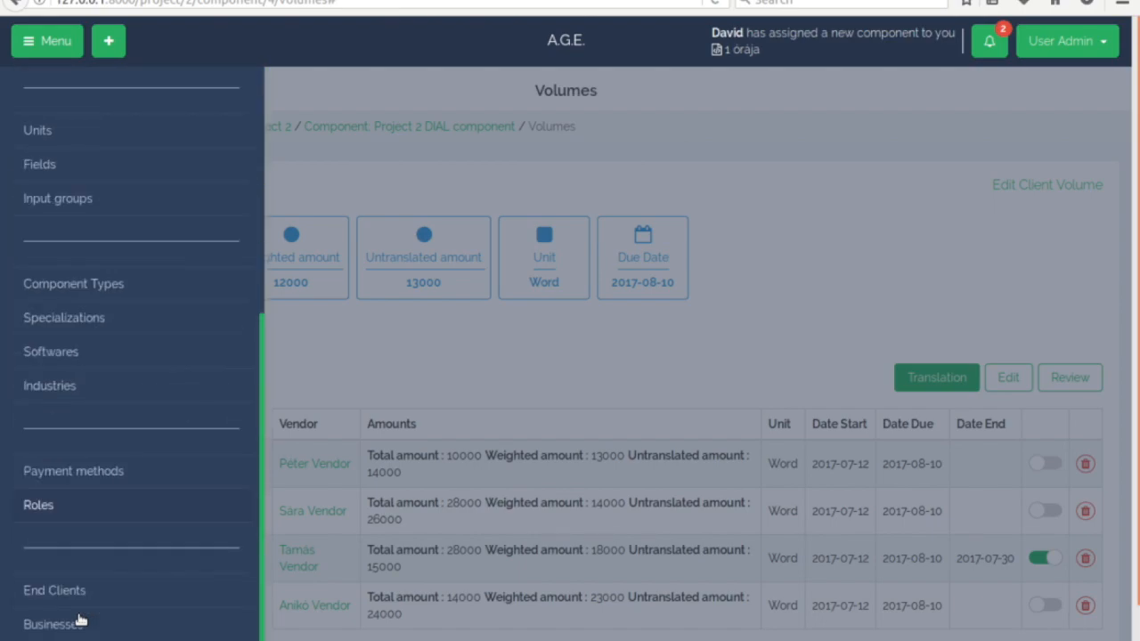
{"action": "left_click", "coordinate": [46, 629]}
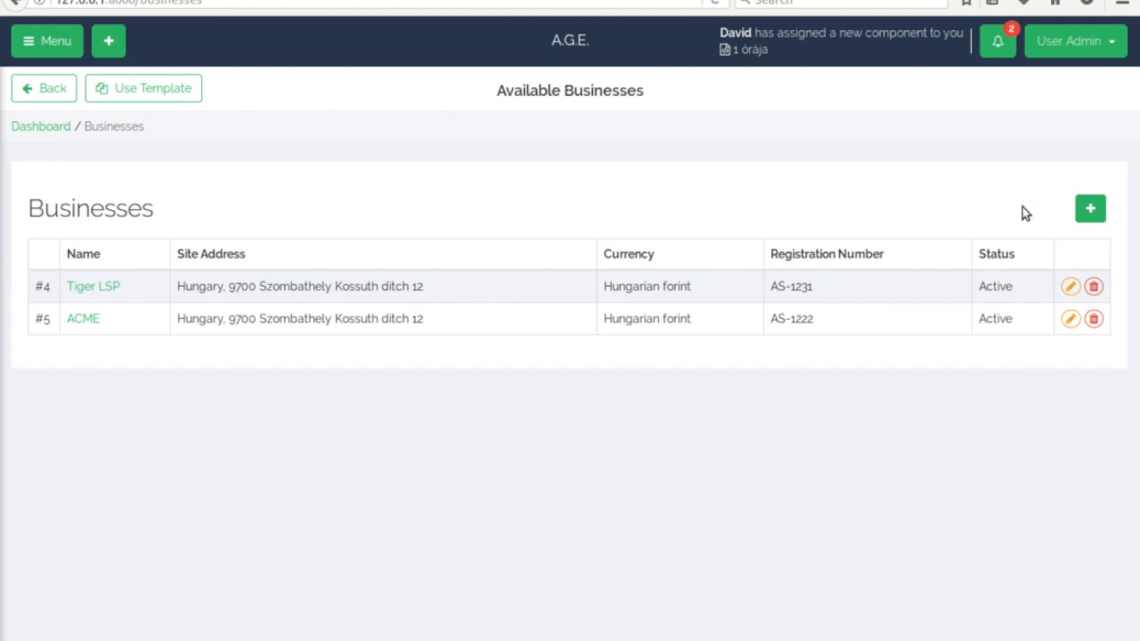
{"action": "left_click", "coordinate": [1091, 210]}
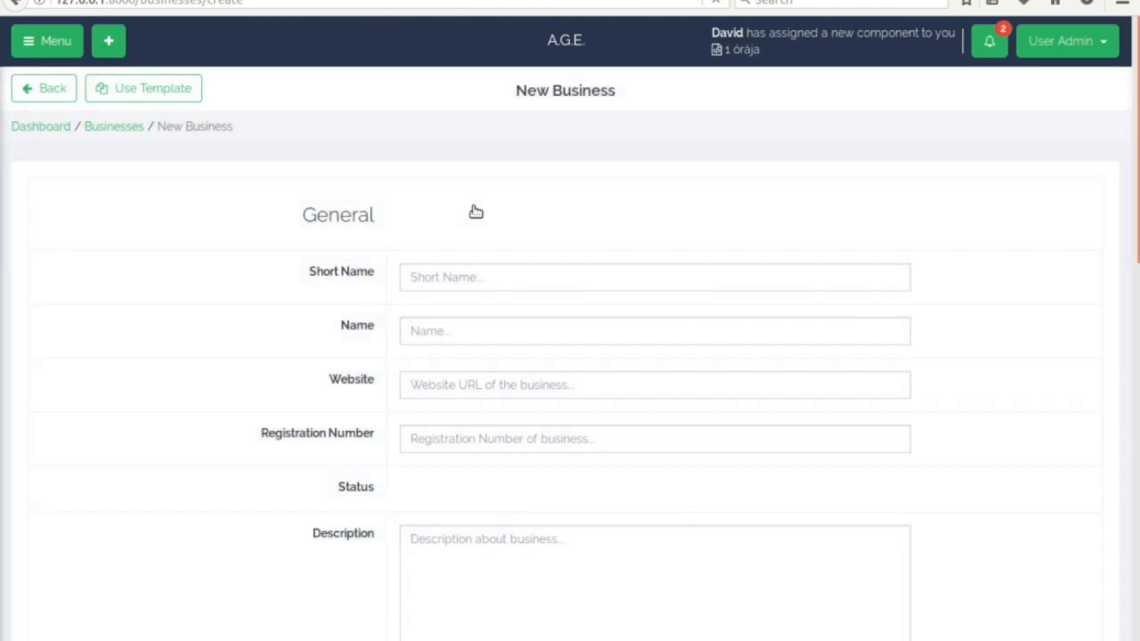
Set the new business's short name to "Ellie LSP".
{"action": "left_click", "coordinate": [473, 279]}
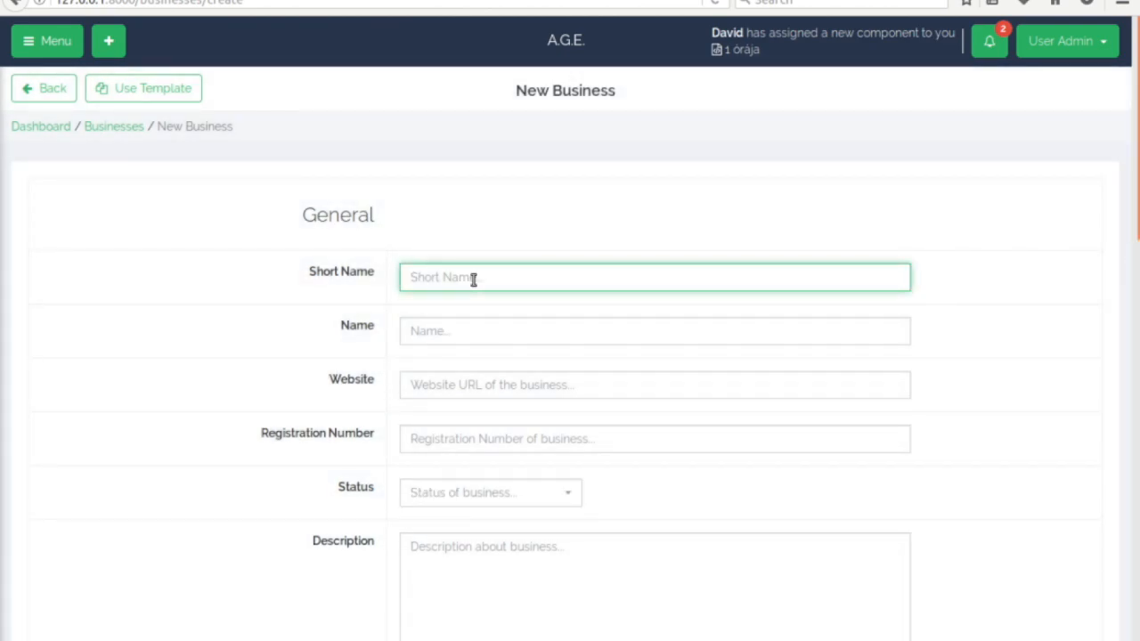
{"action": "type", "text": "El"}
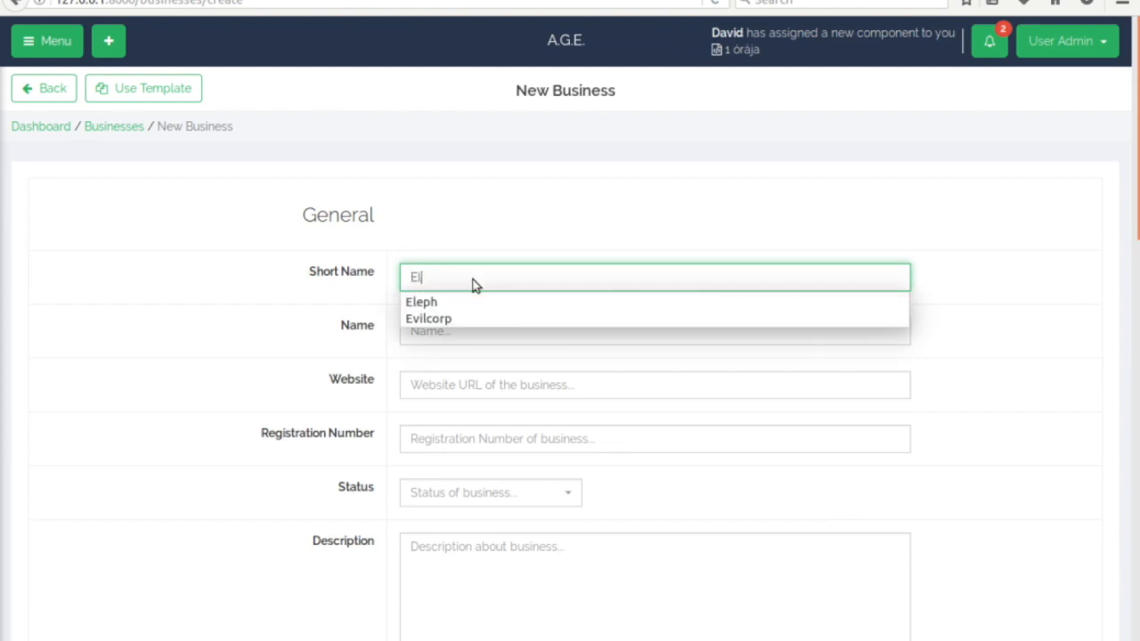
{"action": "type", "text": "lie LSP"}
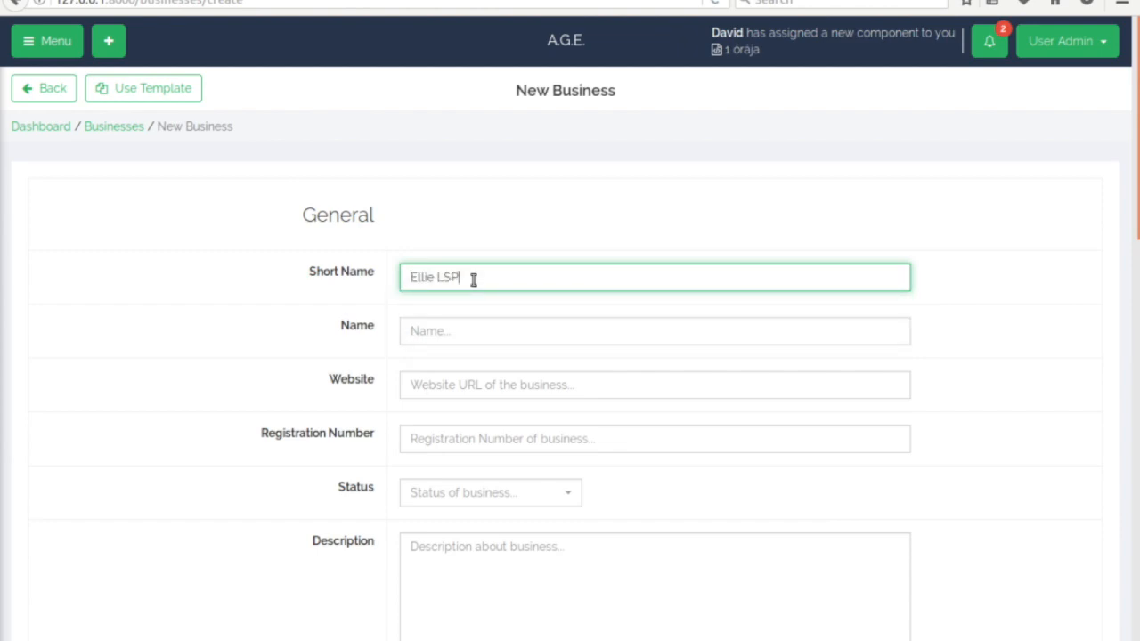
Set the new business's full name to "Big Elephant Language Service Provider".
{"action": "left_click", "coordinate": [423, 330]}
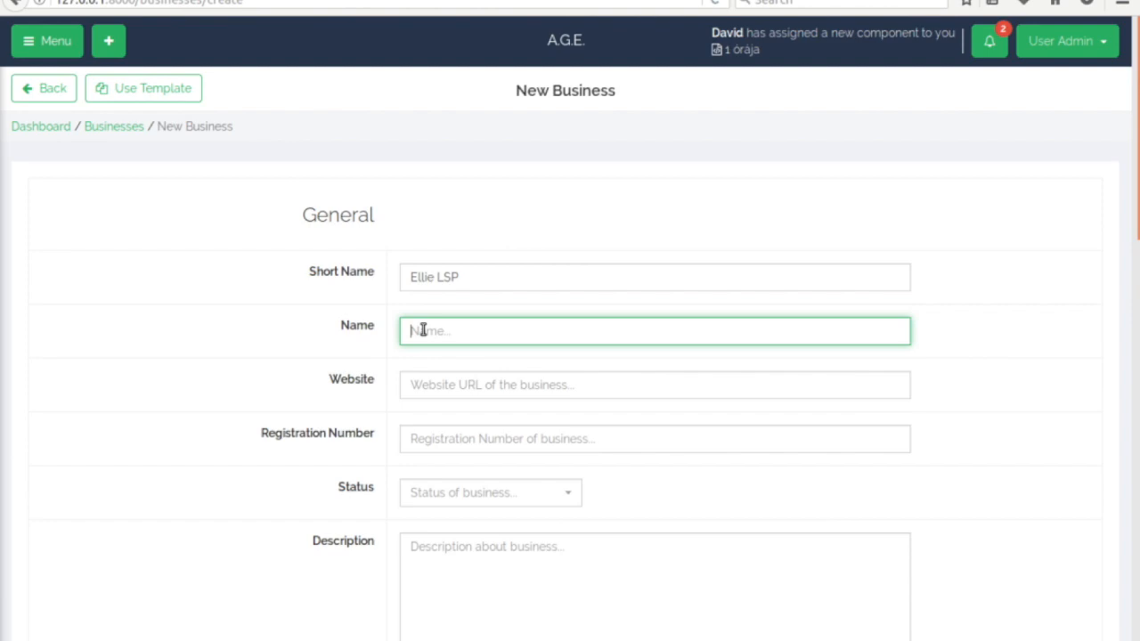
{"action": "type", "text": "Big Elephant End Clien"}
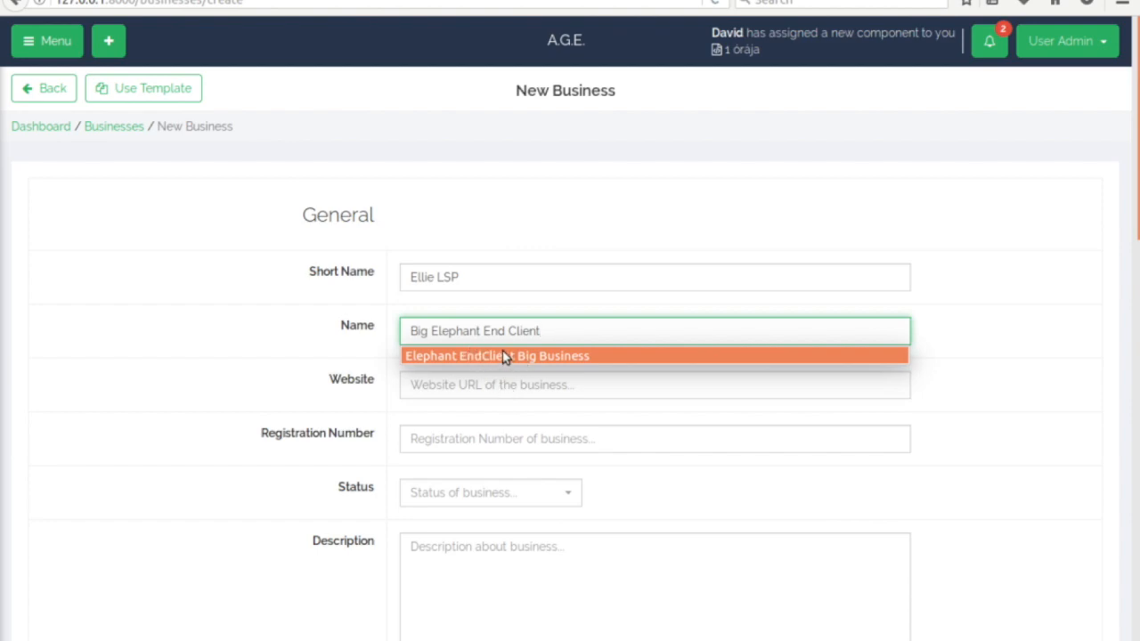
{"action": "type", "text": "t"}
{"action": "key", "text": "BackSpace"}
{"action": "key", "text": "BackSpace"}
{"action": "key", "text": "BackSpace"}
{"action": "key", "text": "BackSpace"}
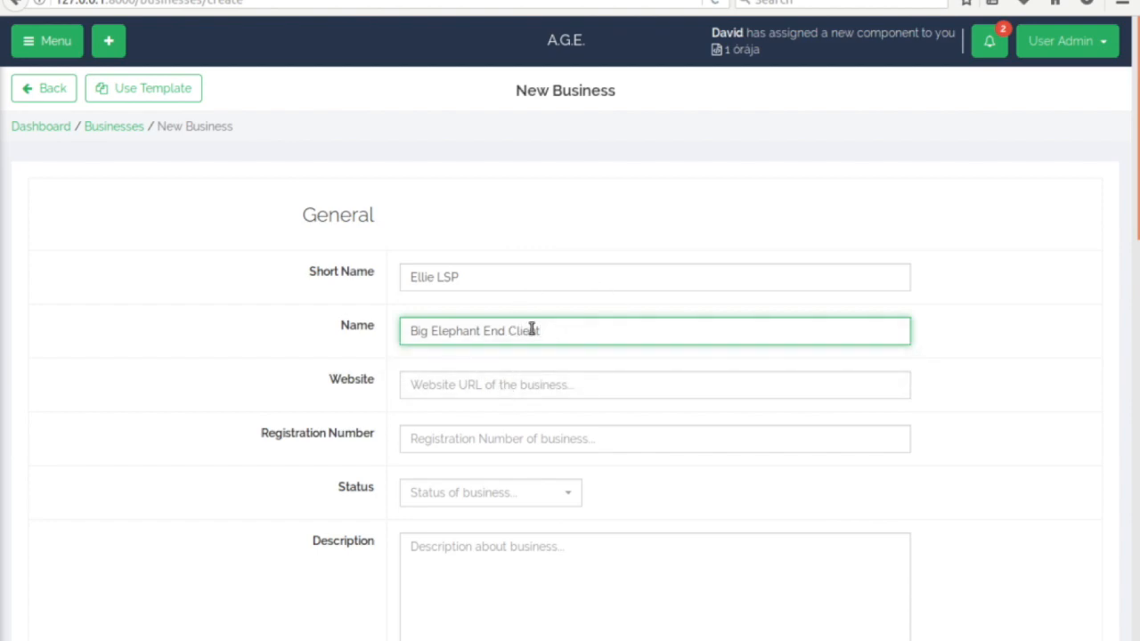
{"action": "key", "text": "BackSpace"}
{"action": "key", "text": "BackSpace"}
{"action": "key", "text": "BackSpace"}
{"action": "key", "text": "BackSpace"}
{"action": "key", "text": "BackSpace"}
{"action": "key", "text": "BackSpace"}
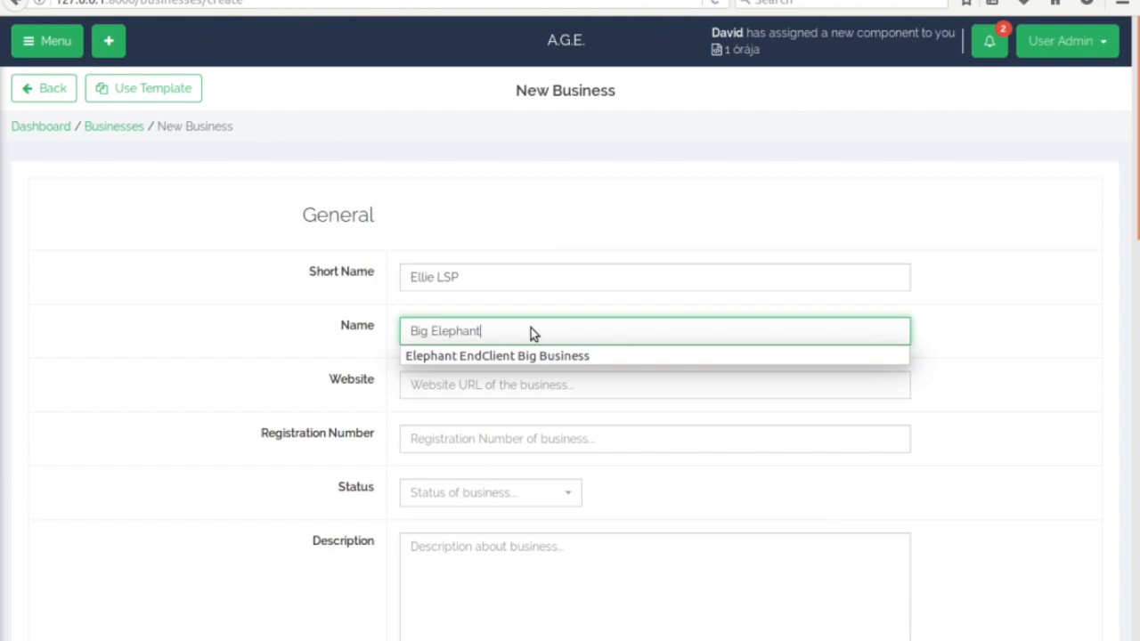
{"action": "type", "text": "La"}
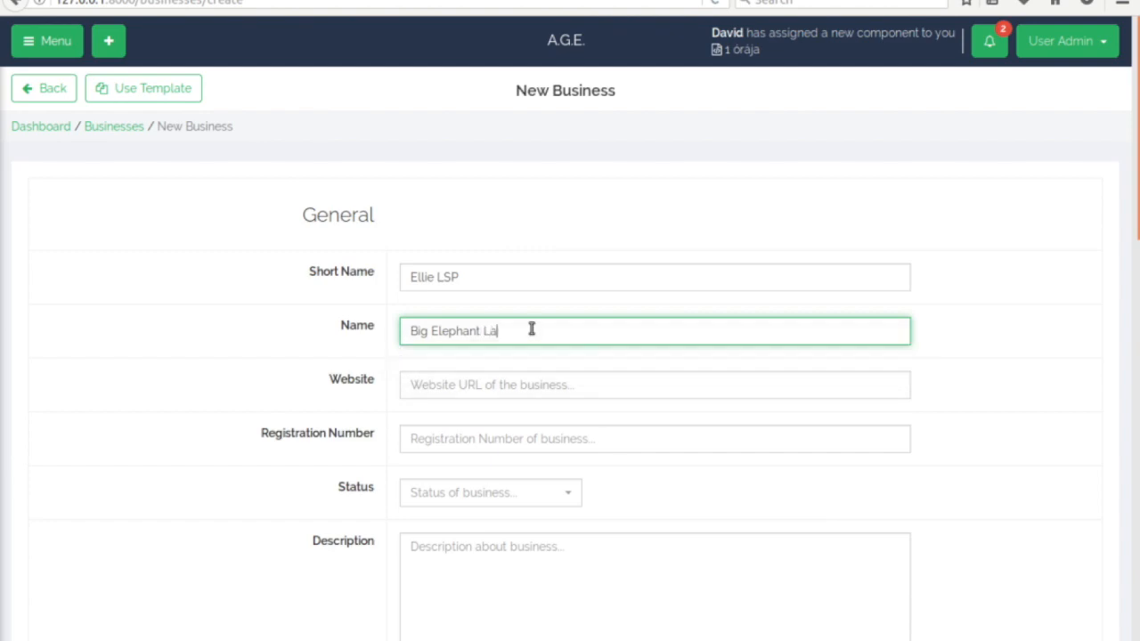
{"action": "type", "text": "nguage Service Provider"}
Set the new business's status to Active and its currency to Euro.
{"action": "scroll", "coordinate": [265, 427], "scroll_direction": "down", "scroll_amount": 3}
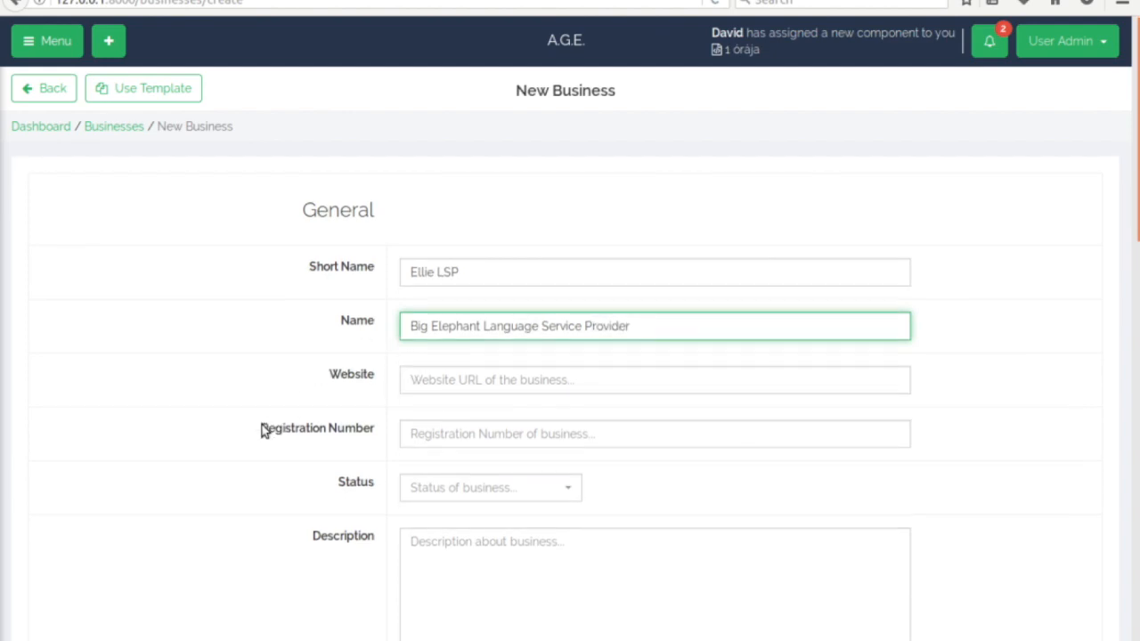
{"action": "left_click", "coordinate": [502, 266]}
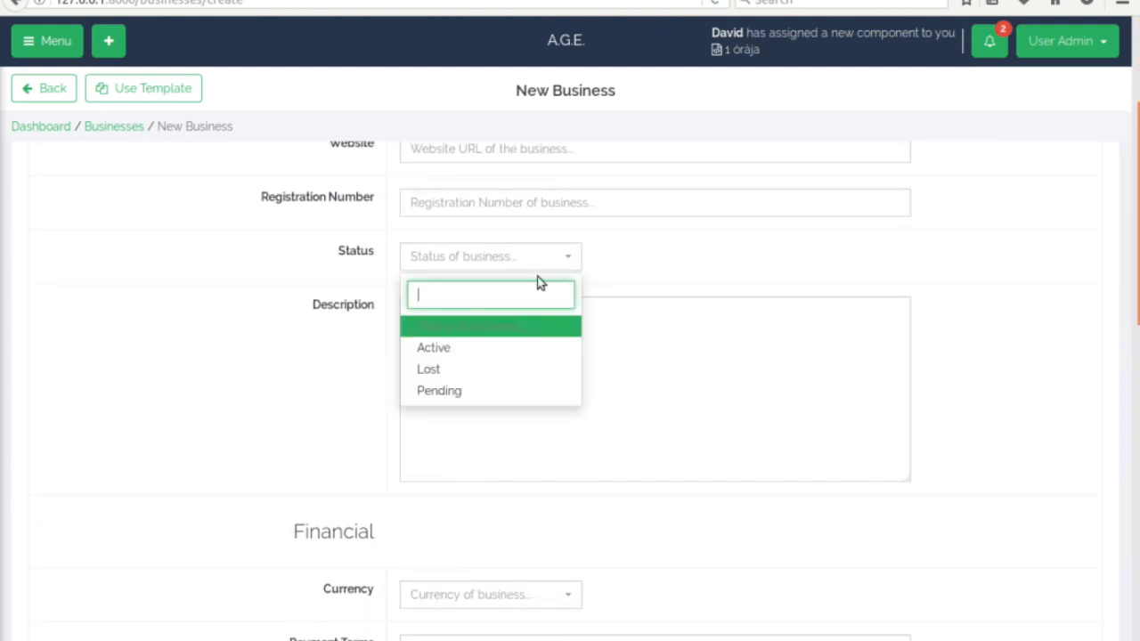
{"action": "left_click", "coordinate": [447, 351]}
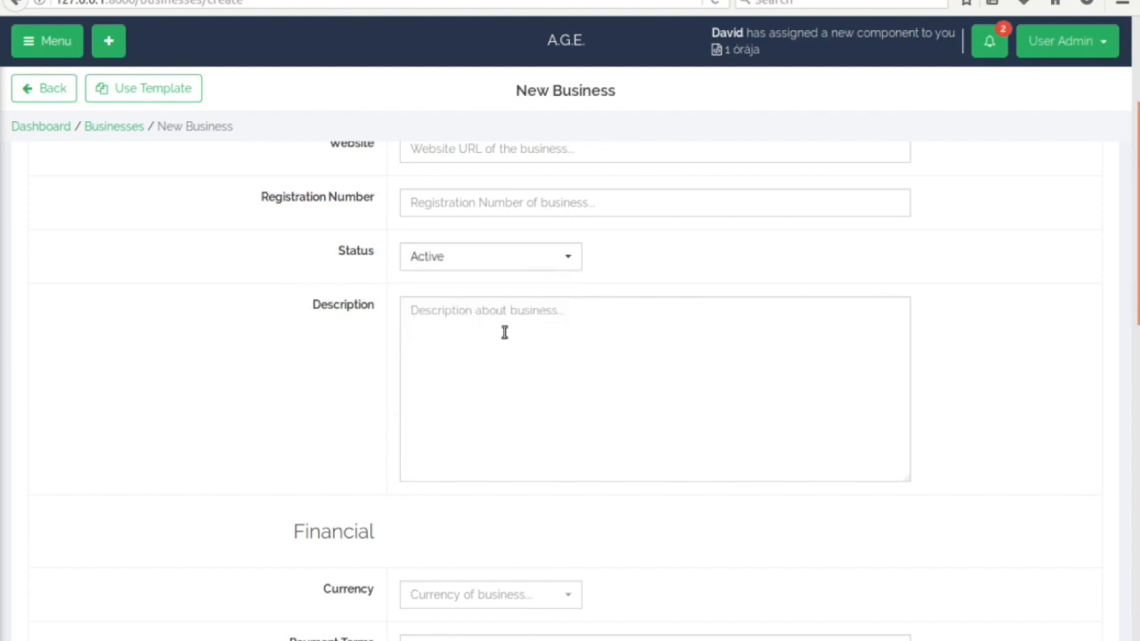
{"action": "scroll", "coordinate": [315, 438], "scroll_direction": "down", "scroll_amount": 3}
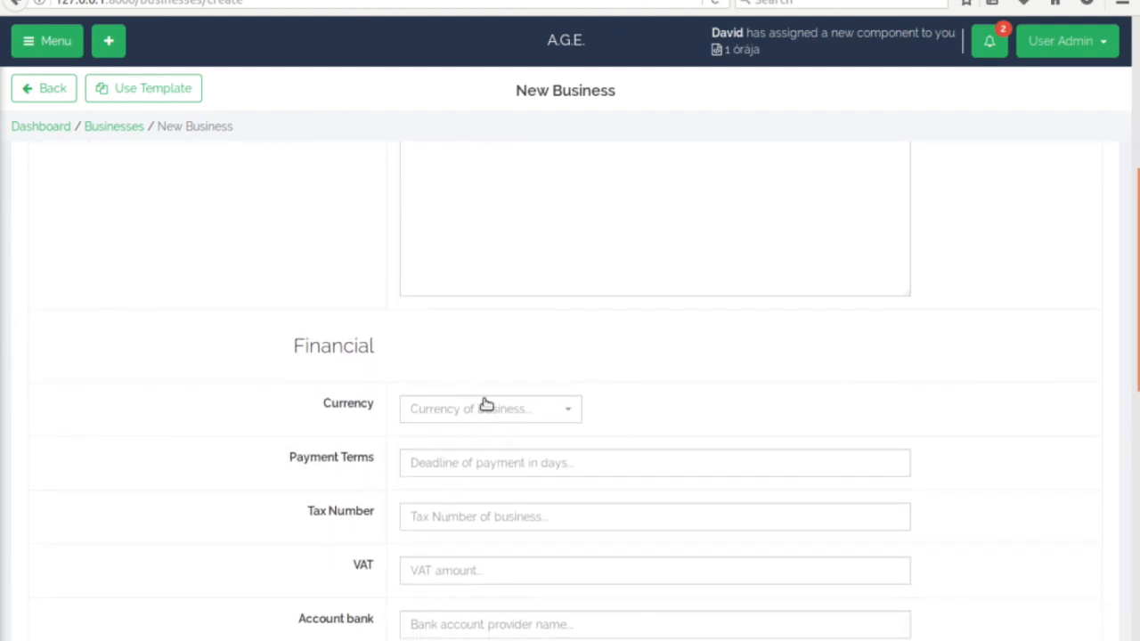
{"action": "scroll", "coordinate": [430, 362], "scroll_direction": "down", "scroll_amount": 1}
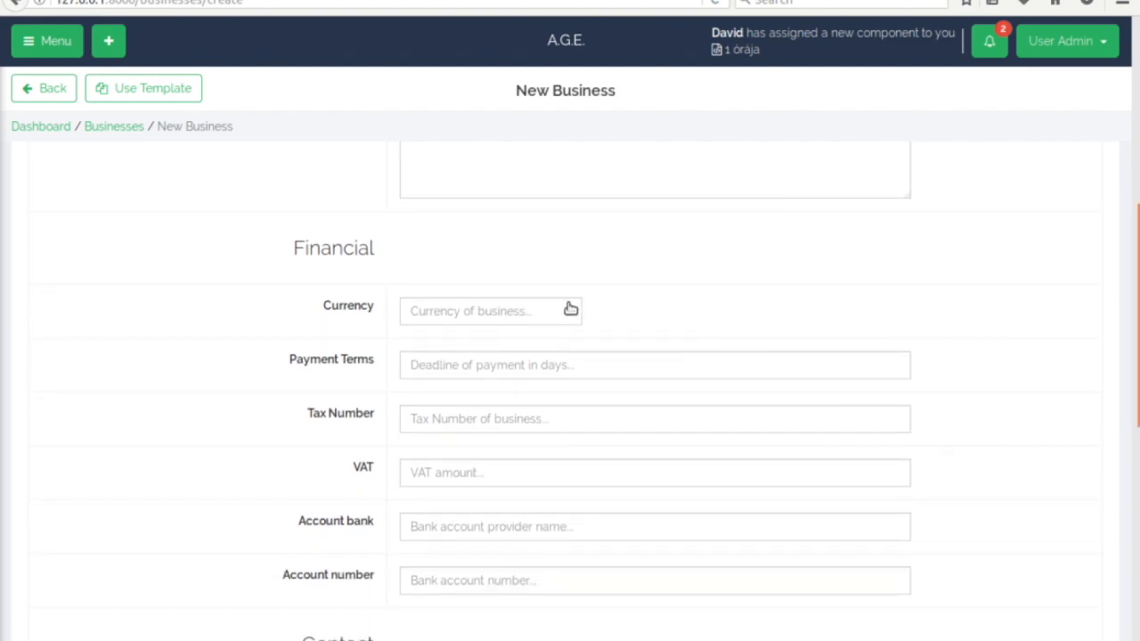
{"action": "left_click", "coordinate": [577, 318]}
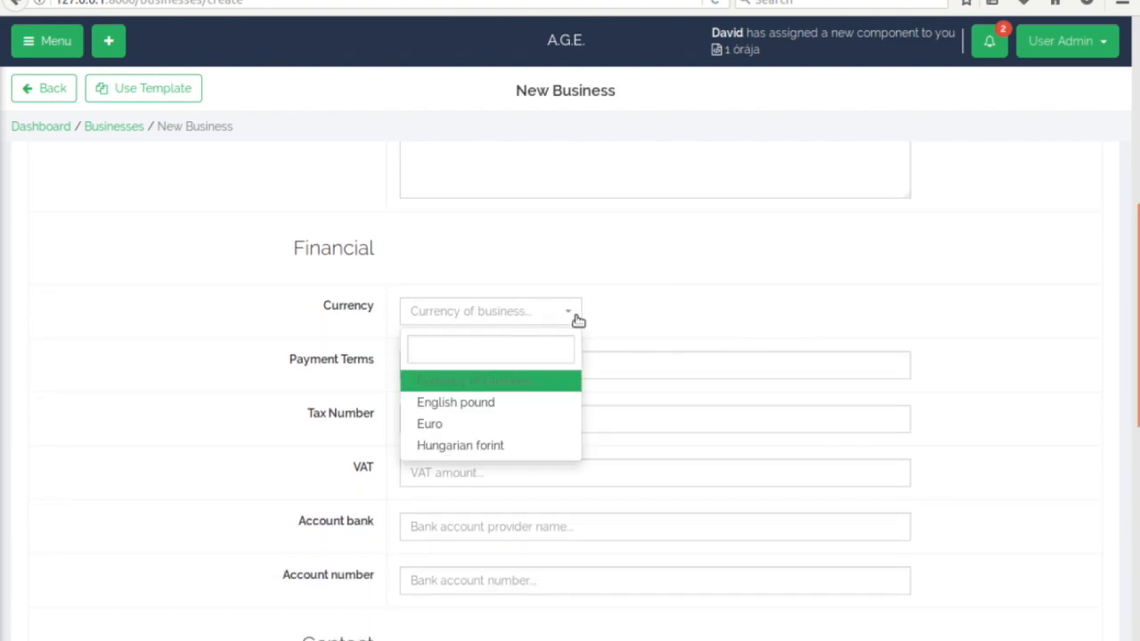
{"action": "left_click", "coordinate": [435, 426]}
Set the site address country to Antarctica and enter "Antartica" as its state or county.
{"action": "scroll", "coordinate": [253, 374], "scroll_direction": "down", "scroll_amount": 1}
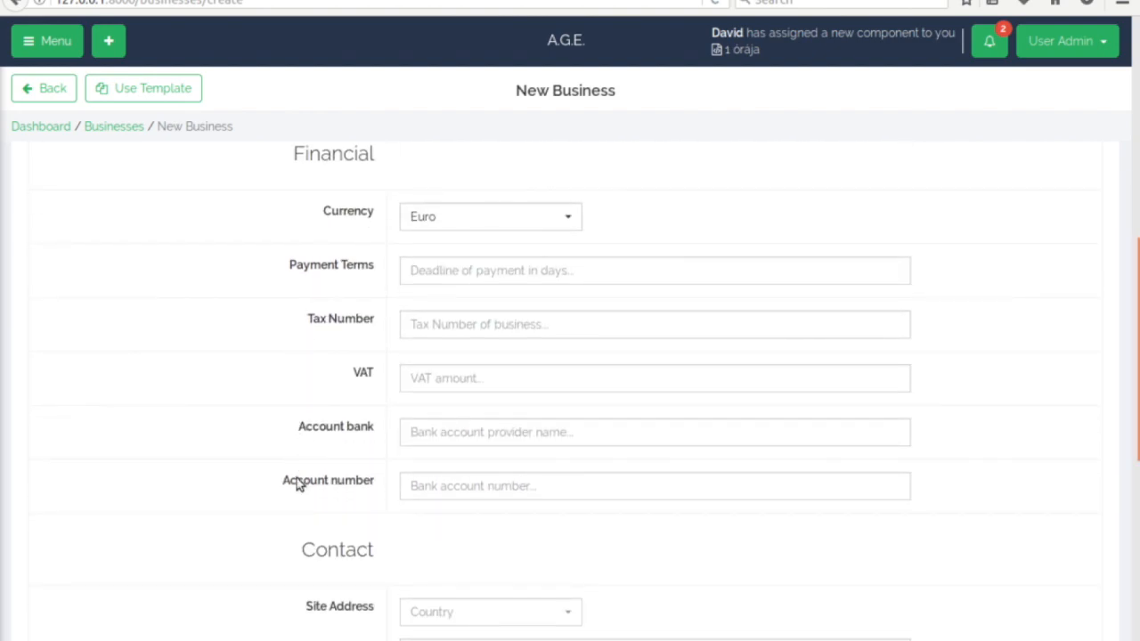
{"action": "scroll", "coordinate": [297, 481], "scroll_direction": "down", "scroll_amount": 2}
{"action": "scroll", "coordinate": [298, 483], "scroll_direction": "down", "scroll_amount": 2}
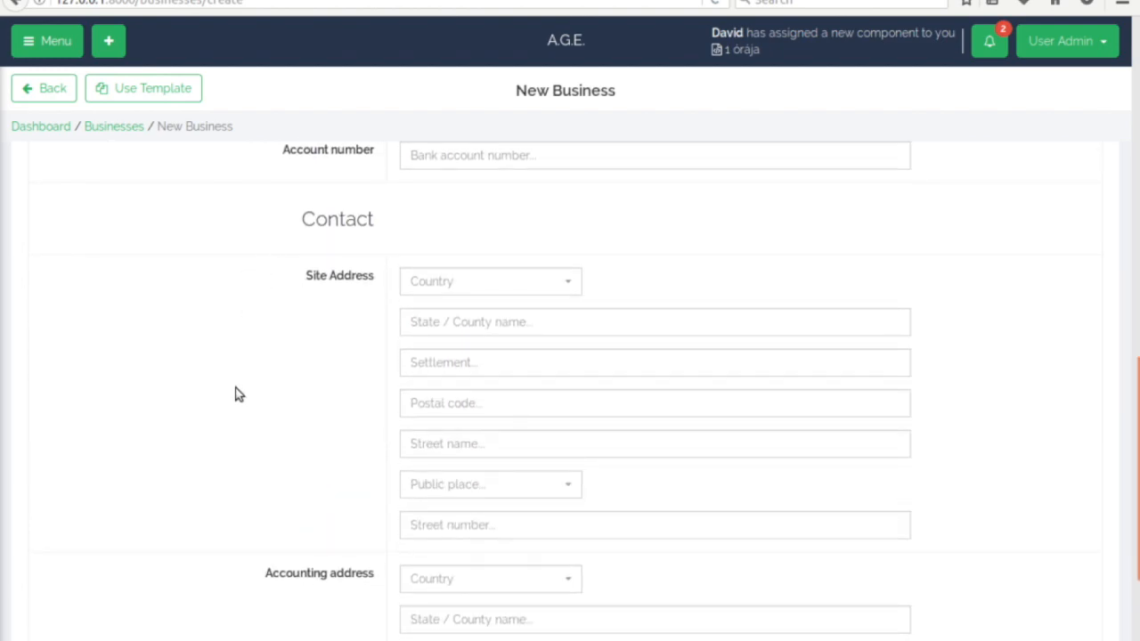
{"action": "scroll", "coordinate": [237, 392], "scroll_direction": "down", "scroll_amount": 1}
{"action": "left_click", "coordinate": [565, 237]}
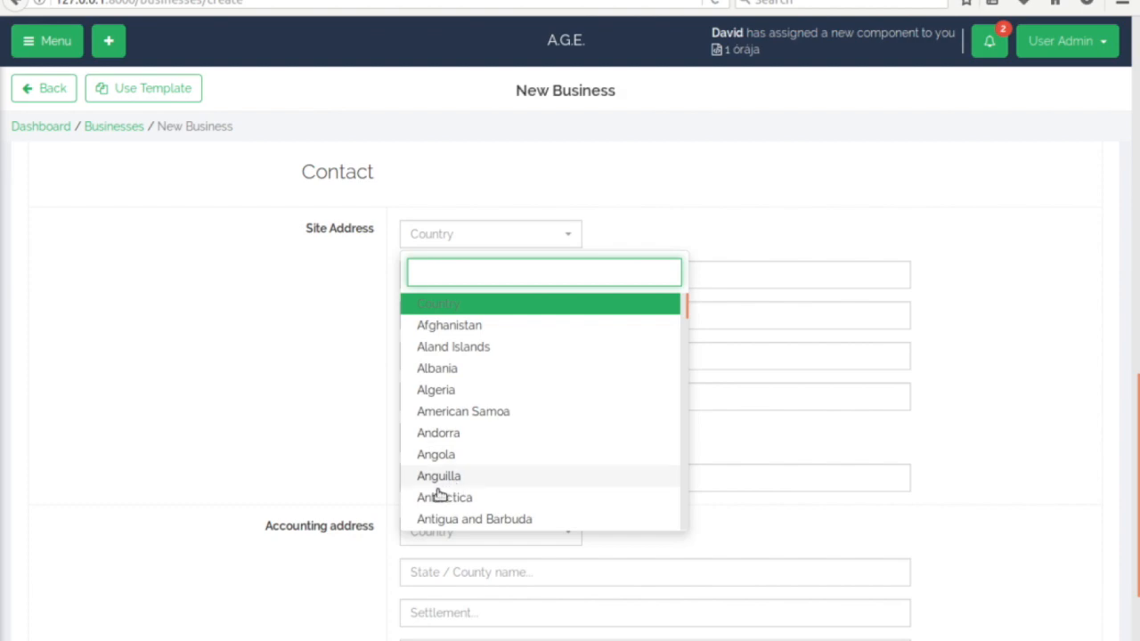
{"action": "left_click", "coordinate": [465, 278]}
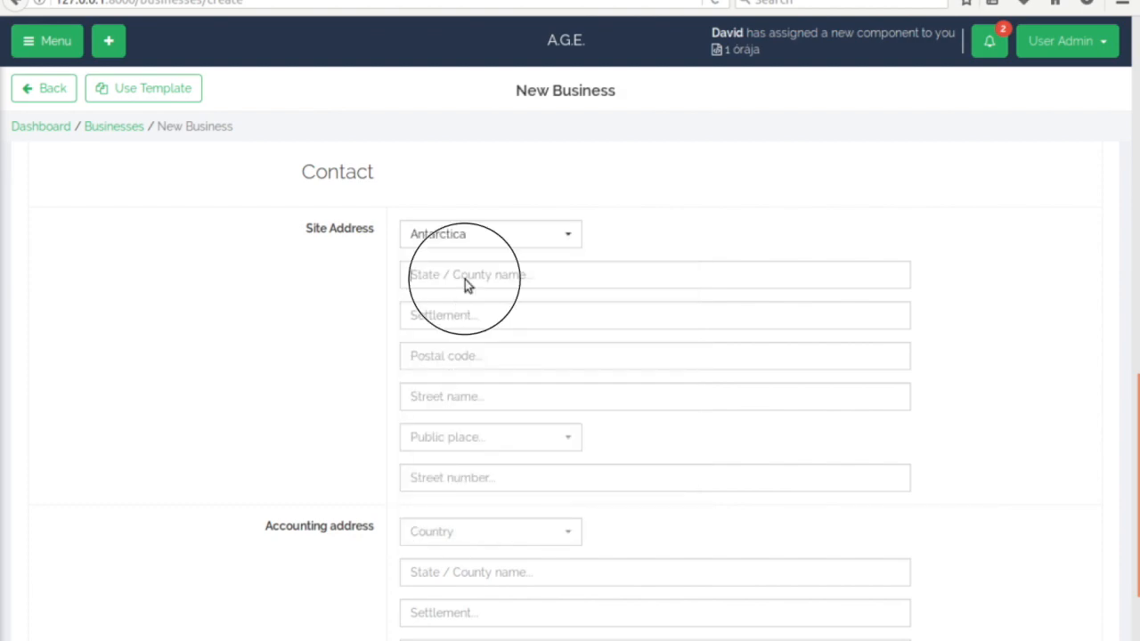
{"action": "type", "text": "Antartica"}
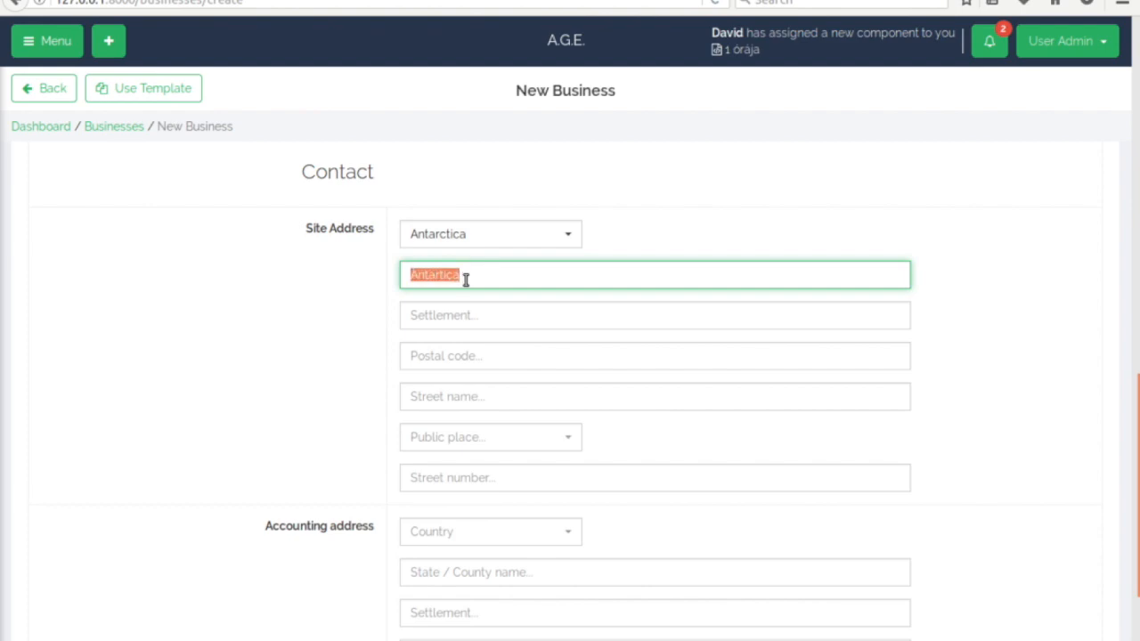
Enter "Antartica" as the settlement, postal code and street name of the site address.
{"action": "left_click", "coordinate": [468, 320]}
{"action": "type", "text": "Antartica"}
{"action": "left_click", "coordinate": [438, 361]}
{"action": "left_click", "coordinate": [450, 401]}
{"action": "type", "text": "Antartica"}
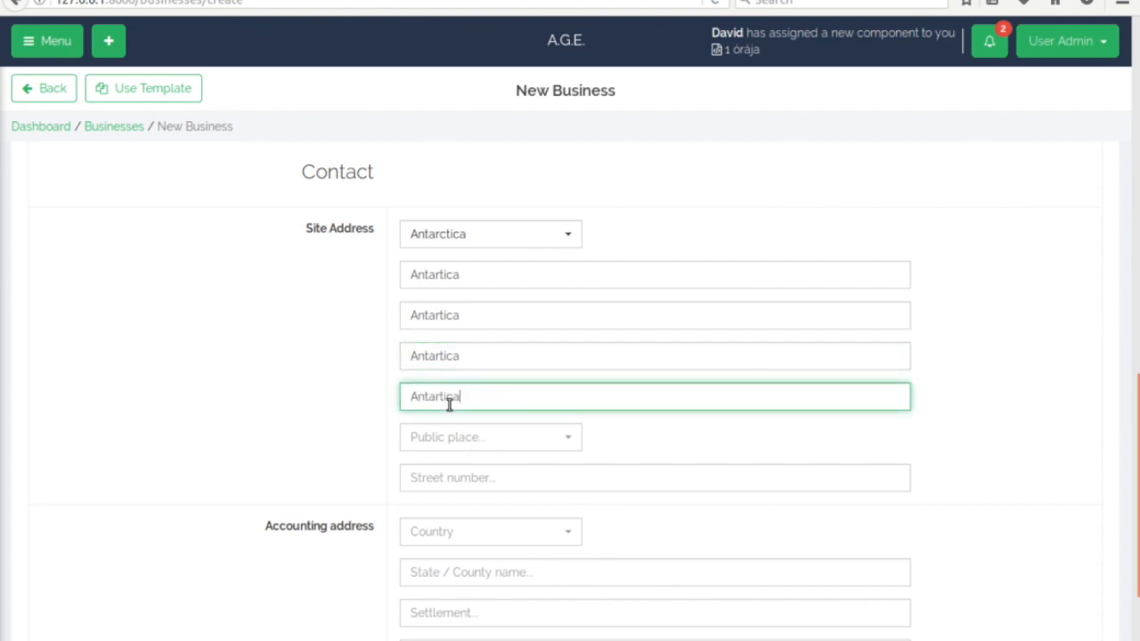
Set the site address's public place type to ditch and fill in its street number.
{"action": "left_click", "coordinate": [488, 440]}
{"action": "left_click", "coordinate": [430, 387]}
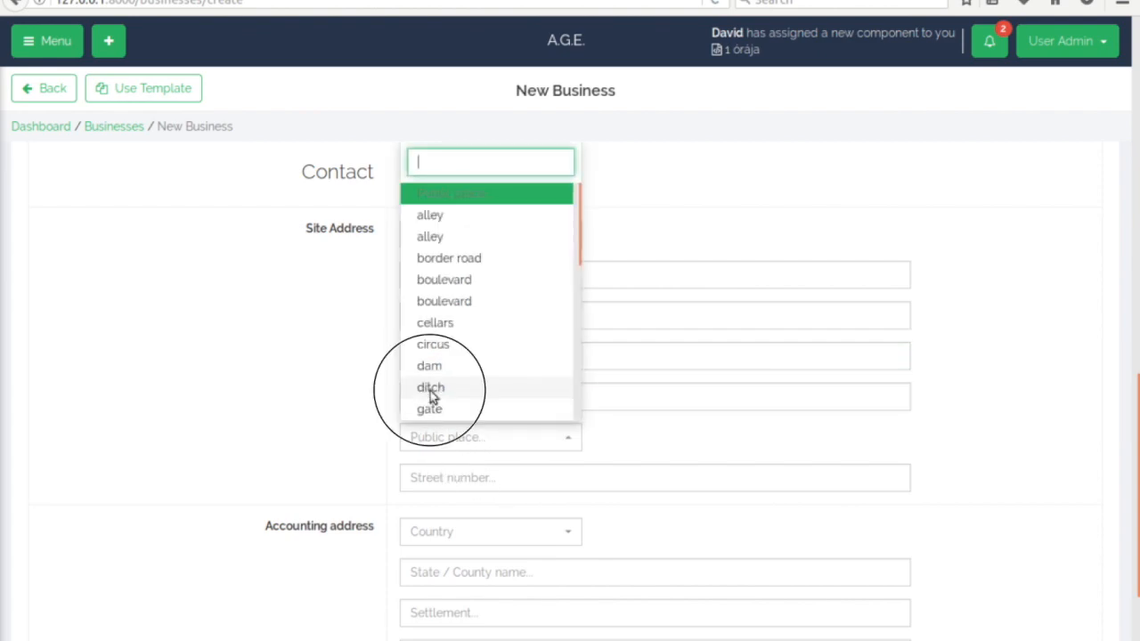
{"action": "left_click", "coordinate": [440, 478]}
{"action": "type", "text": "12"}
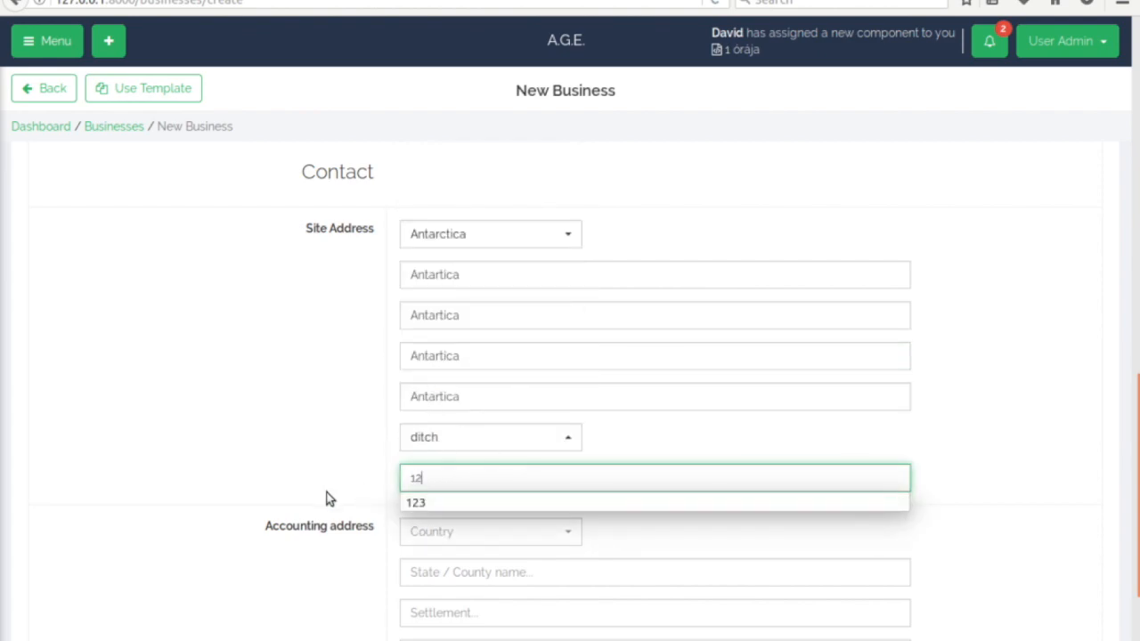
Set the accounting address country to Antarctica and enter "Antartica" as its state or county, settlement, postal code and street name.
{"action": "scroll", "coordinate": [326, 493], "scroll_direction": "down", "scroll_amount": 2}
{"action": "left_click", "coordinate": [434, 445]}
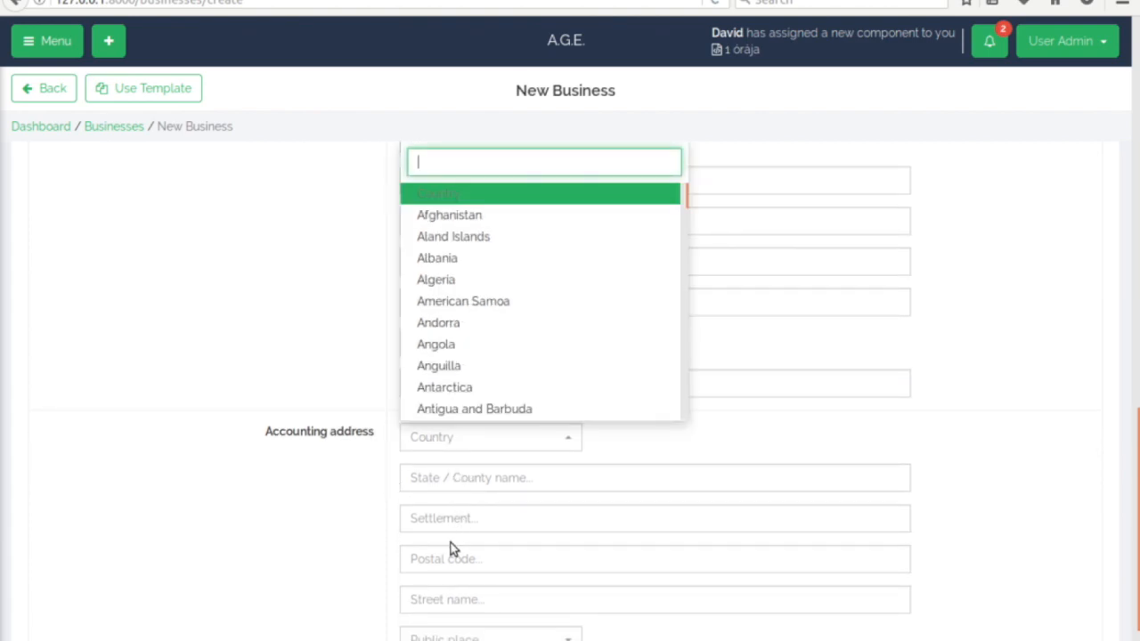
{"action": "left_click", "coordinate": [451, 389]}
{"action": "left_click", "coordinate": [446, 477]}
{"action": "type", "text": "Antartica"}
{"action": "type", "text": "Antartica"}
{"action": "left_click", "coordinate": [440, 560]}
{"action": "type", "text": "Antartica"}
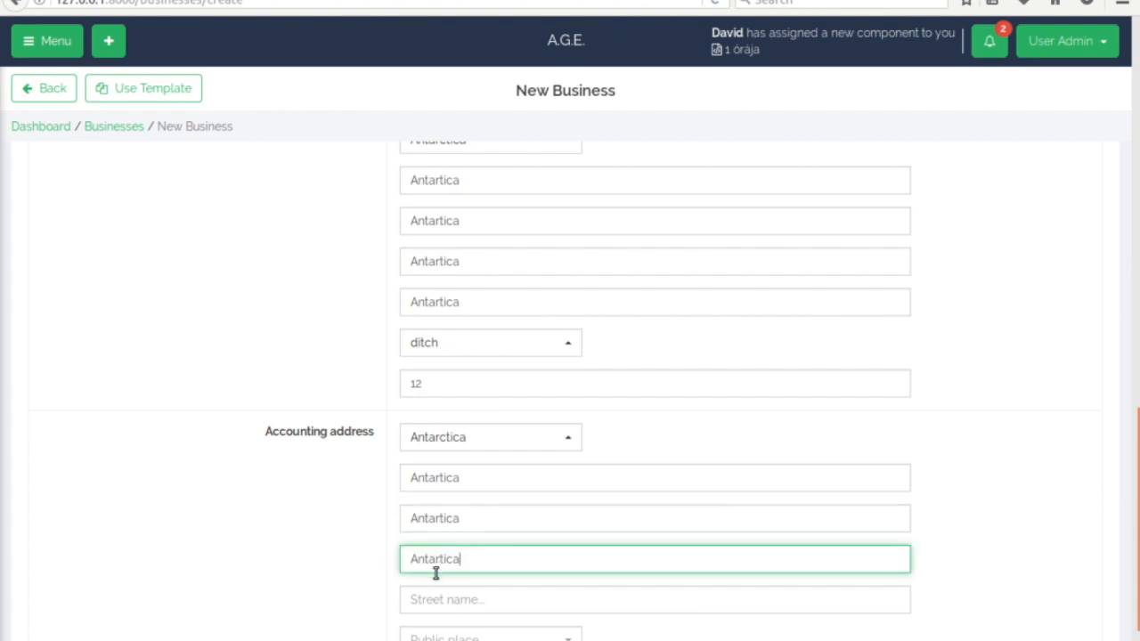
{"action": "left_click", "coordinate": [437, 600]}
{"action": "type", "text": "Antartica"}
Set the accounting address's public place type to circus, fill in its street number, and save the new business.
{"action": "scroll", "coordinate": [264, 560], "scroll_direction": "down", "scroll_amount": 3}
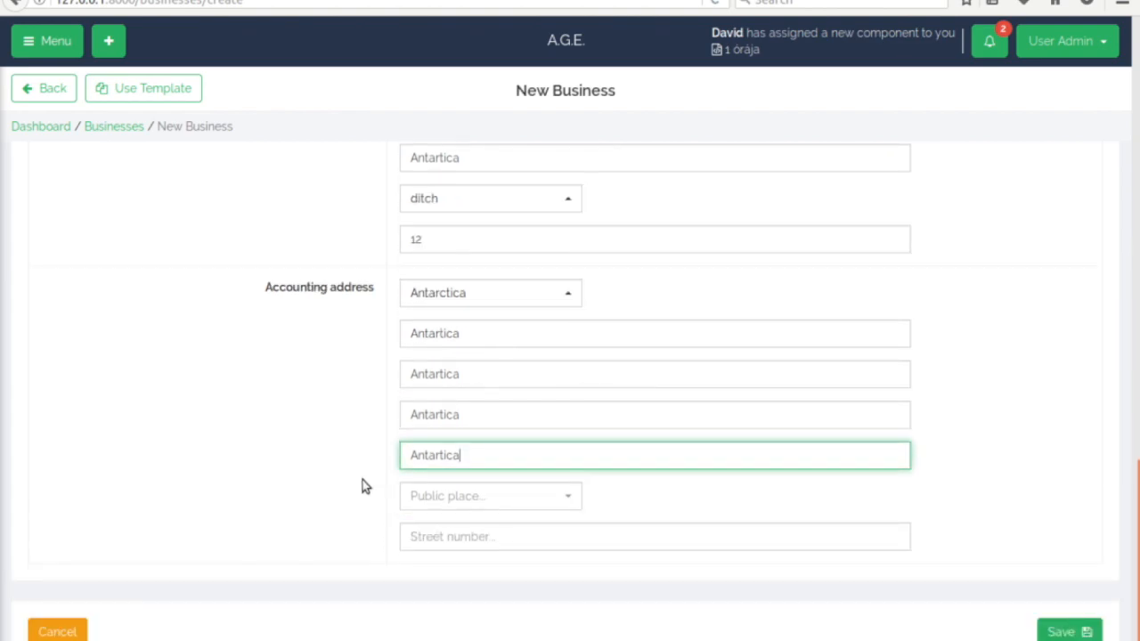
{"action": "left_click", "coordinate": [478, 499]}
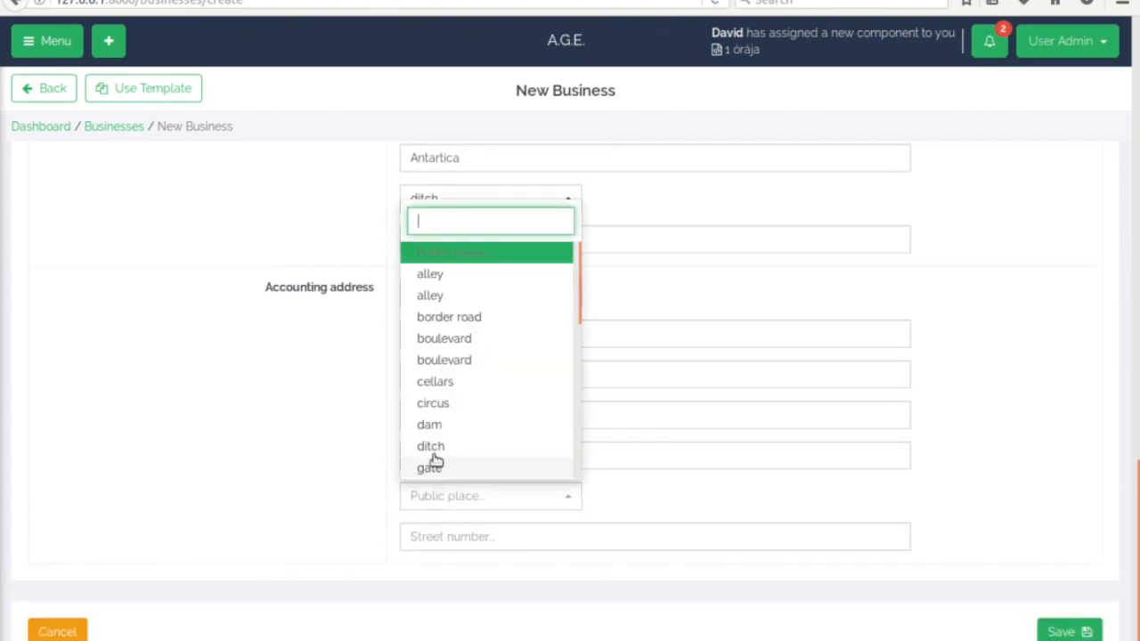
{"action": "left_click", "coordinate": [433, 403]}
{"action": "left_click", "coordinate": [443, 535]}
{"action": "type", "text": "1"}
{"action": "left_click", "coordinate": [999, 548]}
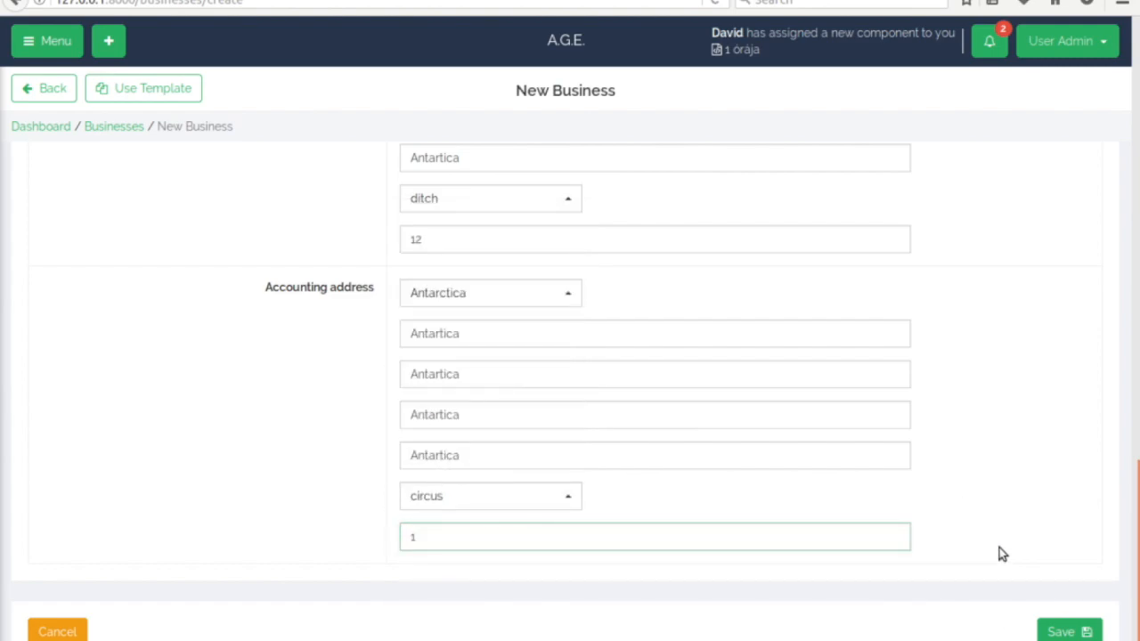
{"action": "left_click", "coordinate": [1055, 637]}
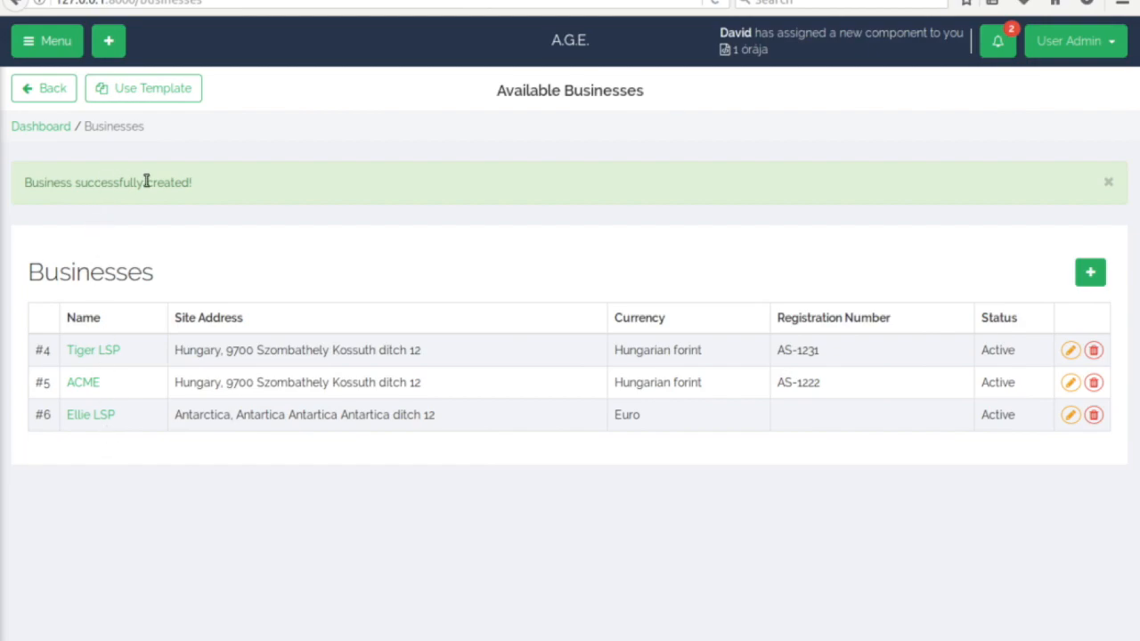
Go to the End Clients list in the settings and open the form for a new end client.
{"action": "left_click", "coordinate": [49, 42]}
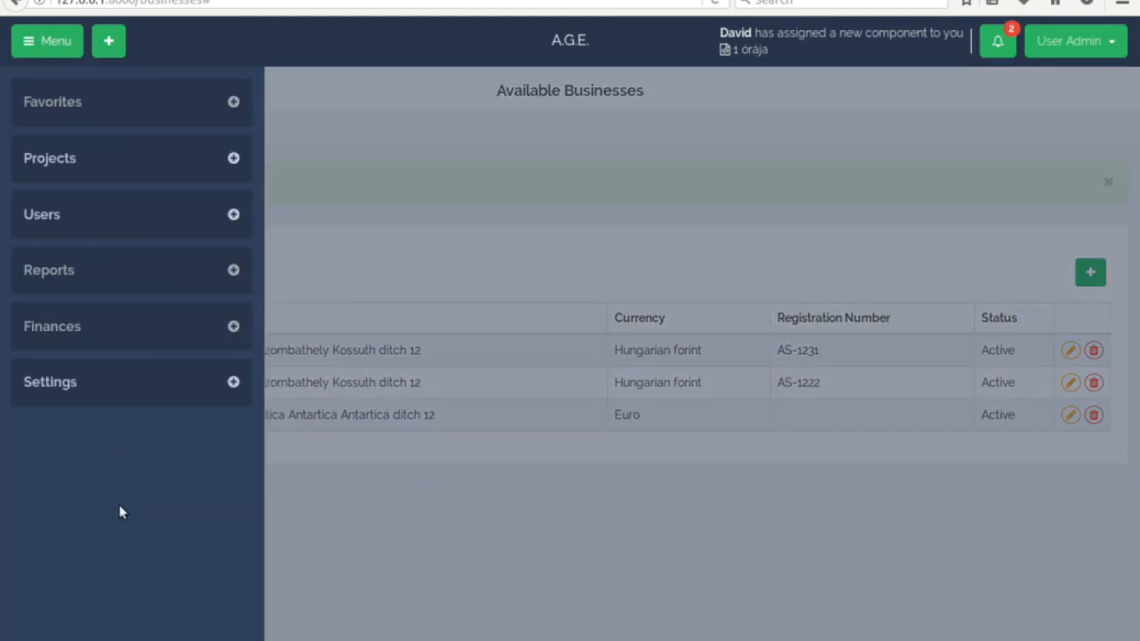
{"action": "left_click", "coordinate": [57, 384]}
{"action": "scroll", "coordinate": [99, 596], "scroll_direction": "down", "scroll_amount": 5}
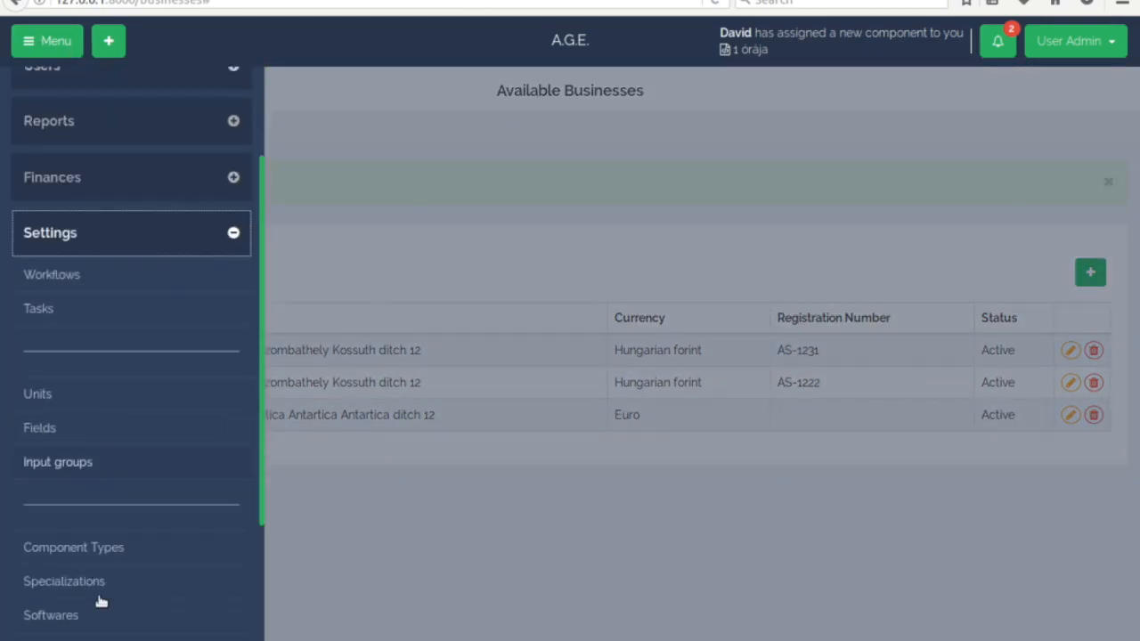
{"action": "left_click", "coordinate": [46, 590]}
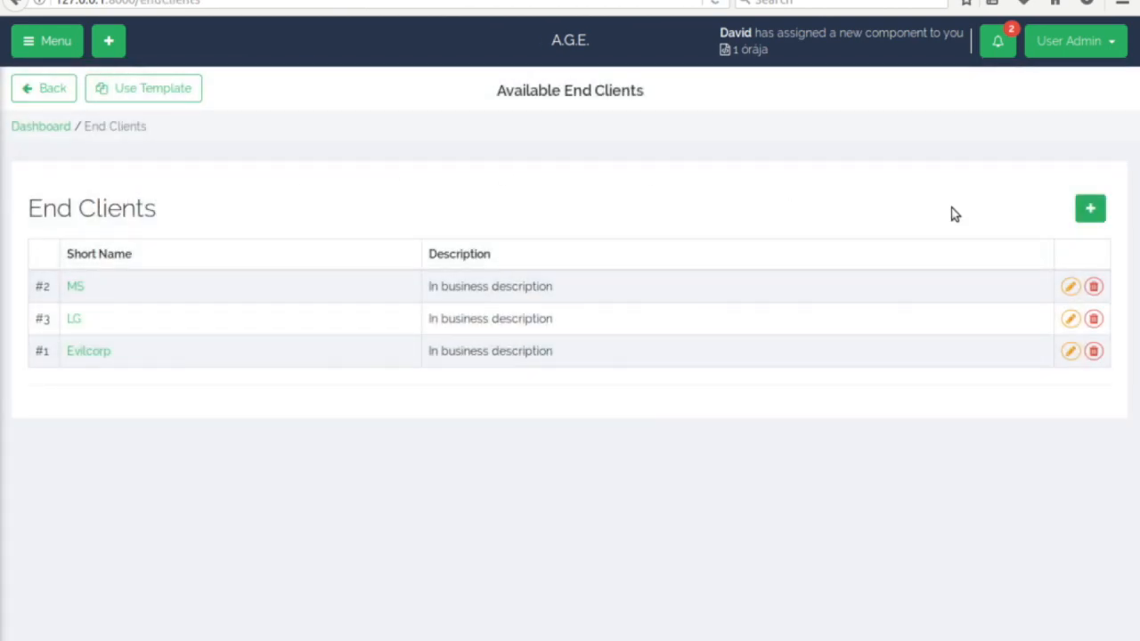
{"action": "left_click", "coordinate": [1090, 209]}
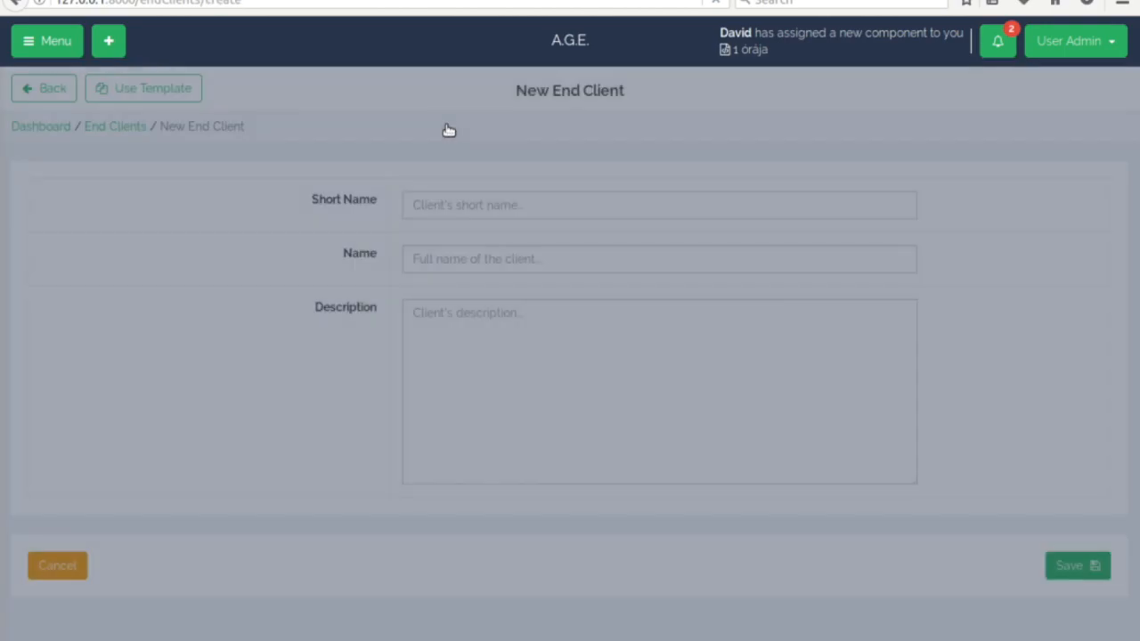
Save the end client with short name "ACME Chemicals" and full name "ACME Chemiclas Limited Liability Company".
{"action": "left_click", "coordinate": [442, 206]}
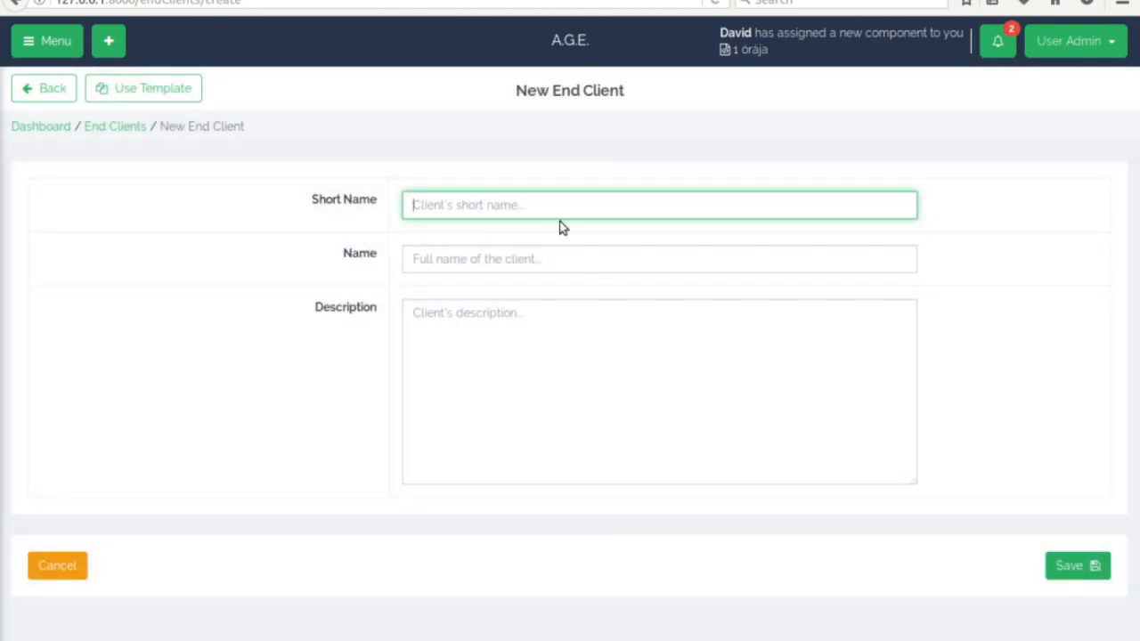
{"action": "type", "text": "ACME Chemicals"}
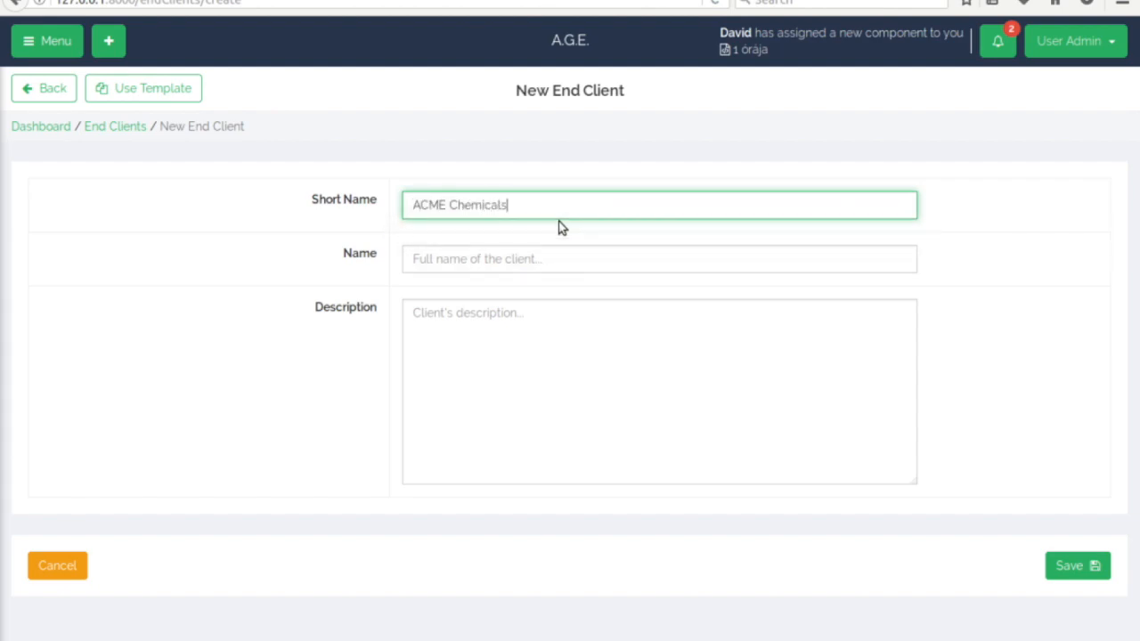
{"action": "left_click", "coordinate": [459, 257]}
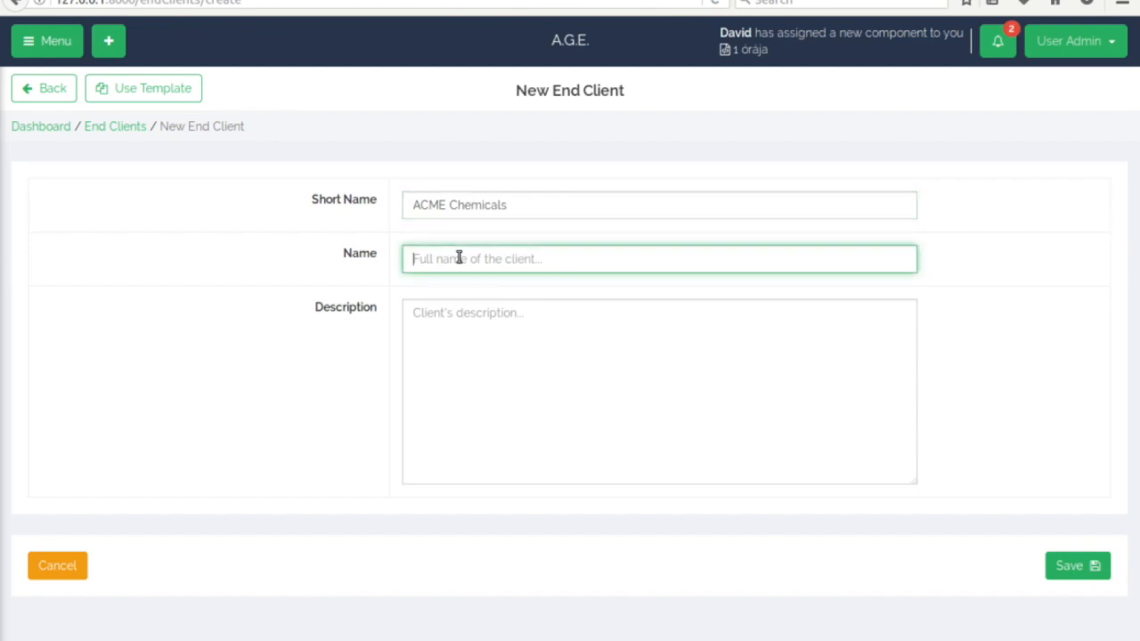
{"action": "type", "text": "ACME"}
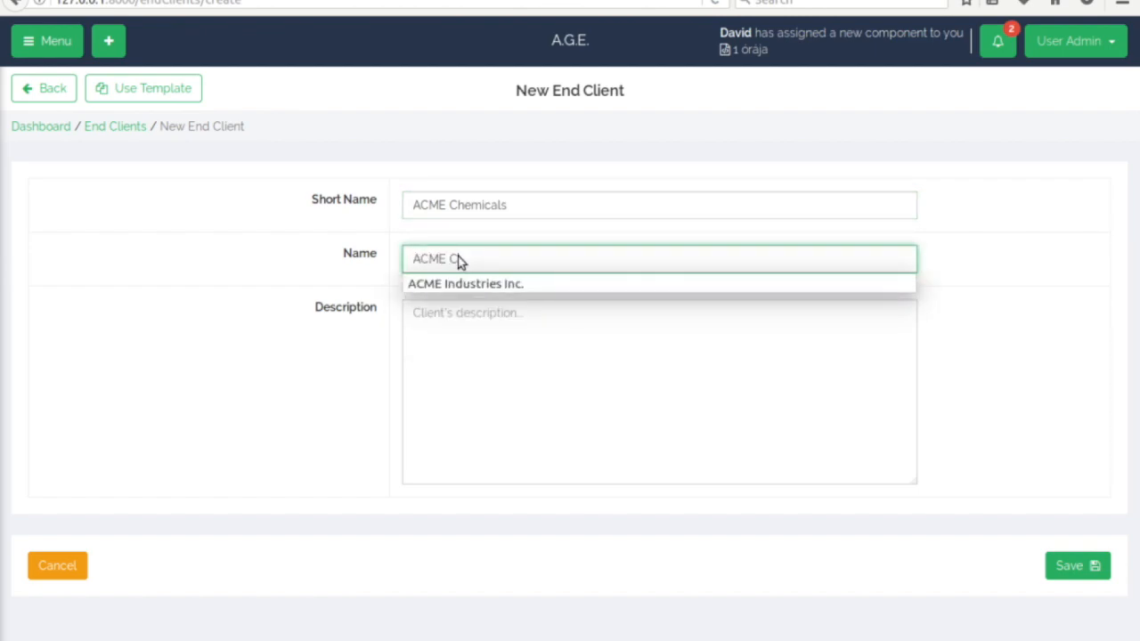
{"action": "type", "text": " Chemiclas Limited Liability Company"}
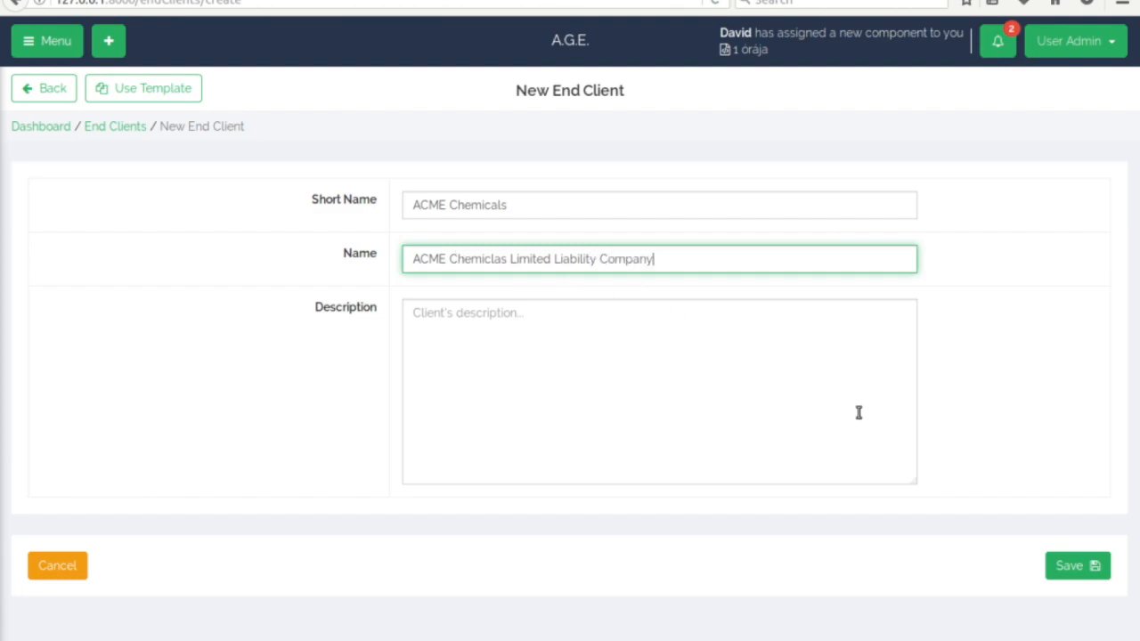
{"action": "left_click", "coordinate": [1073, 570]}
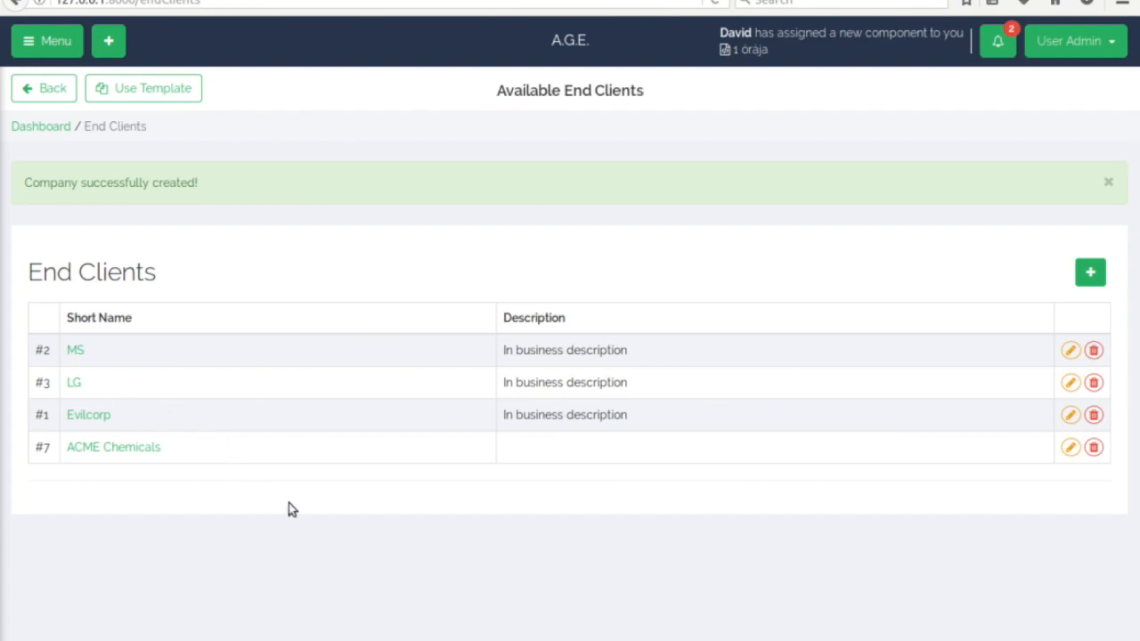
Edit the ACME Chemicals end client, set its description to "ACME Checmicals deals with Pharama", and save it.
{"action": "left_click", "coordinate": [1071, 447]}
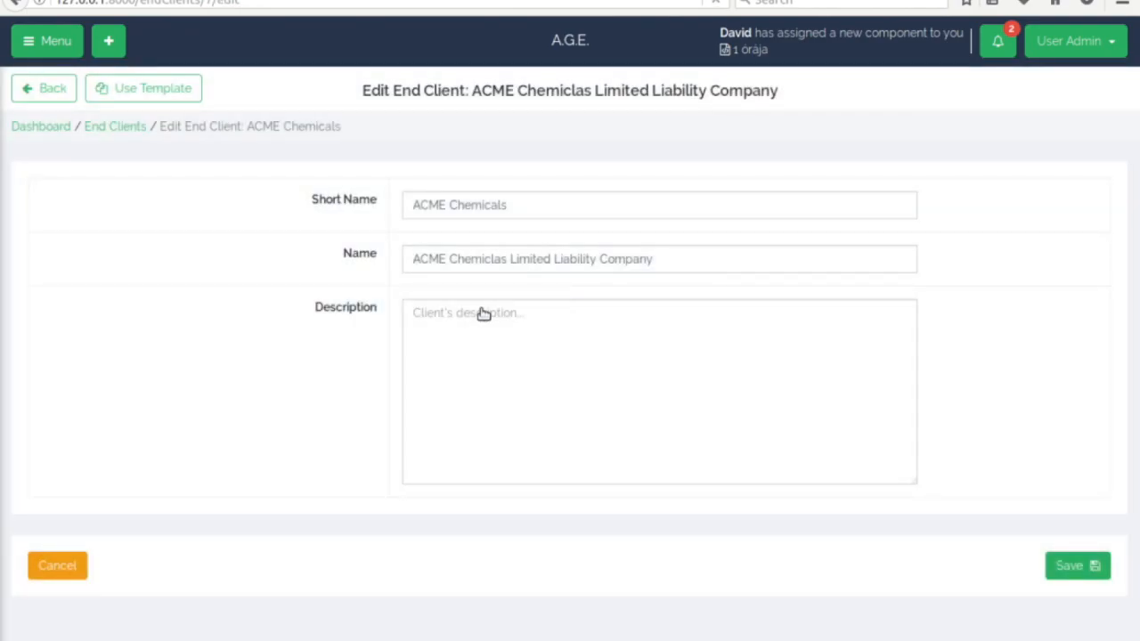
{"action": "left_click", "coordinate": [467, 320]}
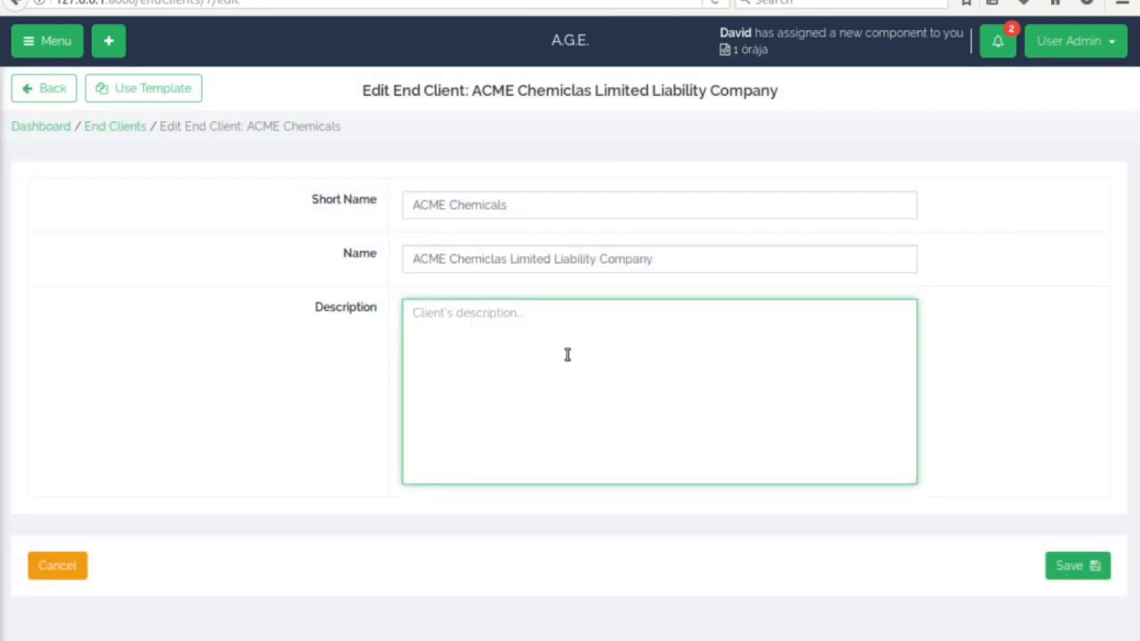
{"action": "type", "text": "ACME Checmicals"}
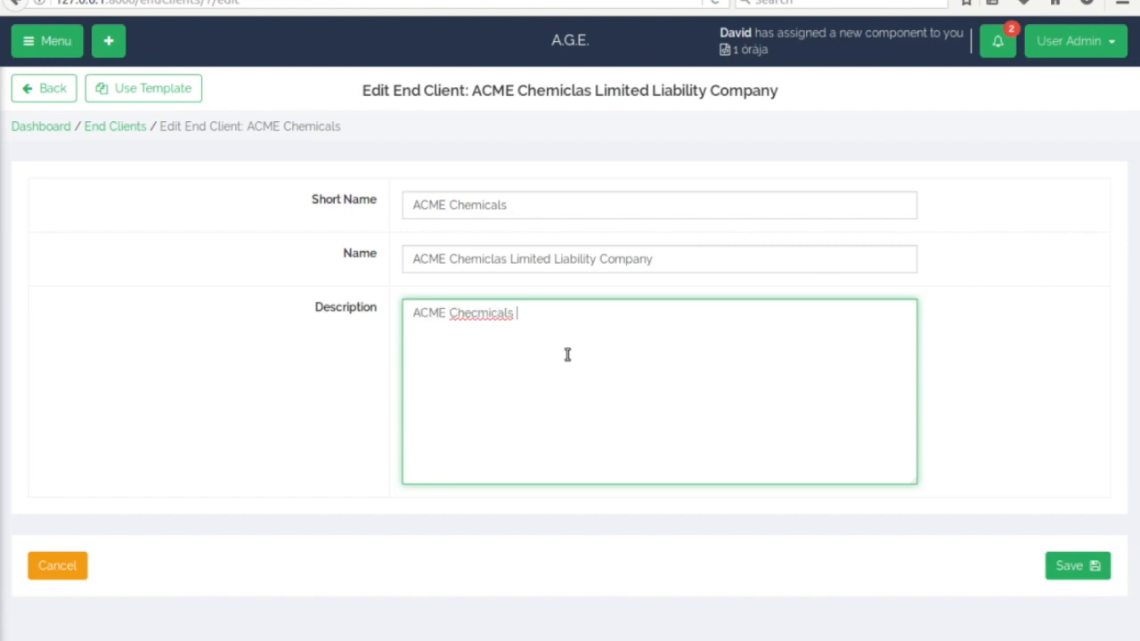
{"action": "type", "text": " deals with Pharama"}
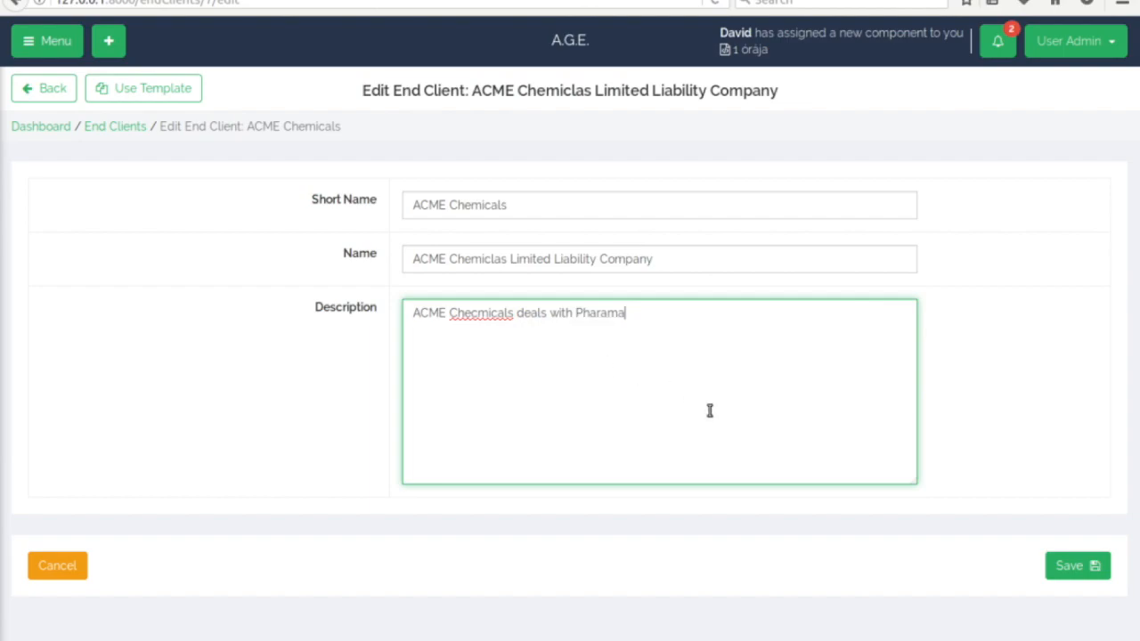
{"action": "left_click", "coordinate": [1058, 566]}
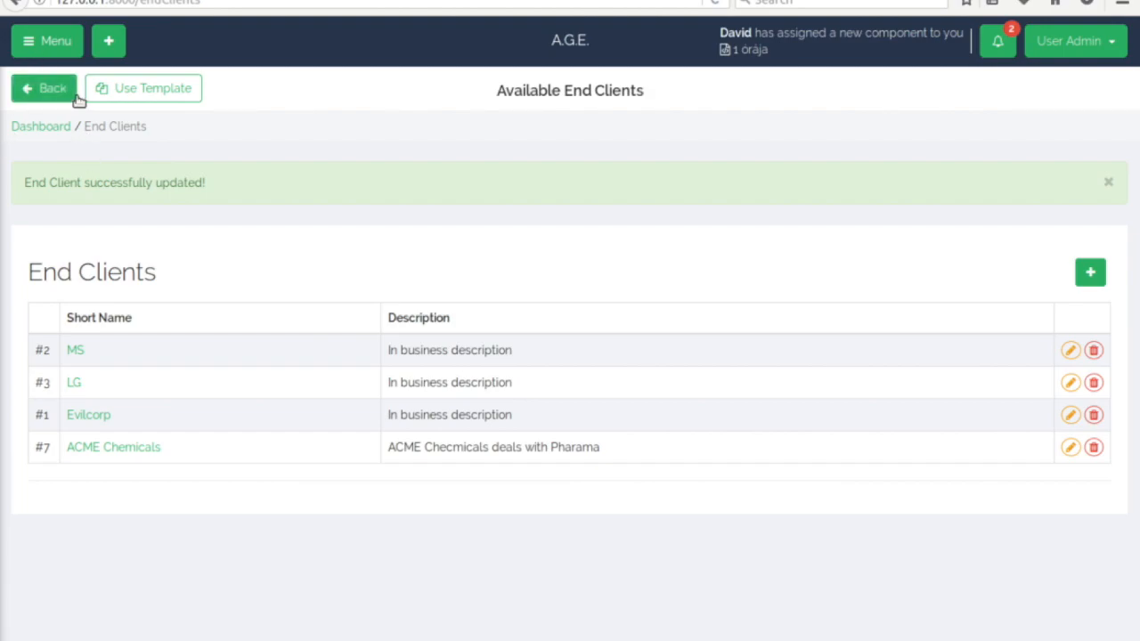
Open the form for creating a new project.
{"action": "left_click", "coordinate": [37, 45]}
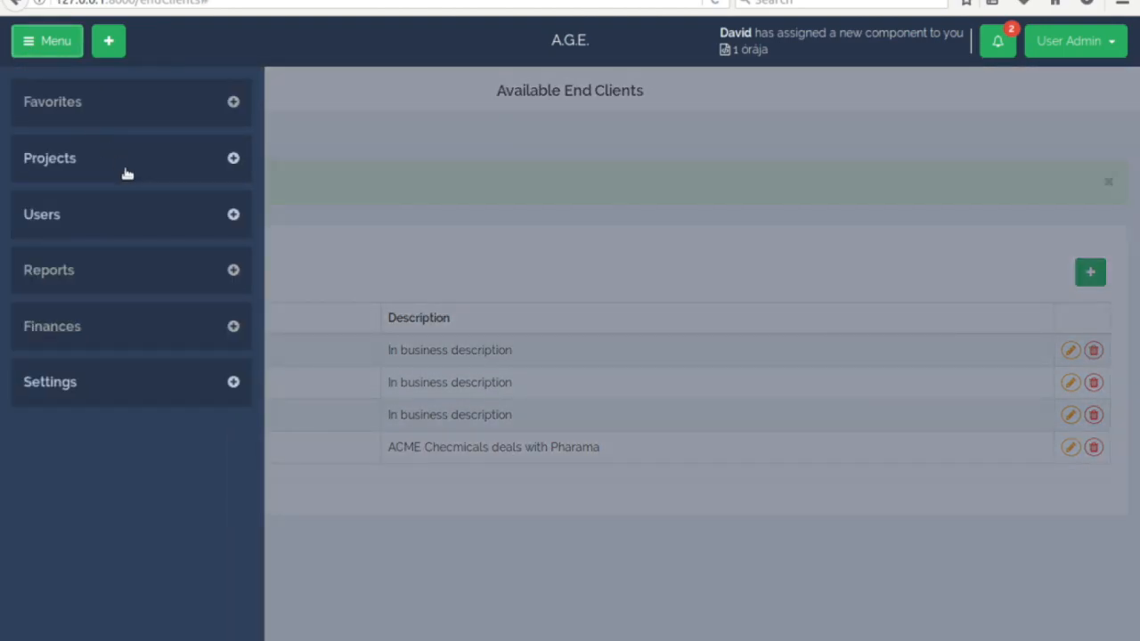
{"action": "left_click", "coordinate": [77, 158]}
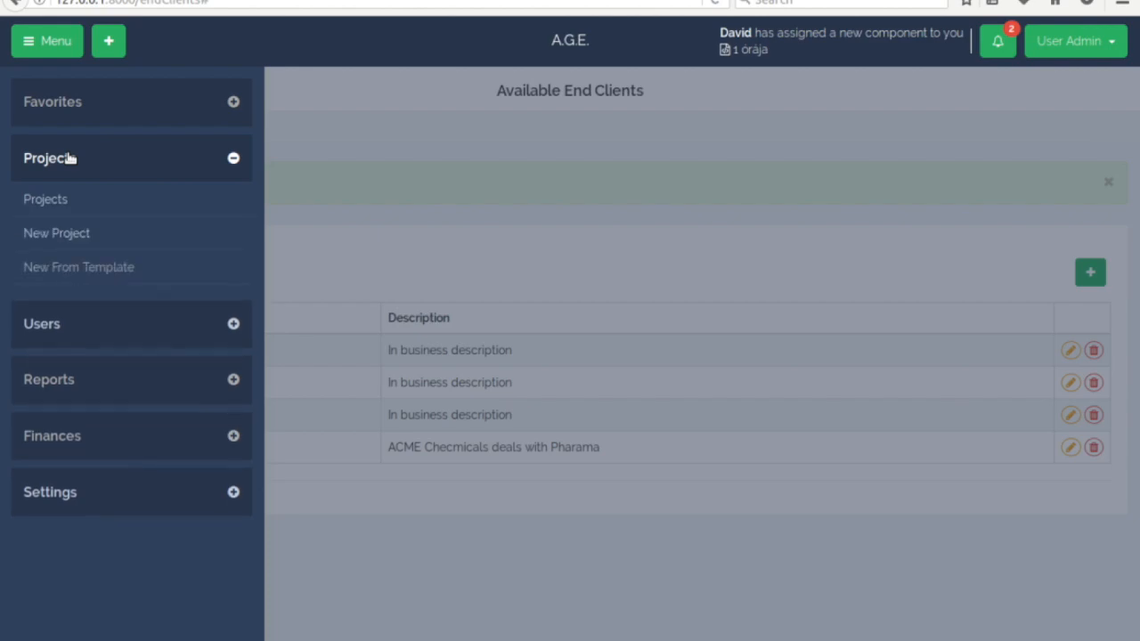
{"action": "left_click", "coordinate": [59, 231]}
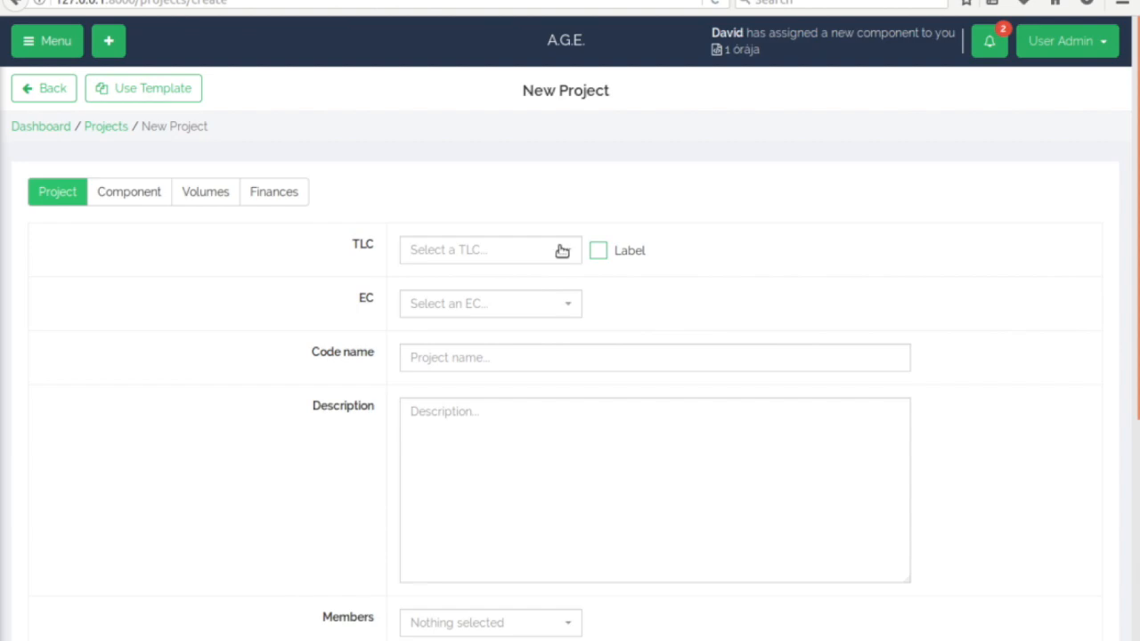
Set the new project's TLC to Ellie LSP.
{"action": "left_click", "coordinate": [541, 250]}
{"action": "type", "text": "acem"}
{"action": "key", "text": "BackSpace"}
{"action": "key", "text": "BackSpace"}
{"action": "key", "text": "BackSpace"}
{"action": "key", "text": "BackSpace"}
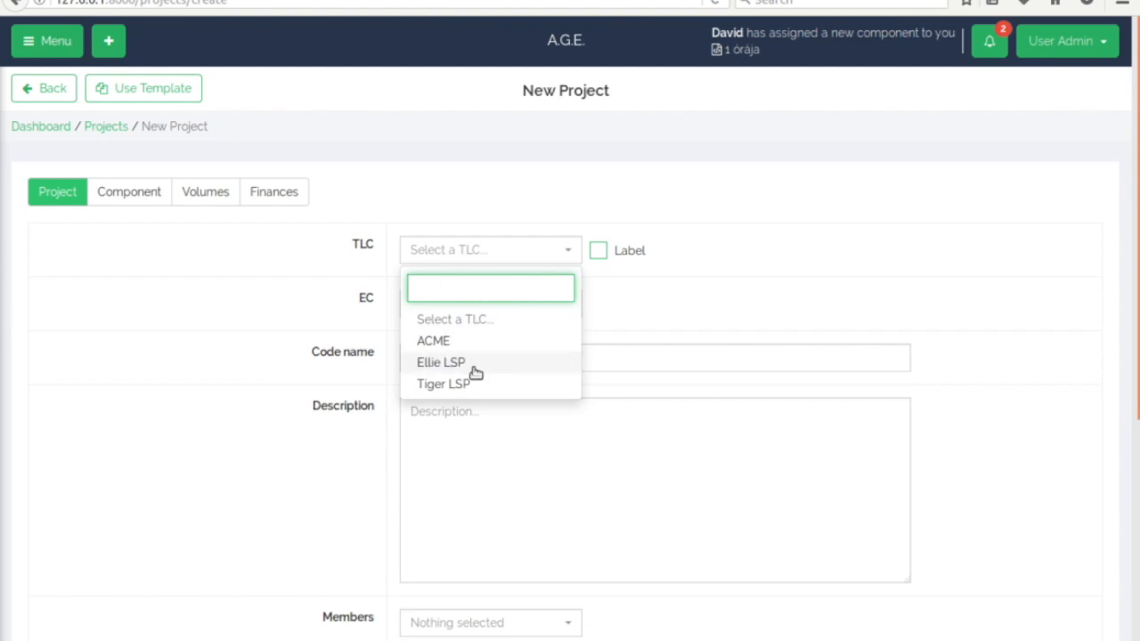
{"action": "left_click", "coordinate": [433, 363]}
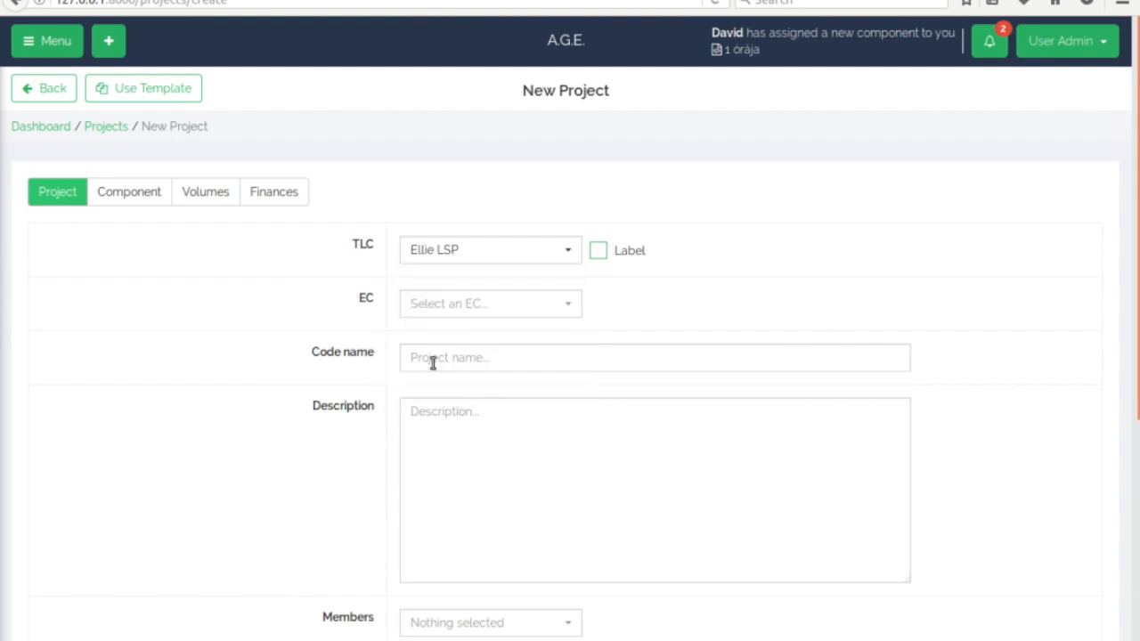
Switch the TLC's Label option on and back off, and set the project's EC to ACME Chemicals.
{"action": "left_click", "coordinate": [599, 253]}
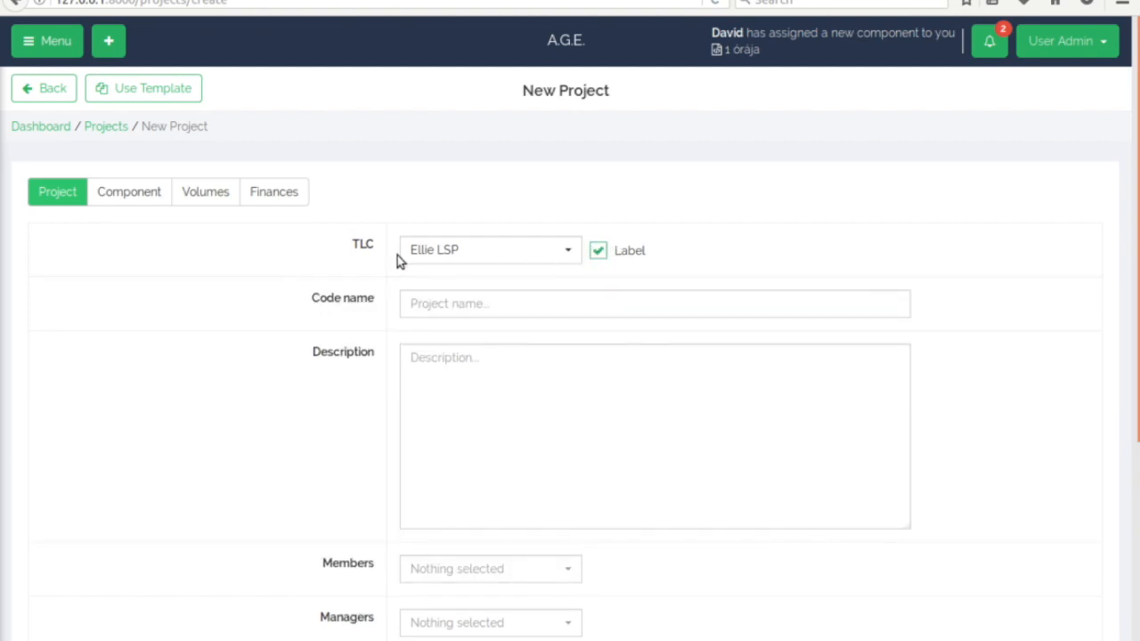
{"action": "left_click", "coordinate": [601, 255]}
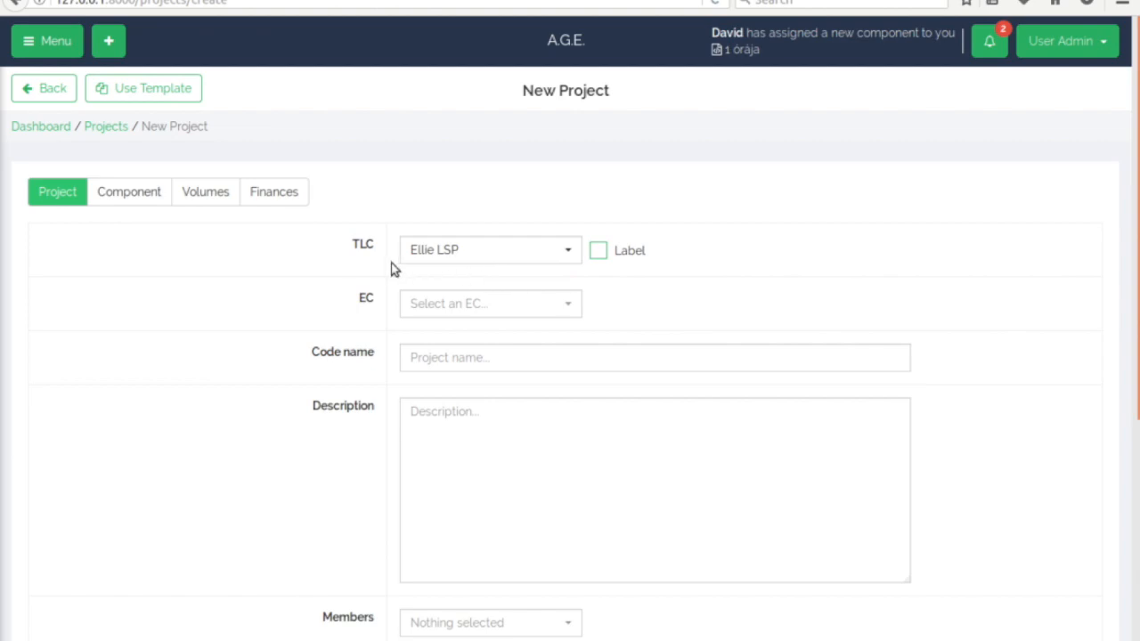
{"action": "left_click", "coordinate": [512, 304]}
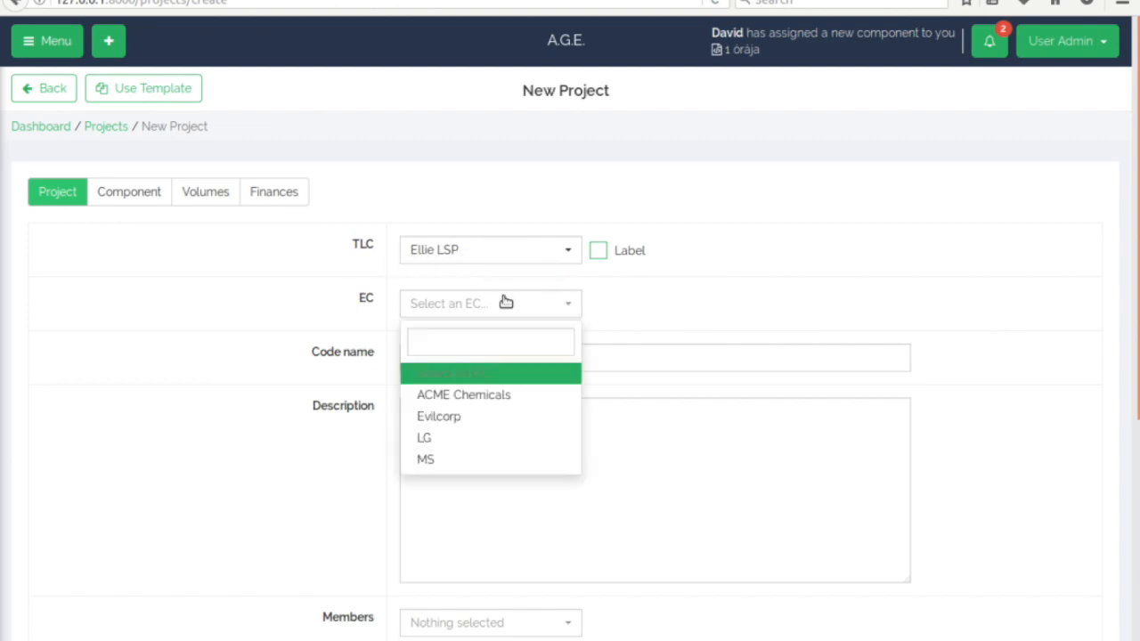
{"action": "left_click", "coordinate": [474, 396]}
Enter "Legal translation" as the project's code name.
{"action": "left_click", "coordinate": [457, 361]}
{"action": "type", "text": "L"}
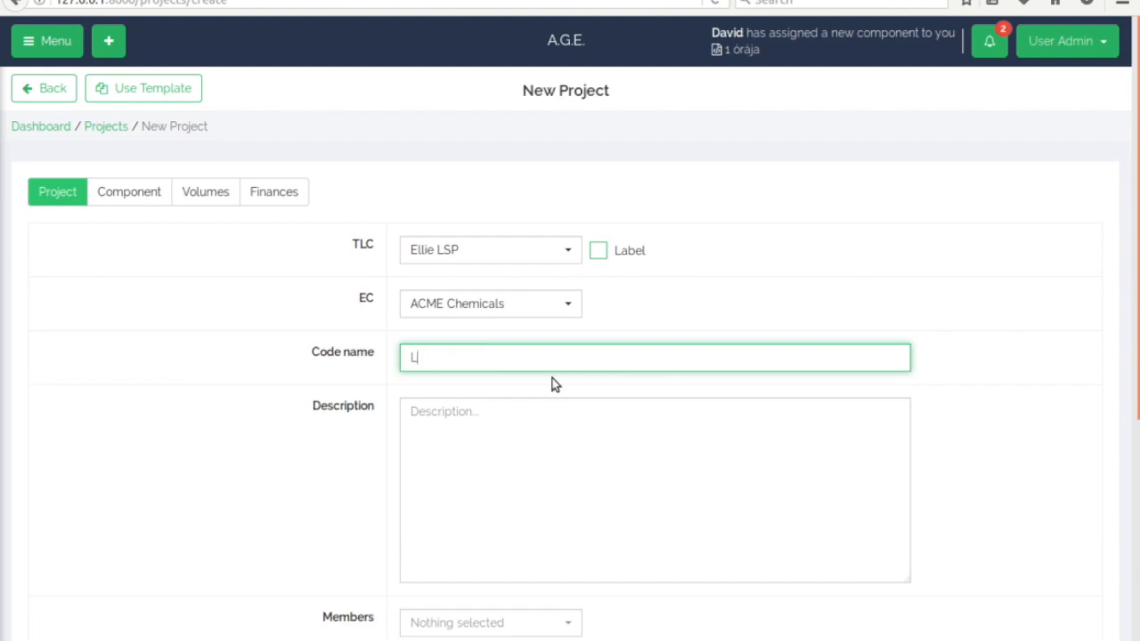
{"action": "type", "text": "egal translation"}
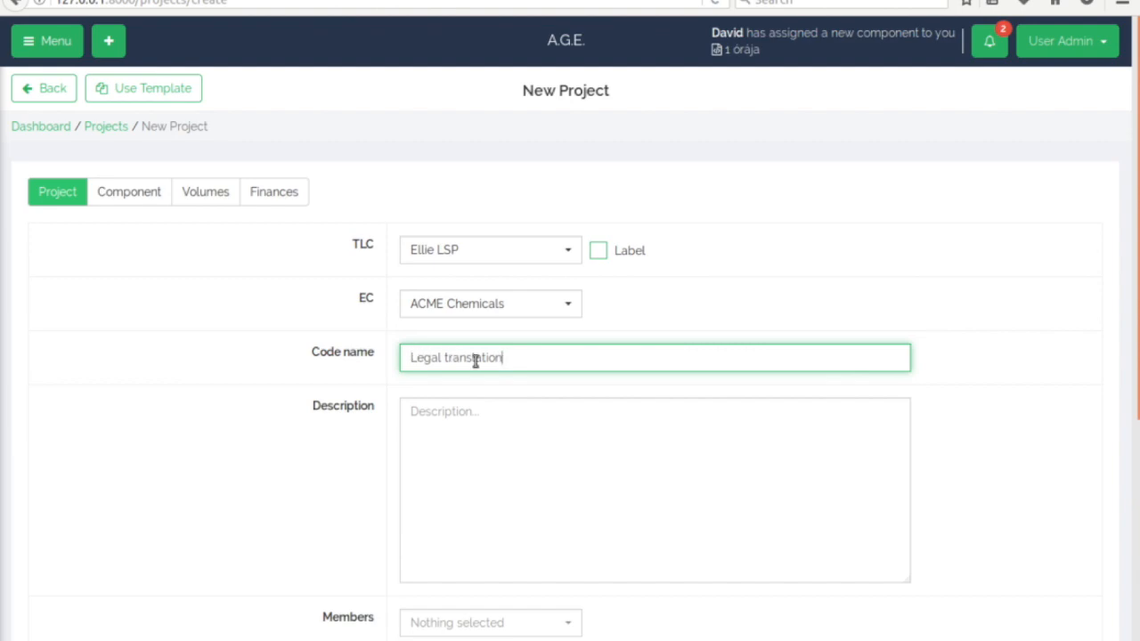
{"action": "scroll", "coordinate": [298, 436], "scroll_direction": "down", "scroll_amount": 1}
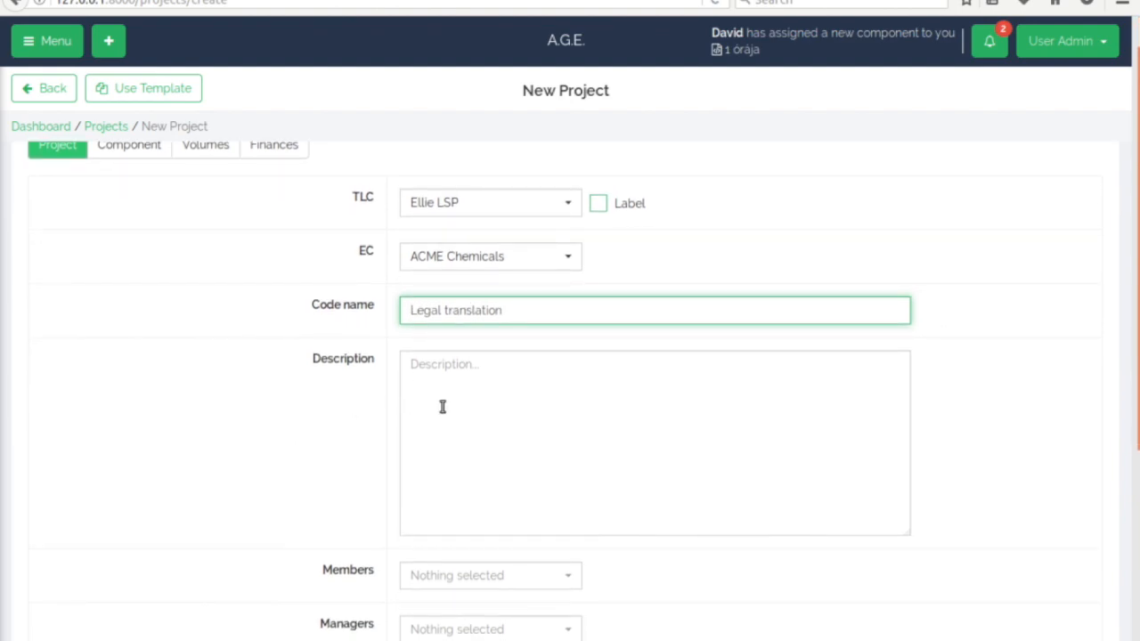
Enter "Legal translation for ACME" as the project's description.
{"action": "scroll", "coordinate": [318, 393], "scroll_direction": "down", "scroll_amount": 1}
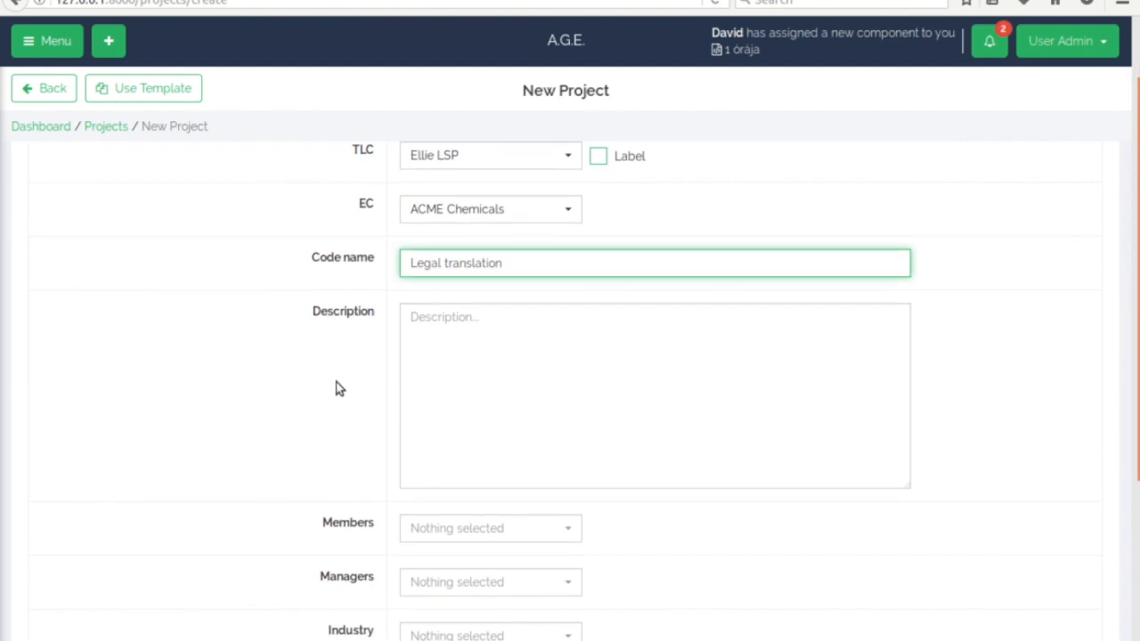
{"action": "left_click", "coordinate": [463, 359]}
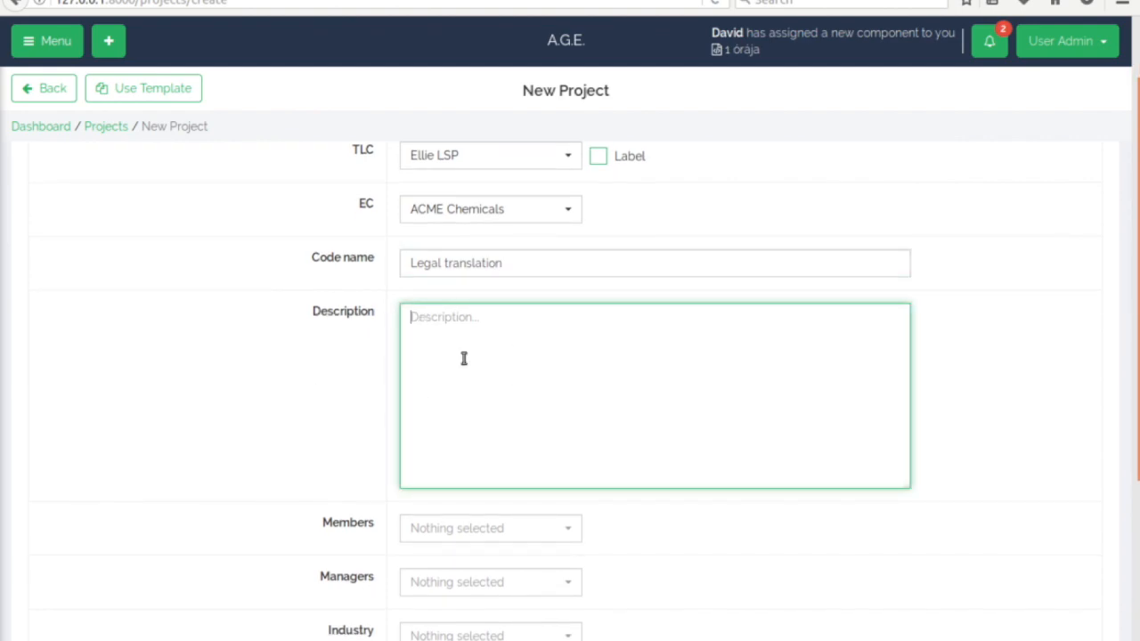
{"action": "type", "text": "Legal transaltion for"}
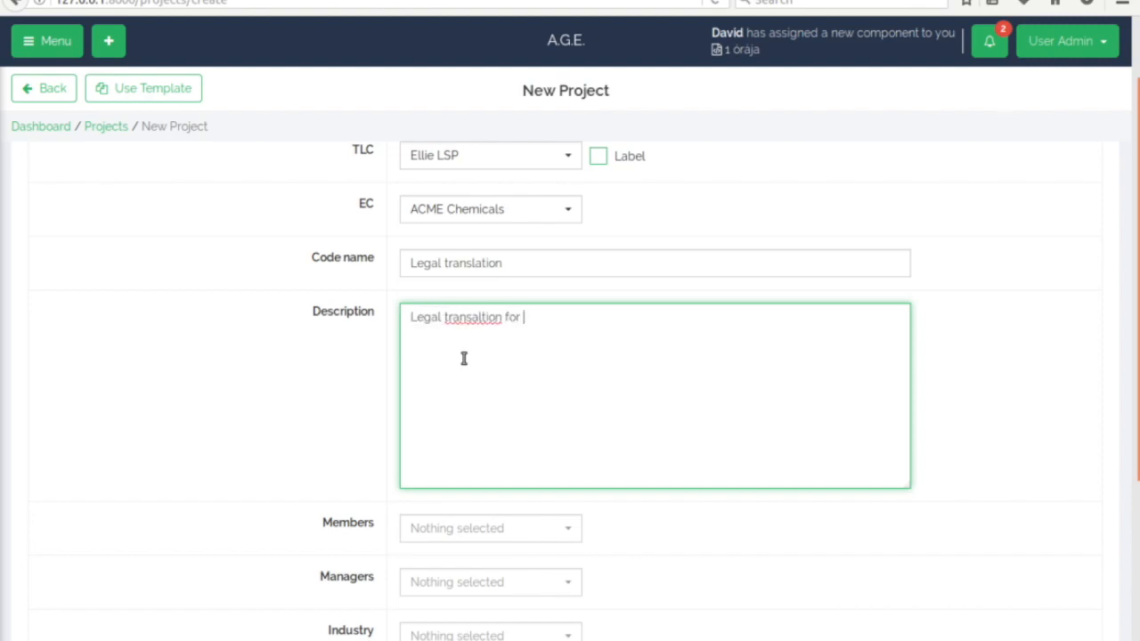
{"action": "key", "text": "BackSpace"}
{"action": "key", "text": "BackSpace"}
{"action": "key", "text": "BackSpace"}
{"action": "key", "text": "BackSpace"}
{"action": "type", "text": "tion for ACME"}
Check the people available as project members, and assign the second person listed for Managers.
{"action": "scroll", "coordinate": [286, 409], "scroll_direction": "down", "scroll_amount": 4}
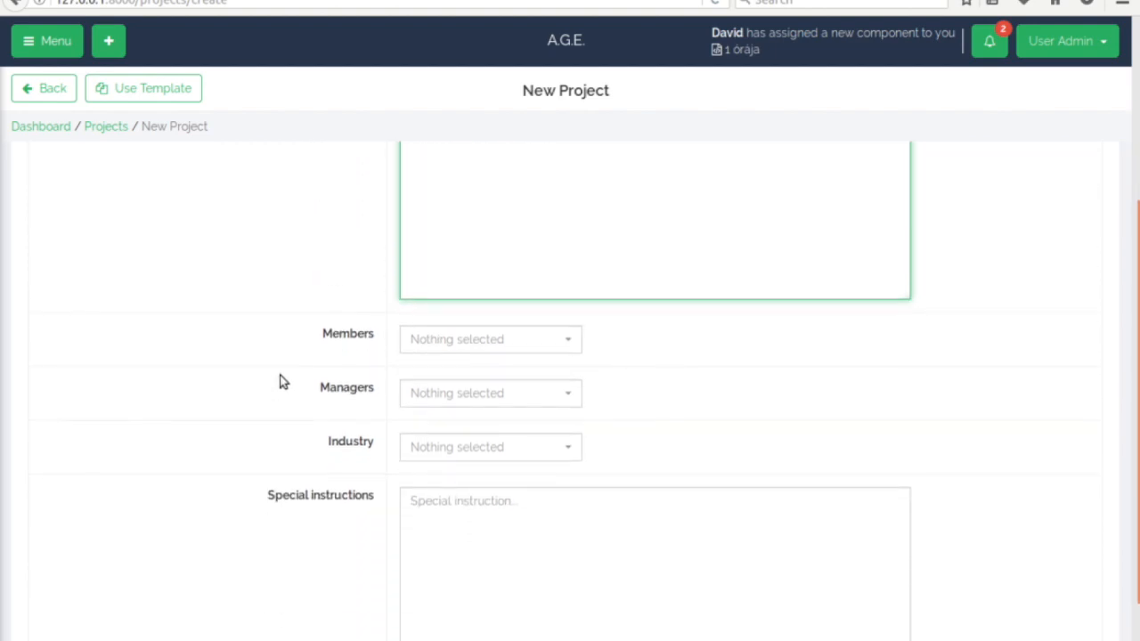
{"action": "left_click", "coordinate": [570, 346]}
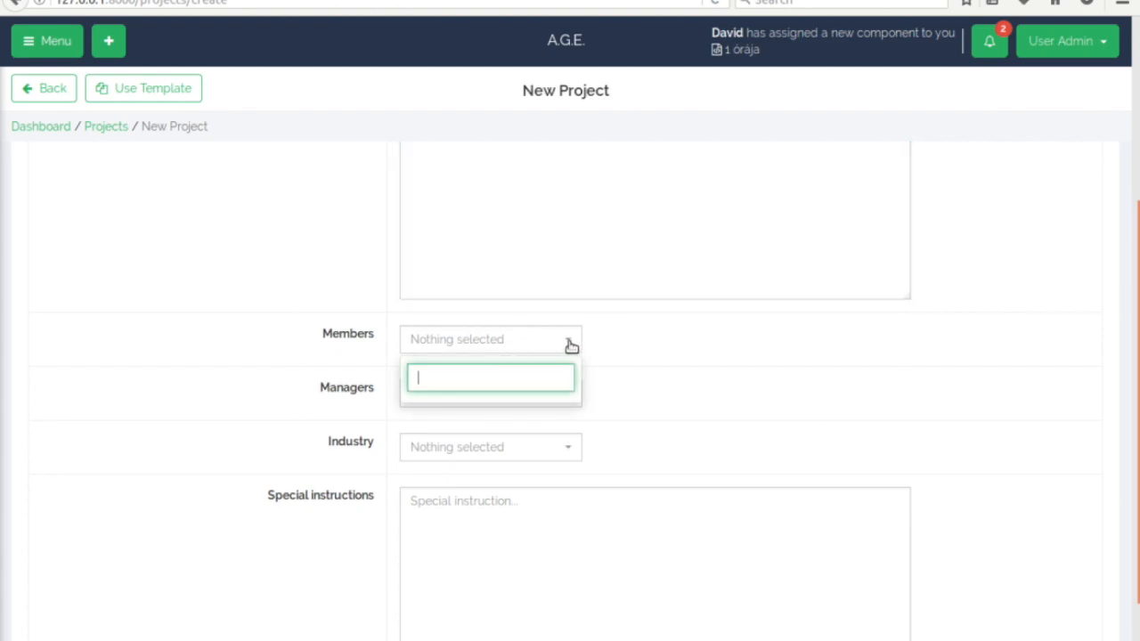
{"action": "left_click", "coordinate": [342, 371]}
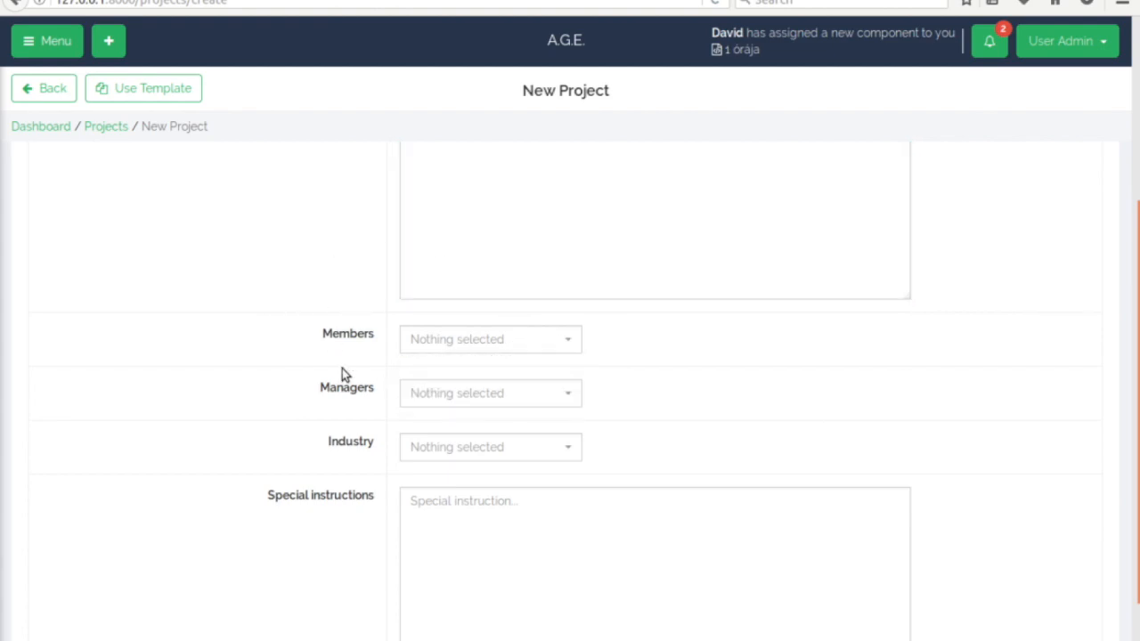
{"action": "scroll", "coordinate": [342, 369], "scroll_direction": "up", "scroll_amount": 4}
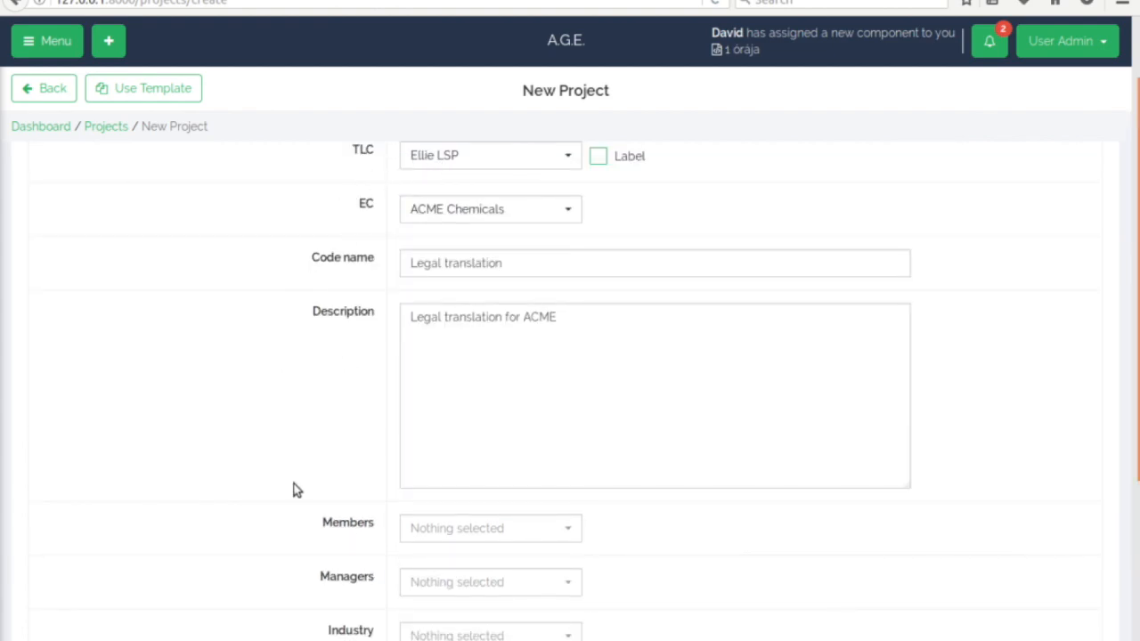
{"action": "scroll", "coordinate": [295, 489], "scroll_direction": "down", "scroll_amount": 3}
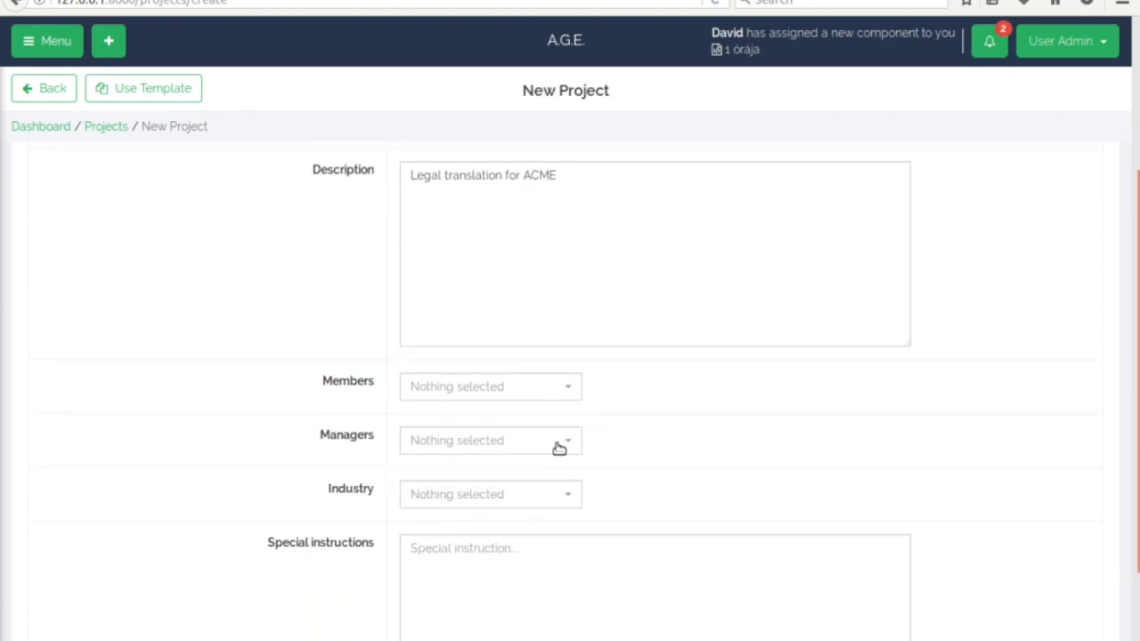
{"action": "left_click", "coordinate": [557, 445]}
{"action": "left_click", "coordinate": [458, 532]}
{"action": "left_click", "coordinate": [637, 436]}
{"action": "scroll", "coordinate": [633, 481], "scroll_direction": "down", "scroll_amount": 2}
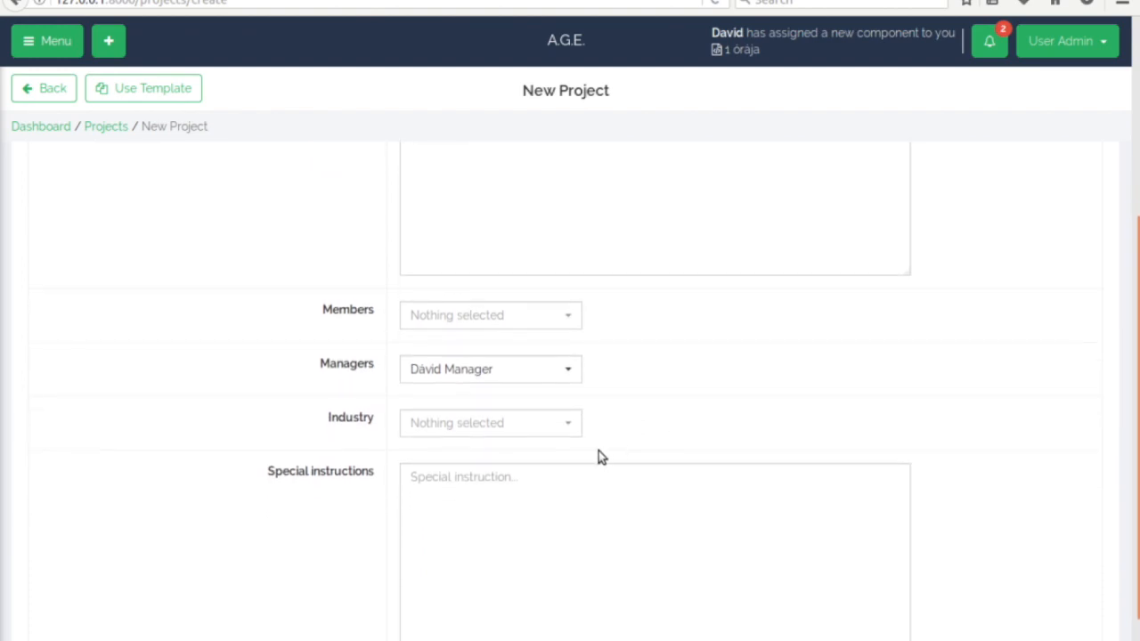
Set the project's industry to Attorneys/Law Firms and browse the other industry options without changing the choice.
{"action": "left_click", "coordinate": [559, 404]}
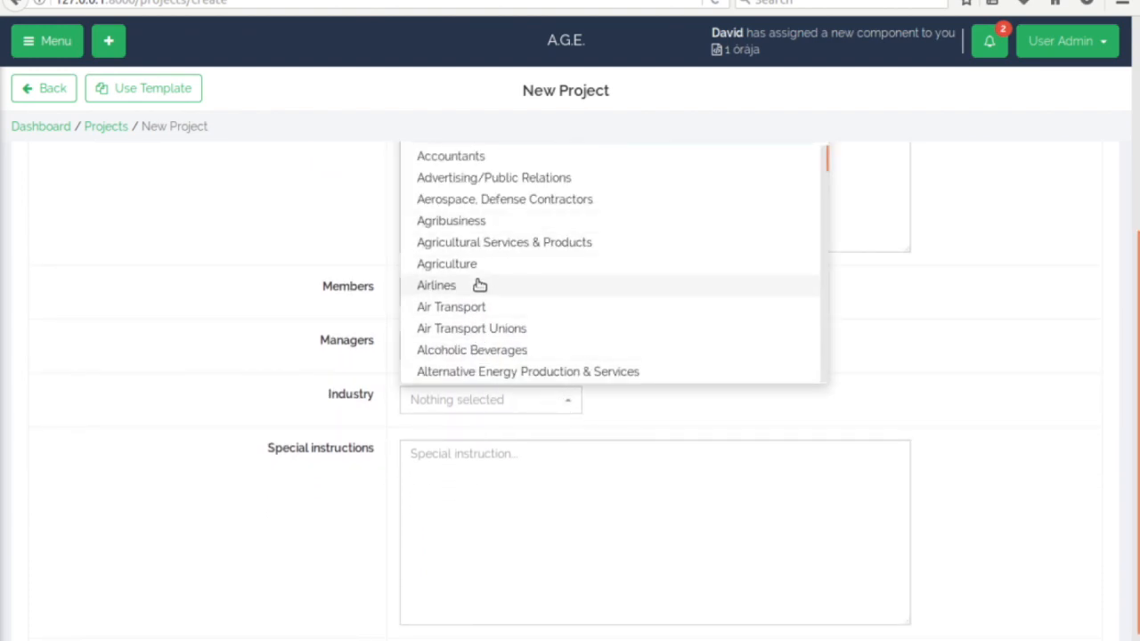
{"action": "scroll", "coordinate": [480, 285], "scroll_direction": "down", "scroll_amount": 3}
{"action": "left_click", "coordinate": [450, 296]}
{"action": "left_click", "coordinate": [250, 368]}
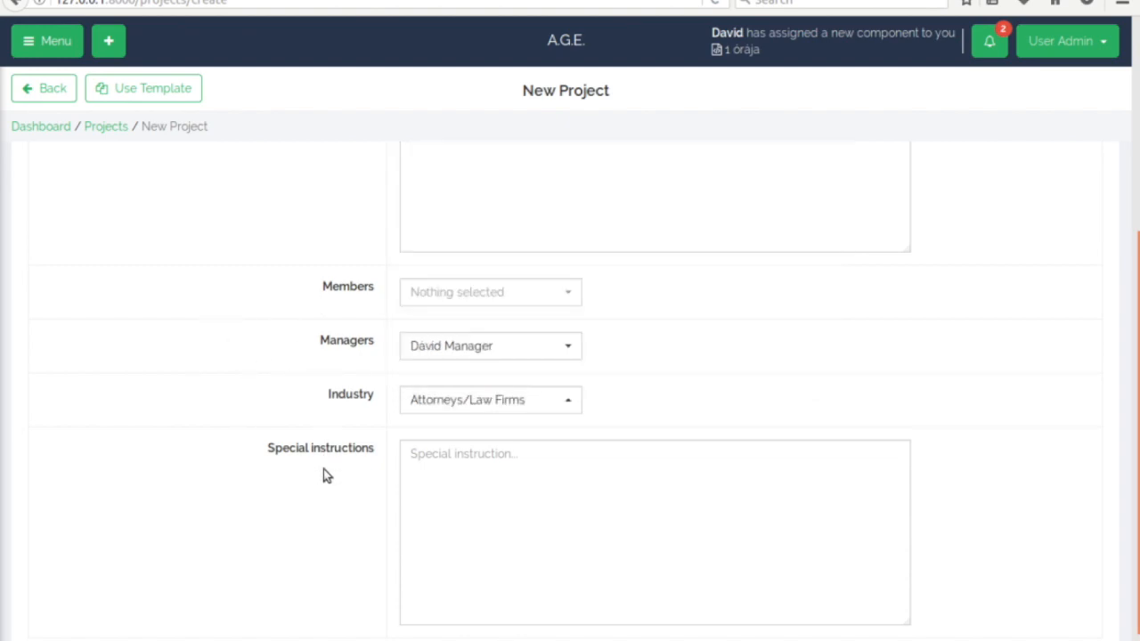
{"action": "left_click", "coordinate": [565, 404]}
{"action": "scroll", "coordinate": [522, 340], "scroll_direction": "down", "scroll_amount": 15}
{"action": "scroll", "coordinate": [524, 342], "scroll_direction": "up", "scroll_amount": 12}
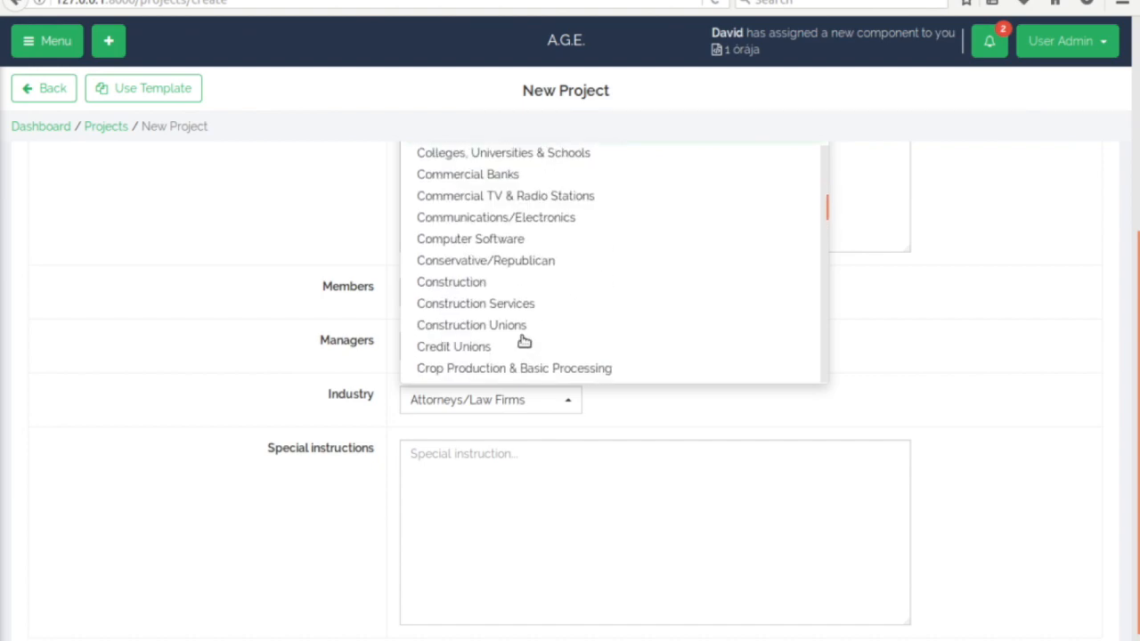
{"action": "scroll", "coordinate": [523, 342], "scroll_direction": "up", "scroll_amount": 3}
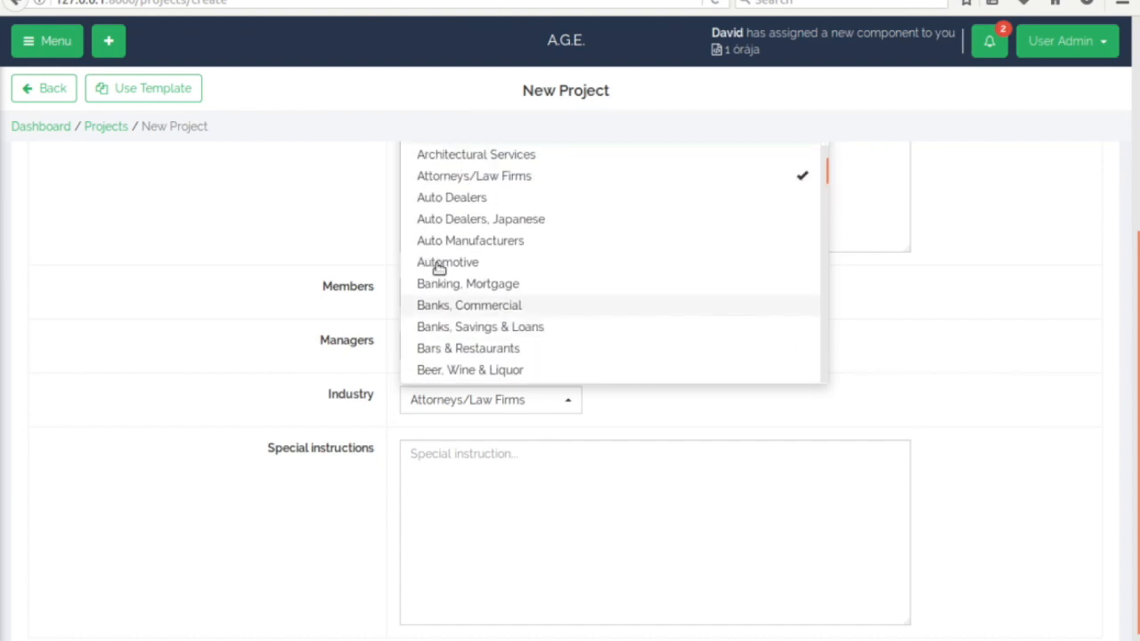
{"action": "left_click", "coordinate": [238, 406]}
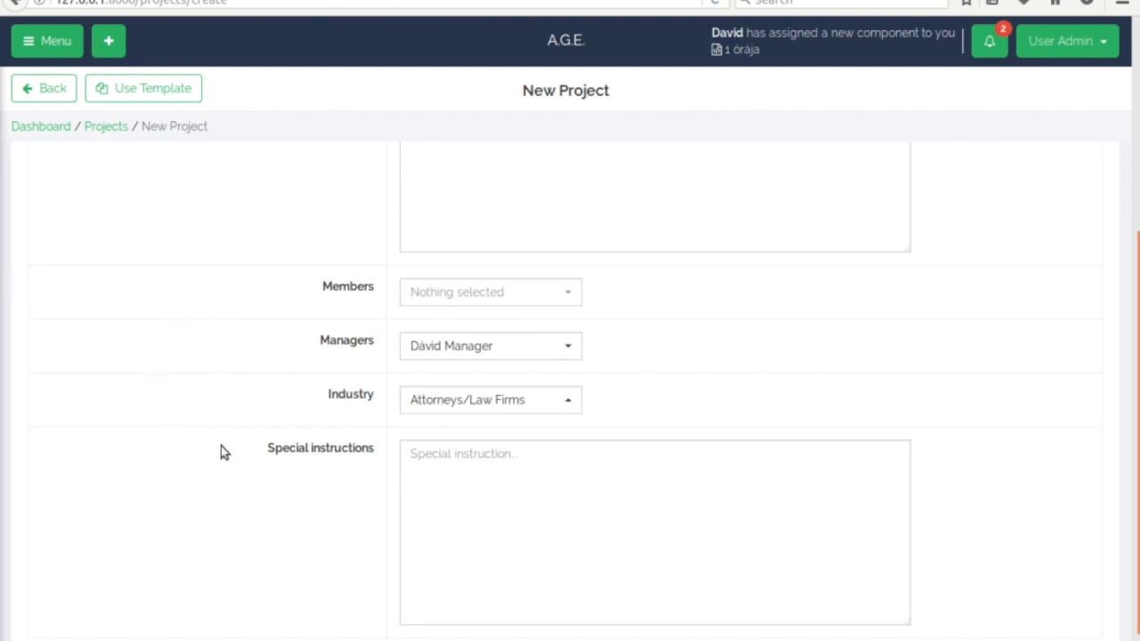
Enter "They like receiving a card on Christmas" as the special instructions and save the project.
{"action": "scroll", "coordinate": [220, 446], "scroll_direction": "down", "scroll_amount": 1}
{"action": "left_click", "coordinate": [484, 455]}
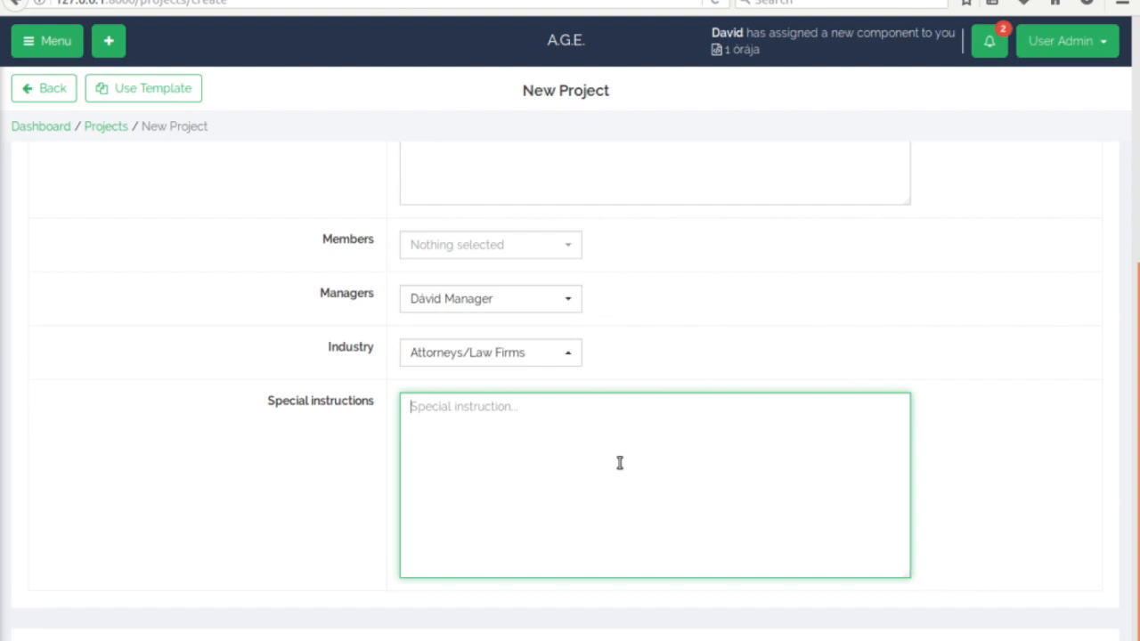
{"action": "type", "text": "T"}
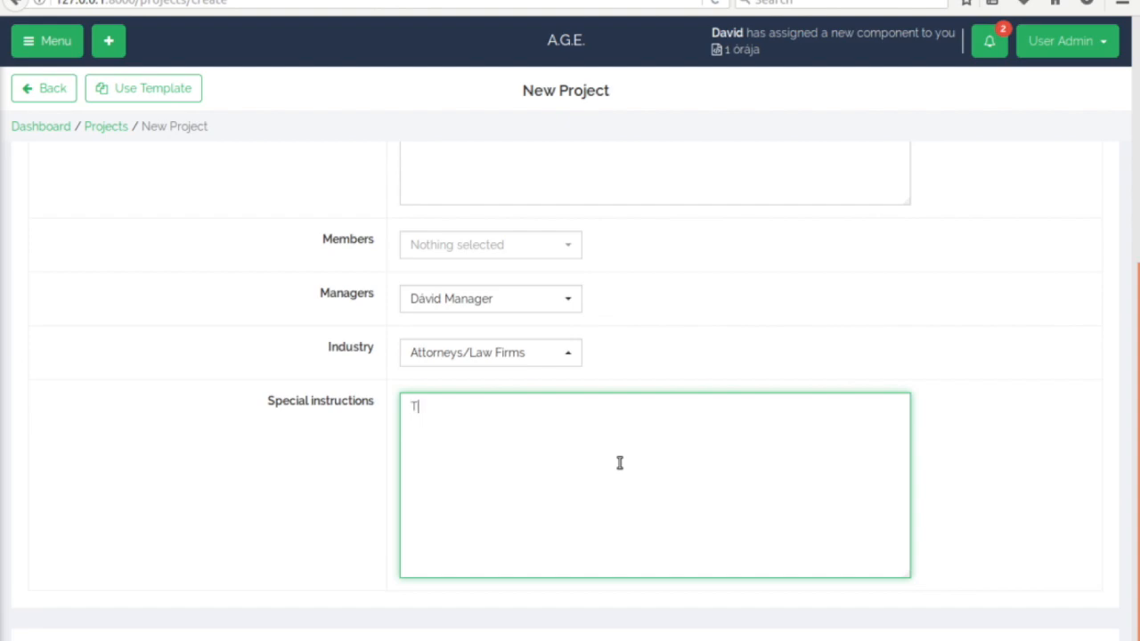
{"action": "type", "text": "hey like receiving"}
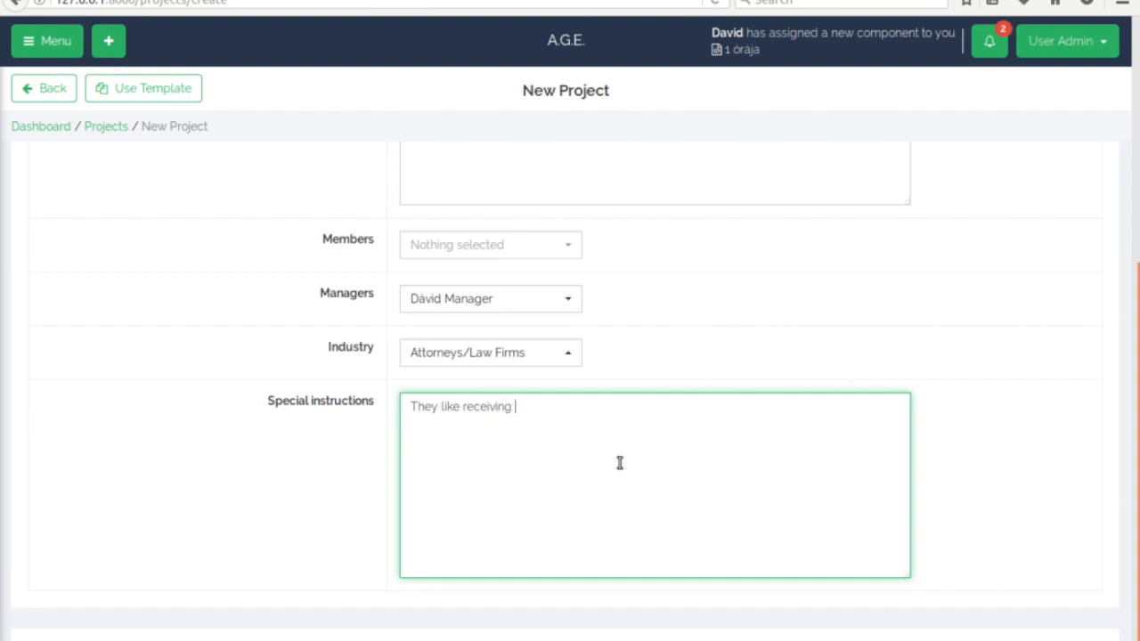
{"action": "type", "text": " a card on Christma"}
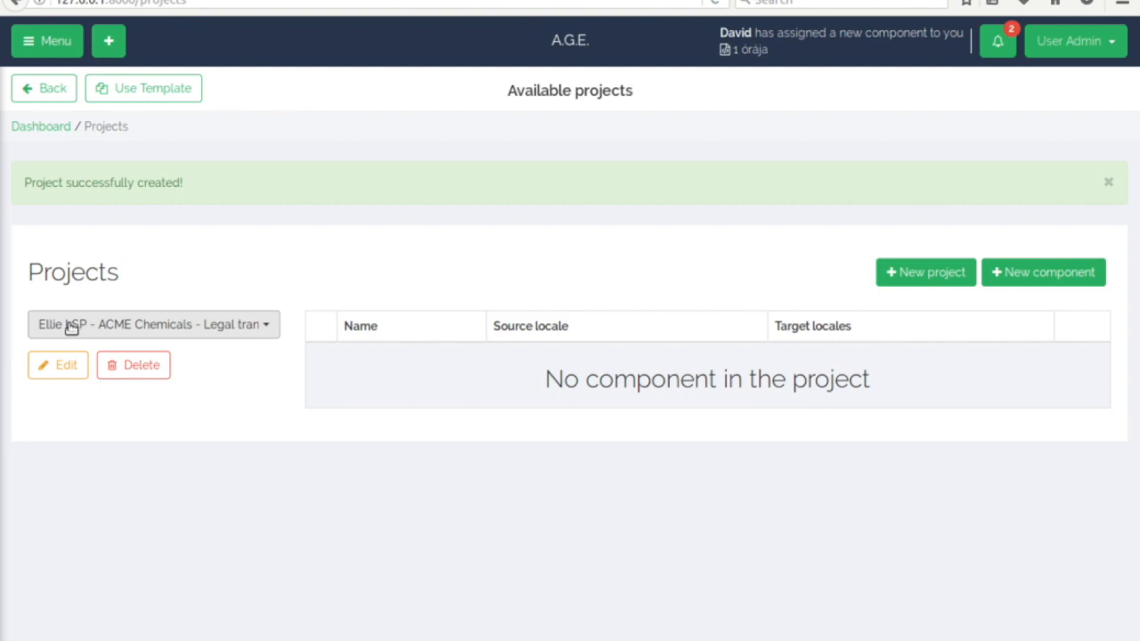
Select the Ellie LSP - ACME Chemicals - Legal translation project and start a new component for it.
{"action": "left_click", "coordinate": [265, 324]}
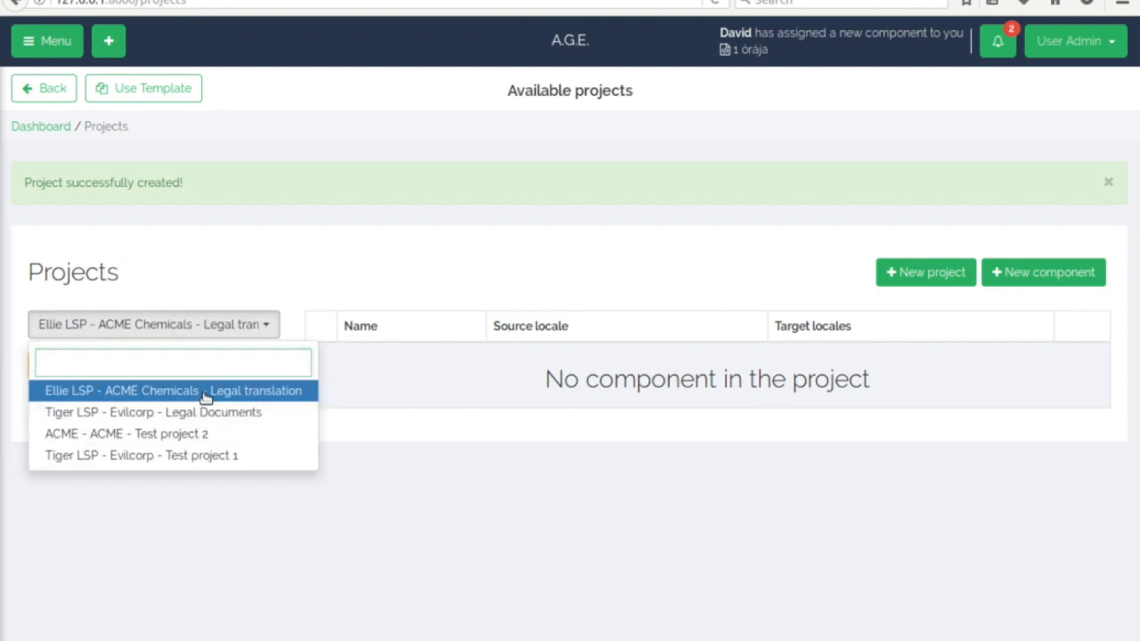
{"action": "left_click", "coordinate": [204, 392]}
{"action": "left_click", "coordinate": [1062, 275]}
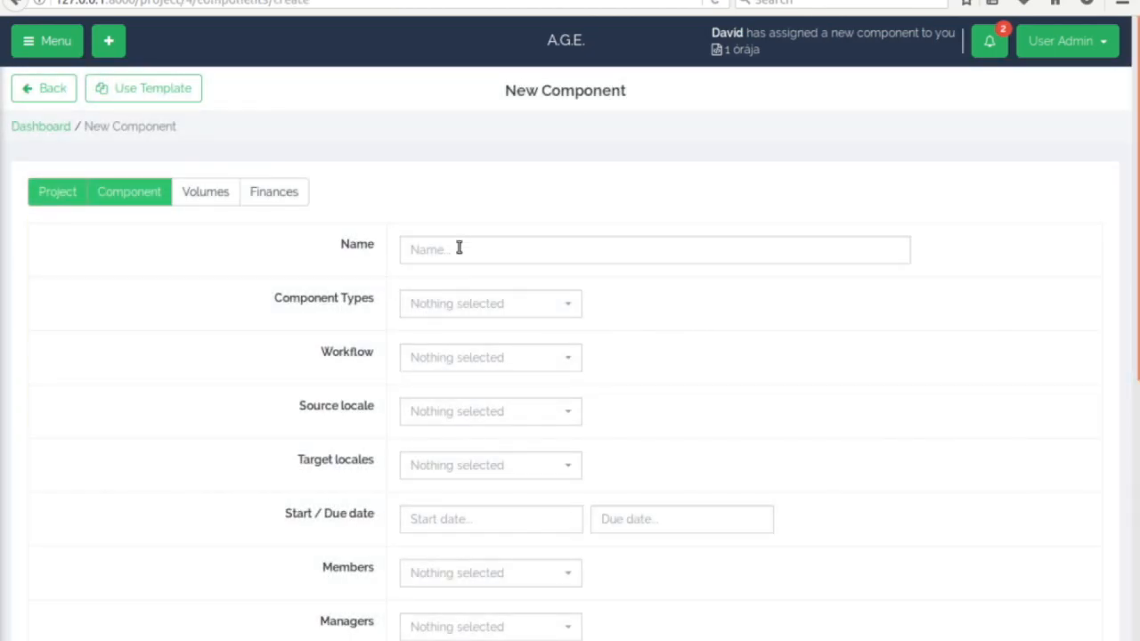
Name the new component "Safety Instructions" and set its component type to Doc.
{"action": "left_click", "coordinate": [520, 255]}
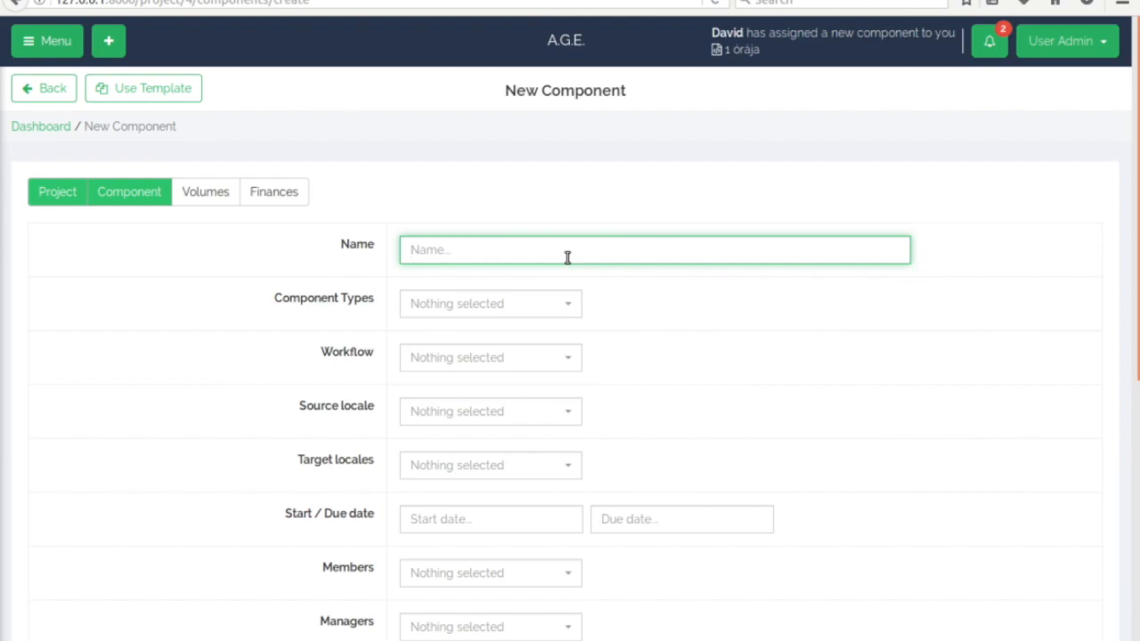
{"action": "type", "text": "Safety Instructions"}
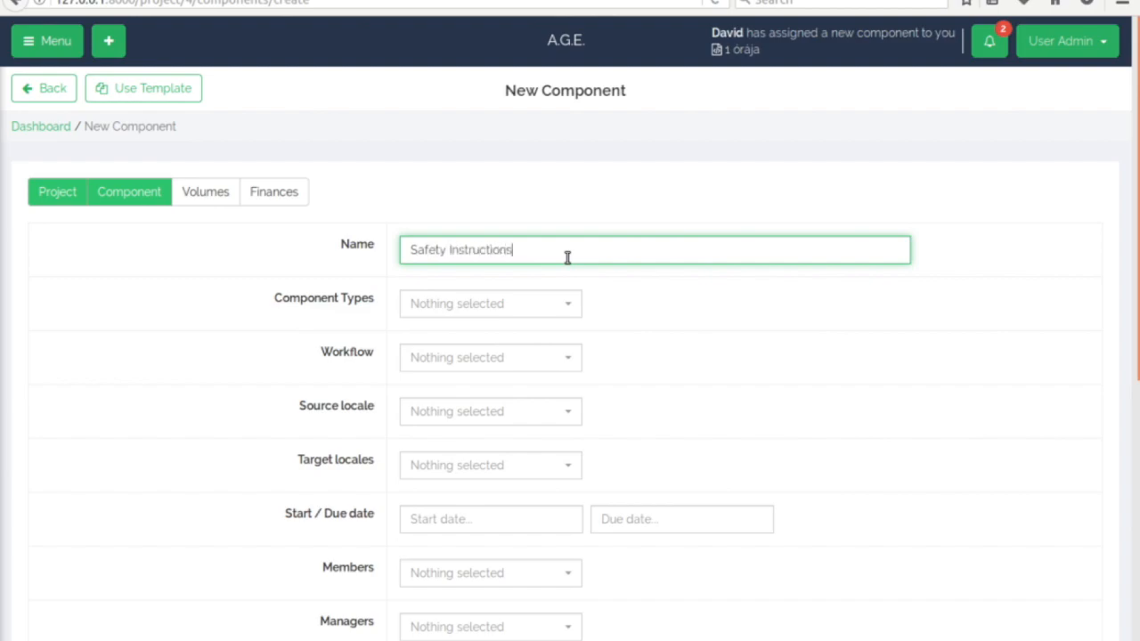
{"action": "left_click", "coordinate": [565, 303]}
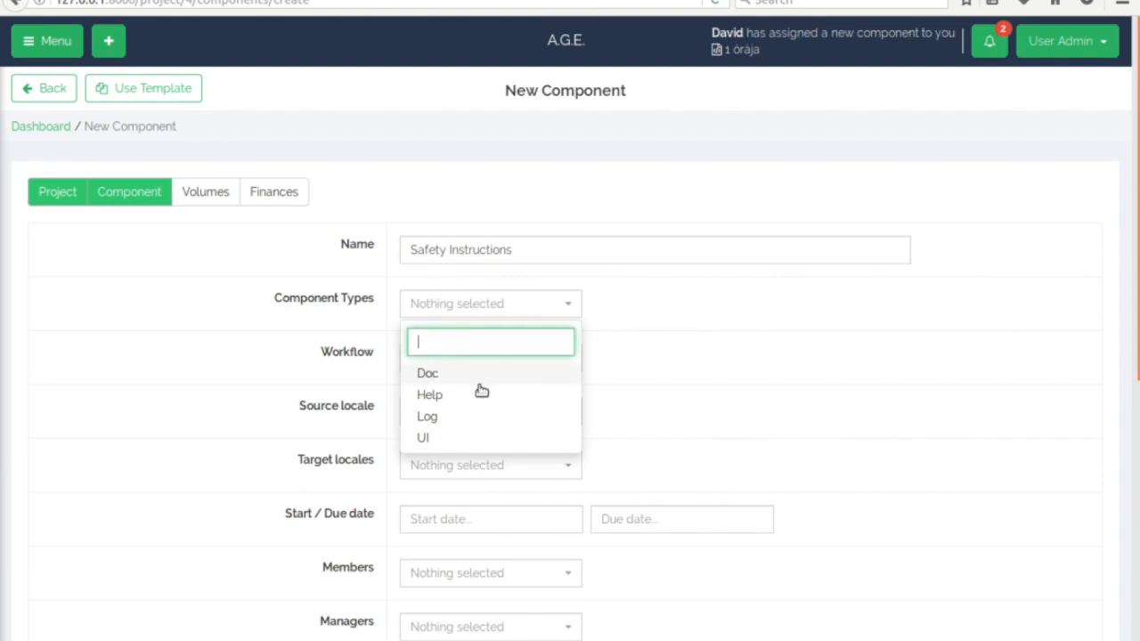
{"action": "left_click", "coordinate": [432, 378]}
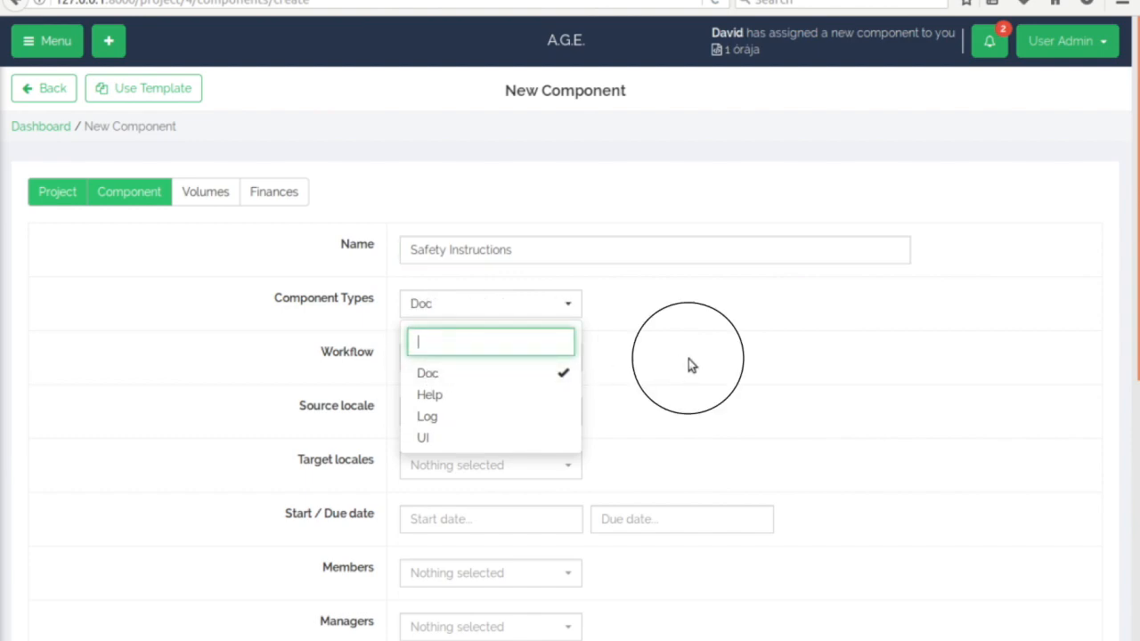
{"action": "left_click", "coordinate": [690, 362]}
Check which workflows are available for the component, without choosing one, and look over the remaining fields.
{"action": "left_click", "coordinate": [563, 360]}
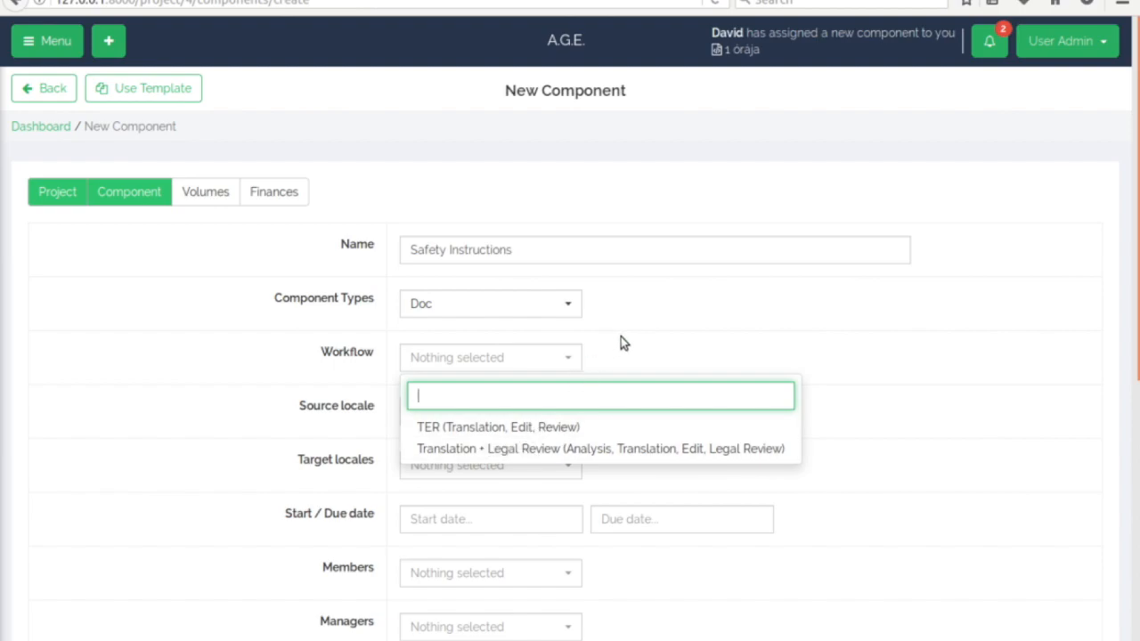
{"action": "left_click", "coordinate": [638, 352]}
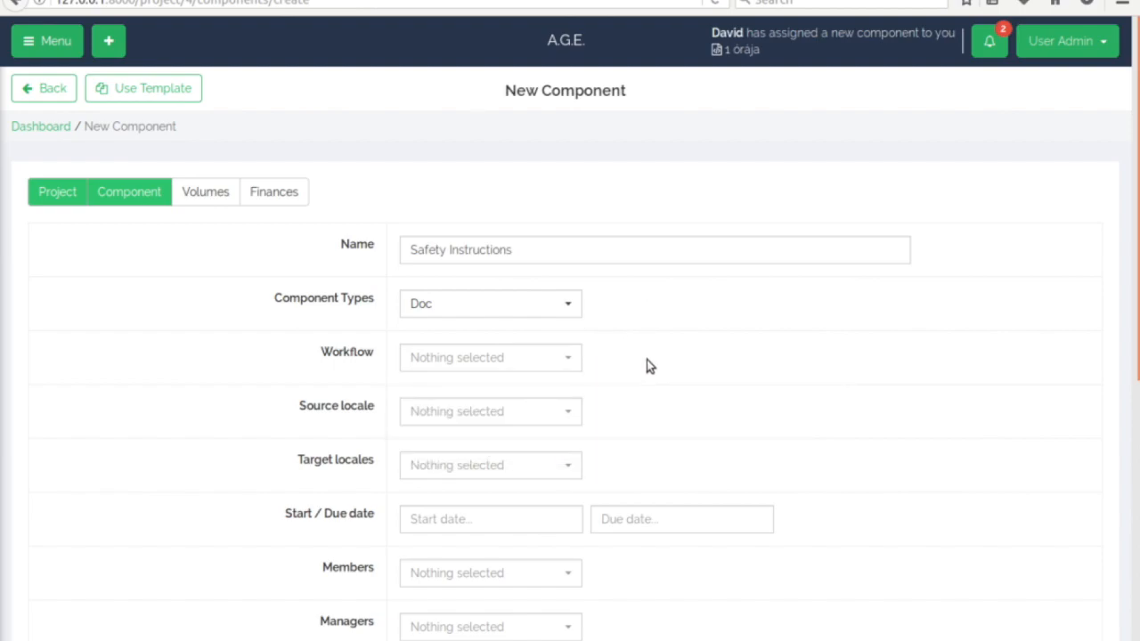
{"action": "scroll", "coordinate": [271, 398], "scroll_direction": "down", "scroll_amount": 2}
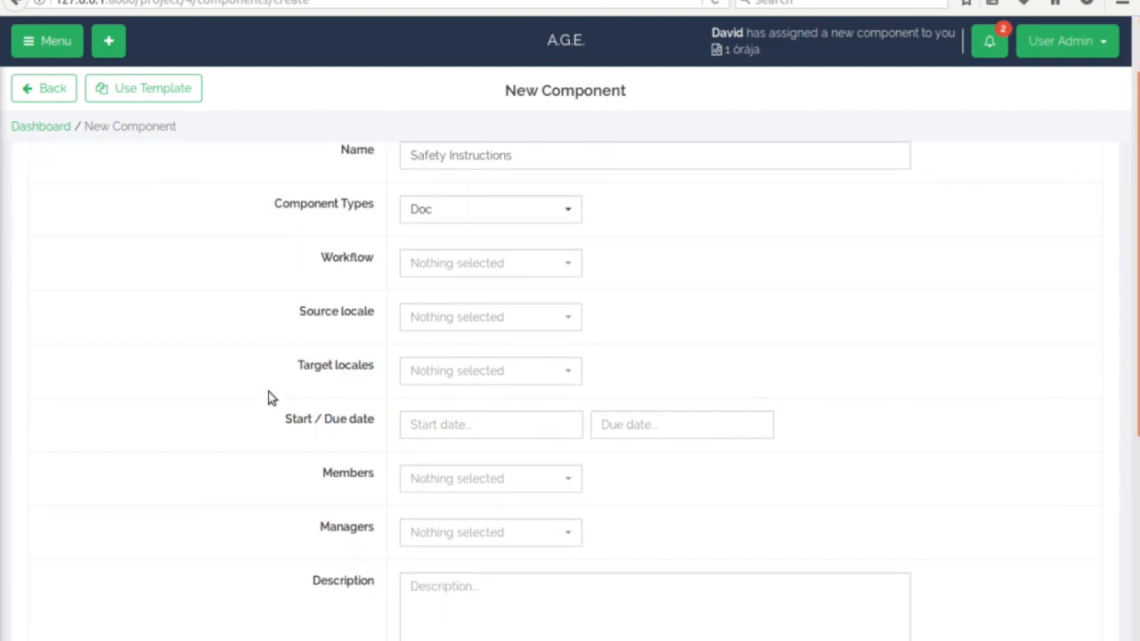
{"action": "scroll", "coordinate": [251, 323], "scroll_direction": "up", "scroll_amount": 1}
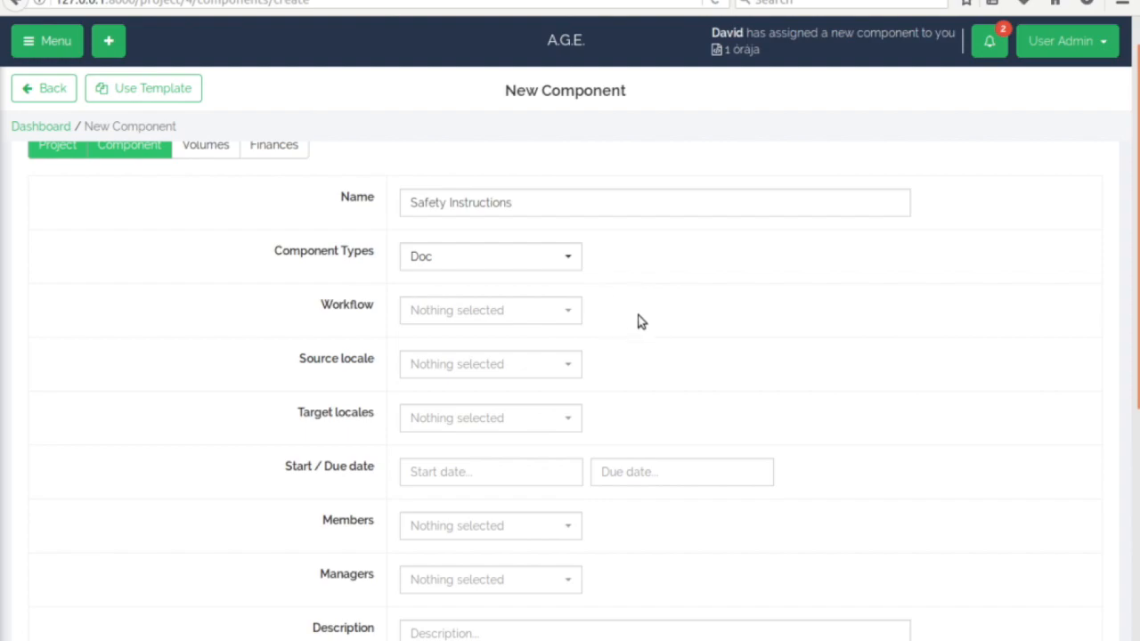
{"action": "left_click", "coordinate": [608, 312]}
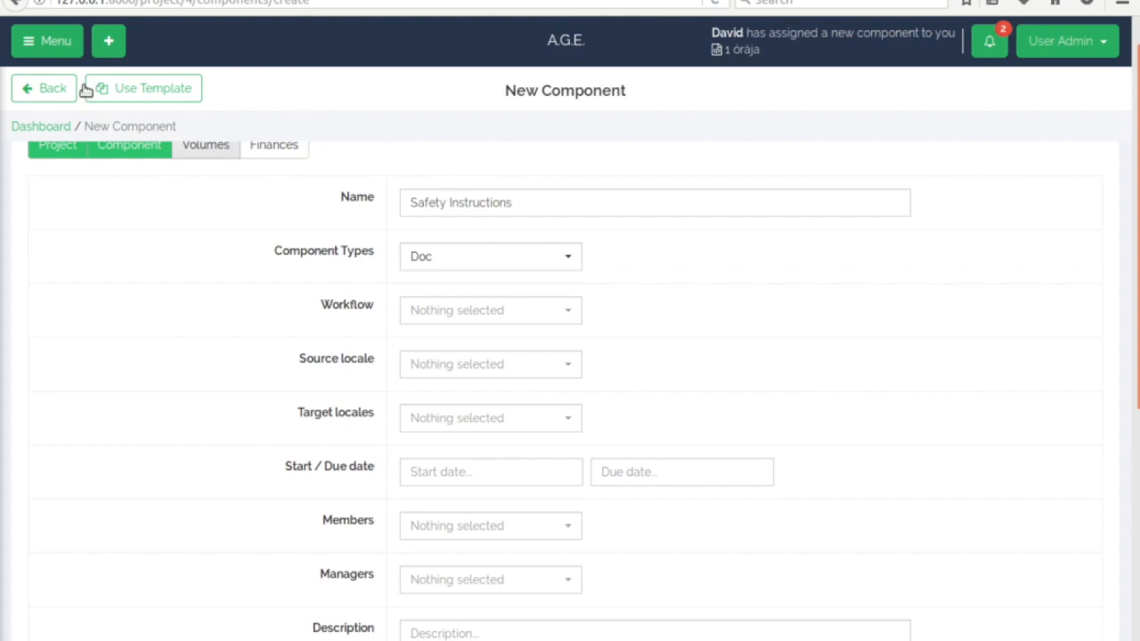
Open the Workflows settings and start creating a new workflow.
{"action": "left_click", "coordinate": [30, 44]}
{"action": "left_click", "coordinate": [51, 389]}
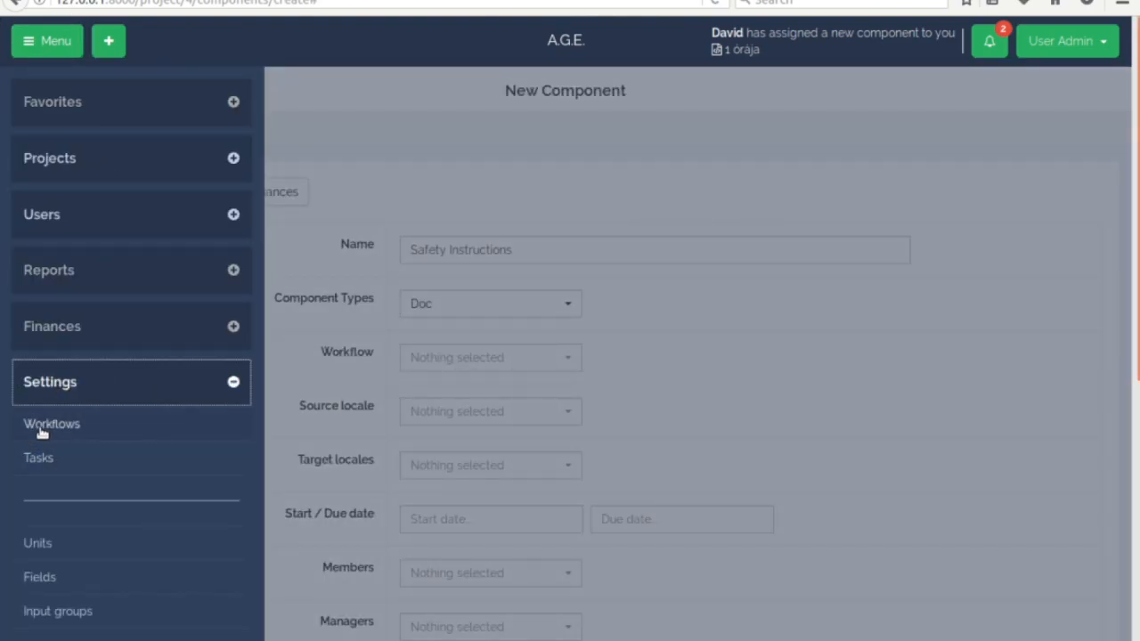
{"action": "left_click", "coordinate": [59, 427]}
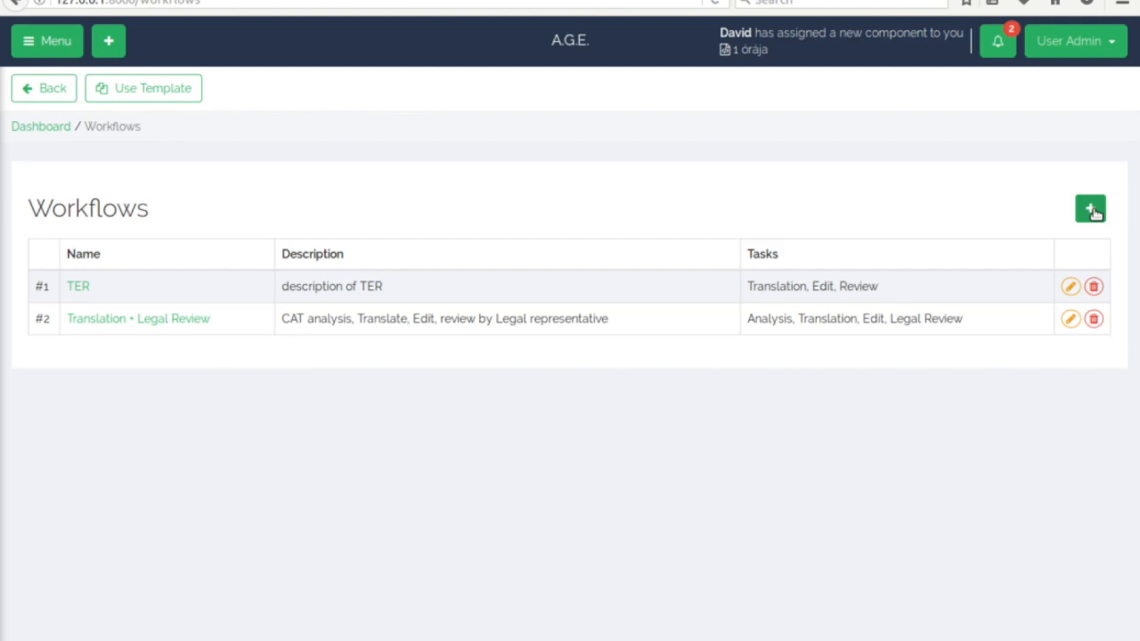
{"action": "left_click", "coordinate": [1090, 209]}
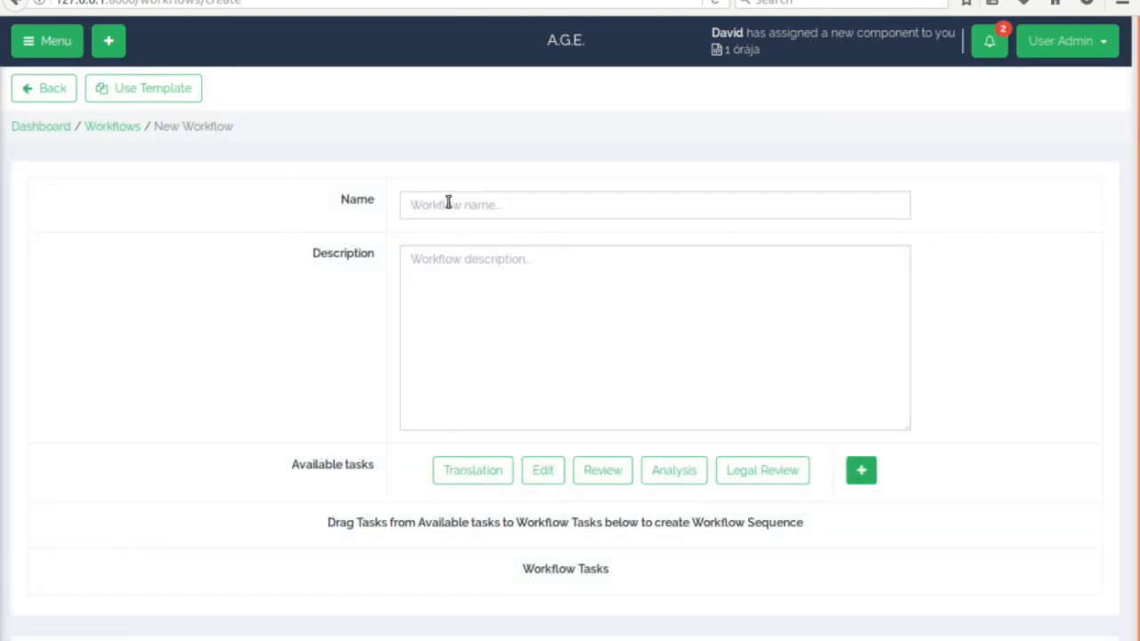
Name the new workflow "Legal translation" and enter "Legal translation" as its description.
{"action": "left_click", "coordinate": [467, 204]}
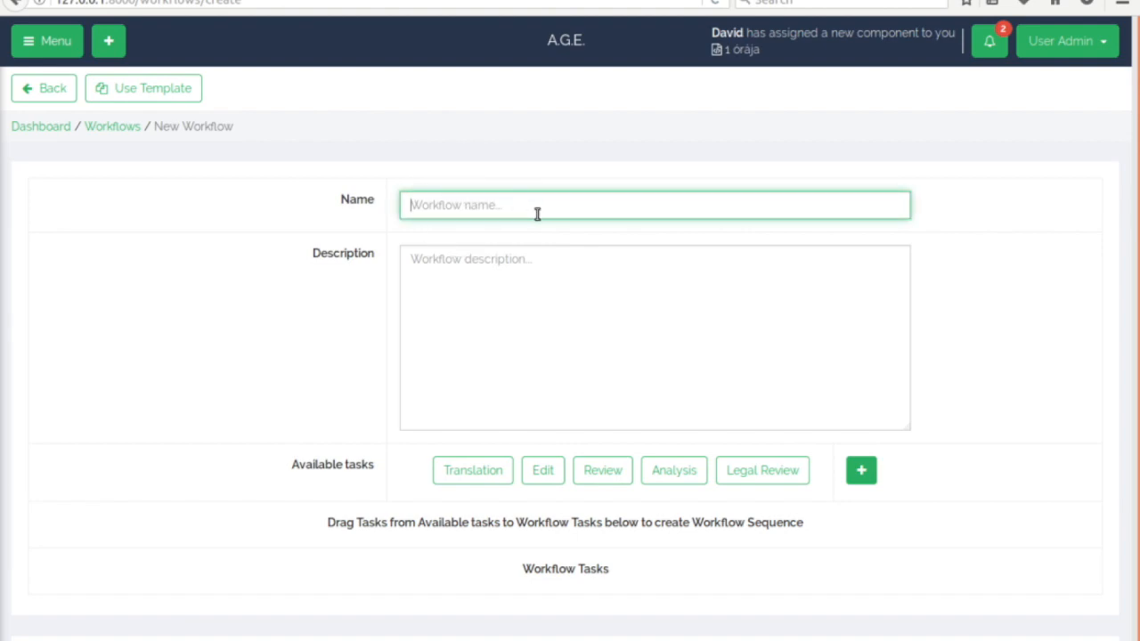
{"action": "type", "text": "Legal translation"}
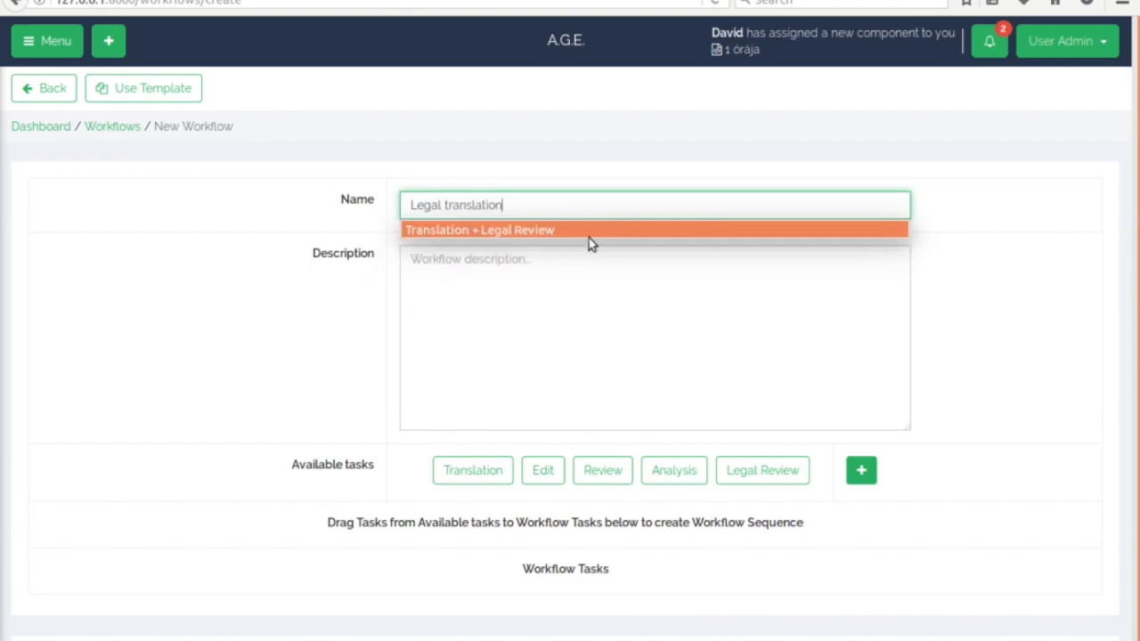
{"action": "left_click", "coordinate": [479, 271]}
{"action": "left_click", "coordinate": [479, 273]}
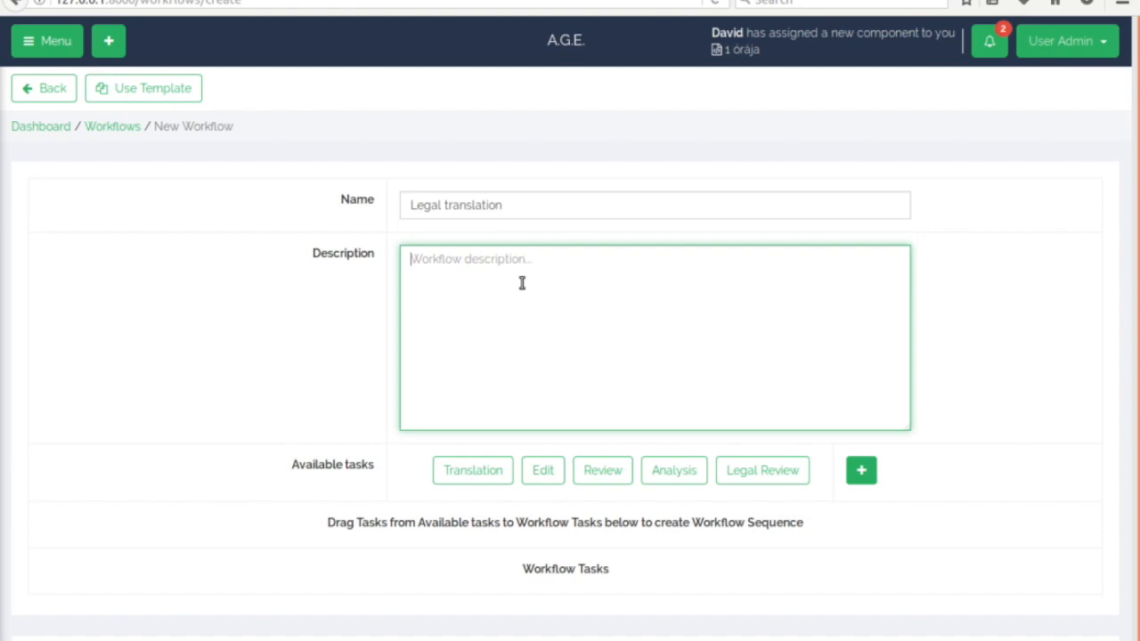
{"action": "type", "text": "Legal translation"}
Build the workflow sequence with Translation as the first task and Legal Review as the second.
{"action": "scroll", "coordinate": [331, 362], "scroll_direction": "down", "scroll_amount": 1}
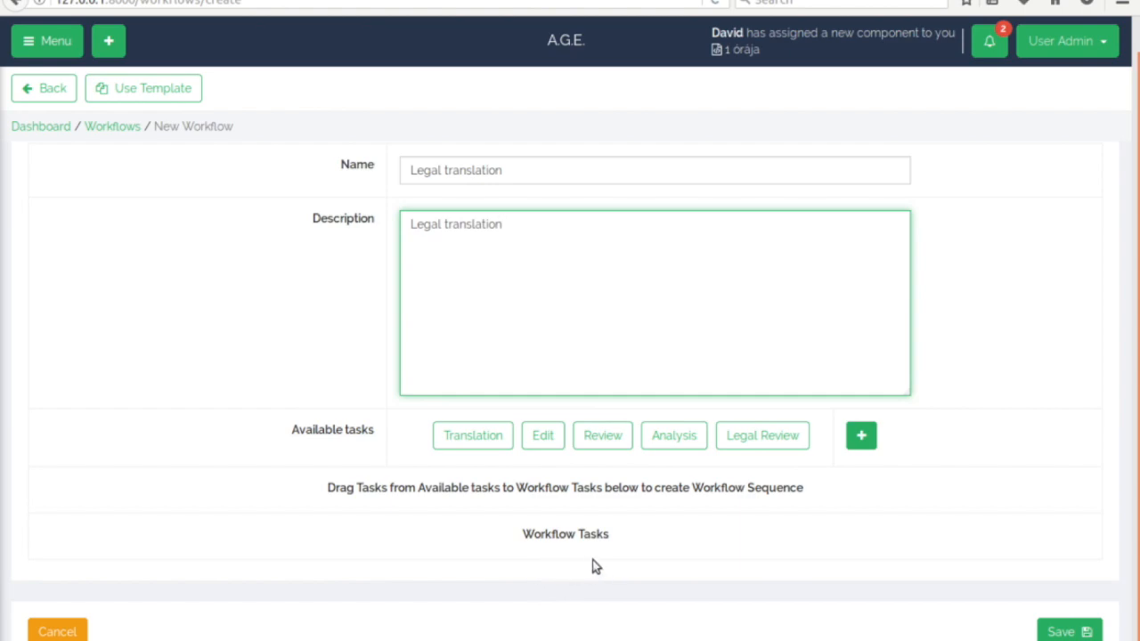
{"action": "left_click_drag", "start_coordinate": [460, 438], "coordinate": [561, 563]}
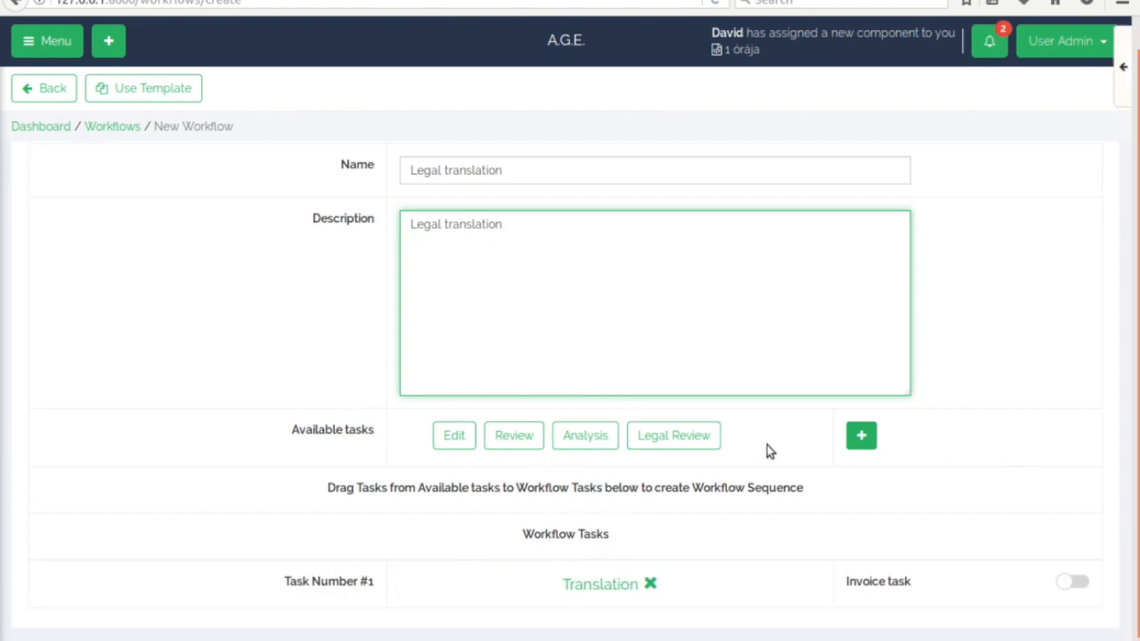
{"action": "left_click_drag", "start_coordinate": [682, 441], "coordinate": [606, 603]}
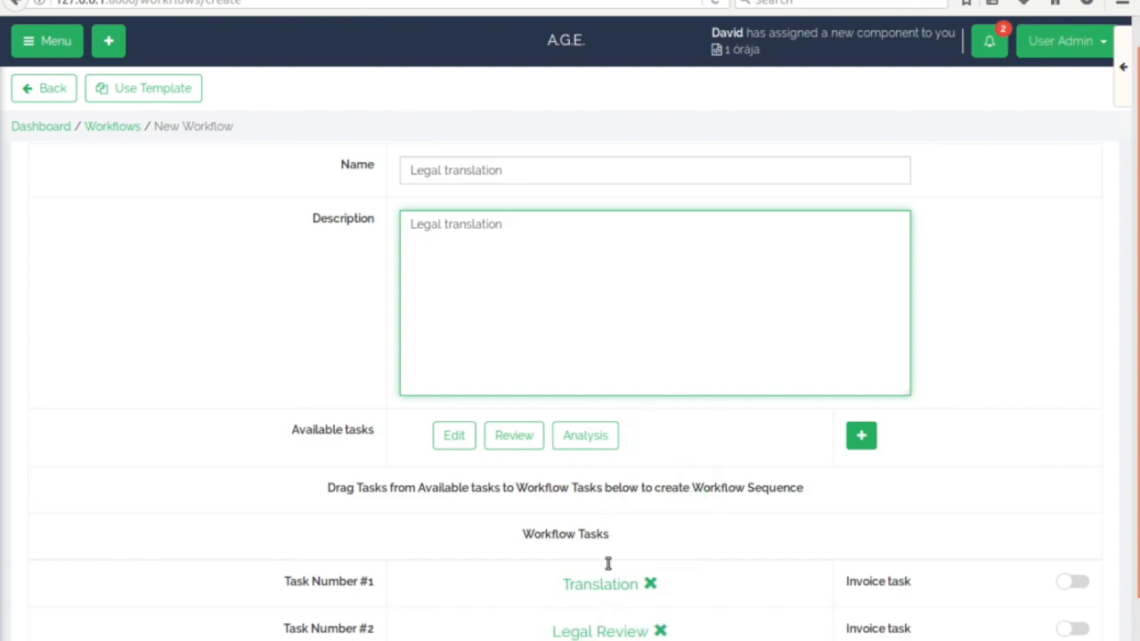
{"action": "scroll", "coordinate": [668, 508], "scroll_direction": "down", "scroll_amount": 2}
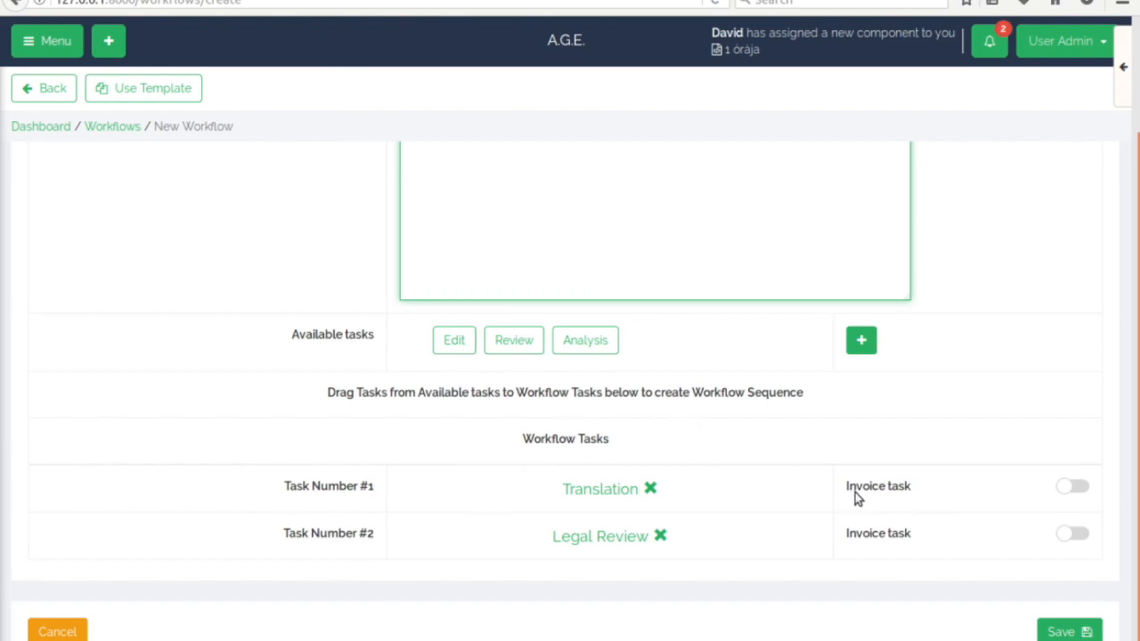
Mark the Translation task as an invoice task and save the new workflow.
{"action": "left_click_drag", "start_coordinate": [846, 495], "coordinate": [754, 552]}
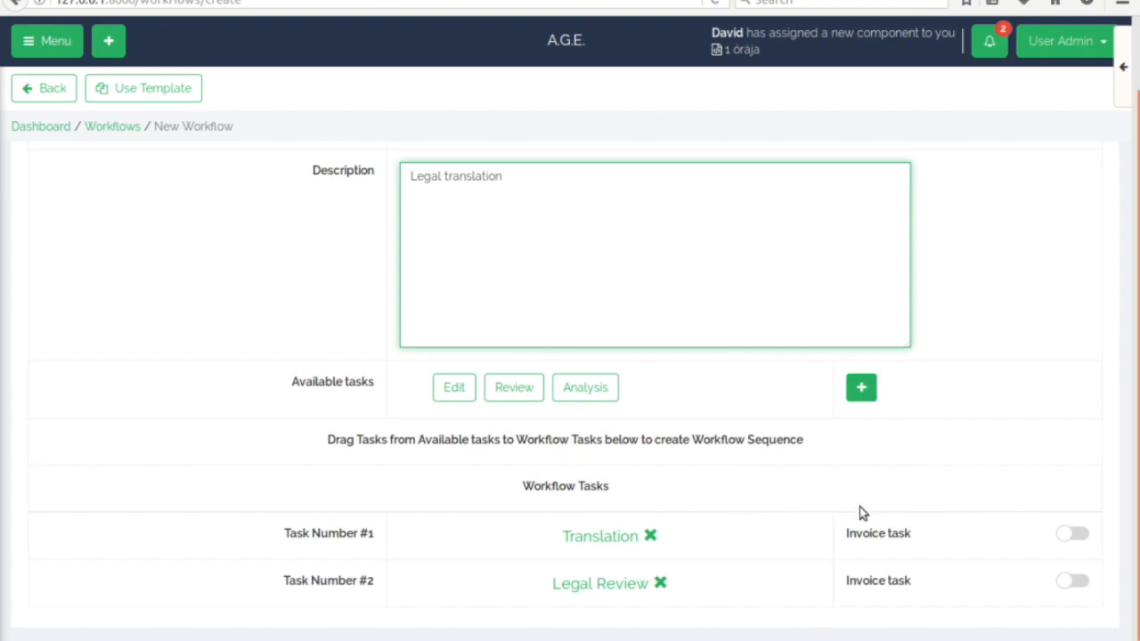
{"action": "left_click", "coordinate": [1065, 534]}
{"action": "scroll", "coordinate": [750, 537], "scroll_direction": "down", "scroll_amount": 1}
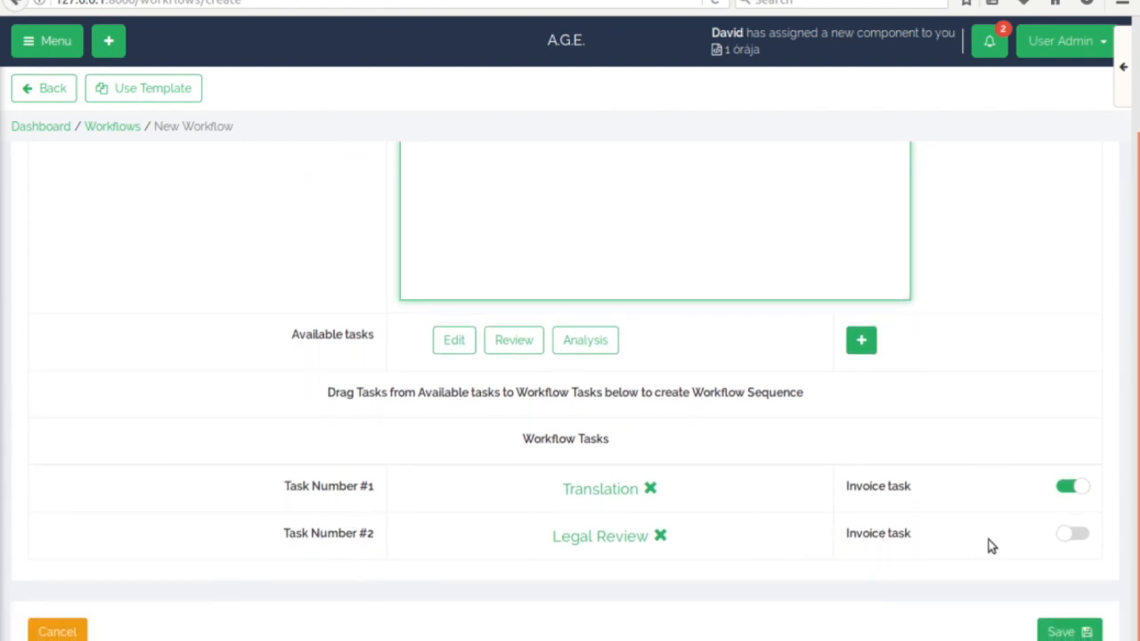
{"action": "left_click", "coordinate": [1069, 537]}
{"action": "left_click", "coordinate": [1080, 537]}
{"action": "left_click", "coordinate": [1063, 632]}
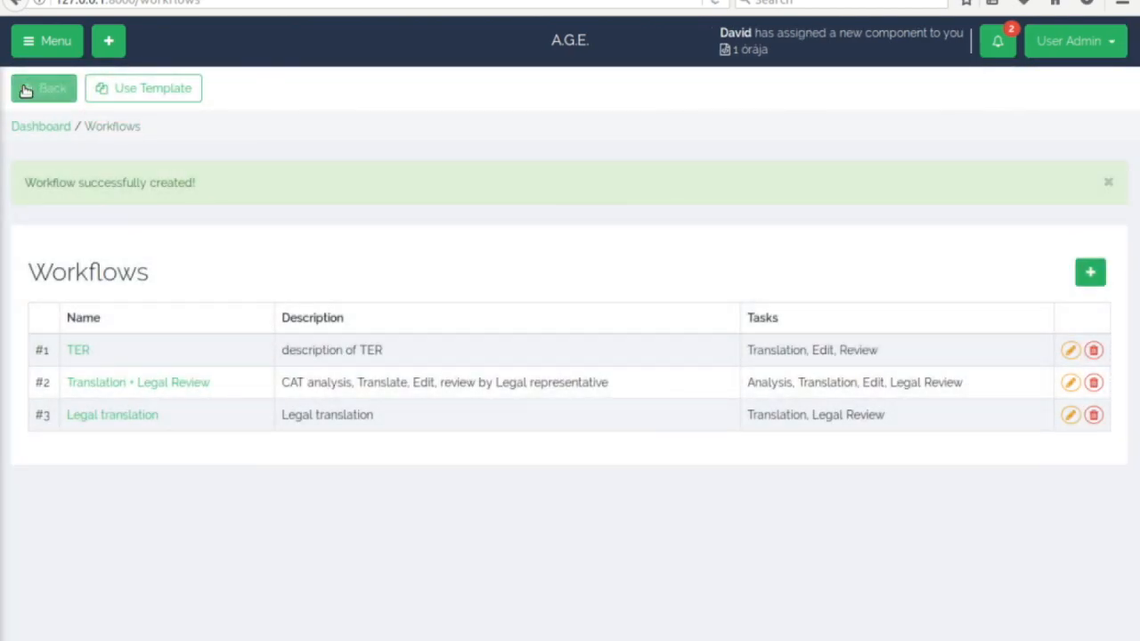
Return to the projects list and start a new component for the Ellie LSP - ACME Chemicals - Legal translation project.
{"action": "left_click", "coordinate": [32, 47]}
{"action": "left_click", "coordinate": [59, 181]}
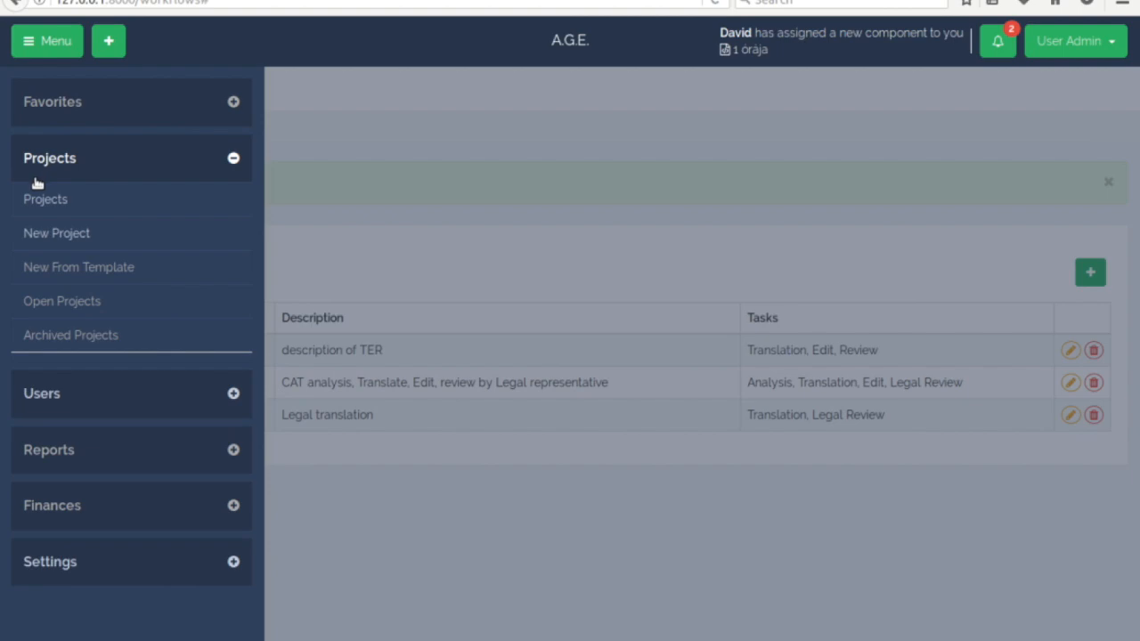
{"action": "left_click", "coordinate": [151, 201]}
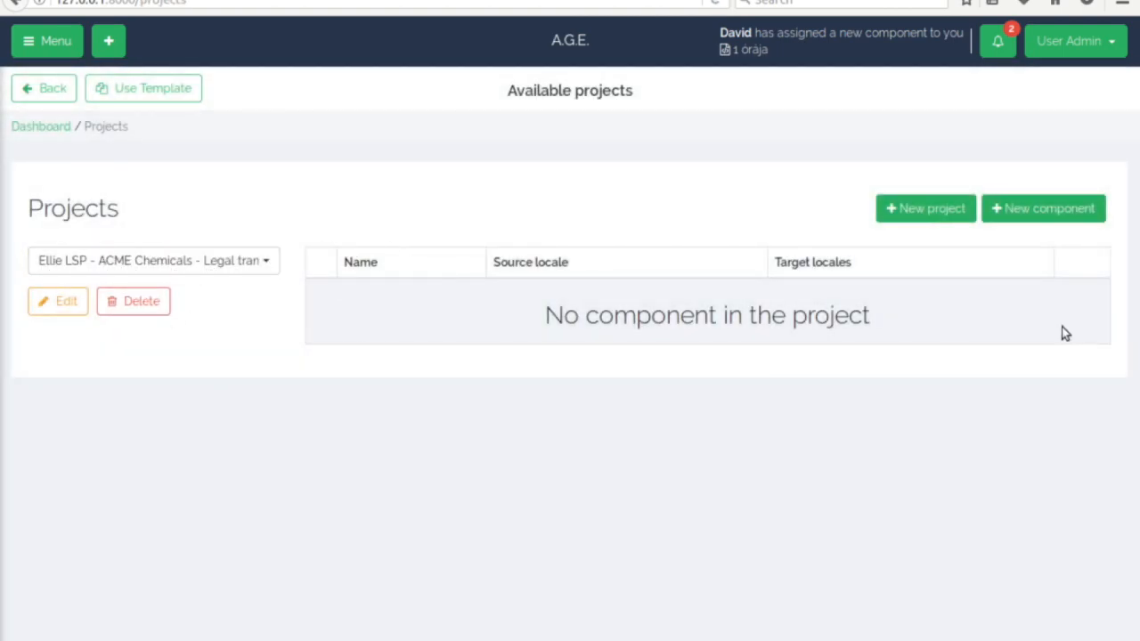
{"action": "left_click", "coordinate": [1014, 222]}
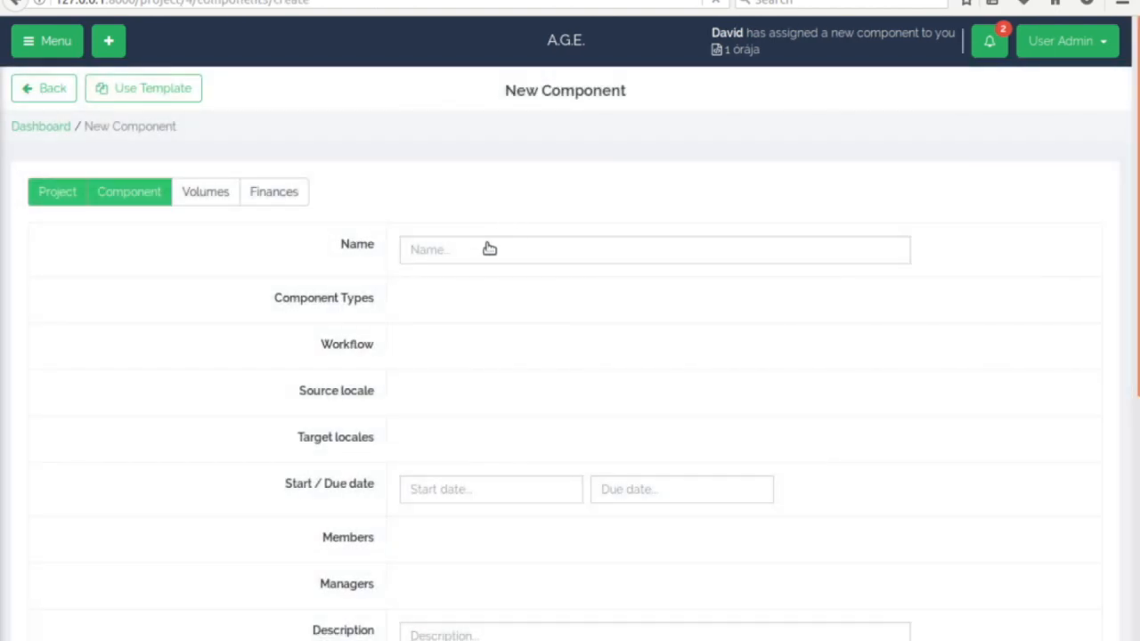
Name the component "Safety Instructions" and set its component type to Doc.
{"action": "left_click", "coordinate": [485, 250]}
{"action": "type", "text": "Safety Instructions"}
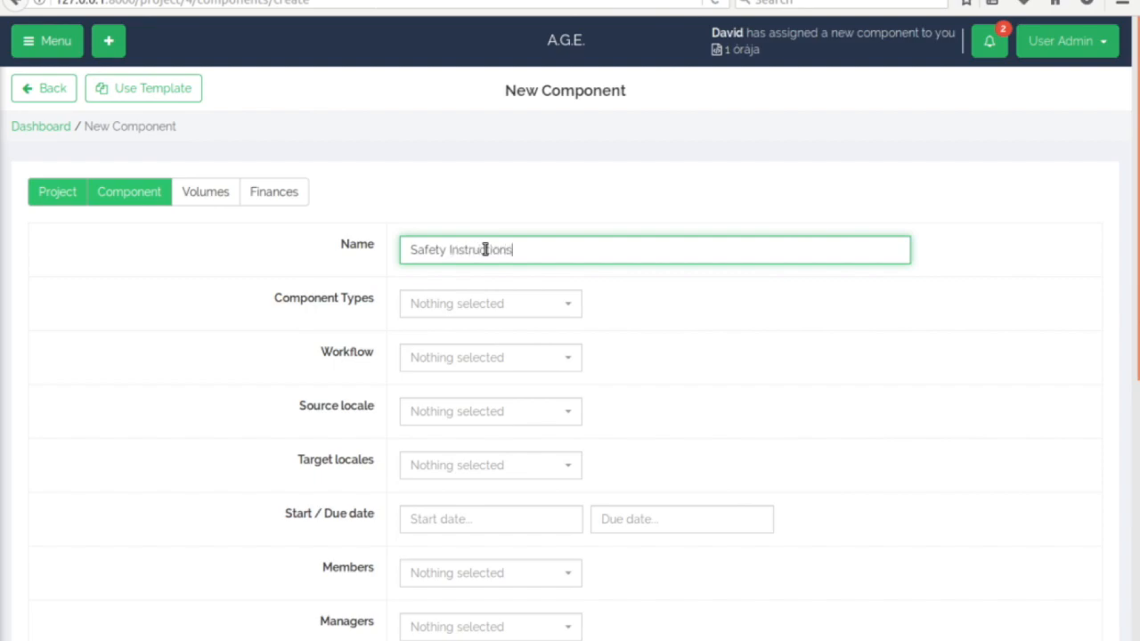
{"action": "left_click", "coordinate": [564, 302]}
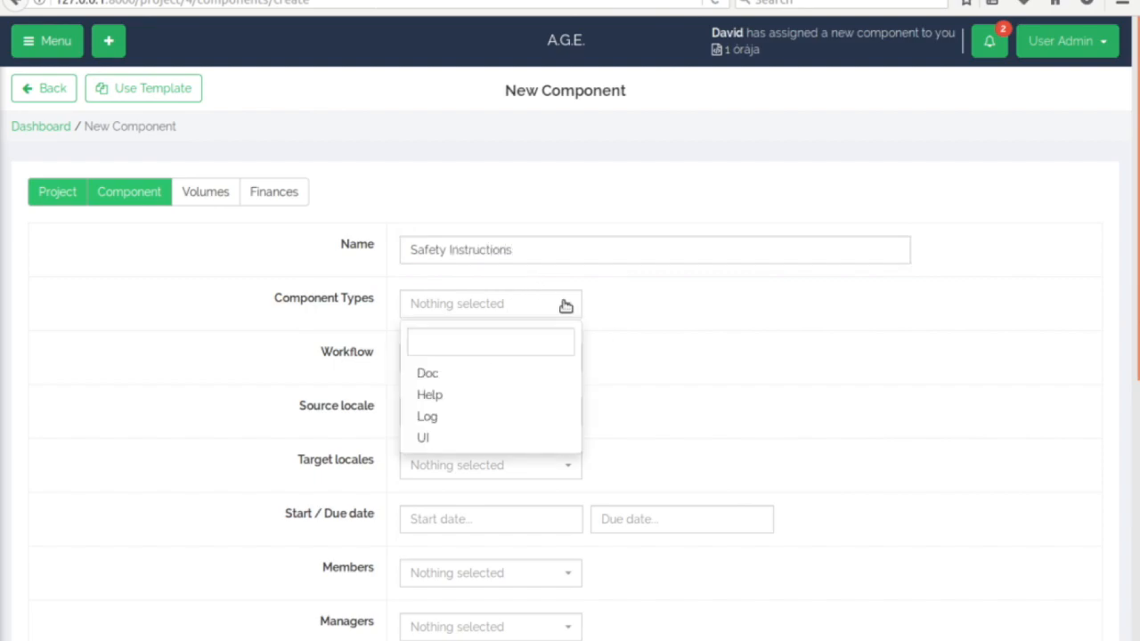
{"action": "left_click", "coordinate": [443, 375]}
Assign the Legal translation (Translation, Legal Review) workflow to the component.
{"action": "left_click", "coordinate": [608, 355]}
{"action": "left_click", "coordinate": [542, 357]}
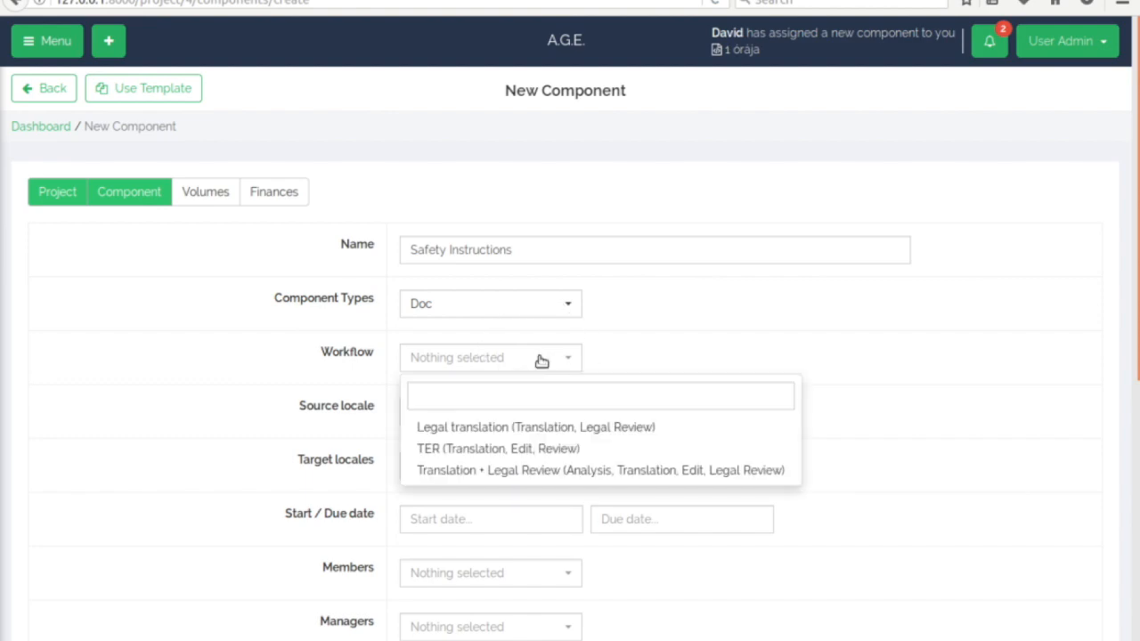
{"action": "left_click", "coordinate": [481, 432]}
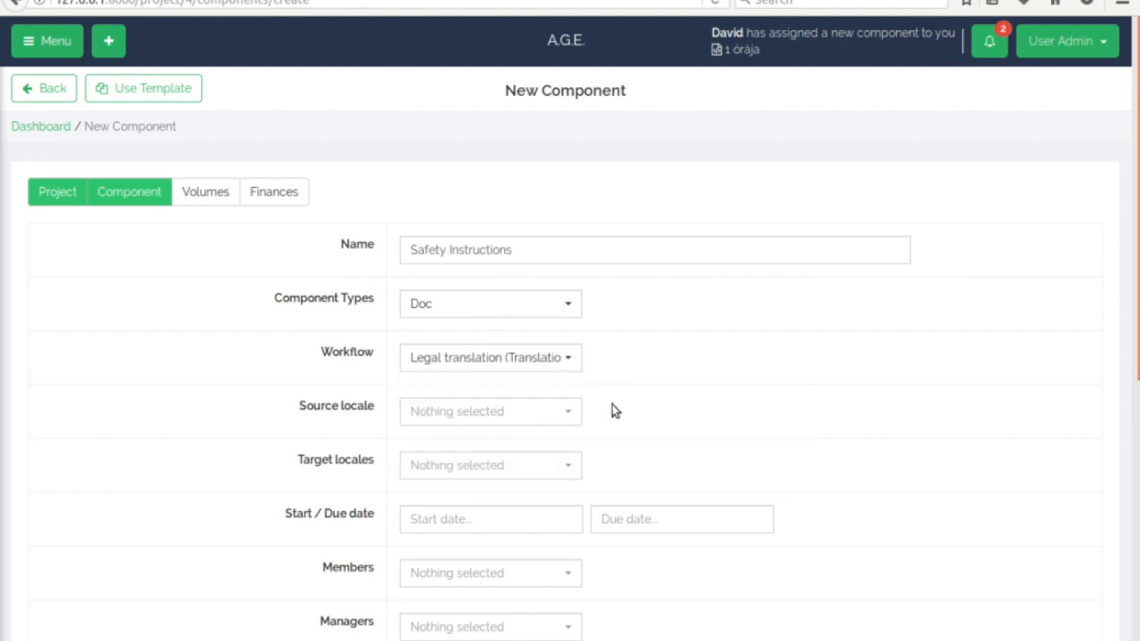
Set the component's source locale to English and its target locales to French and German.
{"action": "left_click", "coordinate": [560, 419]}
{"action": "left_click", "coordinate": [449, 485]}
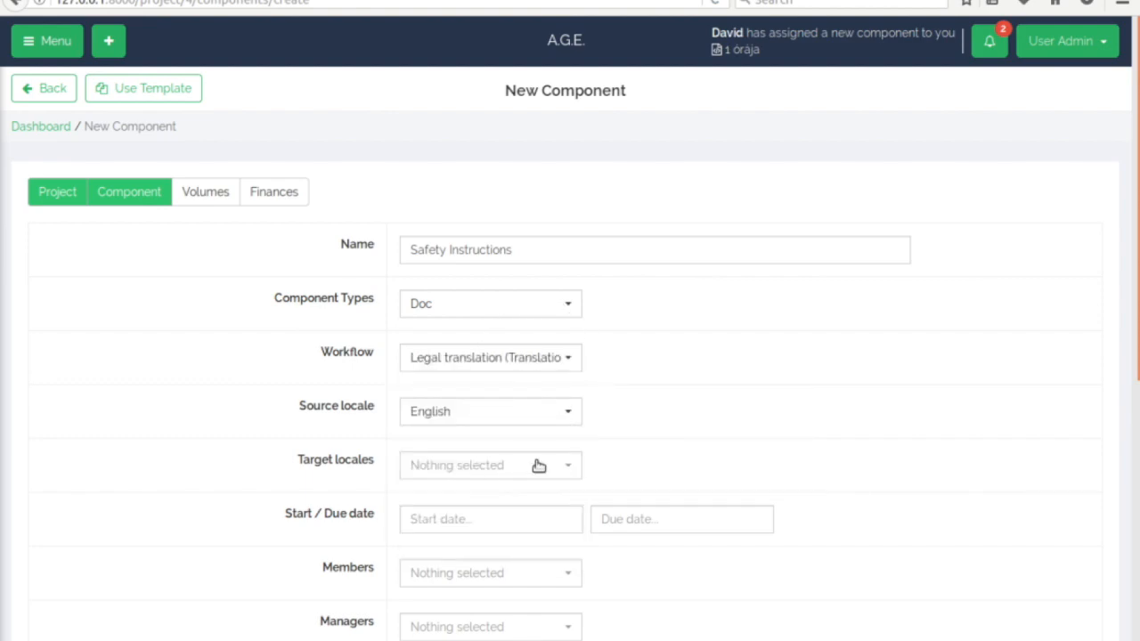
{"action": "left_click", "coordinate": [541, 466]}
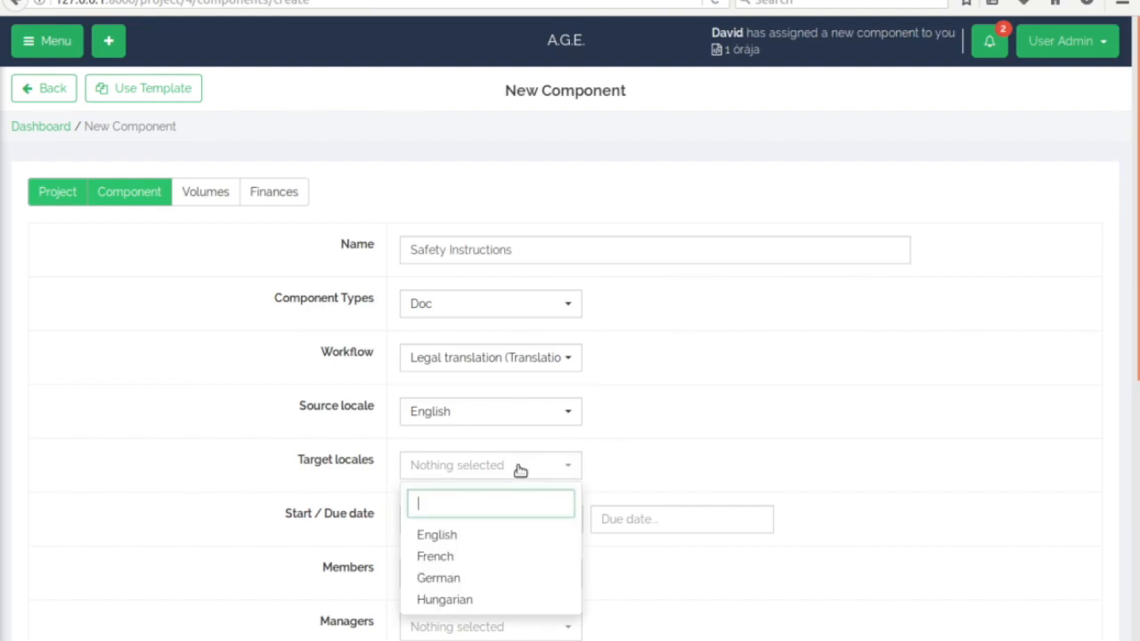
{"action": "left_click", "coordinate": [448, 559]}
{"action": "left_click", "coordinate": [448, 579]}
{"action": "left_click", "coordinate": [591, 473]}
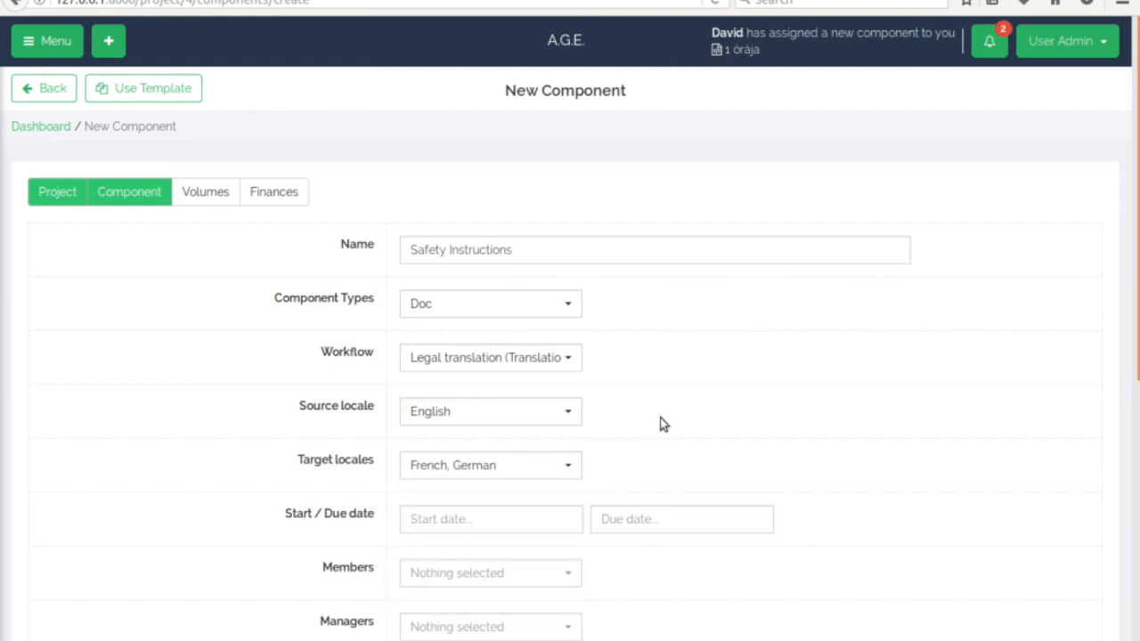
{"action": "scroll", "coordinate": [660, 424], "scroll_direction": "down", "scroll_amount": 2}
{"action": "left_click", "coordinate": [496, 424]}
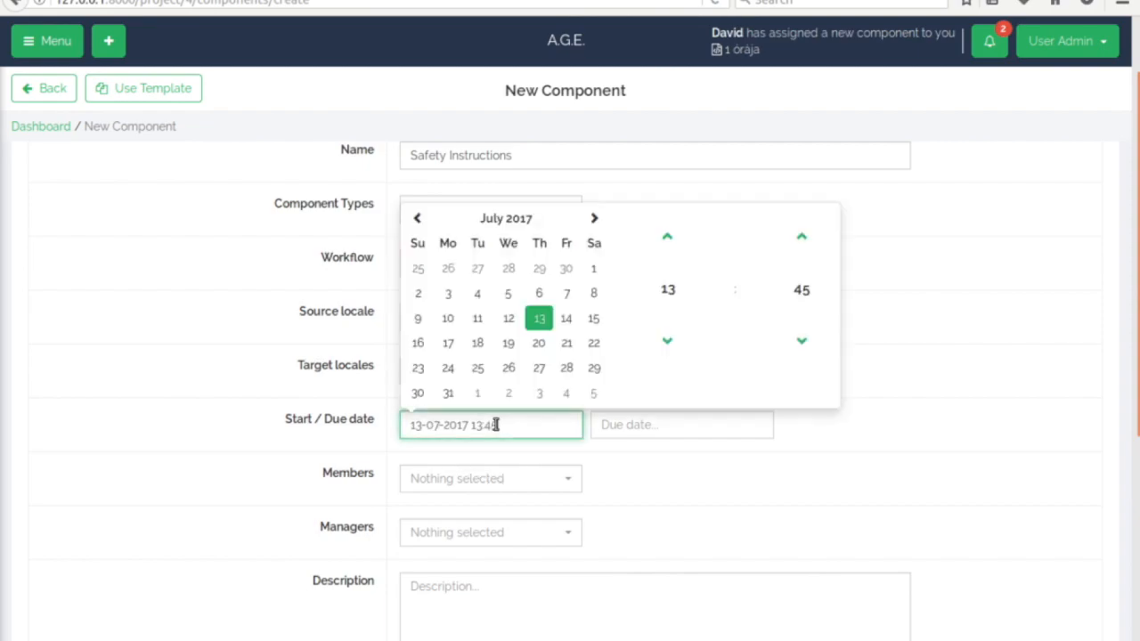
{"action": "left_click", "coordinate": [496, 424]}
{"action": "left_click", "coordinate": [667, 429]}
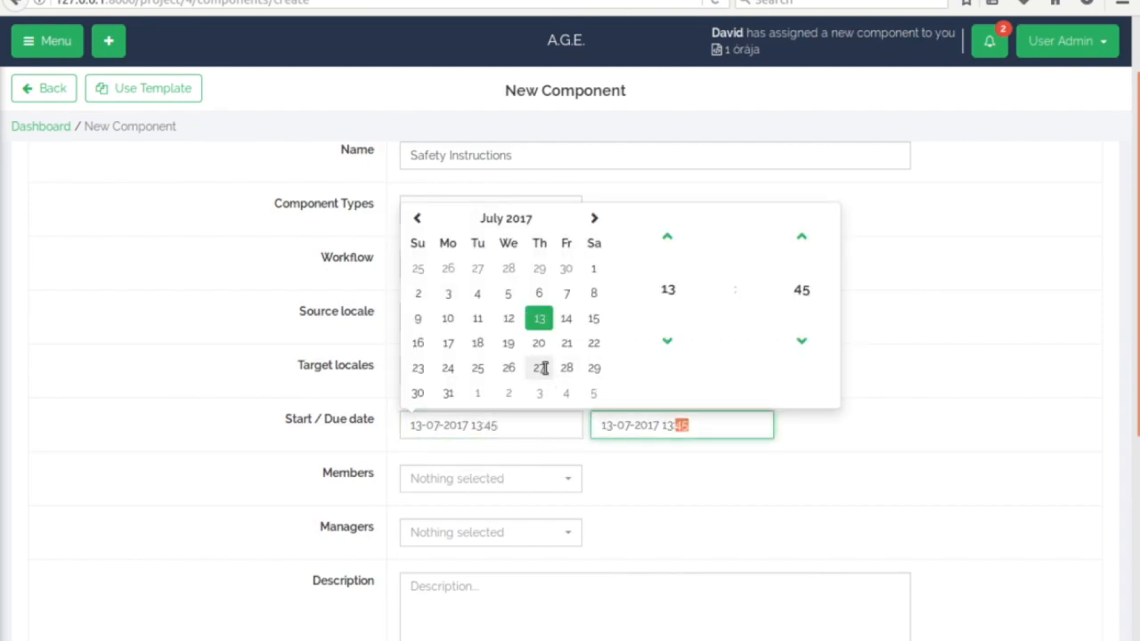
{"action": "left_click", "coordinate": [541, 368]}
{"action": "left_click", "coordinate": [670, 297]}
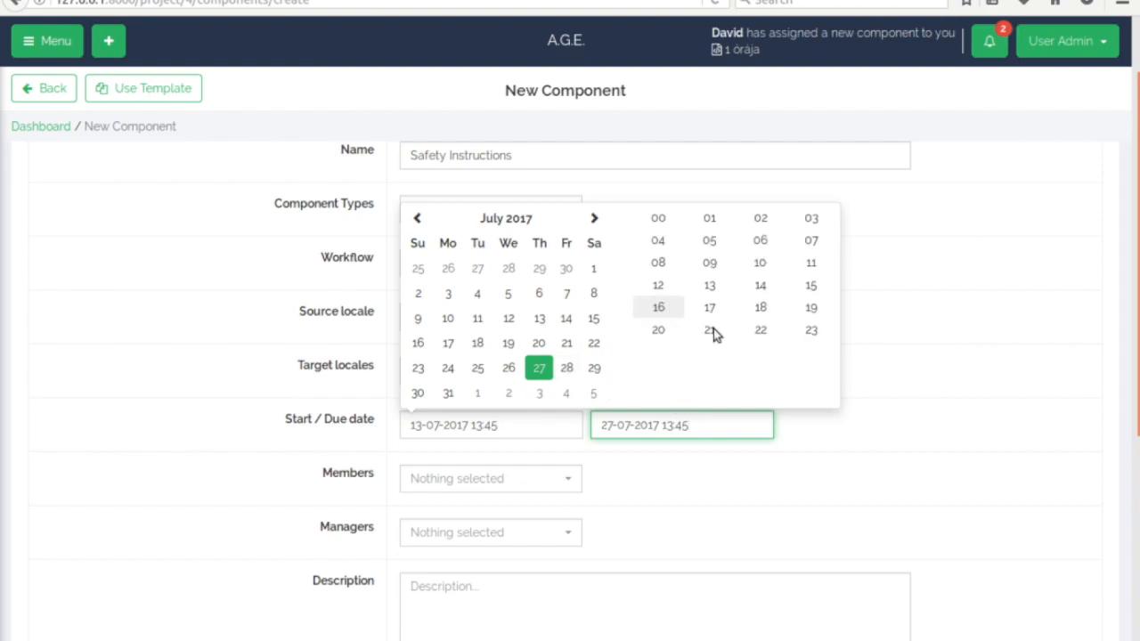
{"action": "left_click", "coordinate": [661, 330]}
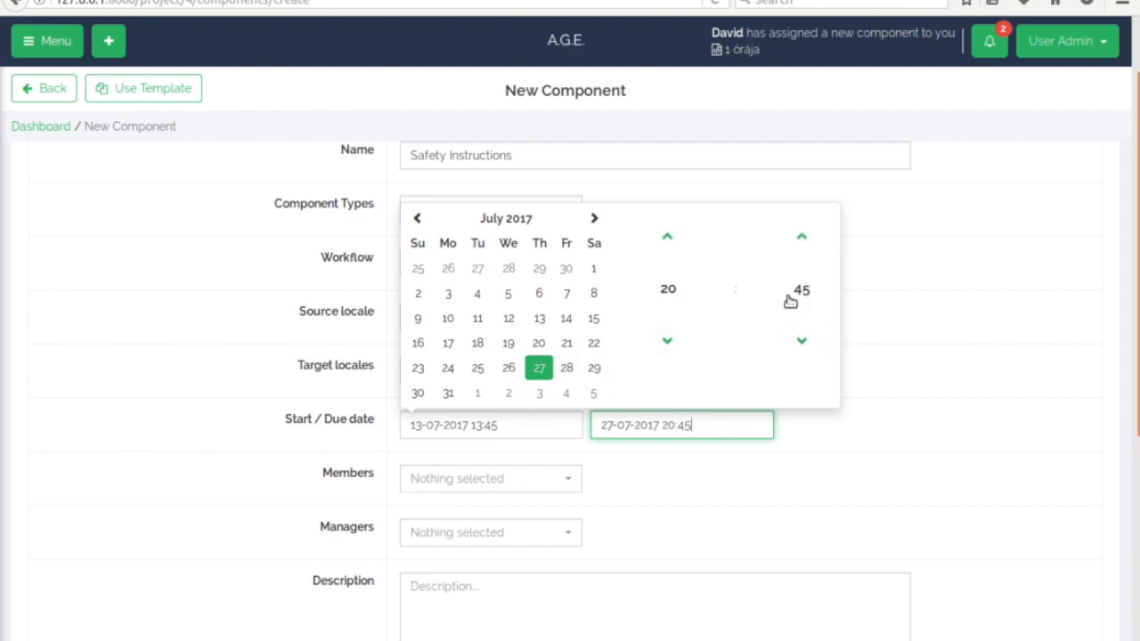
{"action": "key", "text": "Escape"}
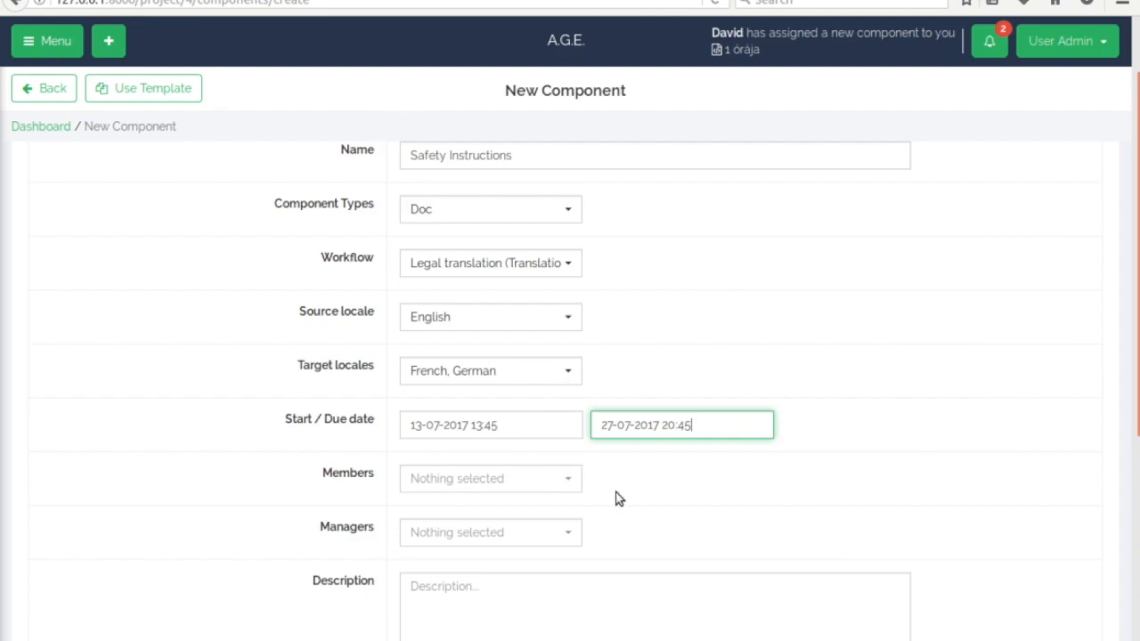
Assign the third and fifth listed managers to the component, without choosing any members.
{"action": "scroll", "coordinate": [621, 498], "scroll_direction": "down", "scroll_amount": 2}
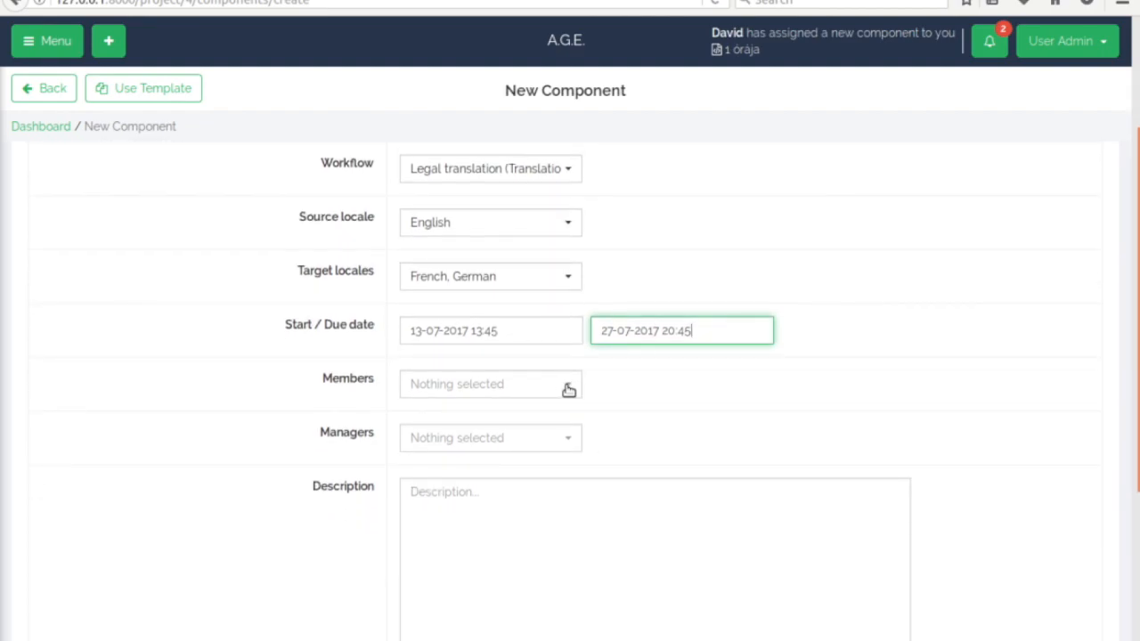
{"action": "left_click", "coordinate": [567, 390]}
{"action": "left_click", "coordinate": [568, 389]}
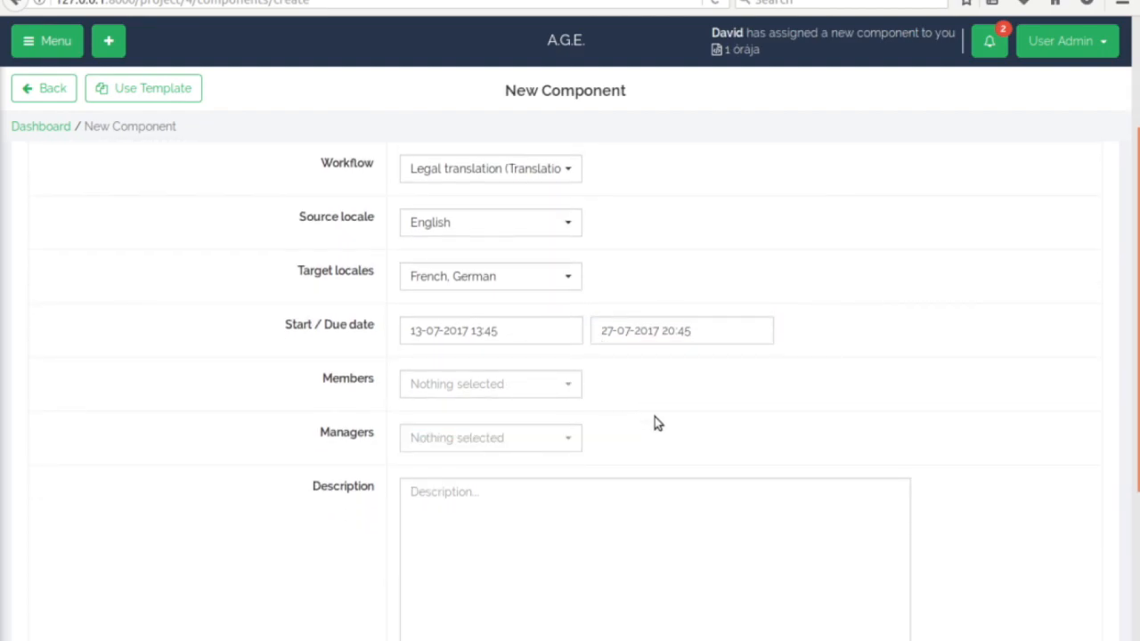
{"action": "scroll", "coordinate": [671, 464], "scroll_direction": "down", "scroll_amount": 3}
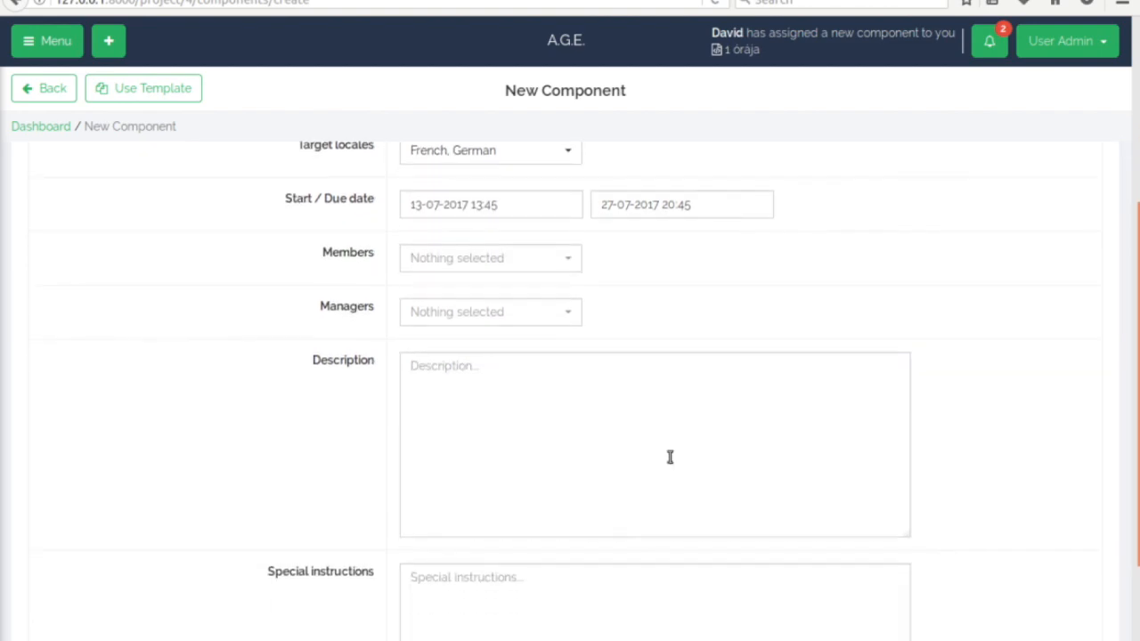
{"action": "left_click", "coordinate": [575, 297]}
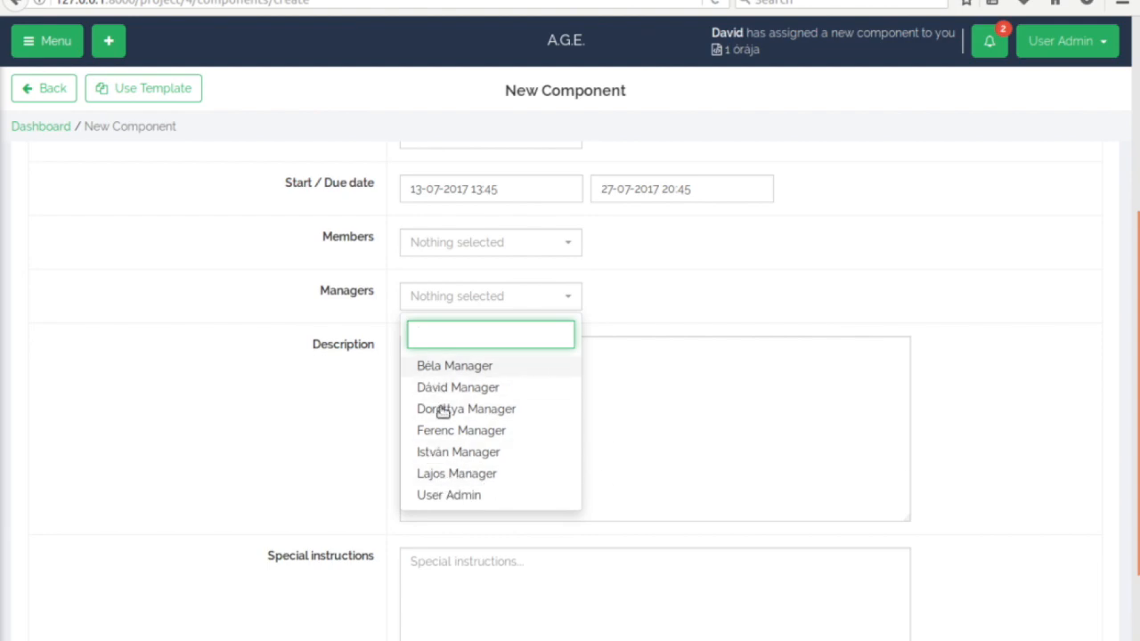
{"action": "left_click", "coordinate": [458, 452]}
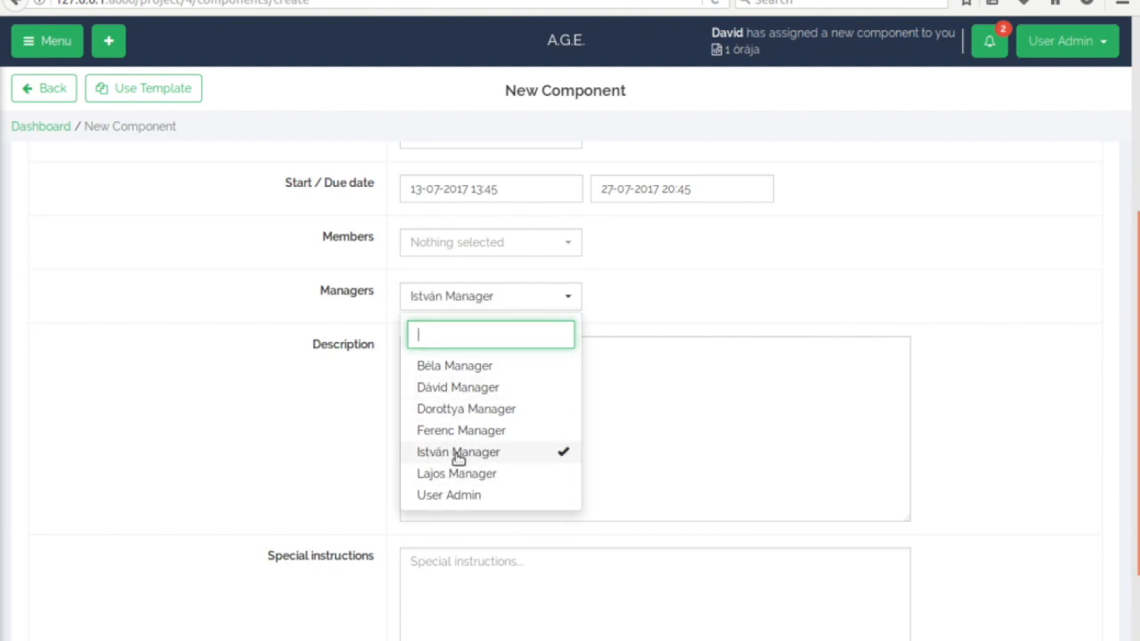
{"action": "left_click", "coordinate": [482, 409]}
{"action": "left_click", "coordinate": [624, 302]}
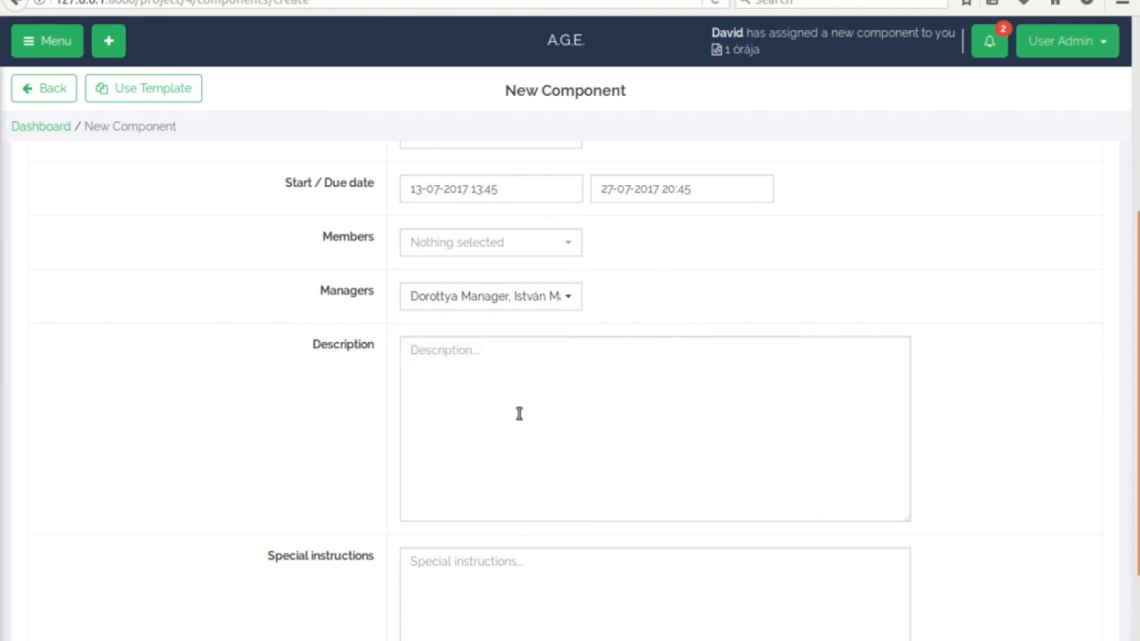
Enter the special instructions "Please treat this with confidentiality" and save the component.
{"action": "scroll", "coordinate": [520, 413], "scroll_direction": "down", "scroll_amount": 1}
{"action": "left_click", "coordinate": [545, 544]}
{"action": "type", "text": "Please treat this with confidentiality"}
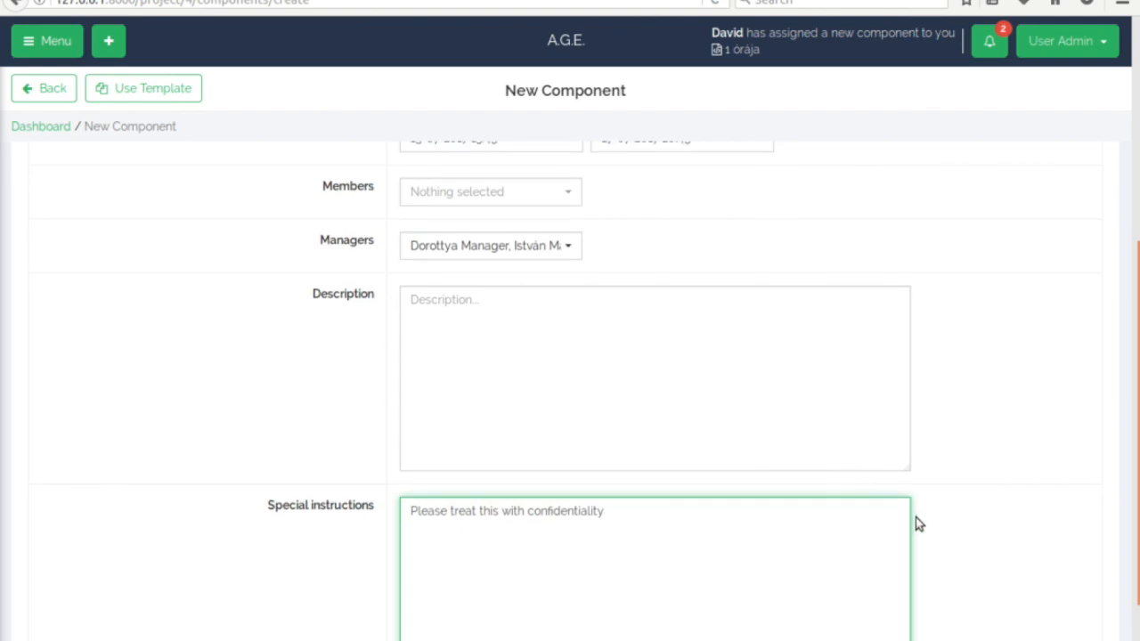
{"action": "scroll", "coordinate": [916, 518], "scroll_direction": "down", "scroll_amount": 3}
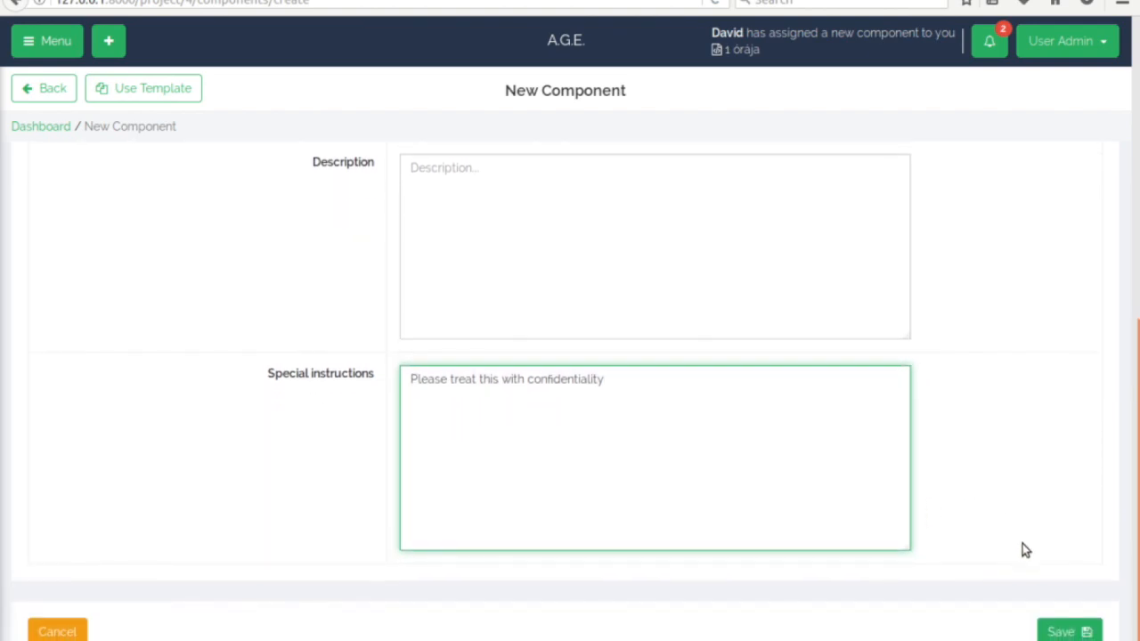
{"action": "left_click", "coordinate": [1069, 633]}
{"action": "left_click", "coordinate": [1069, 633]}
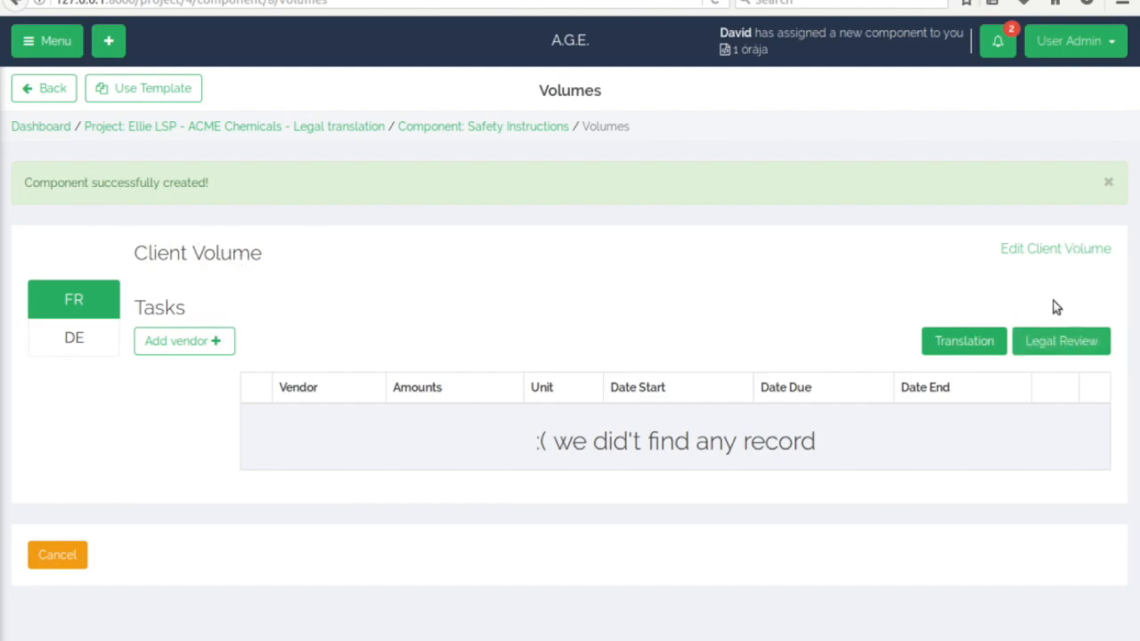
Open the French client volume for editing and compare the Page fields and Word fields unit types.
{"action": "left_click", "coordinate": [1059, 251]}
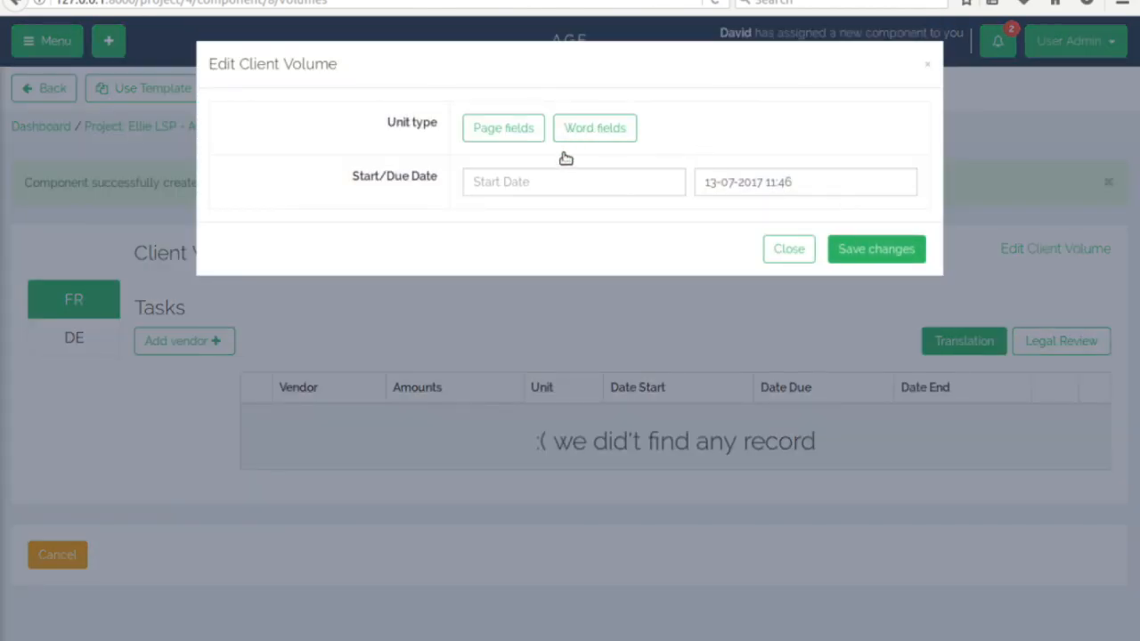
{"action": "left_click", "coordinate": [515, 132]}
{"action": "left_click", "coordinate": [590, 133]}
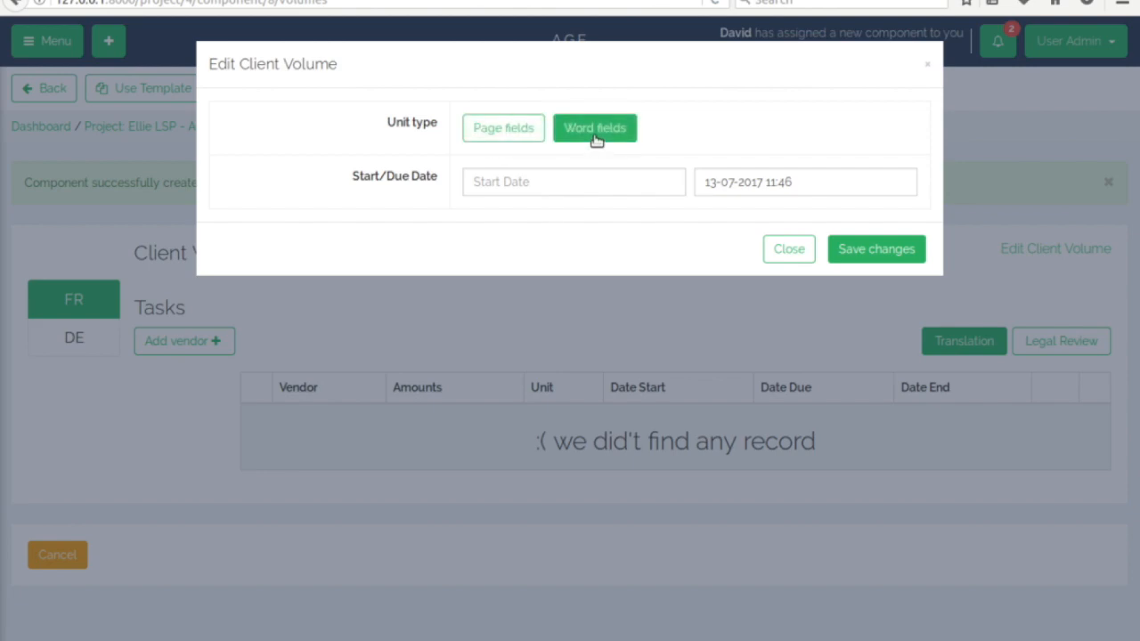
{"action": "left_click", "coordinate": [500, 134]}
{"action": "left_click", "coordinate": [588, 140]}
{"action": "left_click", "coordinate": [502, 138]}
{"action": "left_click", "coordinate": [576, 138]}
{"action": "left_click", "coordinate": [521, 135]}
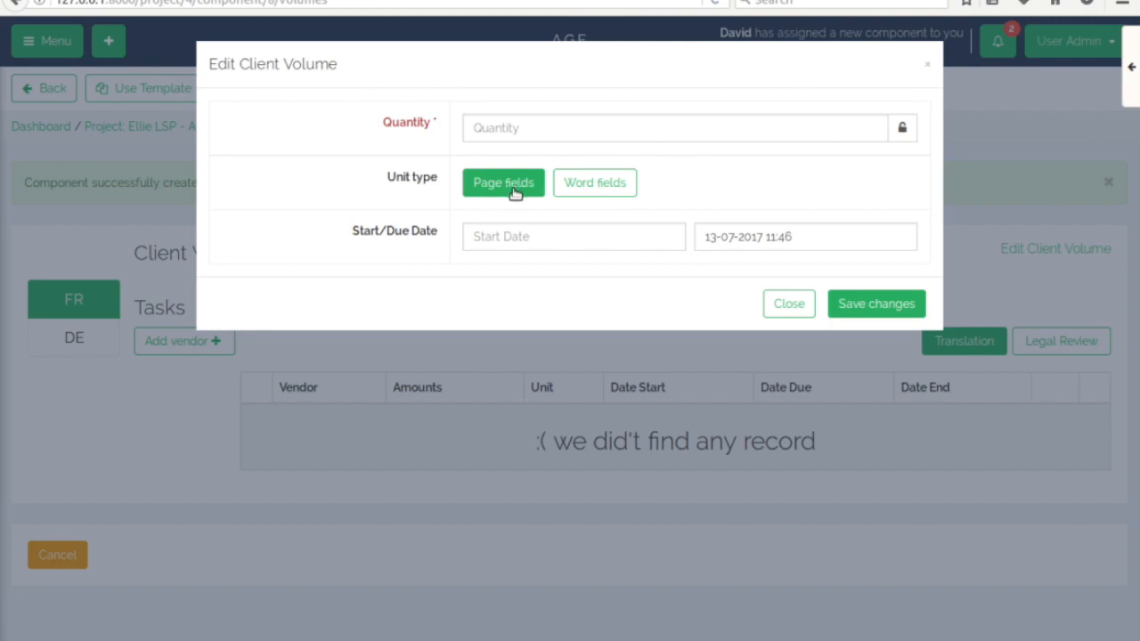
Enter a quantity of 25 for the client volume using Page fields, checking the Word fields inputs along the way.
{"action": "left_click", "coordinate": [514, 128]}
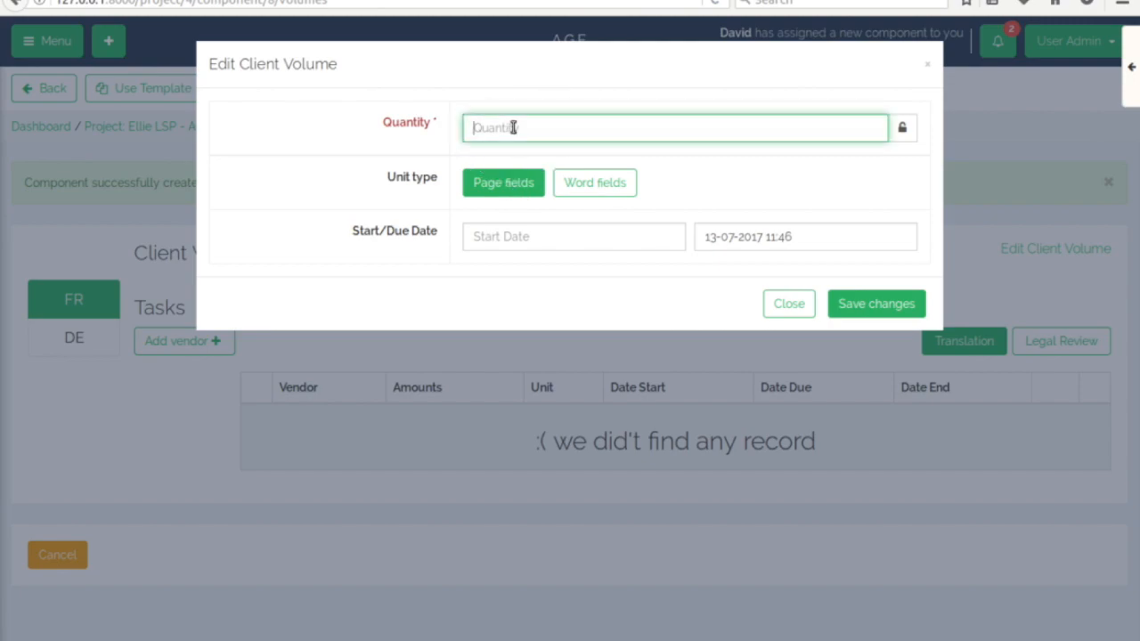
{"action": "type", "text": "25"}
{"action": "left_click", "coordinate": [575, 187]}
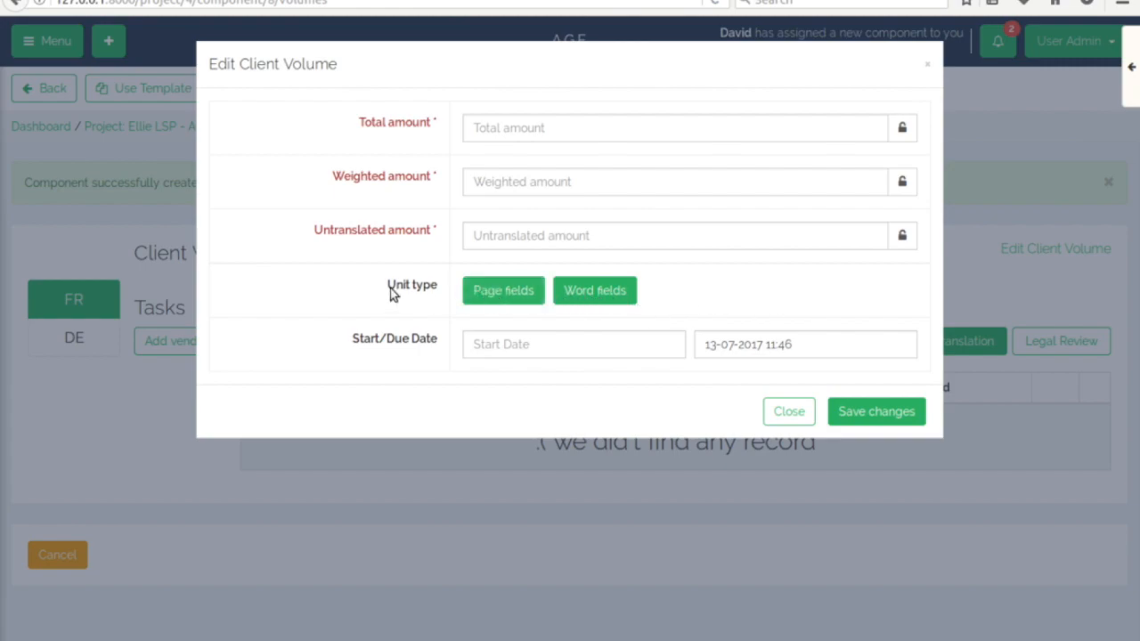
{"action": "left_click", "coordinate": [523, 292]}
{"action": "left_click", "coordinate": [525, 128]}
{"action": "type", "text": "25"}
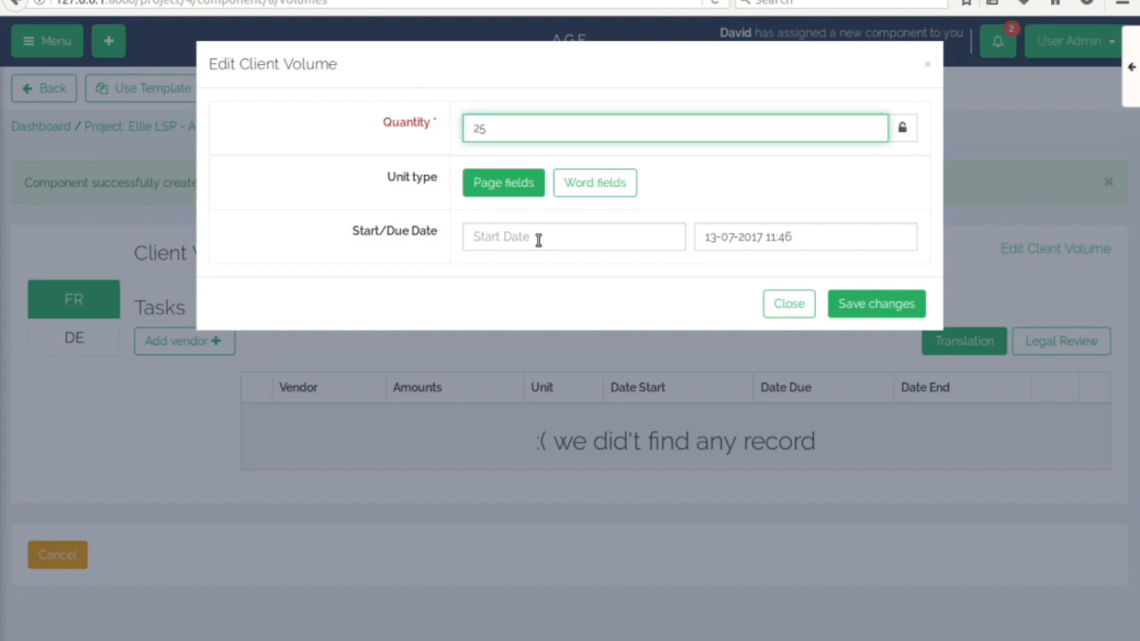
{"action": "left_click", "coordinate": [537, 238]}
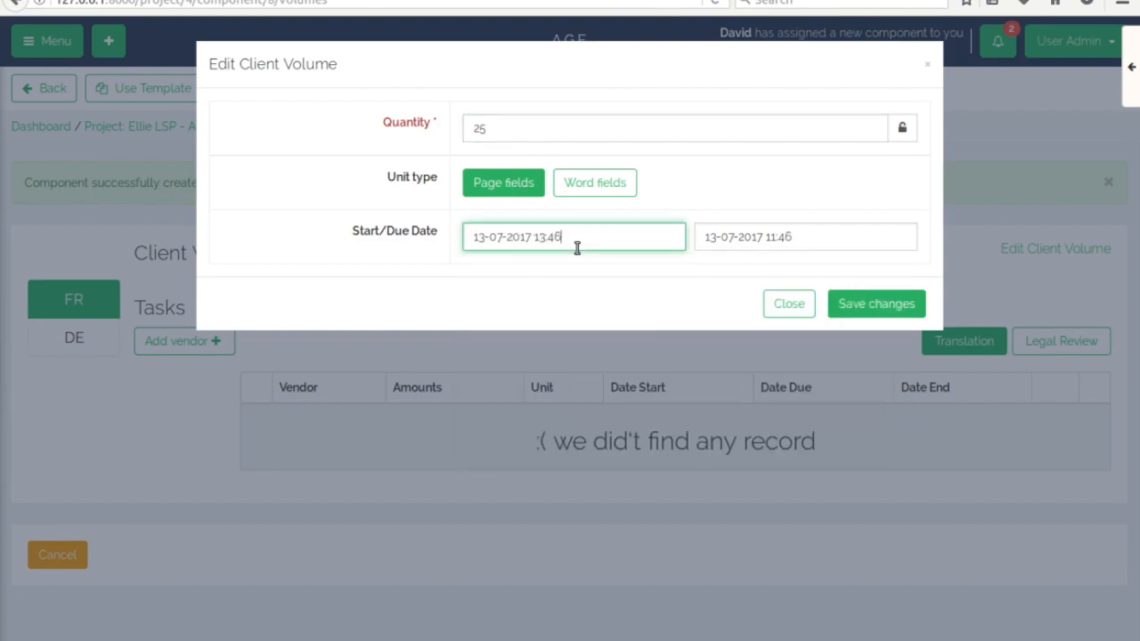
{"action": "left_click", "coordinate": [762, 239]}
{"action": "left_click", "coordinate": [833, 393]}
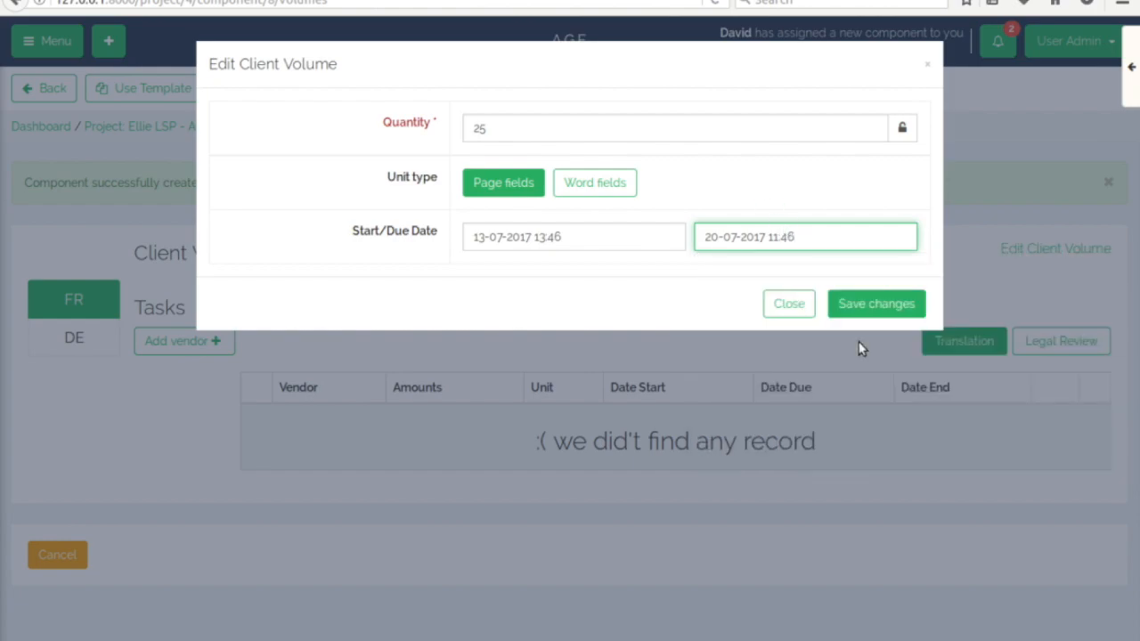
{"action": "left_click", "coordinate": [875, 303]}
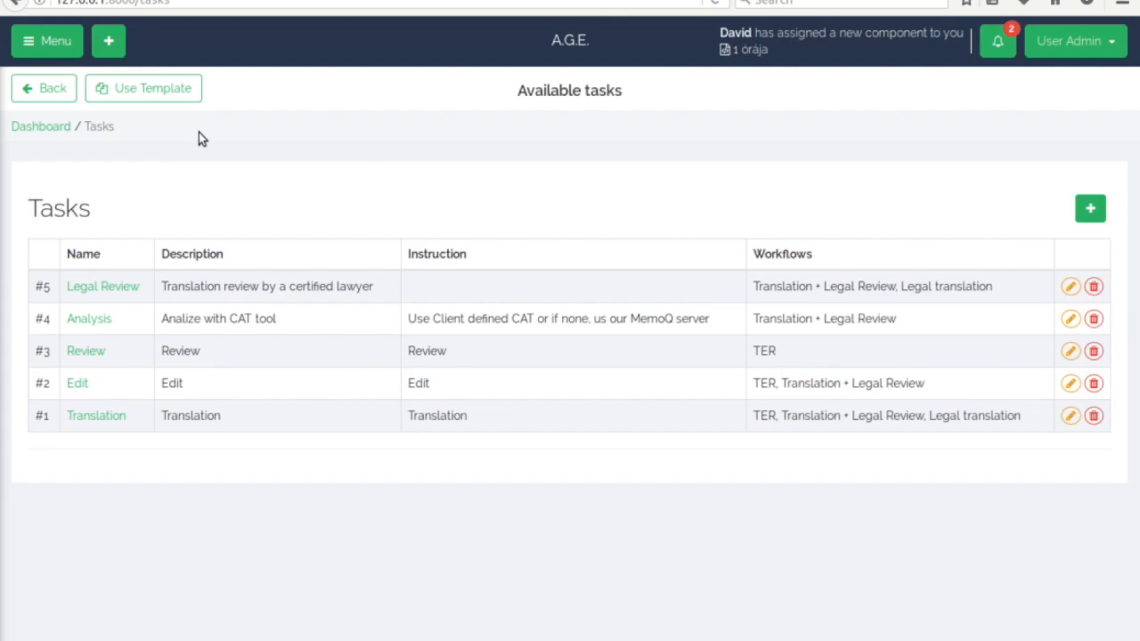
{"action": "left_click", "coordinate": [24, 5]}
{"action": "left_click", "coordinate": [784, 304]}
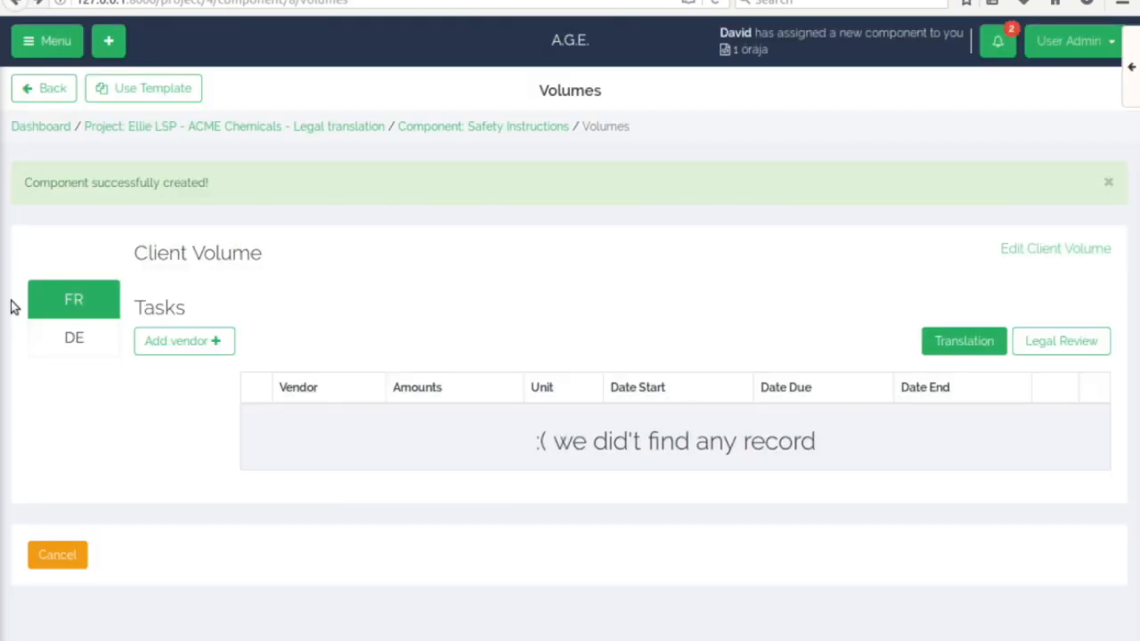
Check the German and French volumes and browse the vendors available for the French translation task without assigning one.
{"action": "left_click", "coordinate": [73, 338]}
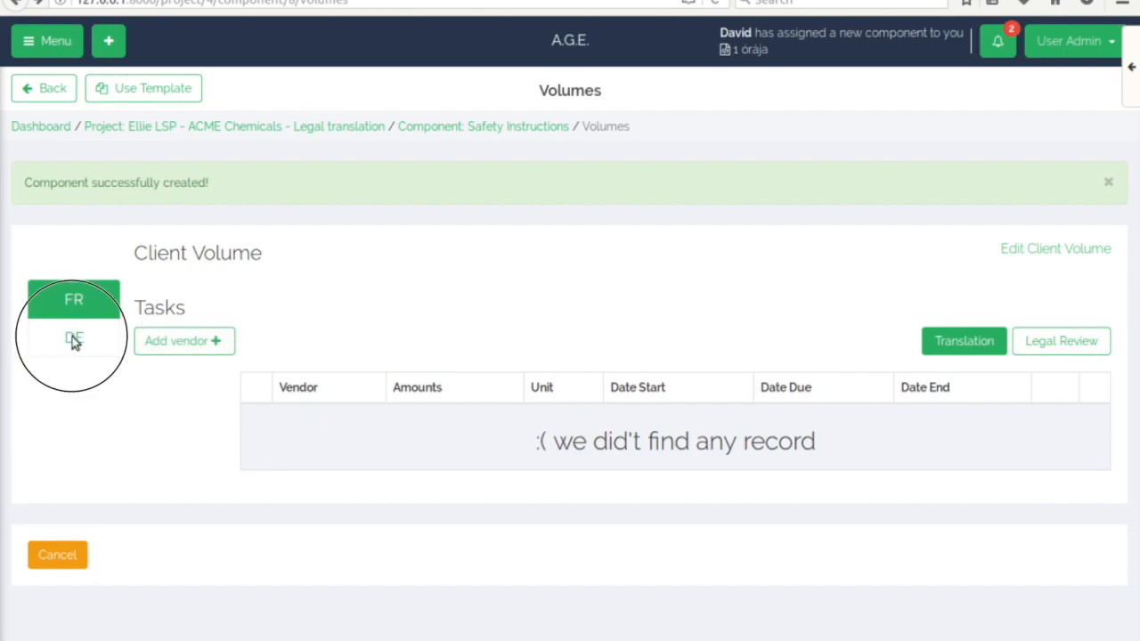
{"action": "left_click", "coordinate": [74, 303]}
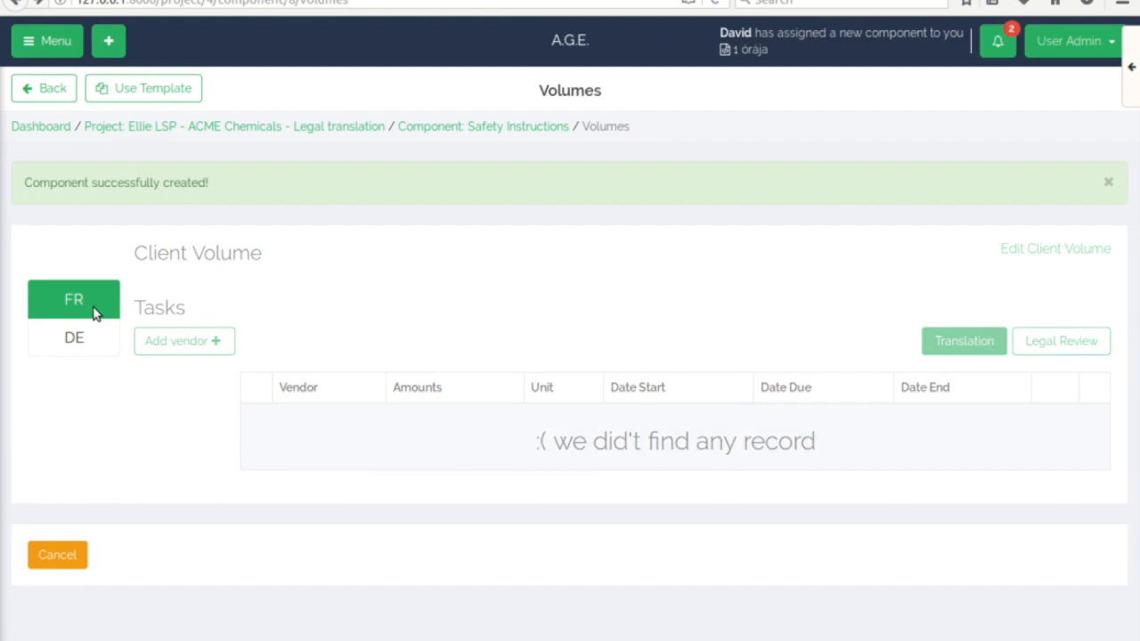
{"action": "left_click", "coordinate": [186, 337]}
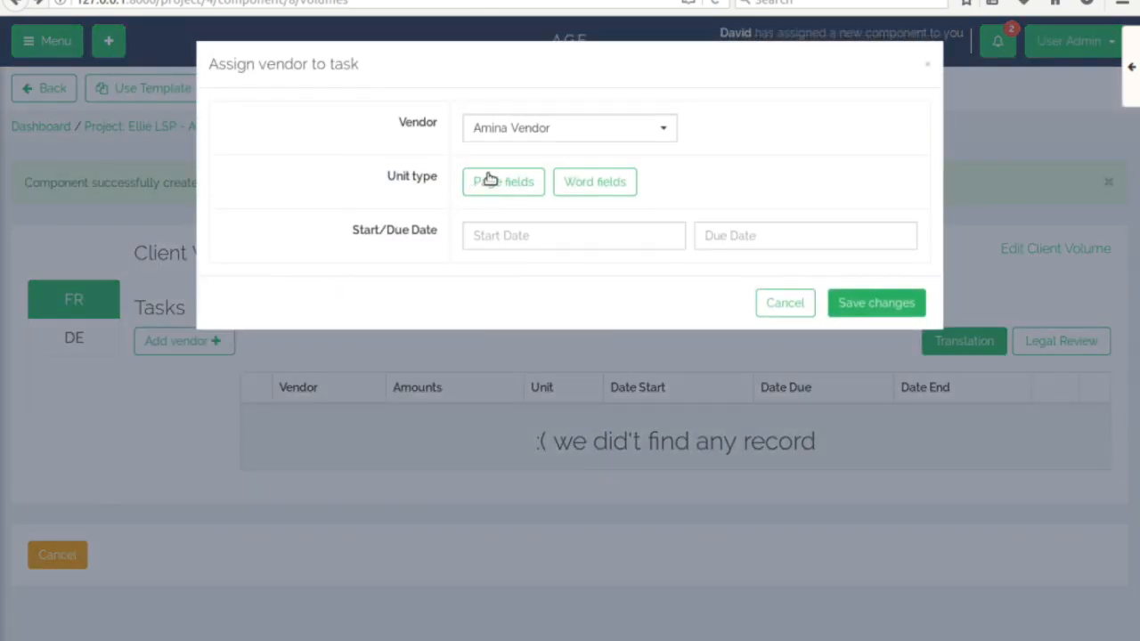
{"action": "left_click", "coordinate": [579, 127]}
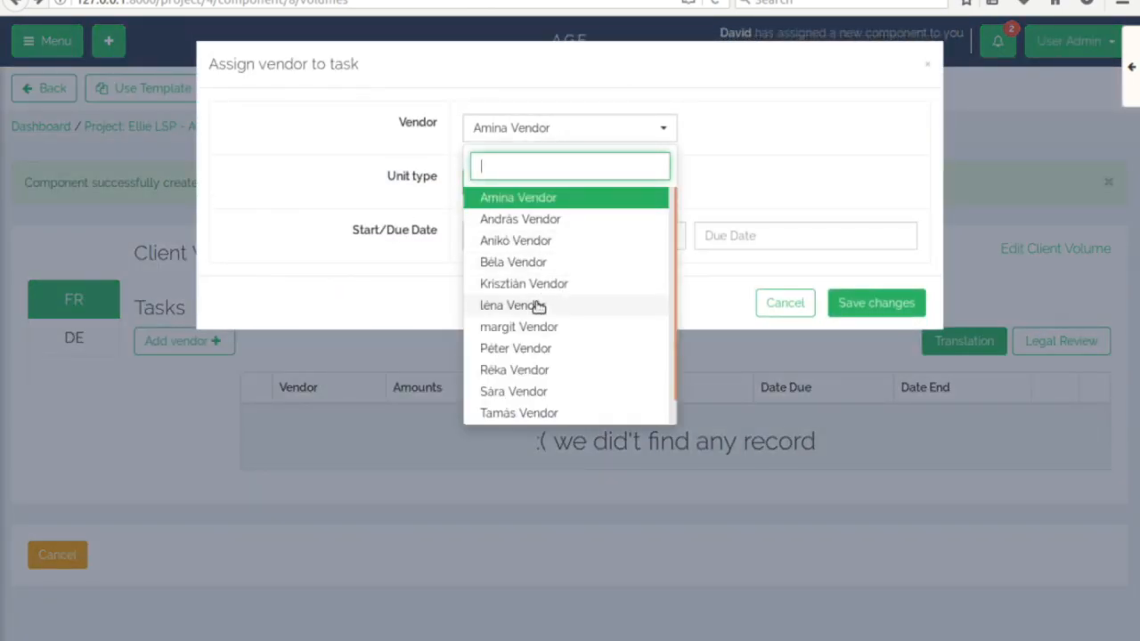
{"action": "scroll", "coordinate": [537, 306], "scroll_direction": "down", "scroll_amount": 1}
{"action": "scroll", "coordinate": [530, 222], "scroll_direction": "up", "scroll_amount": 1}
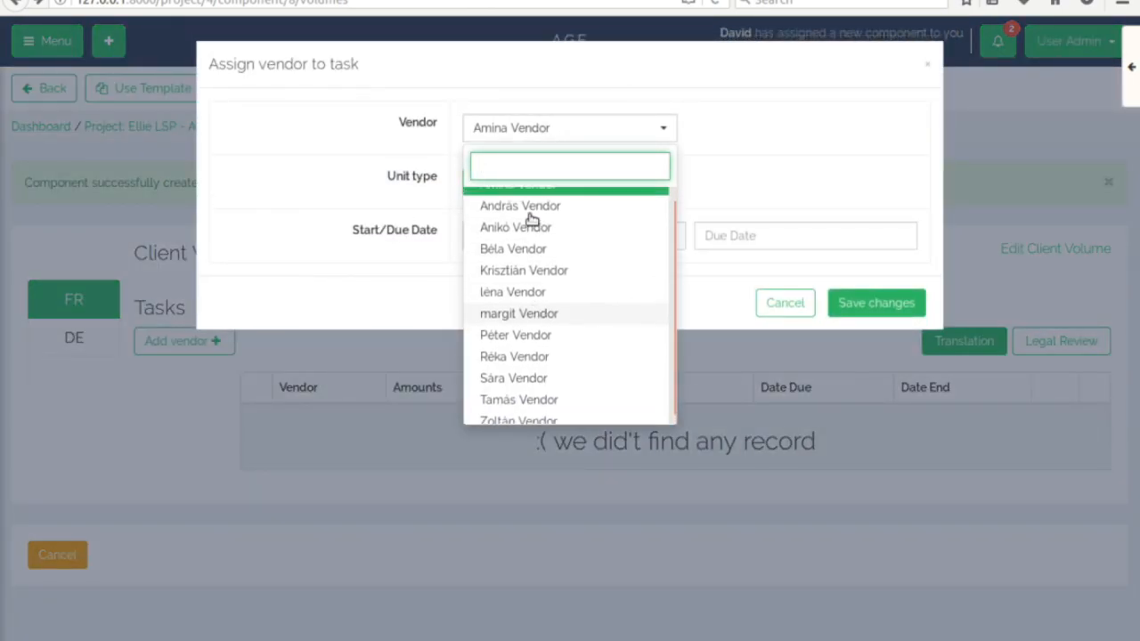
{"action": "left_click", "coordinate": [576, 133]}
{"action": "left_click", "coordinate": [775, 303]}
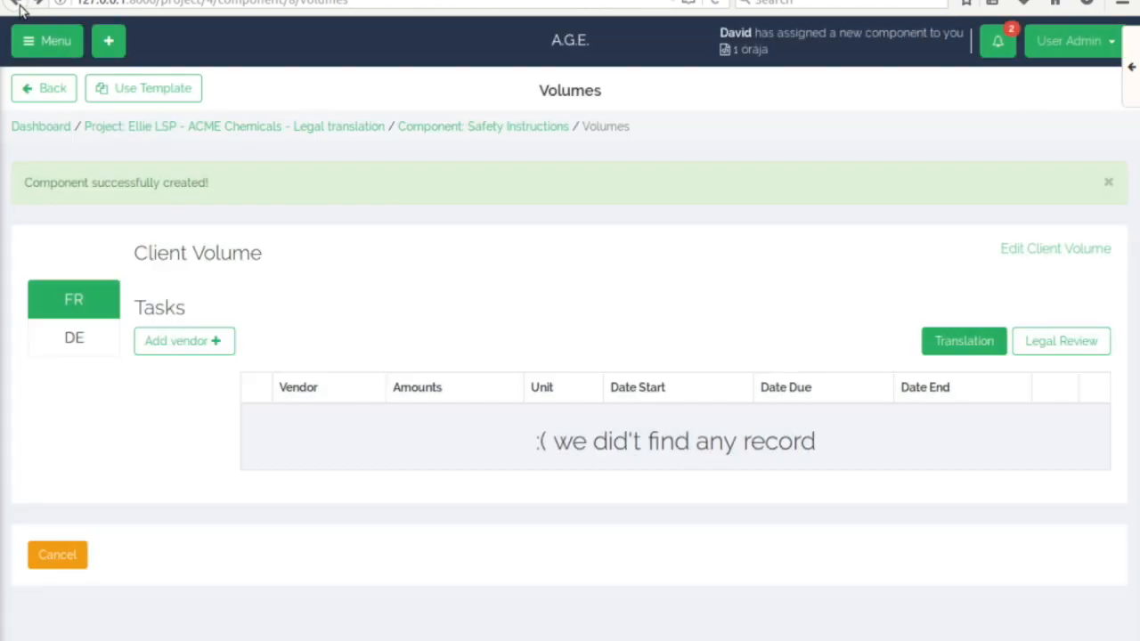
Open the volumes of Project 1 GUI component in the Tiger LSP - Evilcorp - Test project 1 project.
{"action": "left_click", "coordinate": [40, 40]}
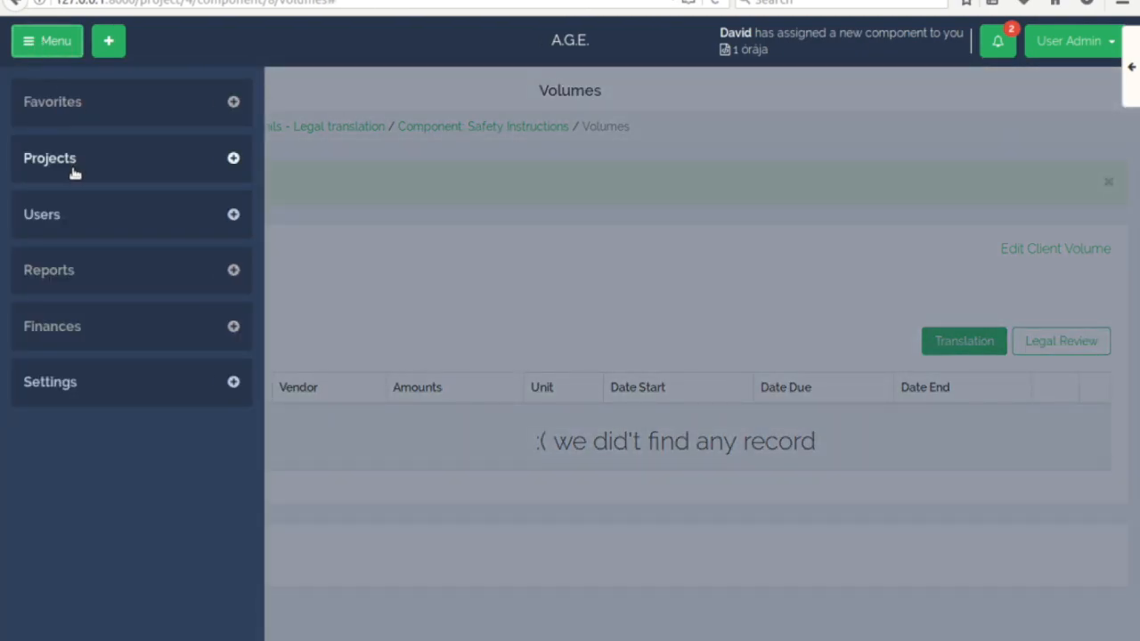
{"action": "left_click", "coordinate": [40, 158]}
{"action": "left_click", "coordinate": [61, 200]}
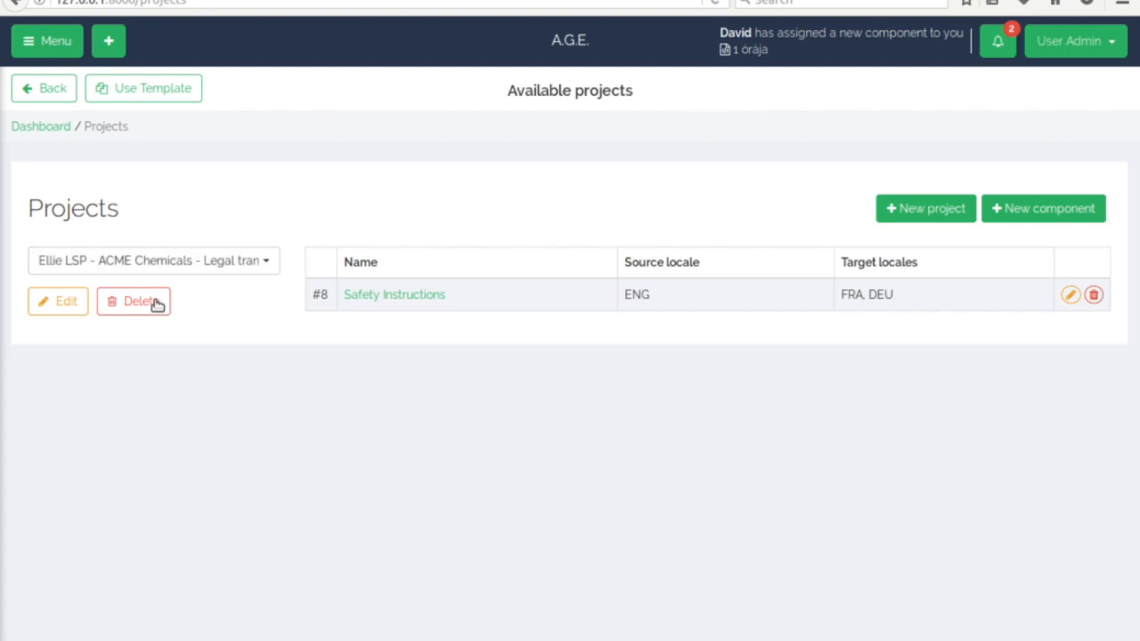
{"action": "left_click", "coordinate": [209, 261]}
{"action": "left_click", "coordinate": [153, 395]}
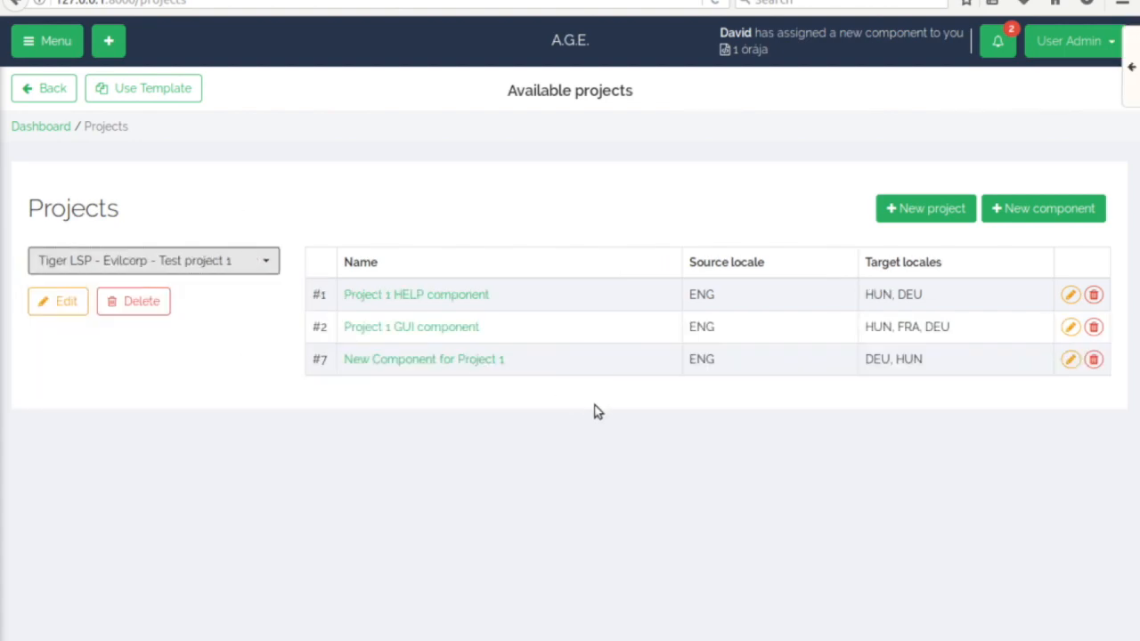
{"action": "left_click", "coordinate": [440, 329]}
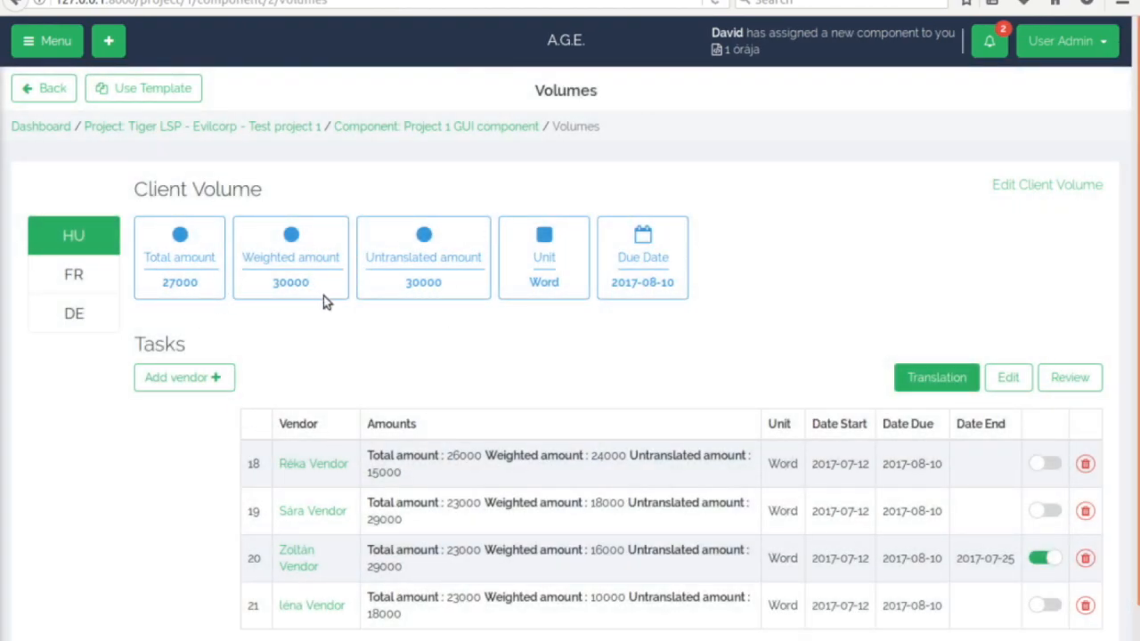
Review the component's French, German and Hungarian client volumes and vendor tasks.
{"action": "left_click", "coordinate": [73, 275]}
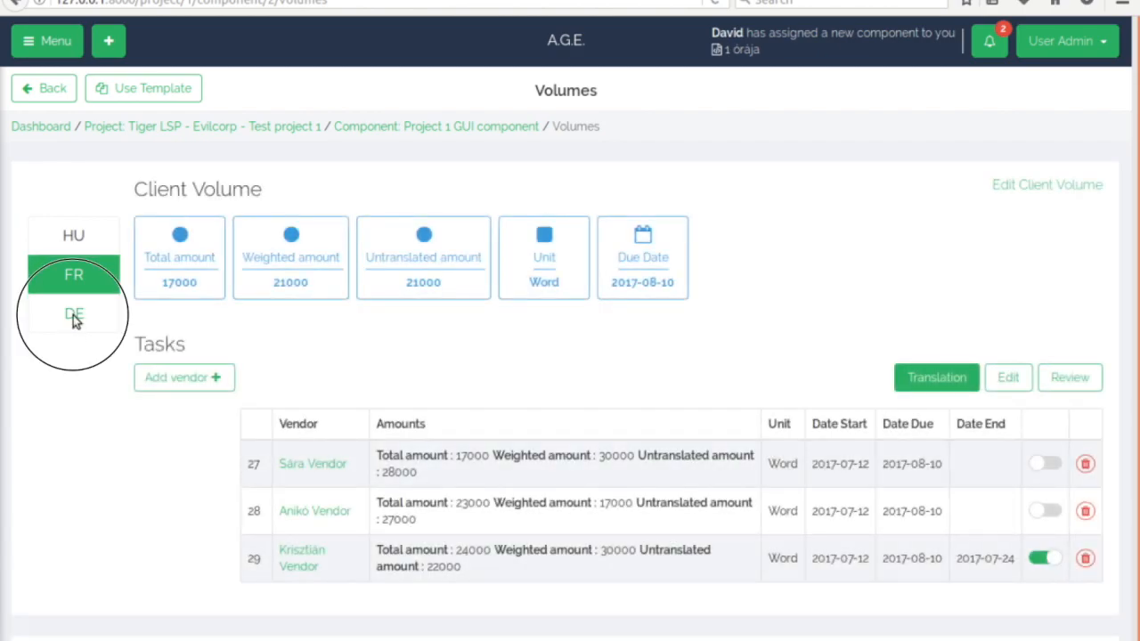
{"action": "left_click", "coordinate": [74, 316]}
{"action": "left_click", "coordinate": [73, 235]}
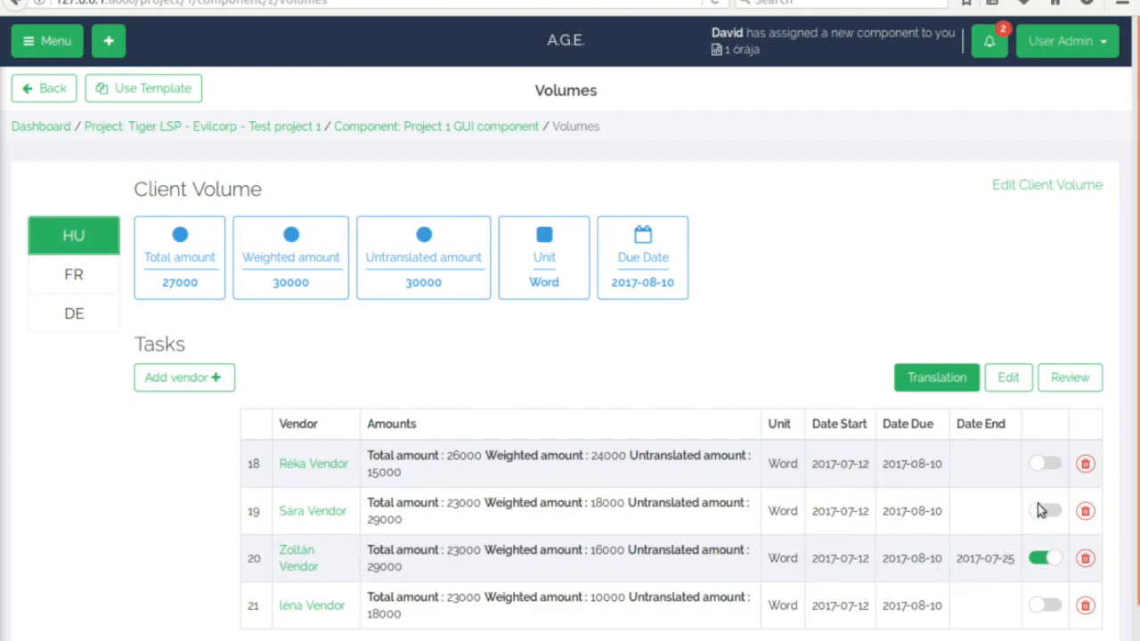
Toggle the first Hungarian translation vendor's task on and back off, and look over the task list.
{"action": "left_click", "coordinate": [1041, 465]}
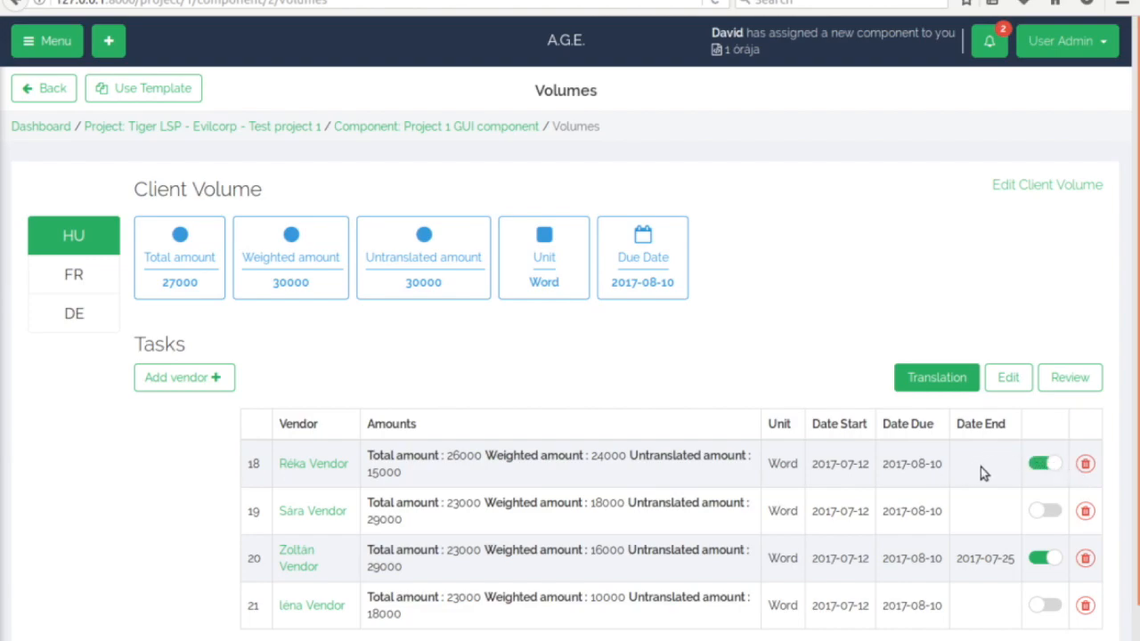
{"action": "left_click", "coordinate": [1046, 468]}
{"action": "scroll", "coordinate": [599, 425], "scroll_direction": "down", "scroll_amount": 2}
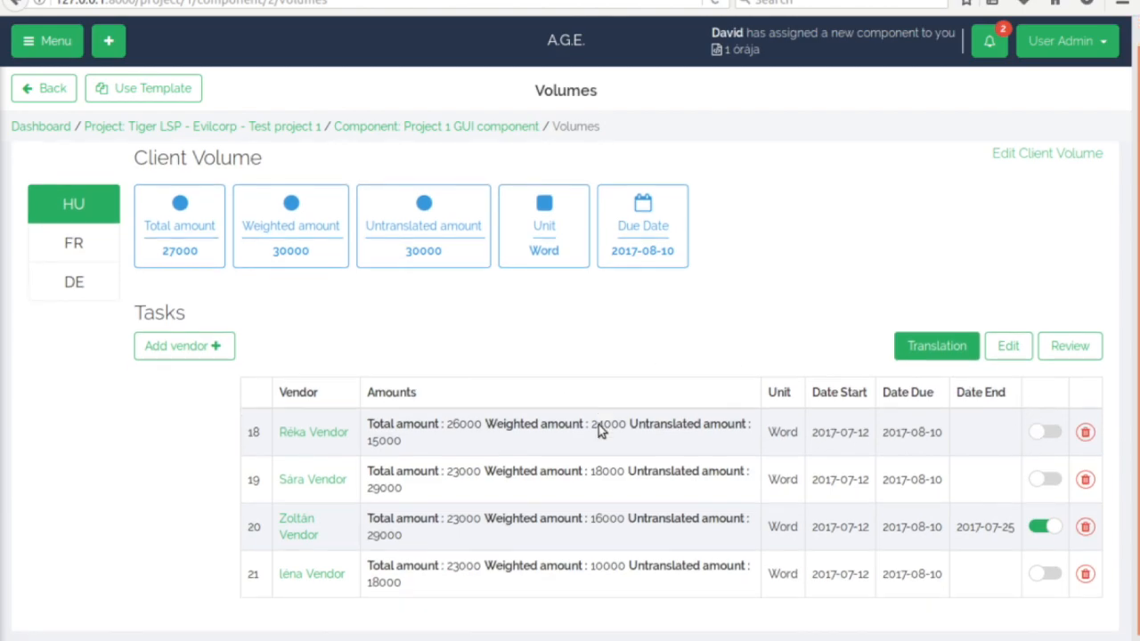
{"action": "scroll", "coordinate": [599, 425], "scroll_direction": "up", "scroll_amount": 2}
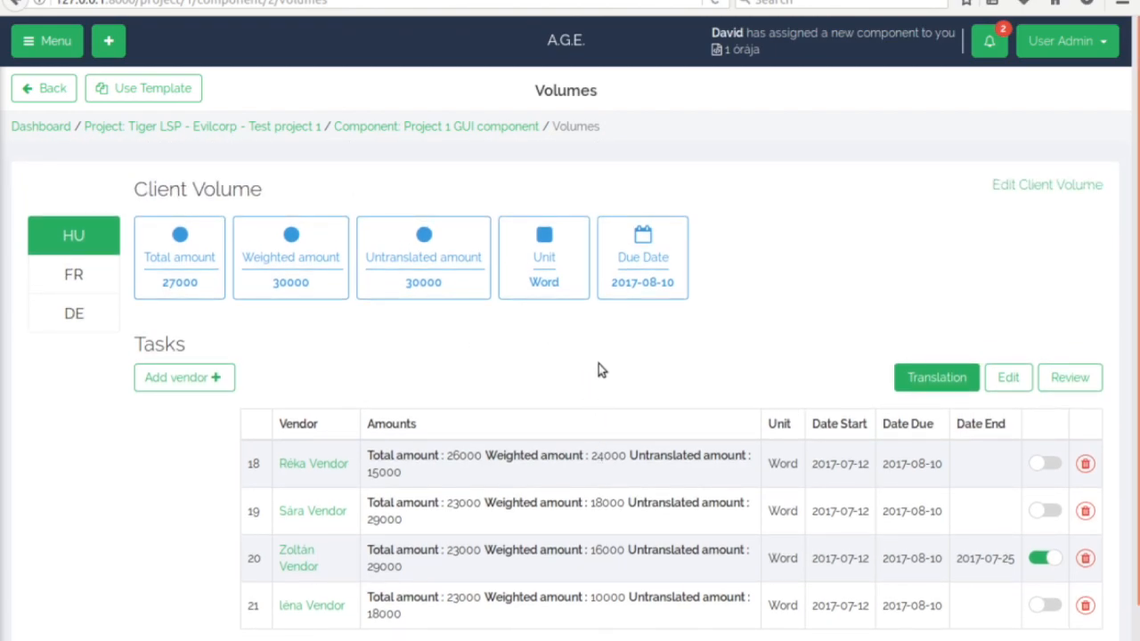
Open the list of available units in the settings.
{"action": "left_click", "coordinate": [27, 44]}
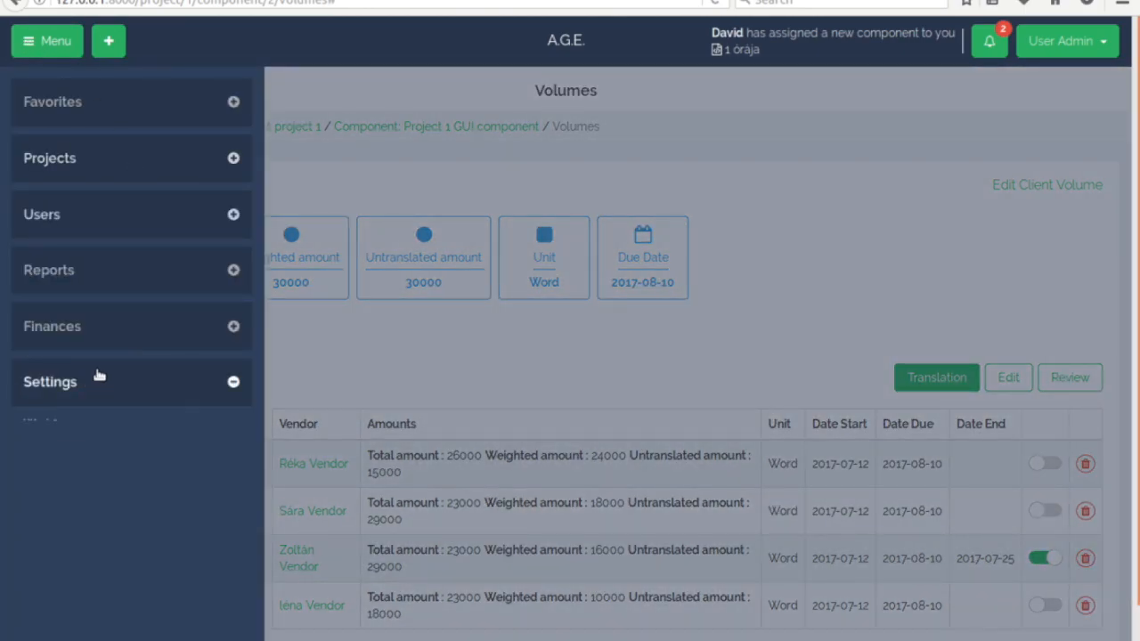
{"action": "left_click", "coordinate": [97, 377]}
{"action": "scroll", "coordinate": [116, 514], "scroll_direction": "down", "scroll_amount": 3}
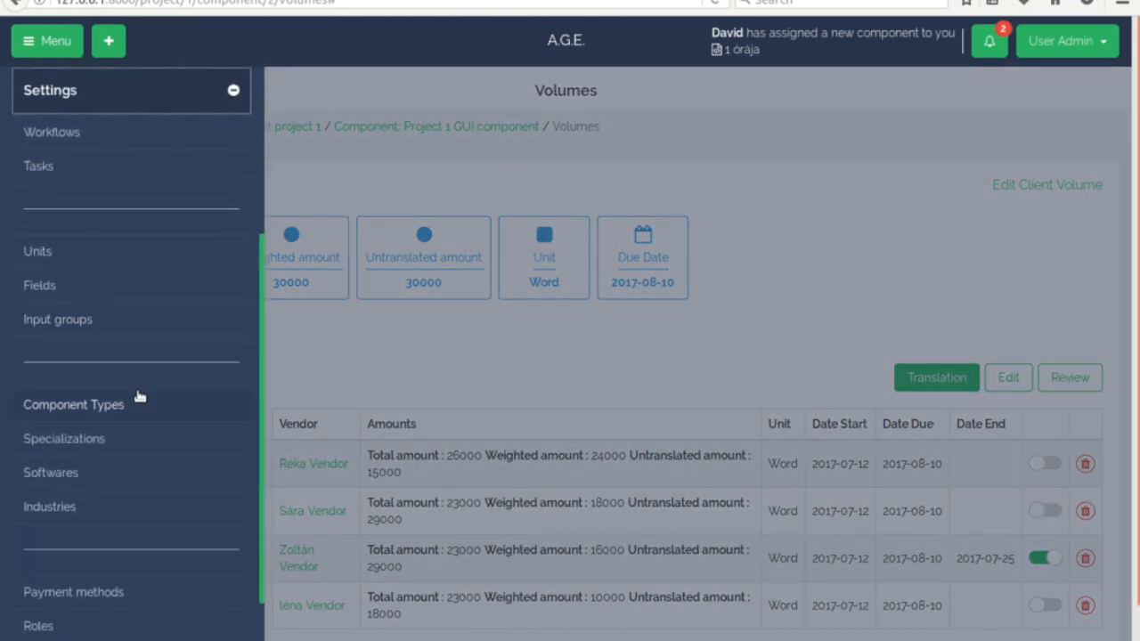
{"action": "left_click", "coordinate": [48, 245]}
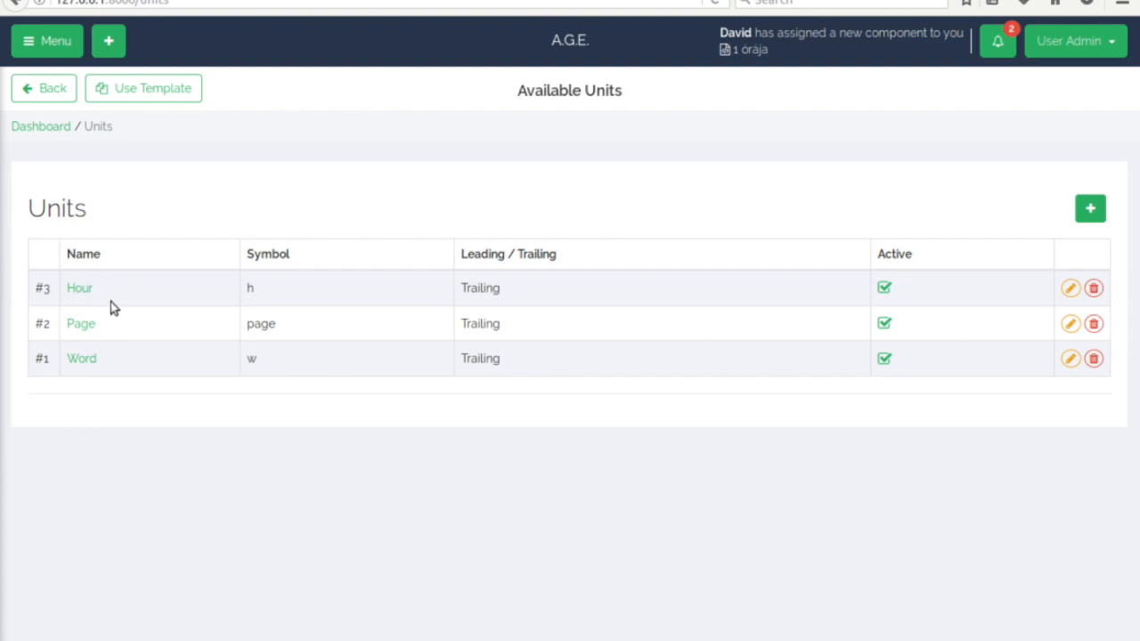
Open the list of available fields in the settings to examine their groups.
{"action": "left_click", "coordinate": [36, 54]}
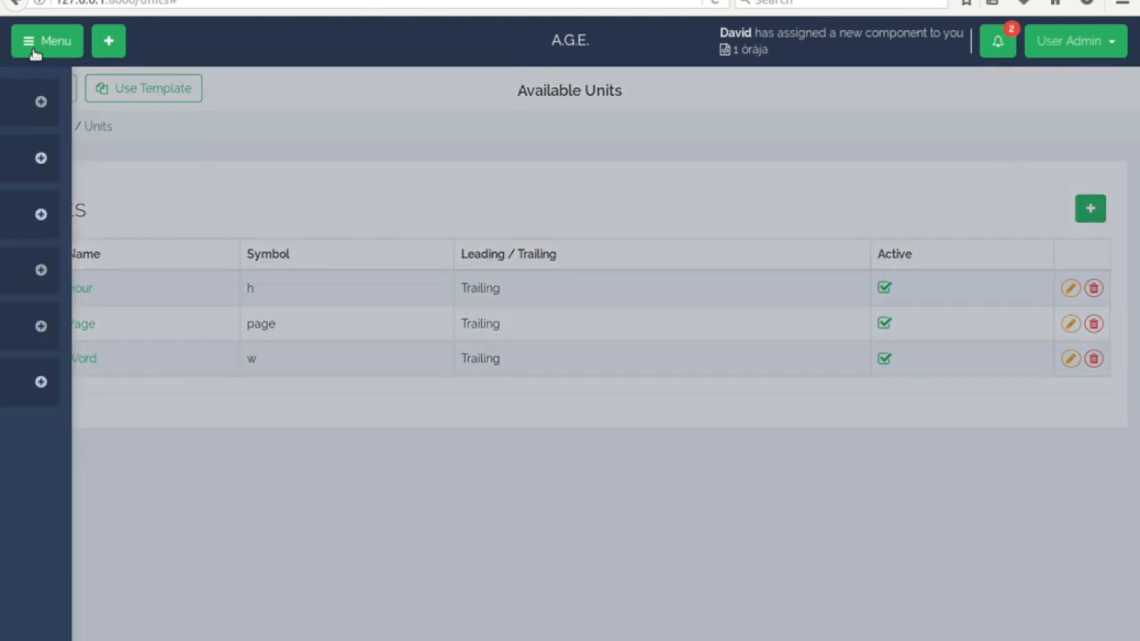
{"action": "left_click", "coordinate": [71, 387]}
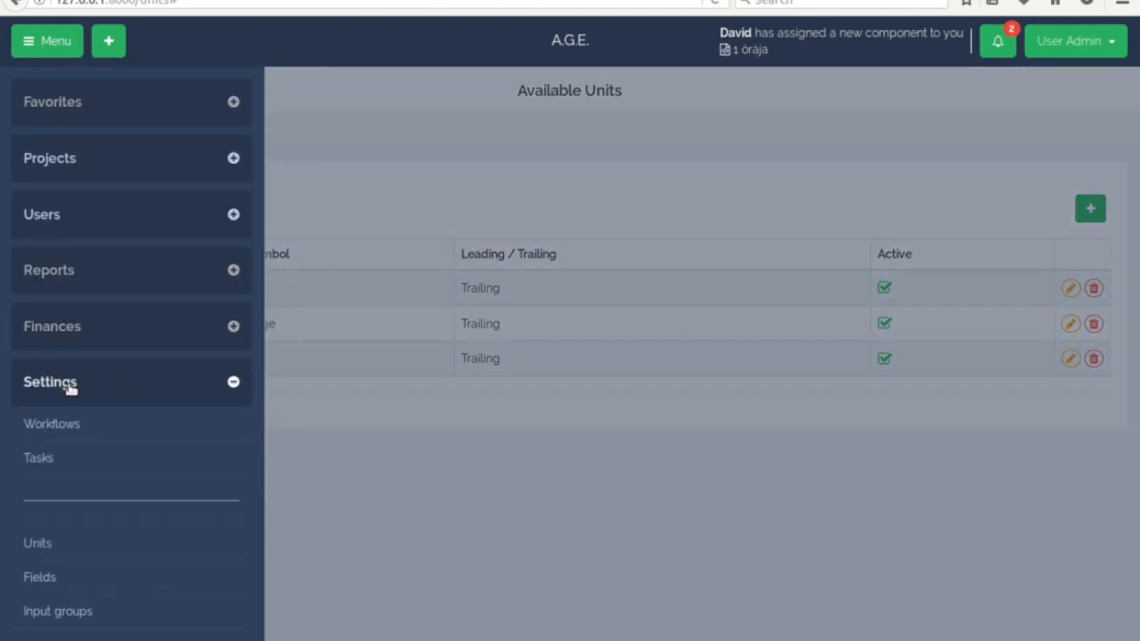
{"action": "left_click", "coordinate": [42, 590]}
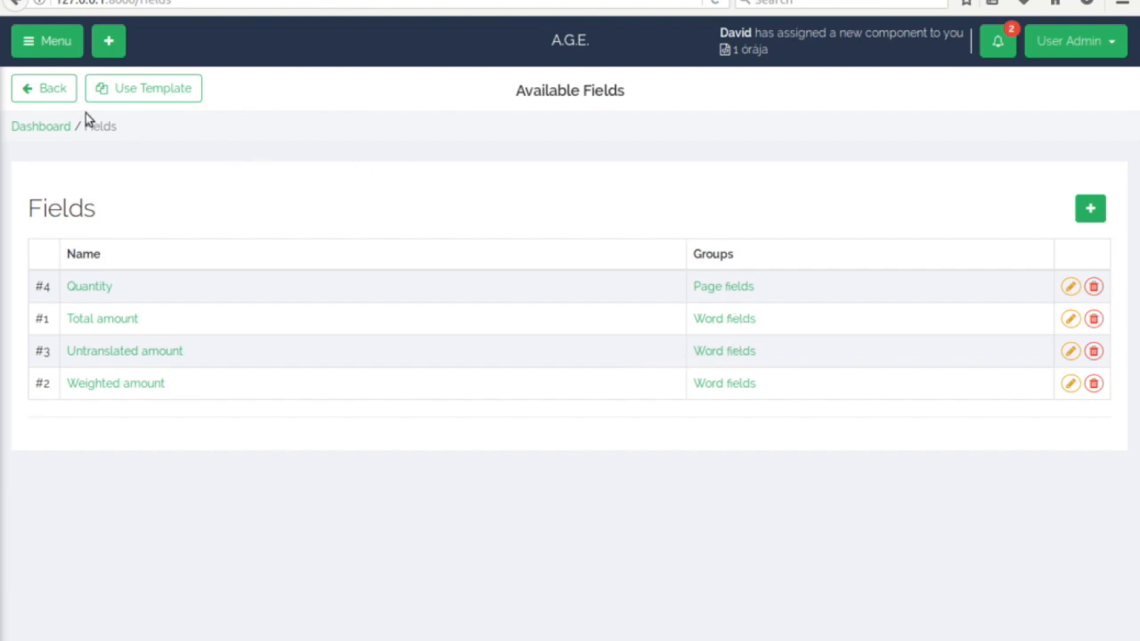
Open the input groups in the settings.
{"action": "left_click", "coordinate": [29, 44]}
{"action": "left_click", "coordinate": [74, 391]}
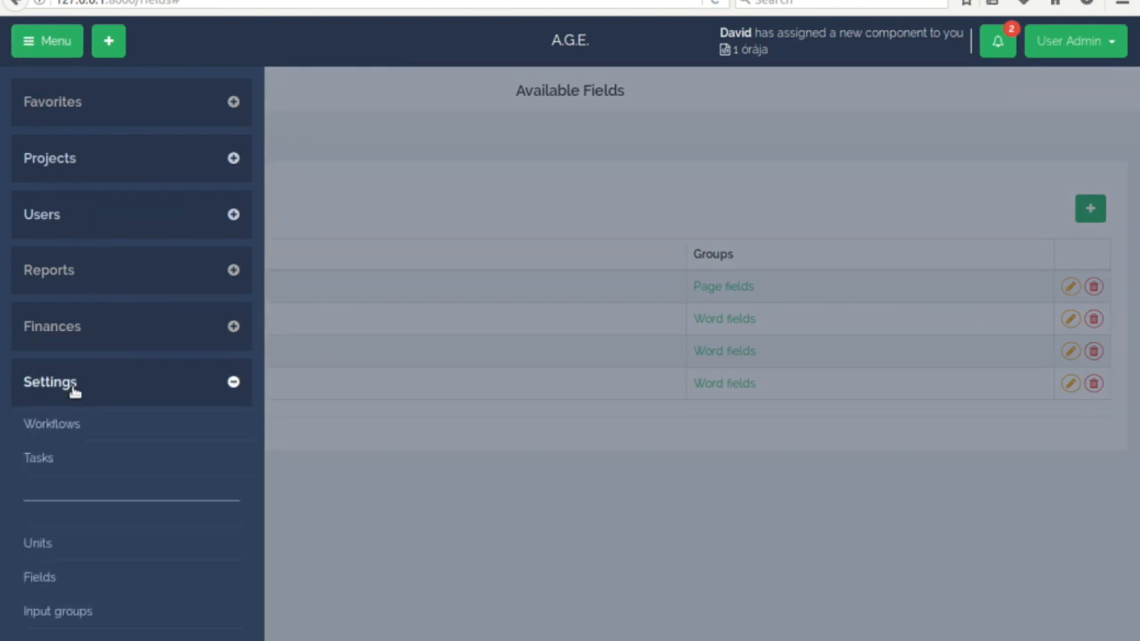
{"action": "left_click", "coordinate": [55, 614]}
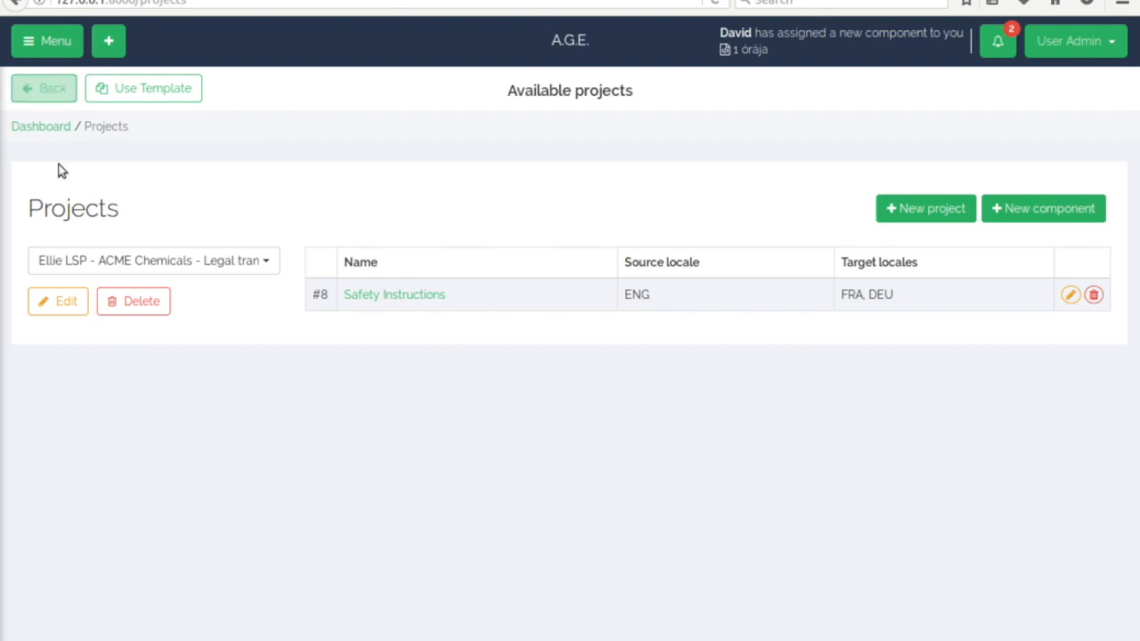
Look through the settings entries, open the list of vendors under the users section and examine its Company column.
{"action": "left_click", "coordinate": [29, 44]}
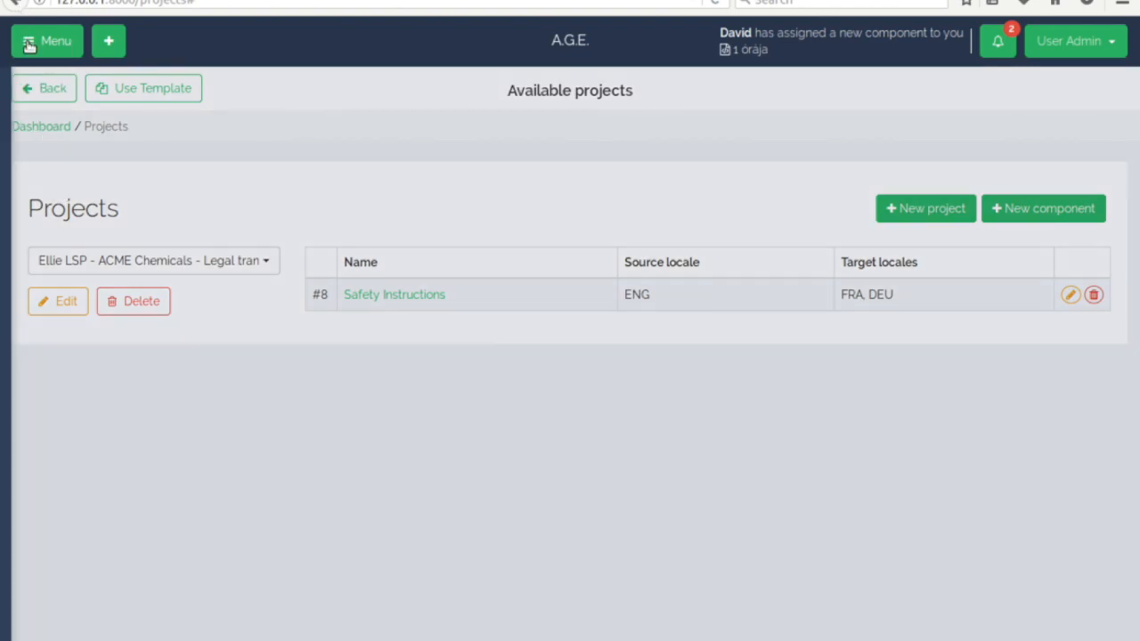
{"action": "left_click", "coordinate": [54, 387]}
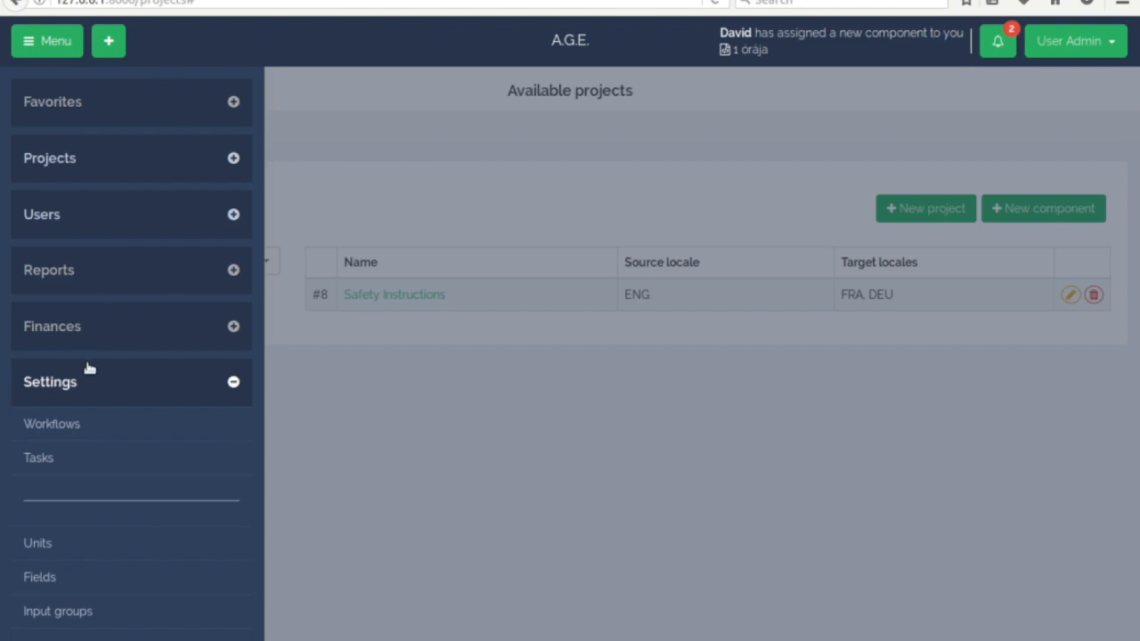
{"action": "scroll", "coordinate": [101, 503], "scroll_direction": "down", "scroll_amount": 4}
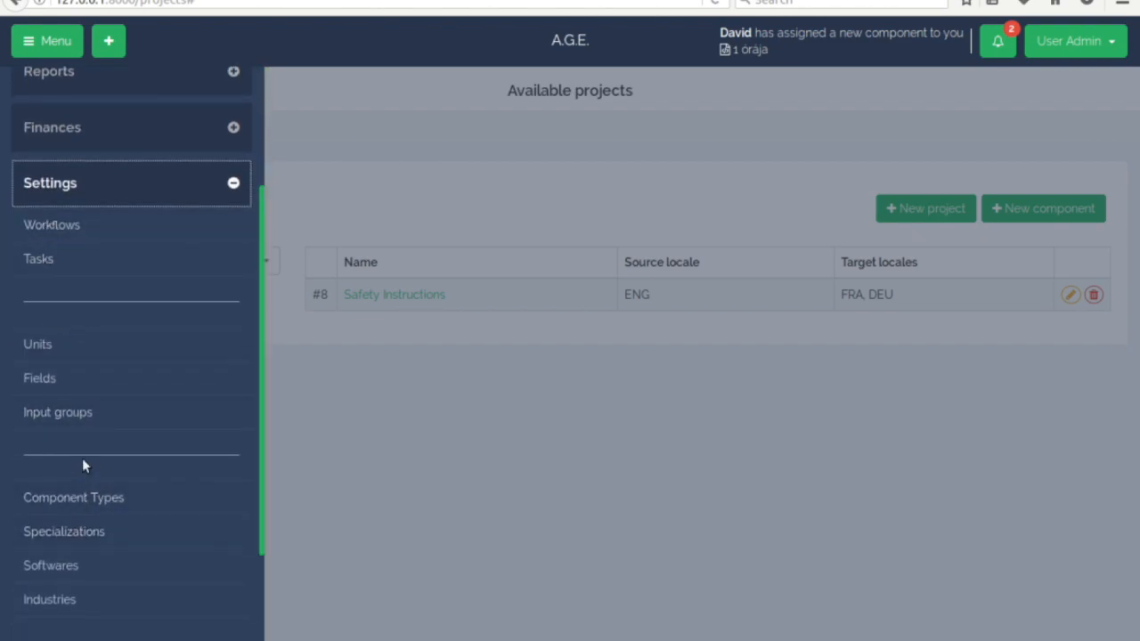
{"action": "scroll", "coordinate": [82, 463], "scroll_direction": "down", "scroll_amount": 3}
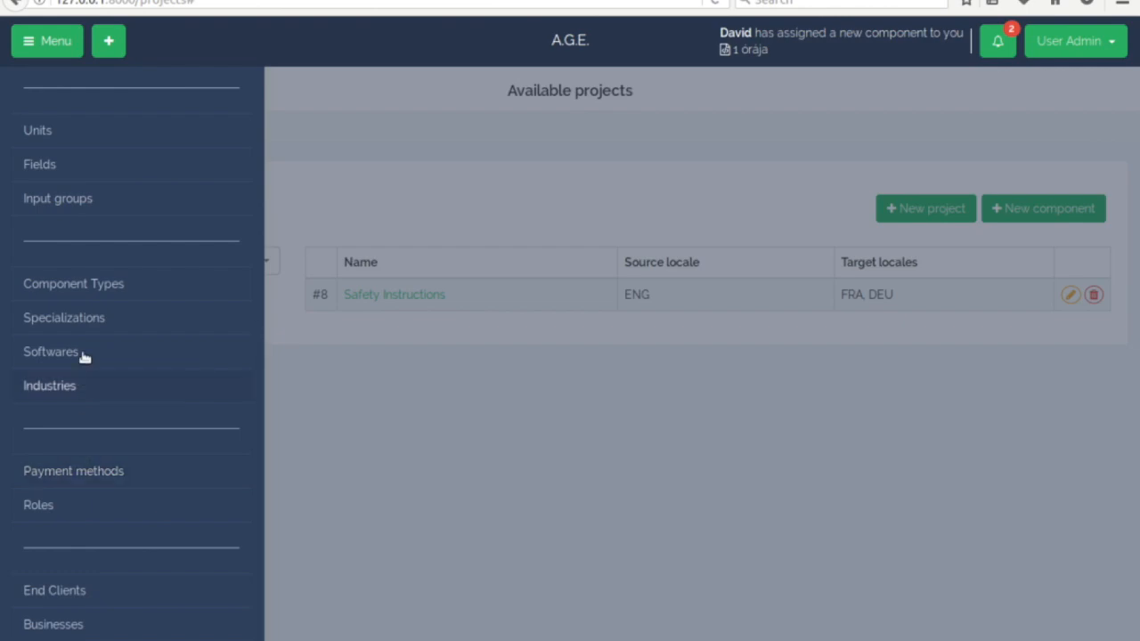
{"action": "scroll", "coordinate": [82, 285], "scroll_direction": "up", "scroll_amount": 6}
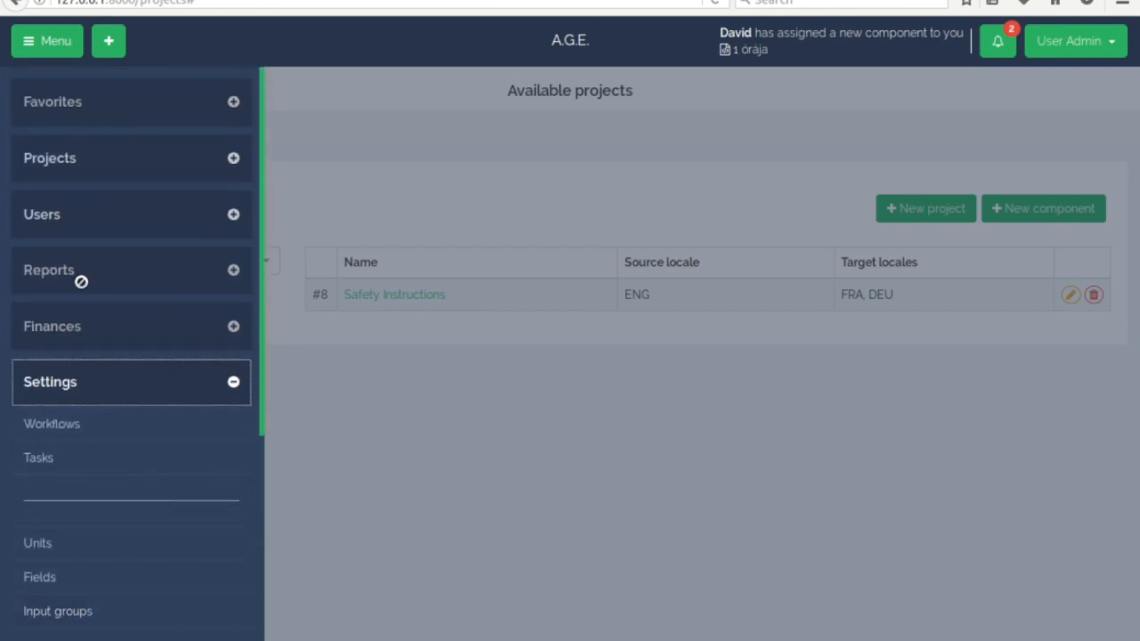
{"action": "left_click", "coordinate": [48, 212]}
{"action": "left_click", "coordinate": [37, 259]}
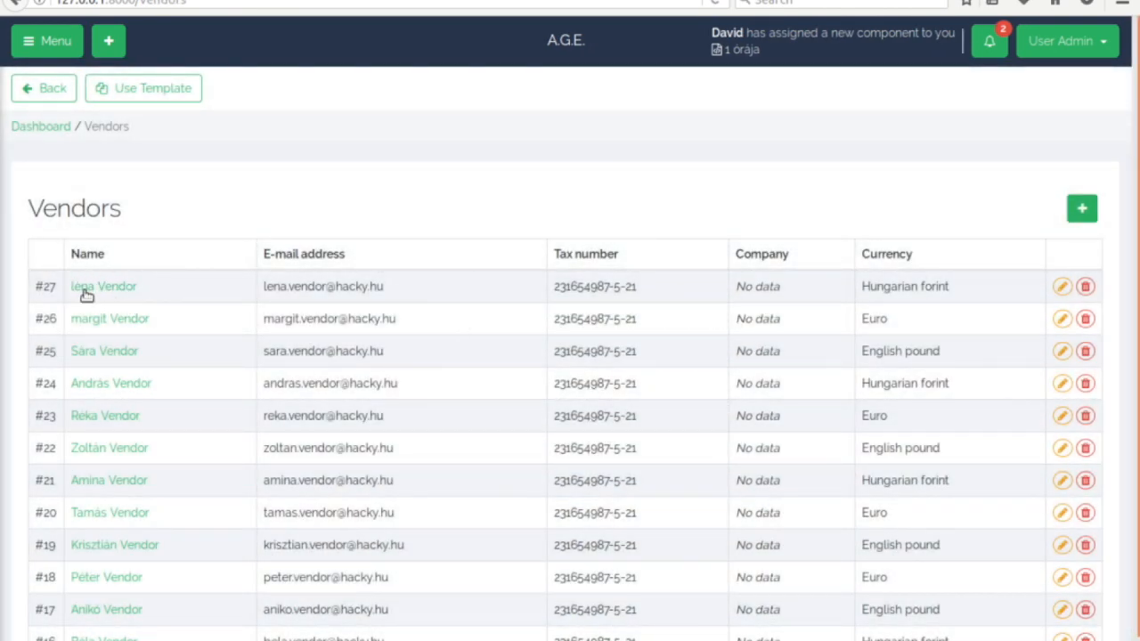
{"action": "scroll", "coordinate": [130, 423], "scroll_direction": "down", "scroll_amount": 1}
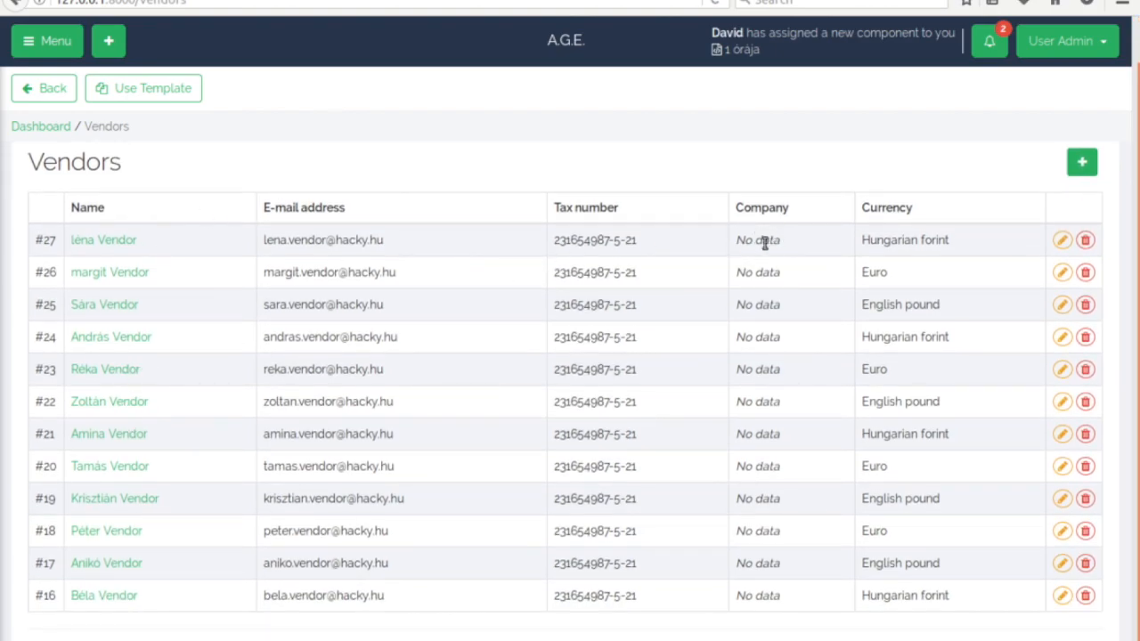
{"action": "left_click_drag", "start_coordinate": [734, 204], "coordinate": [790, 210]}
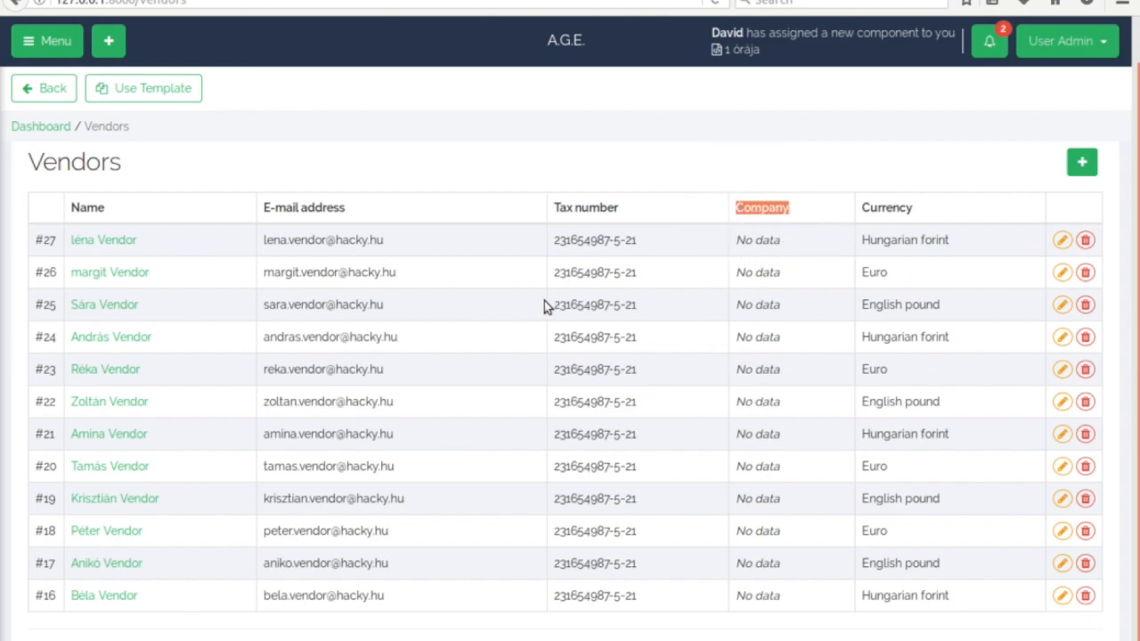
Open the first vendor in the list for editing and add a translation capability from English to German.
{"action": "left_click", "coordinate": [1063, 242]}
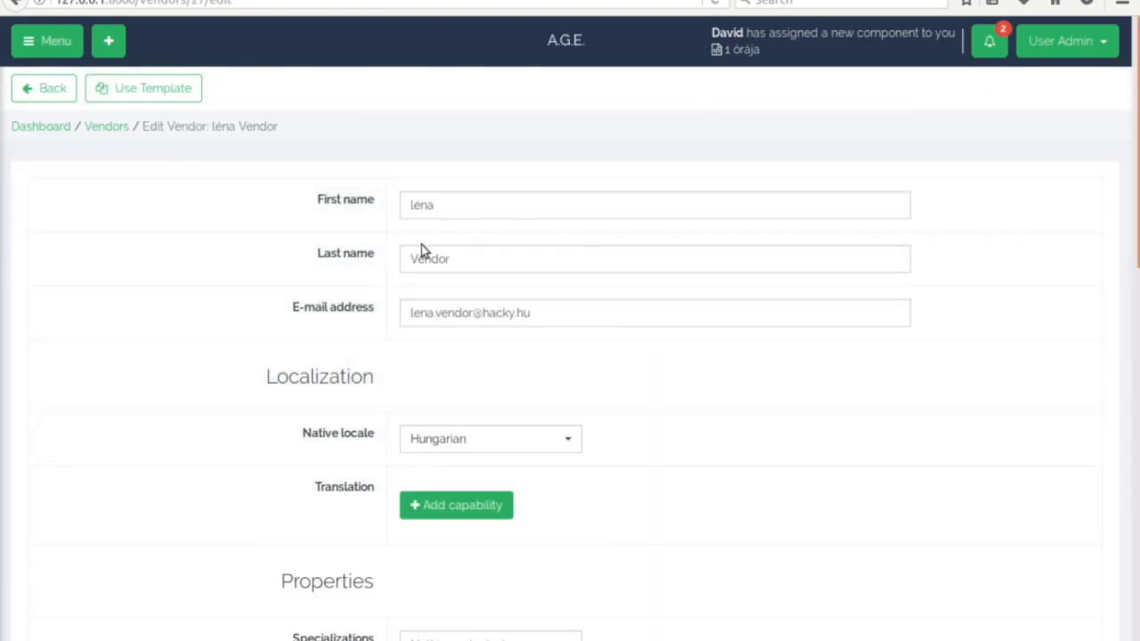
{"action": "scroll", "coordinate": [686, 405], "scroll_direction": "down", "scroll_amount": 1}
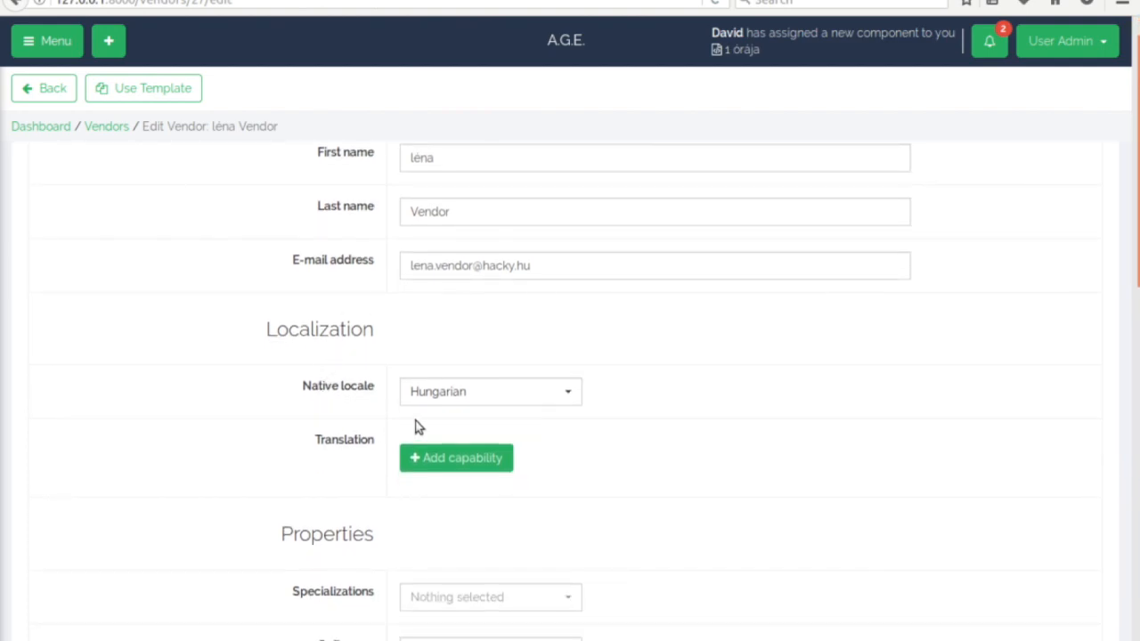
{"action": "scroll", "coordinate": [552, 374], "scroll_direction": "down", "scroll_amount": 4}
{"action": "left_click", "coordinate": [458, 273]}
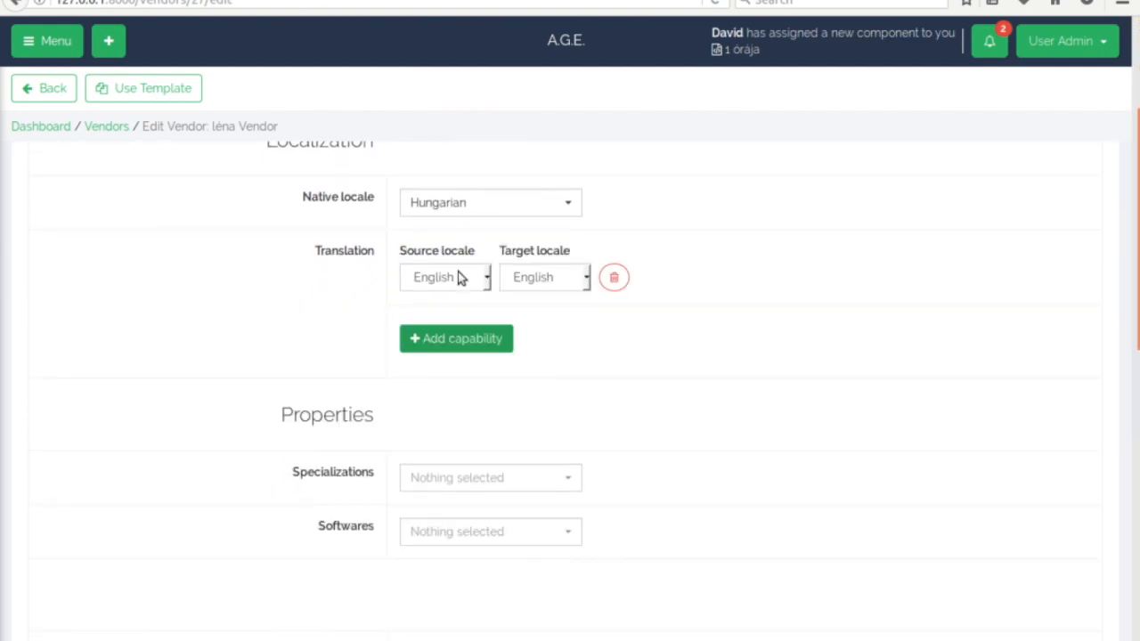
{"action": "left_click", "coordinate": [486, 276]}
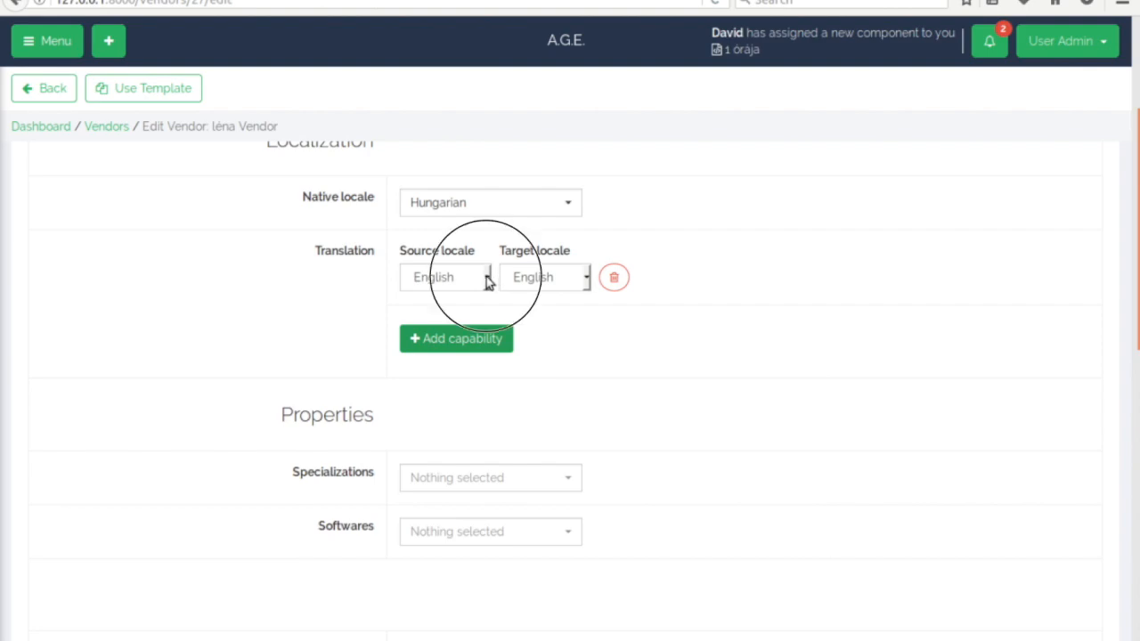
{"action": "left_click", "coordinate": [563, 279]}
{"action": "left_click", "coordinate": [534, 281]}
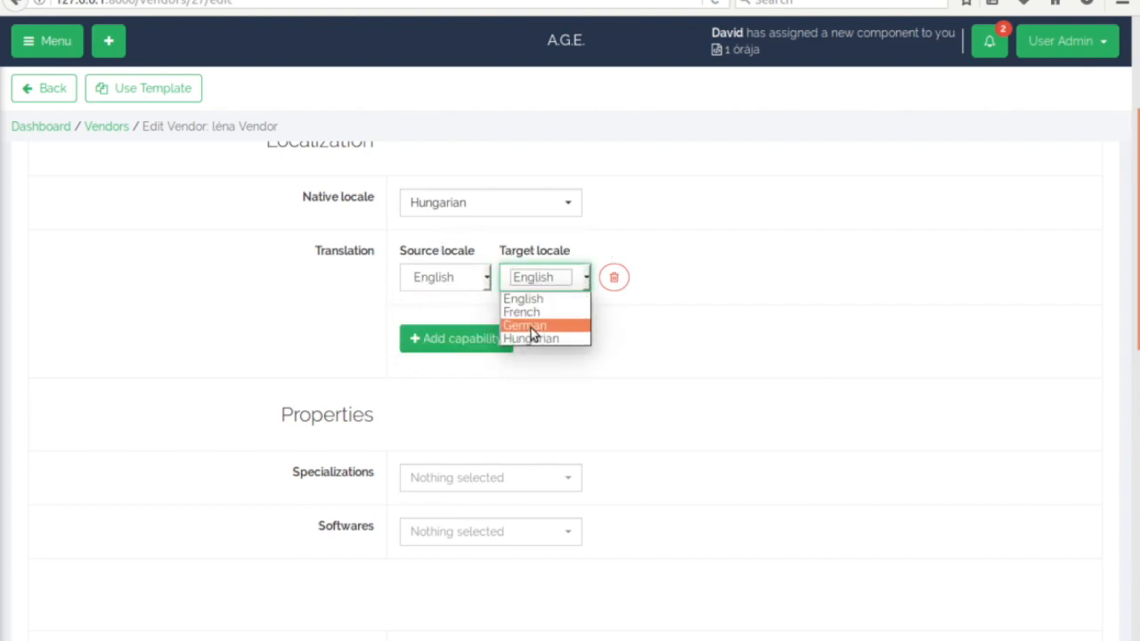
{"action": "left_click", "coordinate": [531, 327]}
Add a second translation capability to the vendor, from English to Hungarian.
{"action": "left_click", "coordinate": [460, 348]}
{"action": "left_click", "coordinate": [534, 349]}
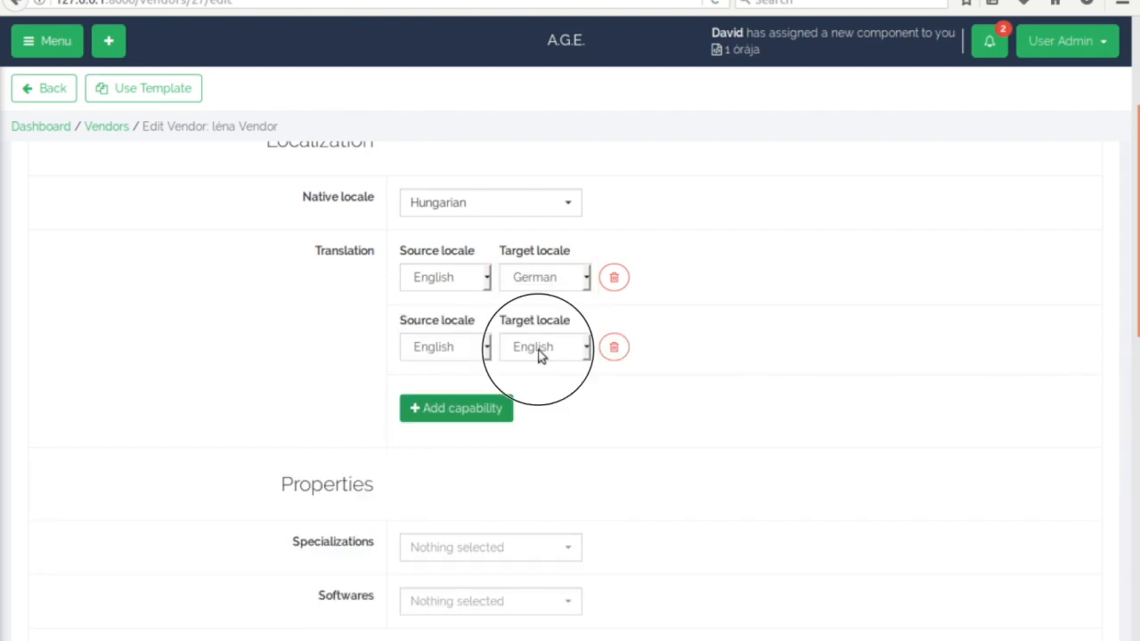
{"action": "left_click", "coordinate": [539, 410]}
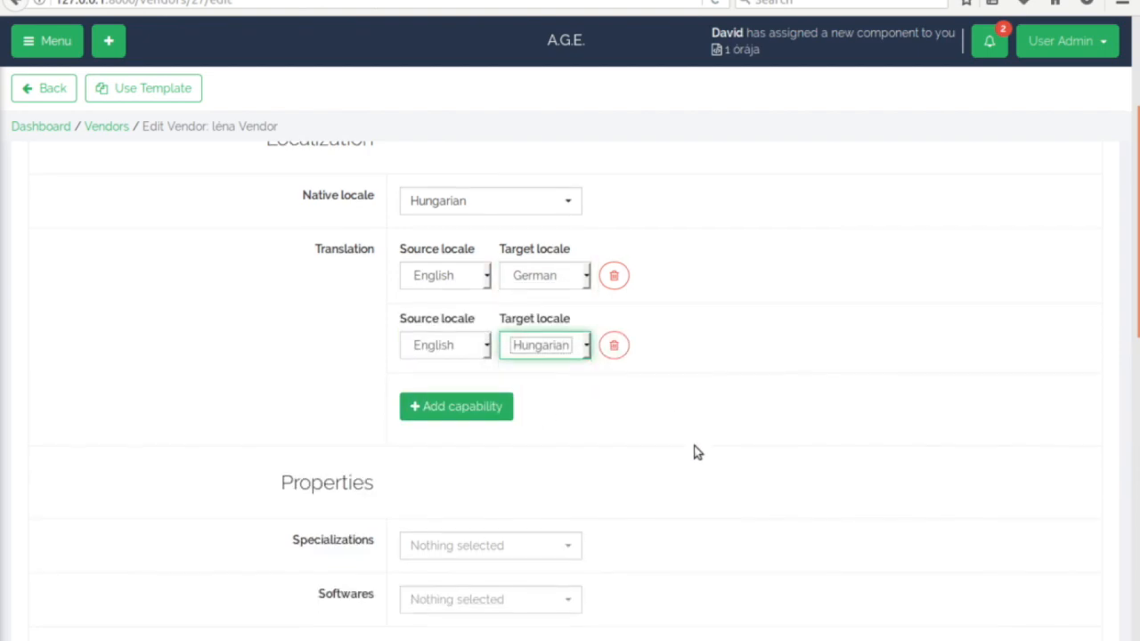
Set the vendor's specializations to Grammar and Dogs.
{"action": "scroll", "coordinate": [694, 453], "scroll_direction": "down", "scroll_amount": 2}
{"action": "left_click", "coordinate": [512, 369]}
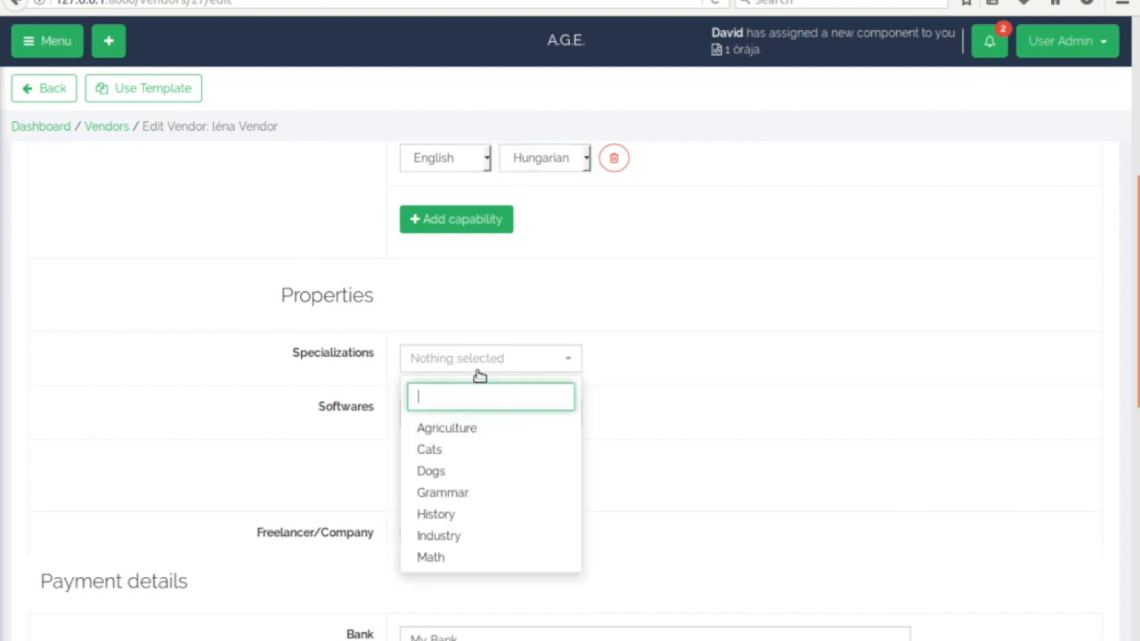
{"action": "left_click", "coordinate": [441, 495]}
{"action": "left_click", "coordinate": [431, 472]}
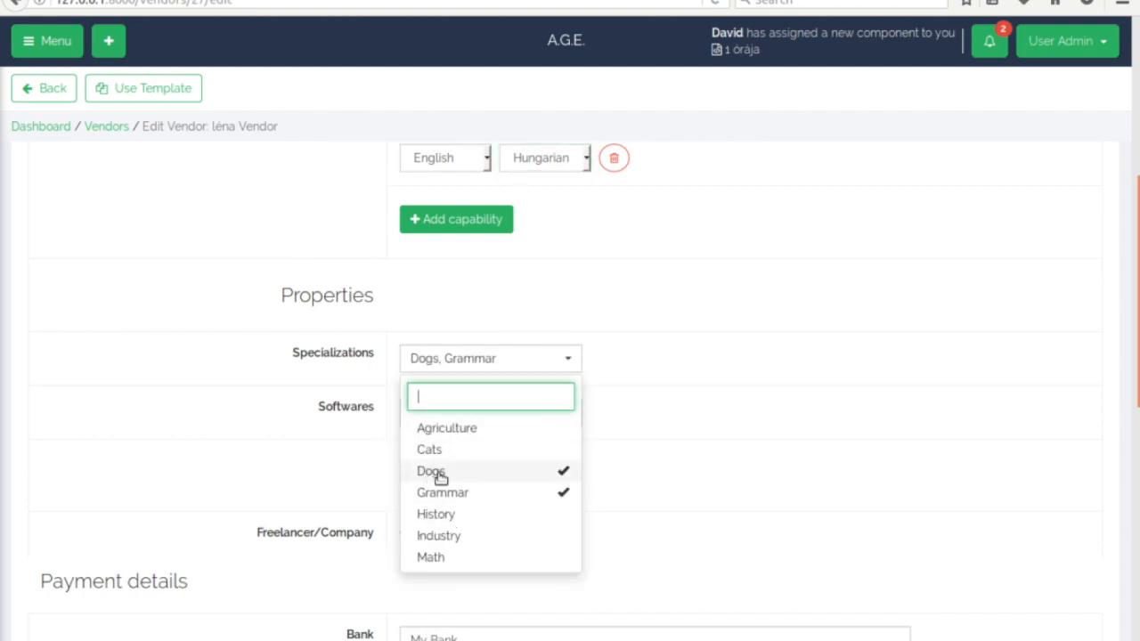
{"action": "left_click", "coordinate": [674, 439]}
Set the vendor's softwares to Ms Office and Photoshop.
{"action": "left_click", "coordinate": [465, 418]}
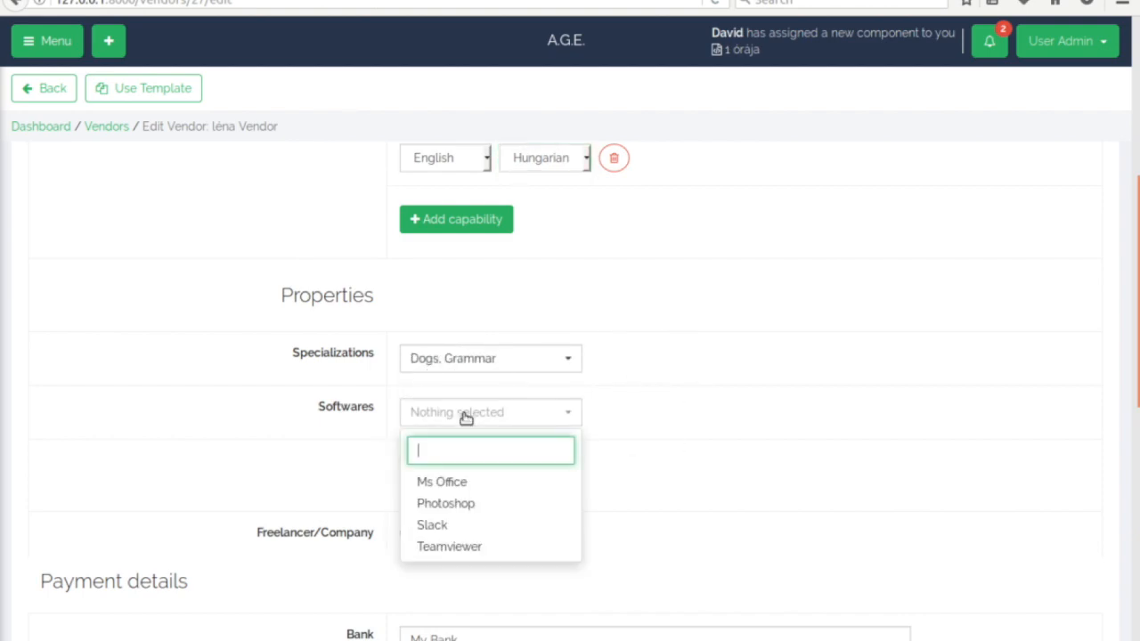
{"action": "left_click", "coordinate": [441, 483]}
{"action": "left_click", "coordinate": [487, 502]}
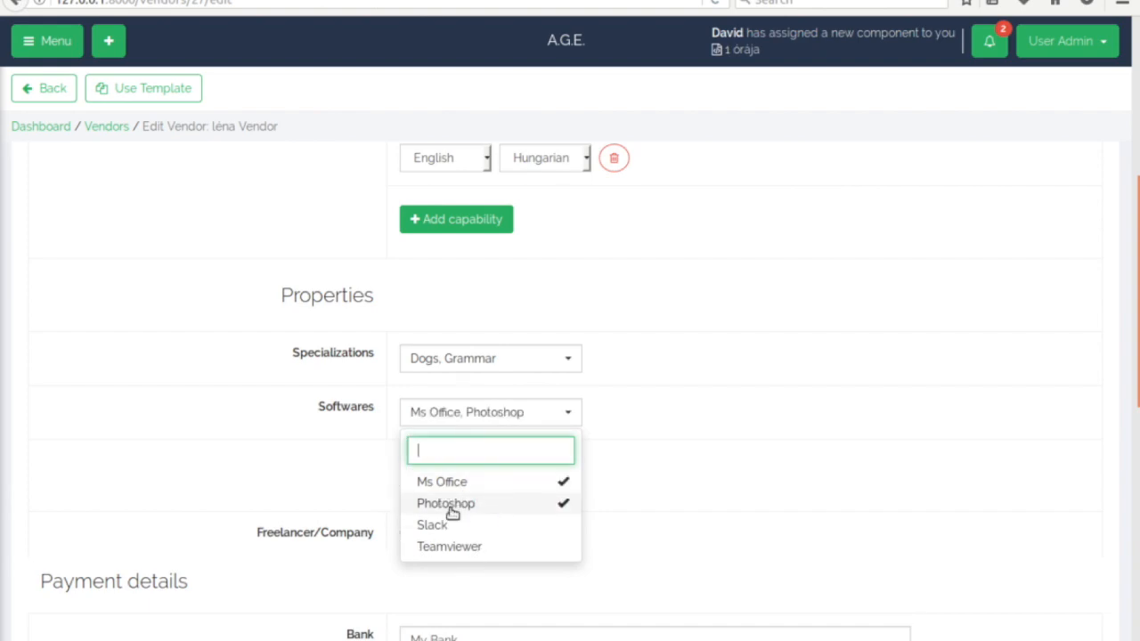
{"action": "left_click", "coordinate": [698, 441]}
Review the vendor's Freelancer/Company option, payment details and accounting address, and save the edited vendor.
{"action": "scroll", "coordinate": [597, 423], "scroll_direction": "down", "scroll_amount": 3}
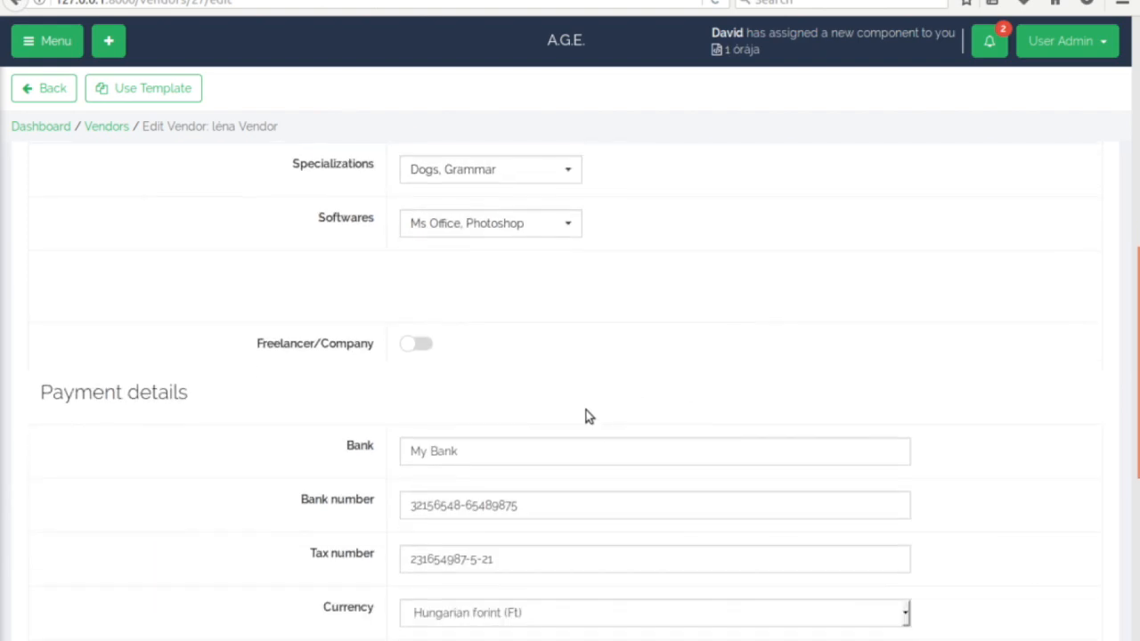
{"action": "scroll", "coordinate": [309, 297], "scroll_direction": "down", "scroll_amount": 1}
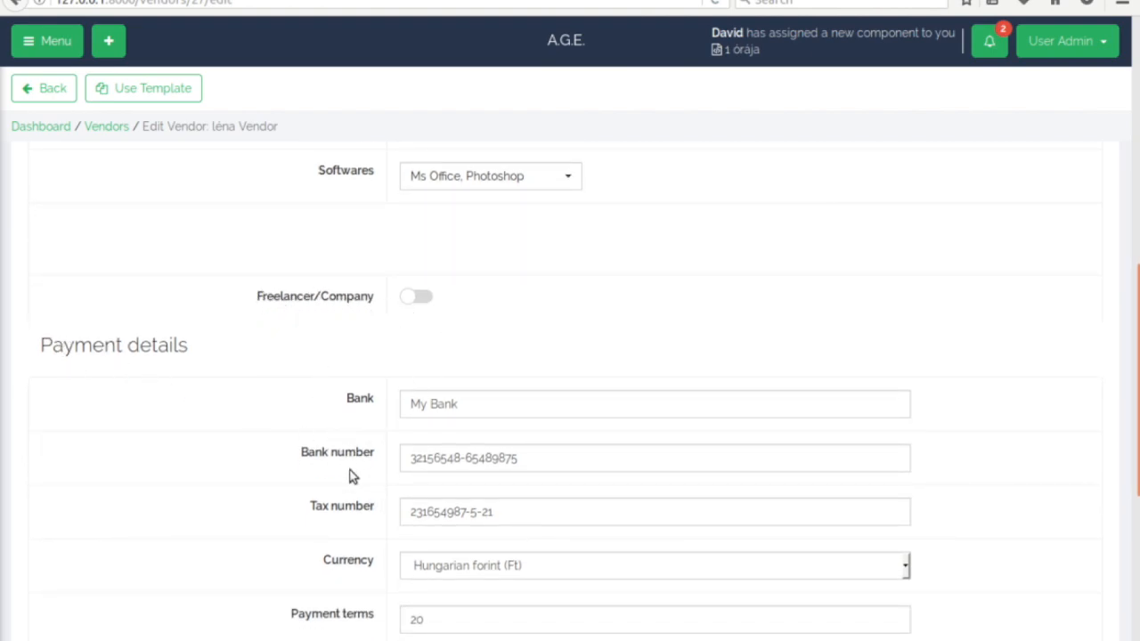
{"action": "scroll", "coordinate": [349, 477], "scroll_direction": "down", "scroll_amount": 8}
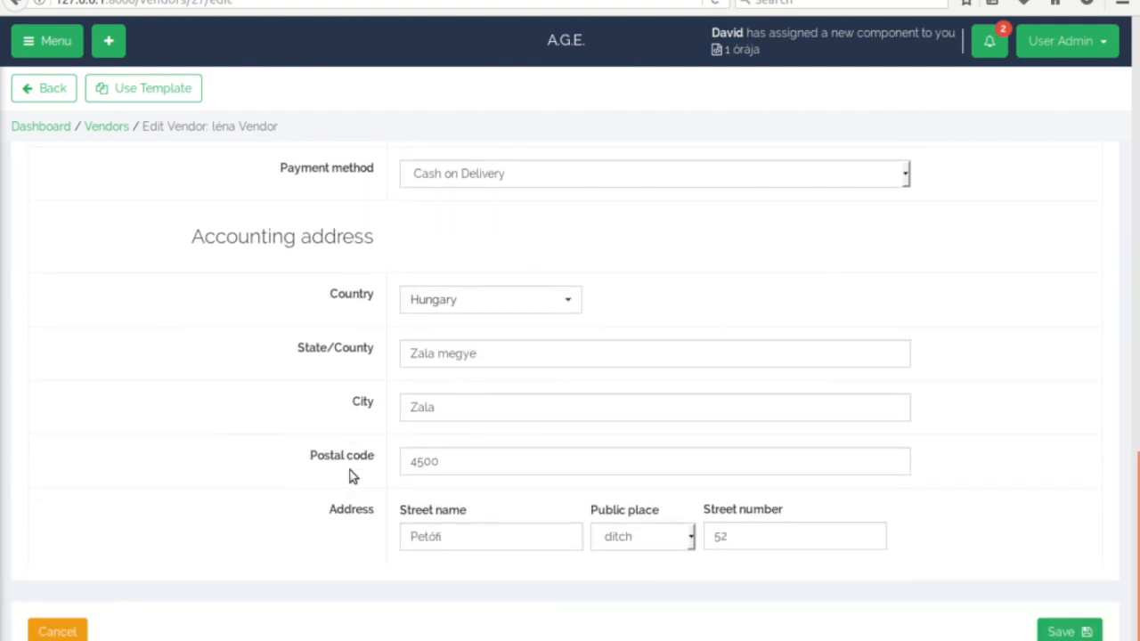
{"action": "scroll", "coordinate": [345, 393], "scroll_direction": "up", "scroll_amount": 8}
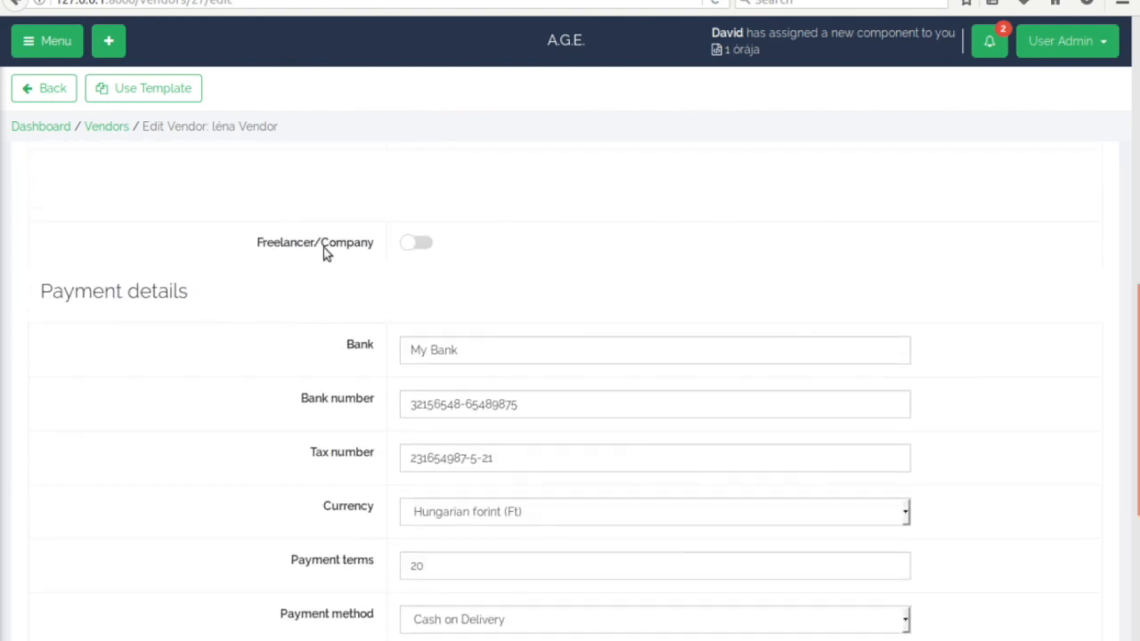
{"action": "scroll", "coordinate": [345, 418], "scroll_direction": "down", "scroll_amount": 8}
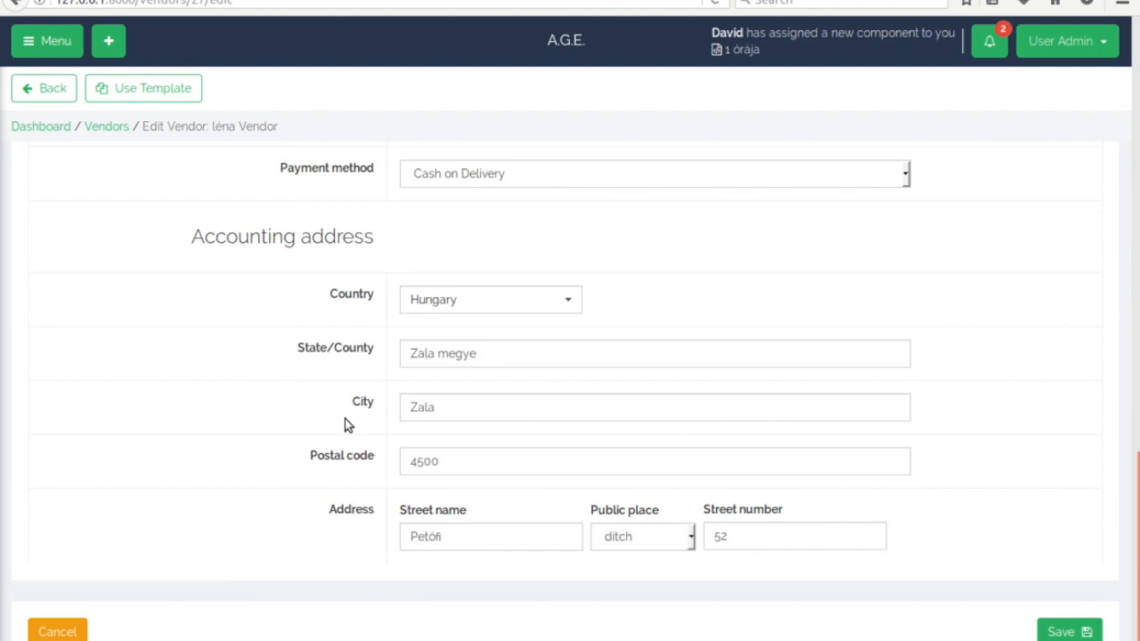
{"action": "scroll", "coordinate": [337, 334], "scroll_direction": "up", "scroll_amount": 15}
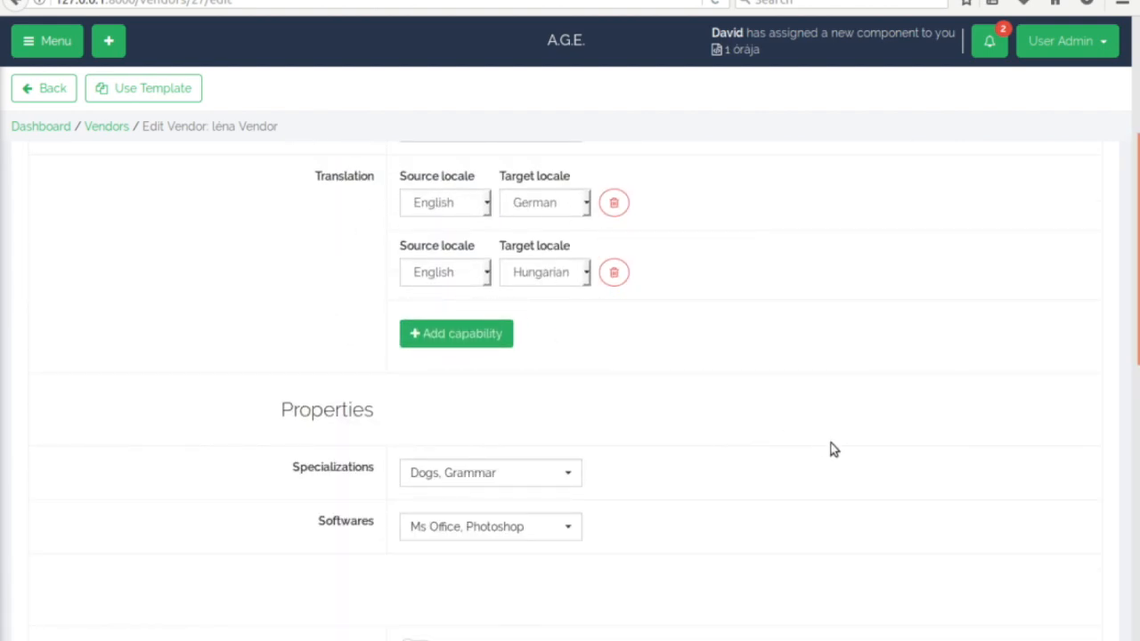
{"action": "scroll", "coordinate": [864, 475], "scroll_direction": "down", "scroll_amount": 10}
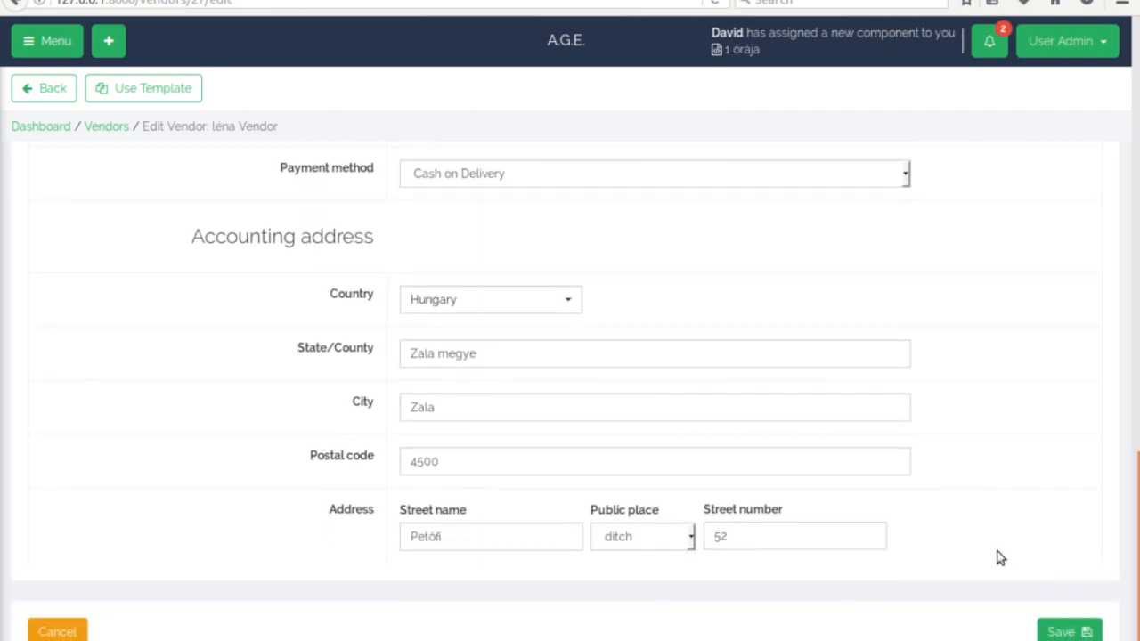
{"action": "left_click", "coordinate": [1060, 631]}
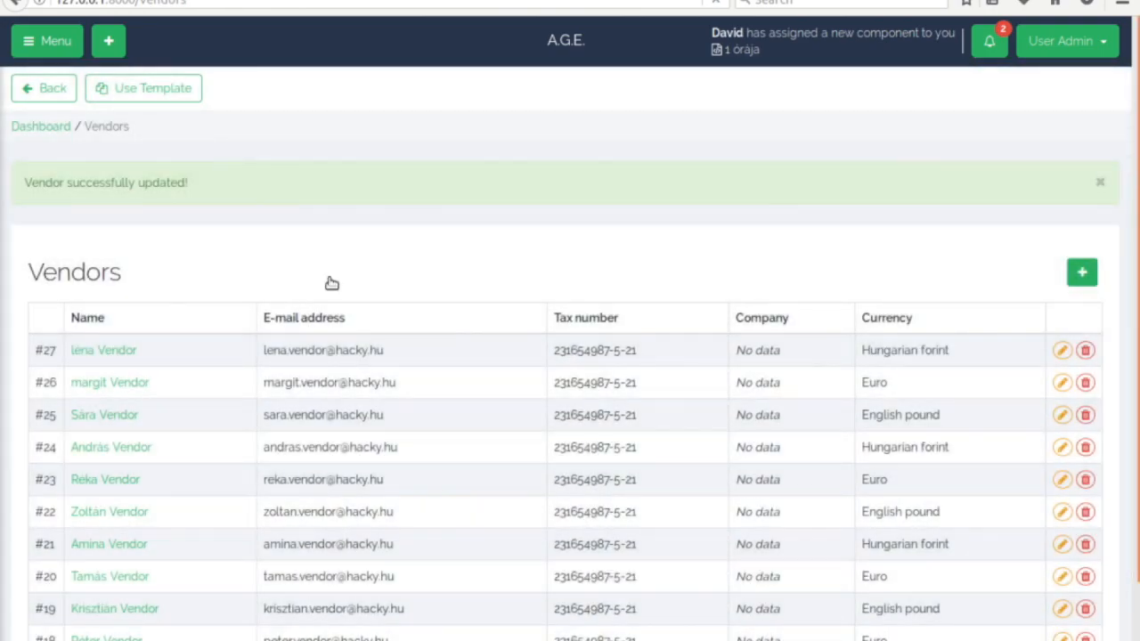
Open the list of available companies.
{"action": "left_click", "coordinate": [46, 42]}
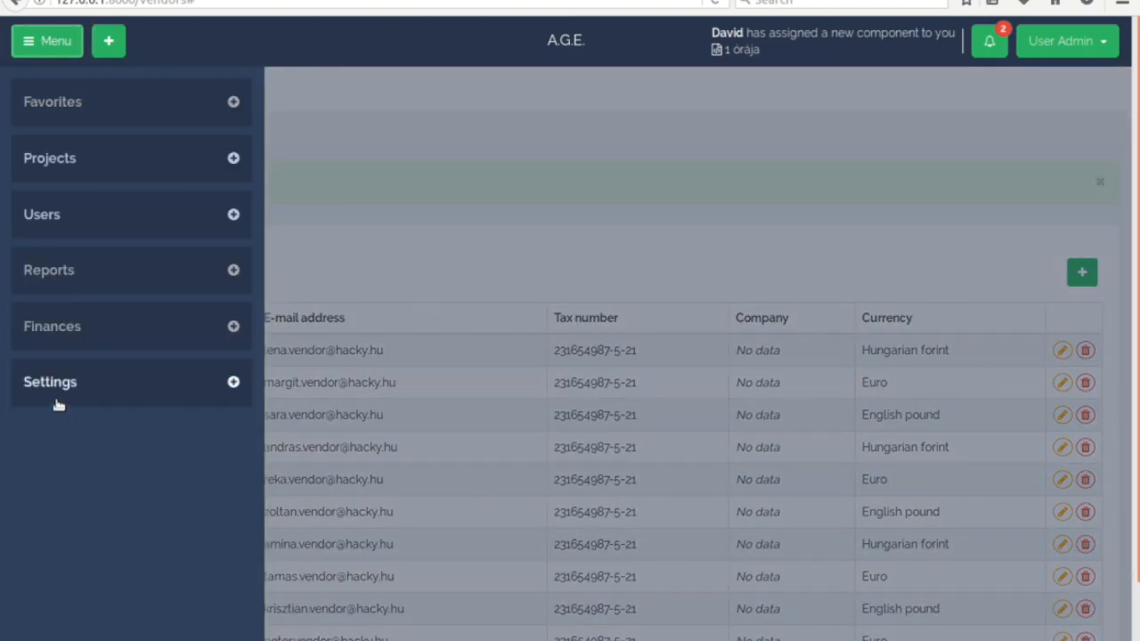
{"action": "left_click", "coordinate": [56, 387]}
{"action": "scroll", "coordinate": [86, 543], "scroll_direction": "down", "scroll_amount": 4}
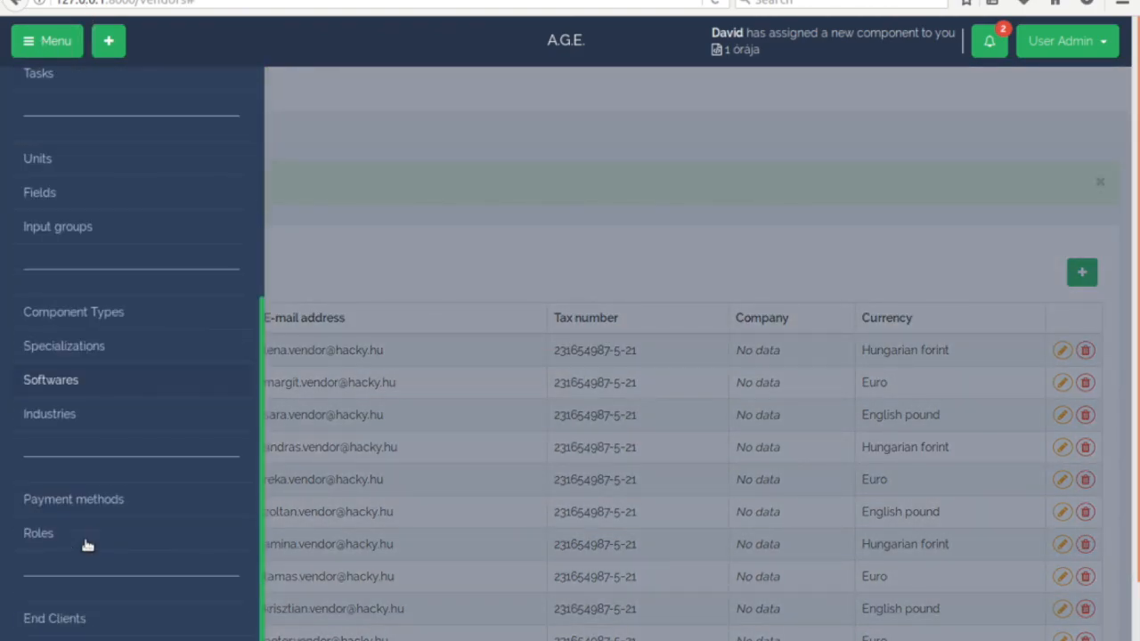
{"action": "scroll", "coordinate": [88, 545], "scroll_direction": "down", "scroll_amount": 1}
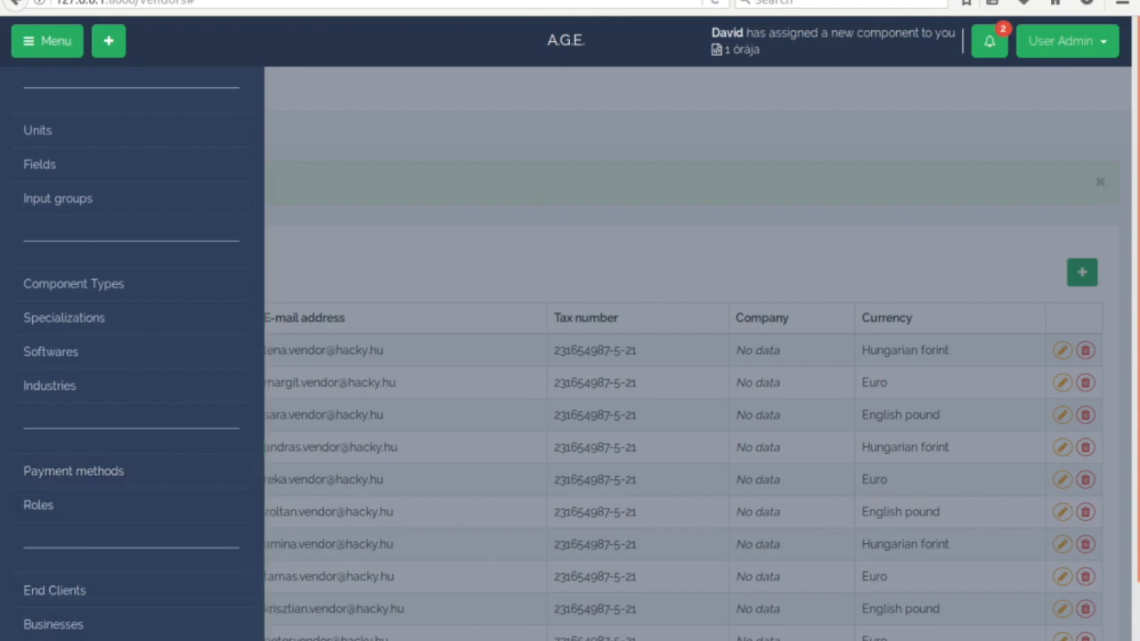
{"action": "left_click", "coordinate": [53, 625]}
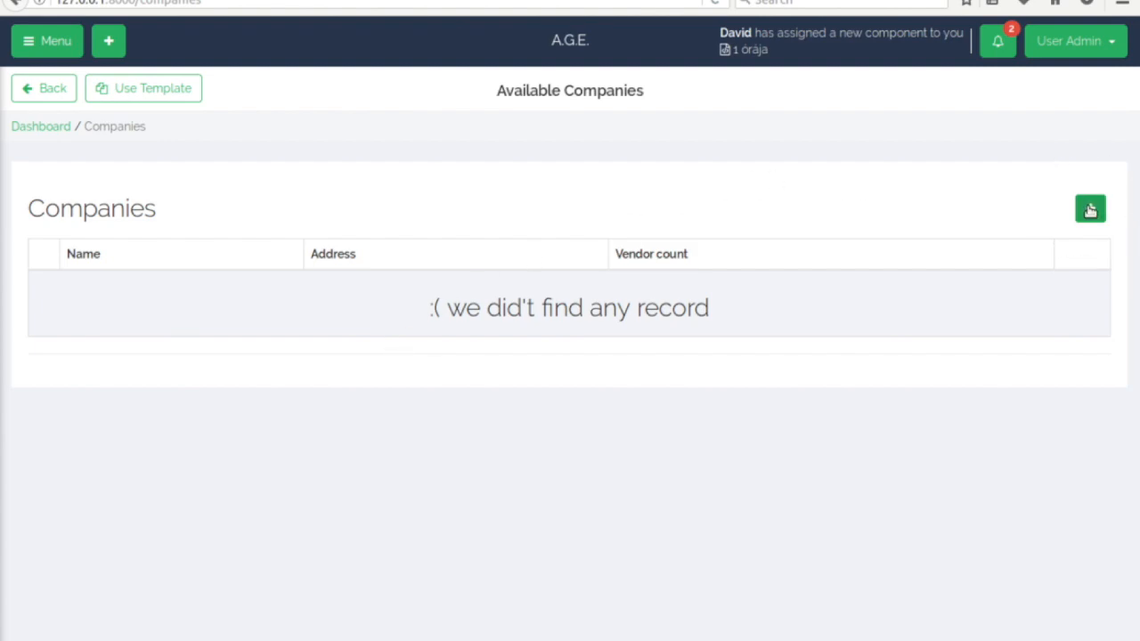
Start a new company with the name Big Vendor Company Ltd and the short name BVCL.
{"action": "left_click", "coordinate": [1090, 210]}
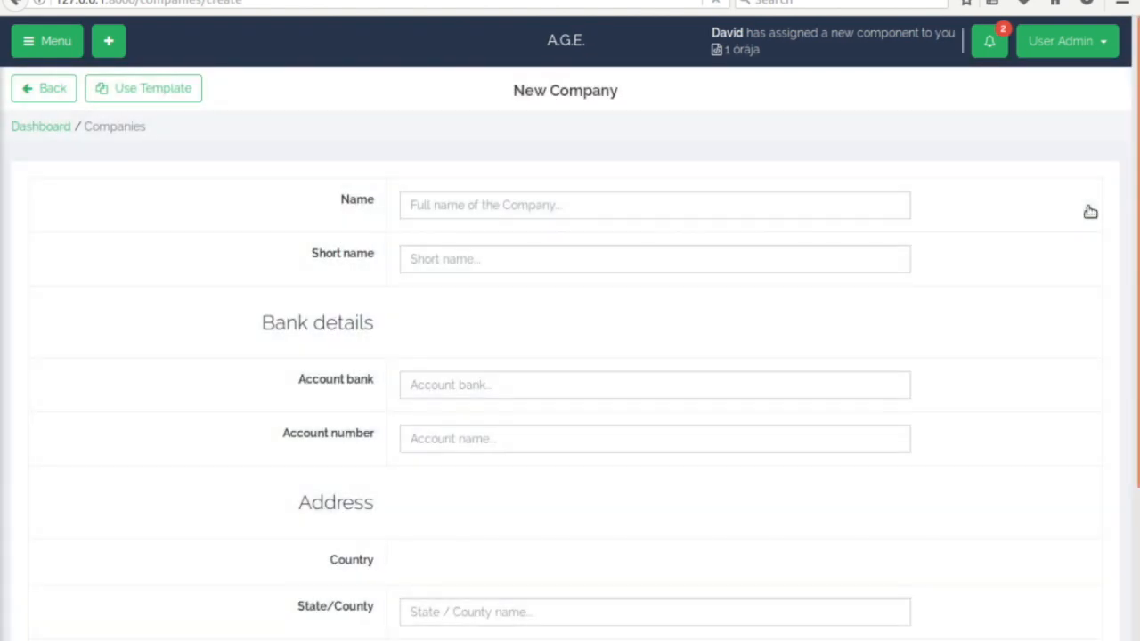
{"action": "left_click", "coordinate": [589, 216]}
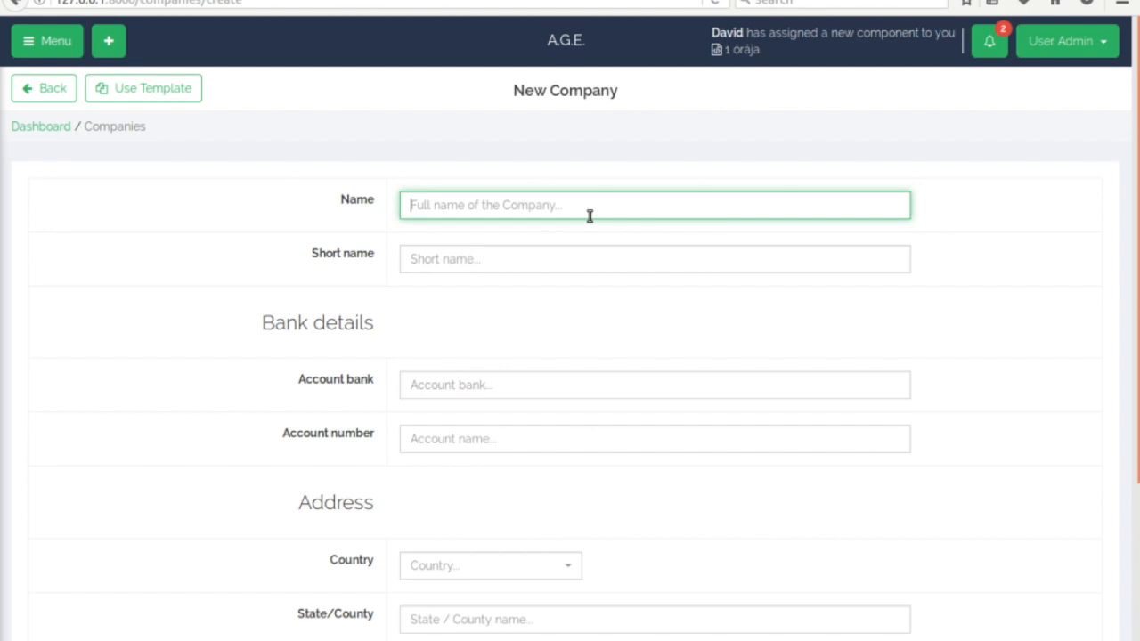
{"action": "type", "text": "Big Vendor"}
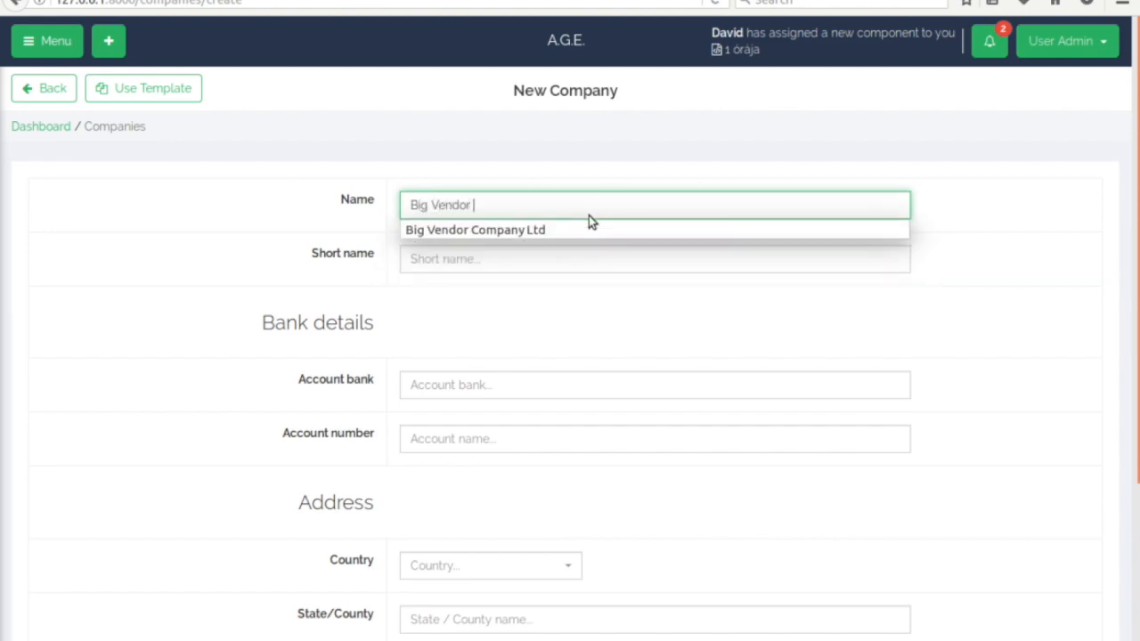
{"action": "left_click", "coordinate": [499, 230]}
{"action": "left_click", "coordinate": [453, 268]}
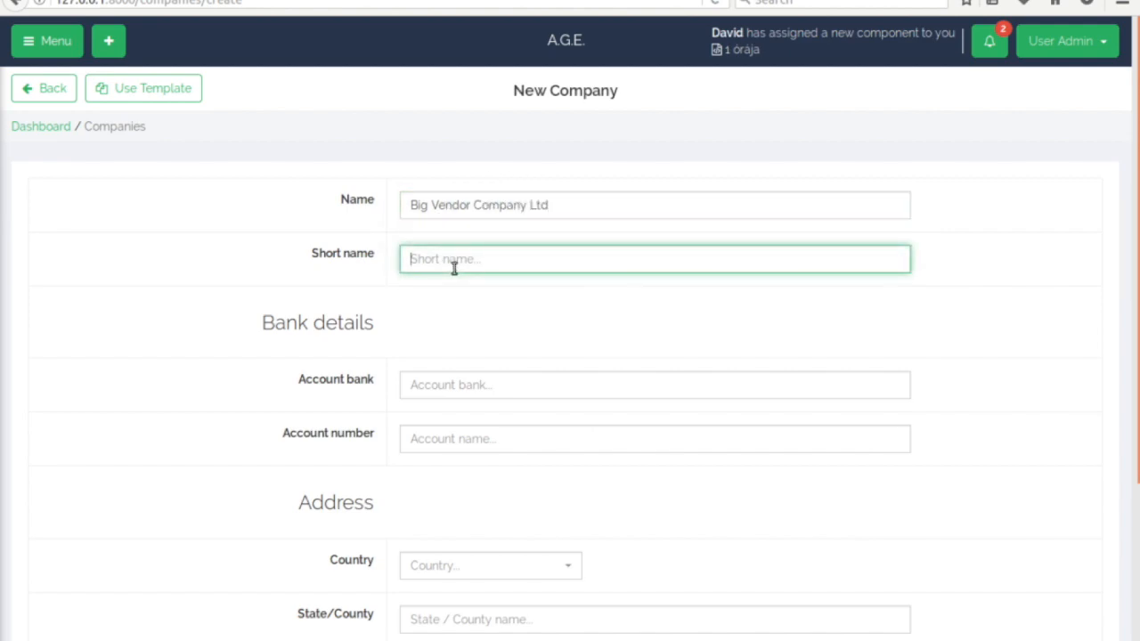
{"action": "type", "text": "BVCL"}
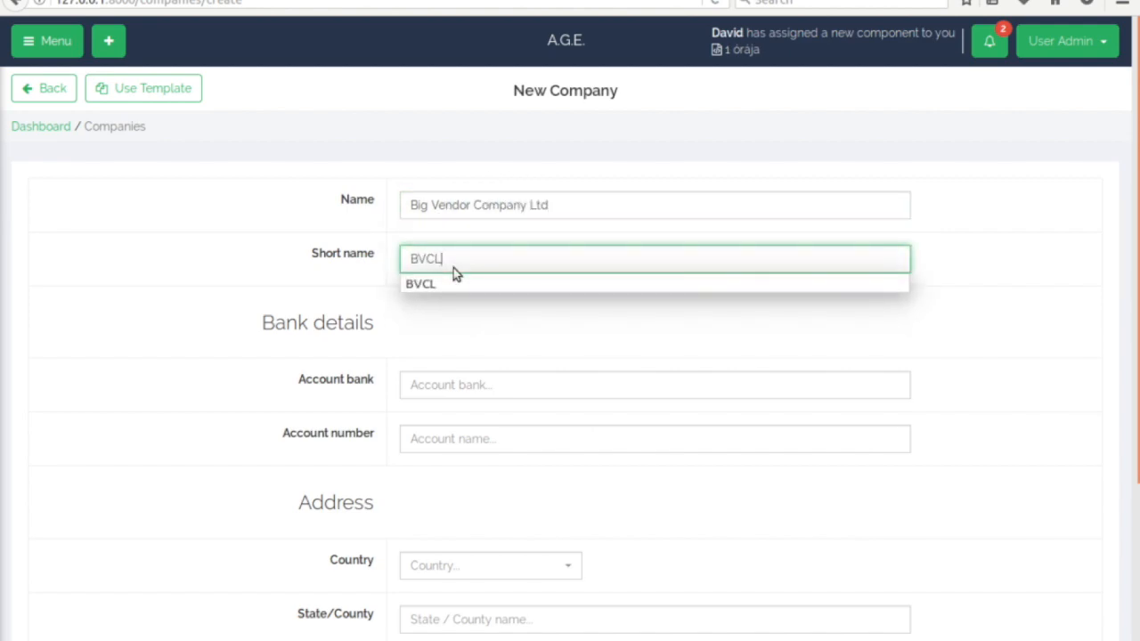
{"action": "left_click", "coordinate": [286, 353]}
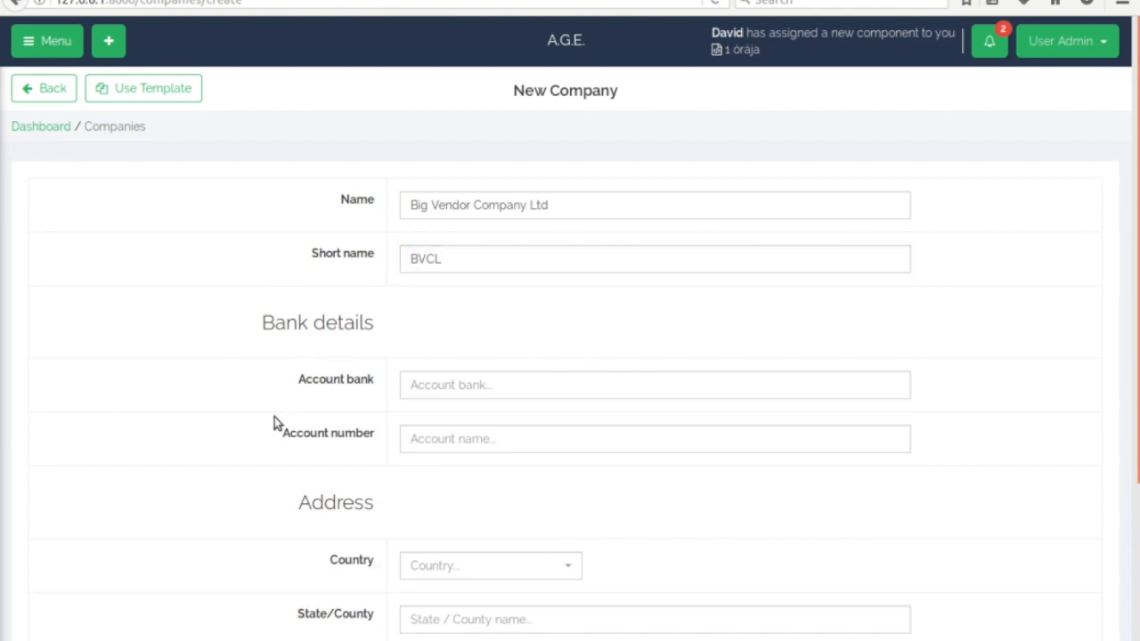
Try to save the company without bank or address details, and return to the company form.
{"action": "scroll", "coordinate": [264, 436], "scroll_direction": "down", "scroll_amount": 3}
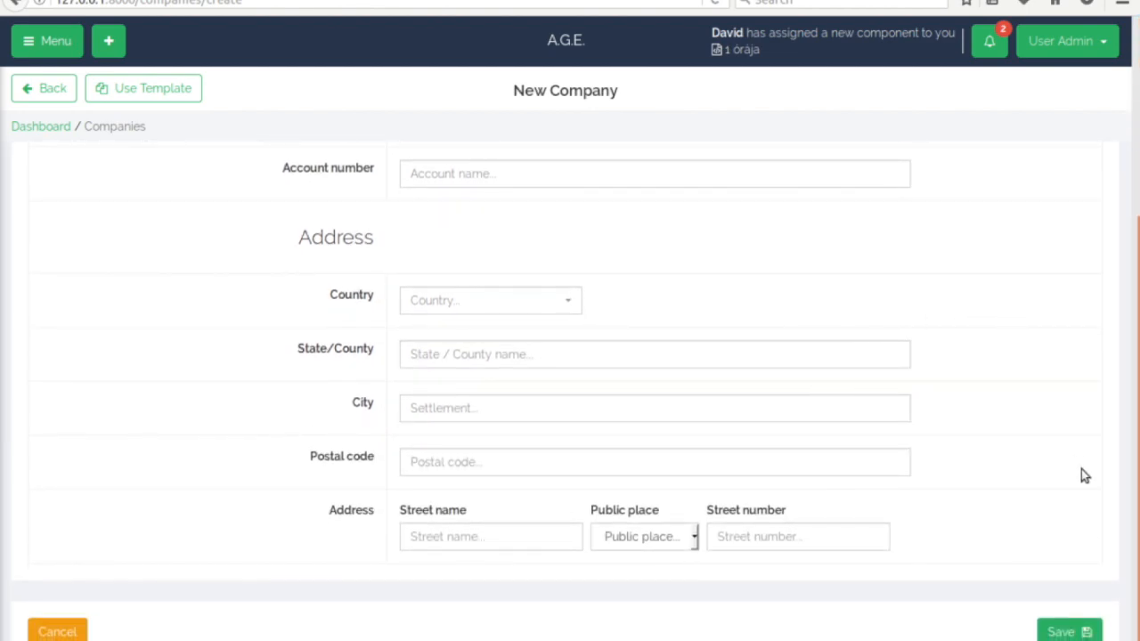
{"action": "left_click", "coordinate": [1067, 631]}
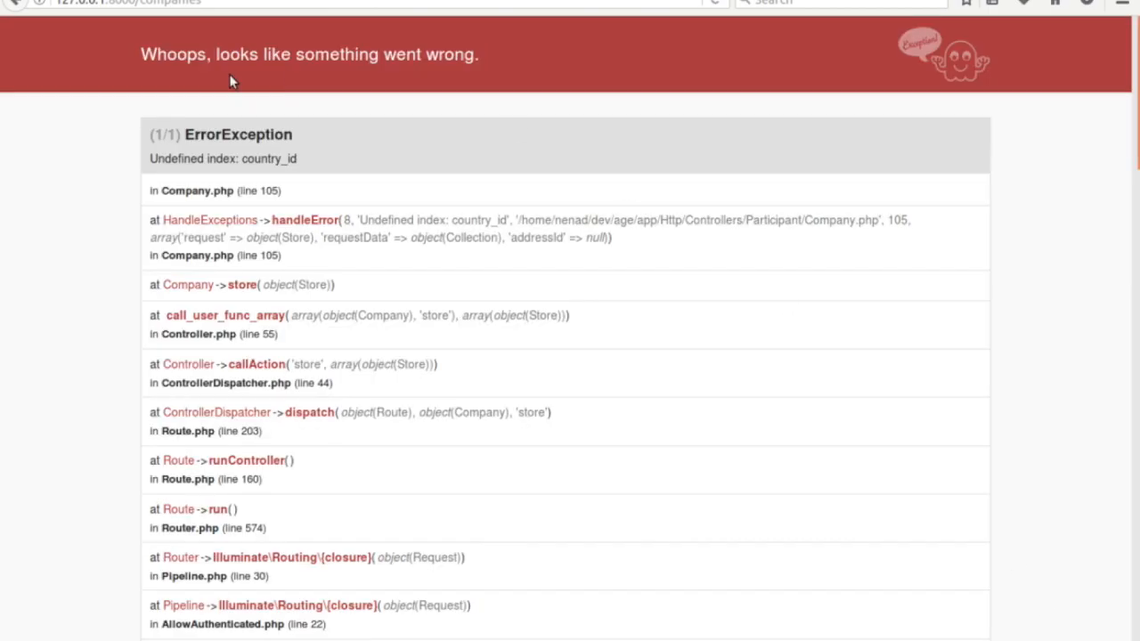
{"action": "left_click", "coordinate": [15, 4]}
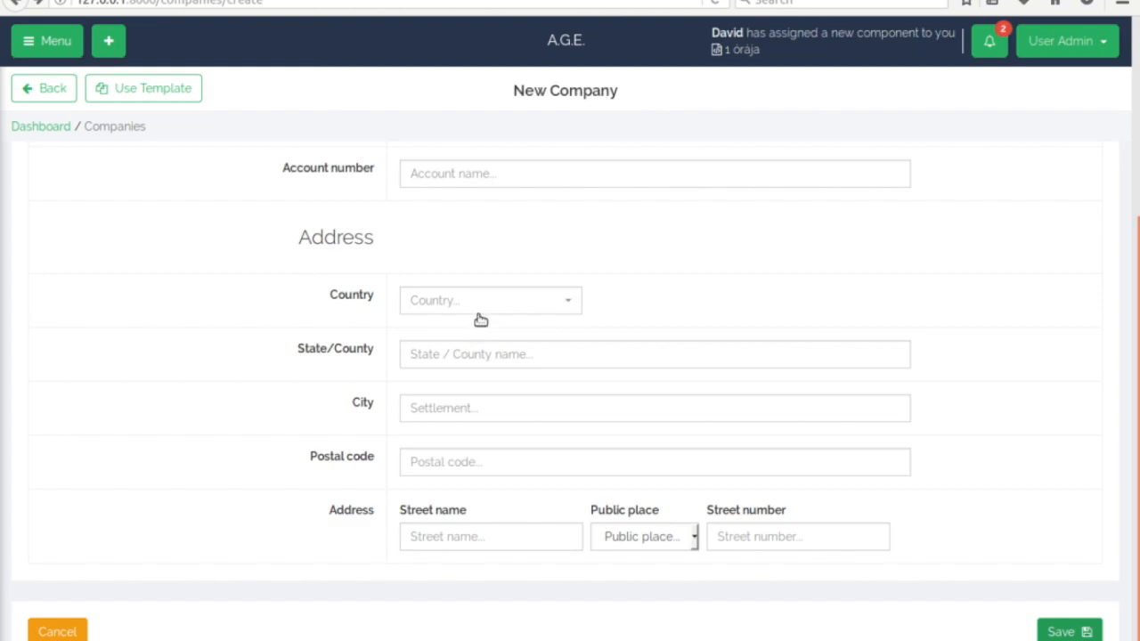
Set the company's country to United Kingdom and enter London as both state/county and city.
{"action": "left_click", "coordinate": [479, 312]}
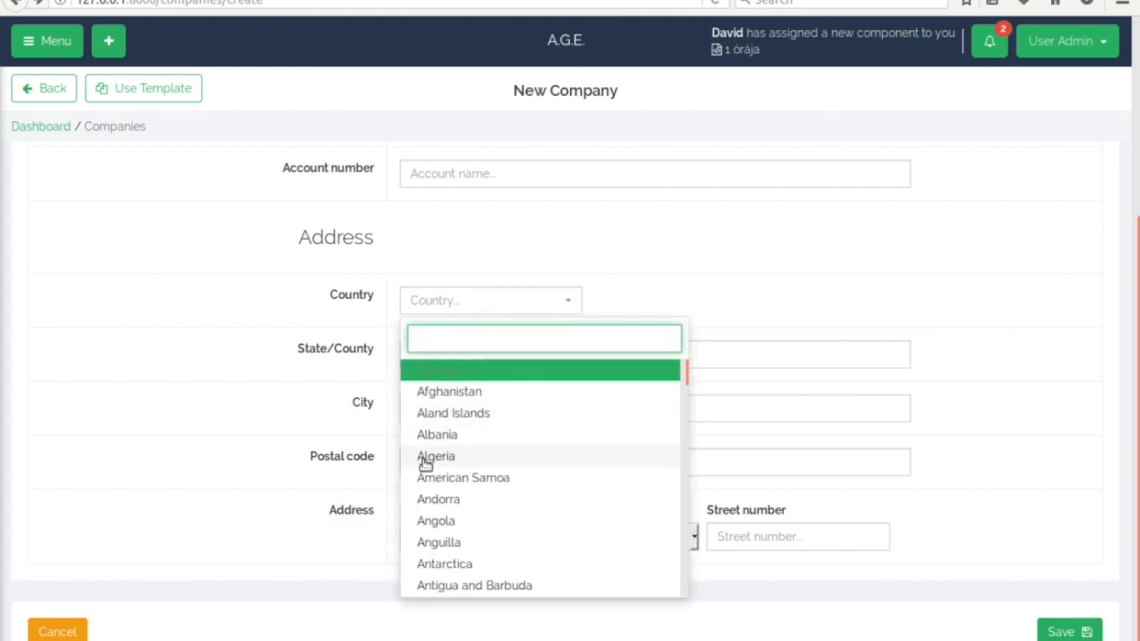
{"action": "type", "text": "united"}
{"action": "left_click", "coordinate": [461, 394]}
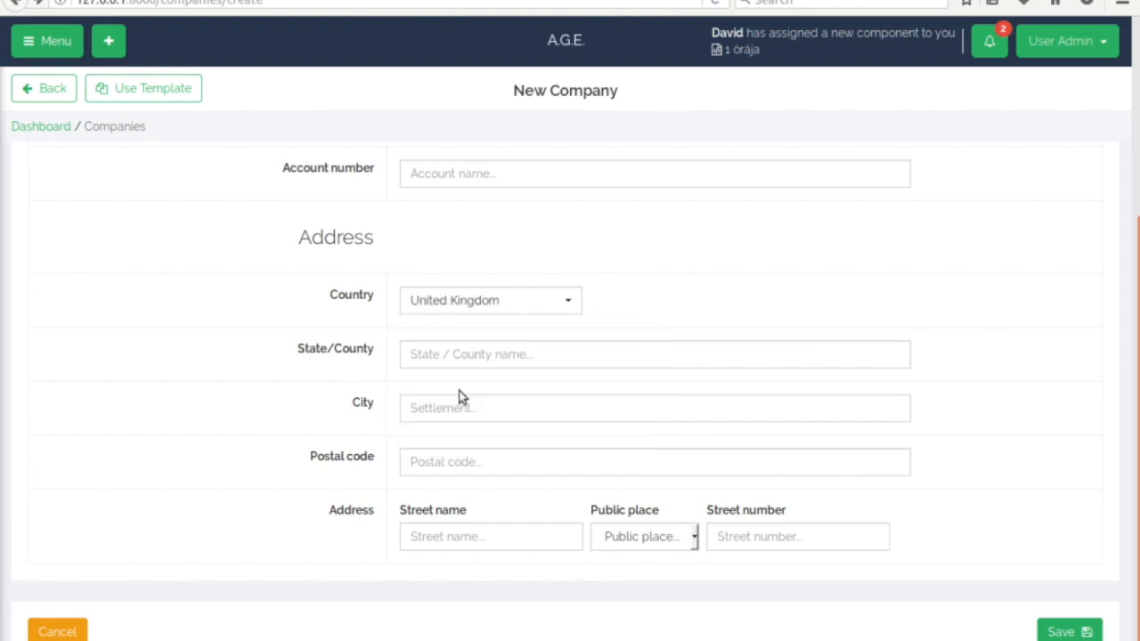
{"action": "left_click", "coordinate": [455, 363]}
{"action": "type", "text": "London"}
{"action": "left_click", "coordinate": [420, 409]}
{"action": "type", "text": "London"}
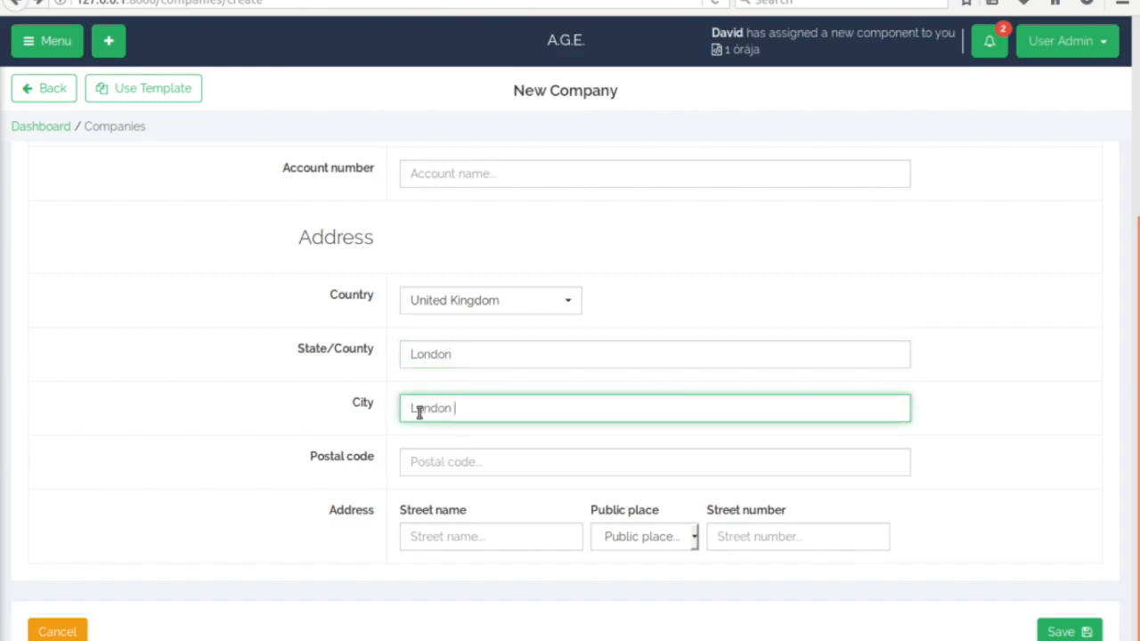
Fill in the company's postal code and street address with street as the public place, and save the company.
{"action": "left_click", "coordinate": [460, 464]}
{"action": "type", "text": "ABC123"}
{"action": "left_click", "coordinate": [442, 542]}
{"action": "type", "text": "London"}
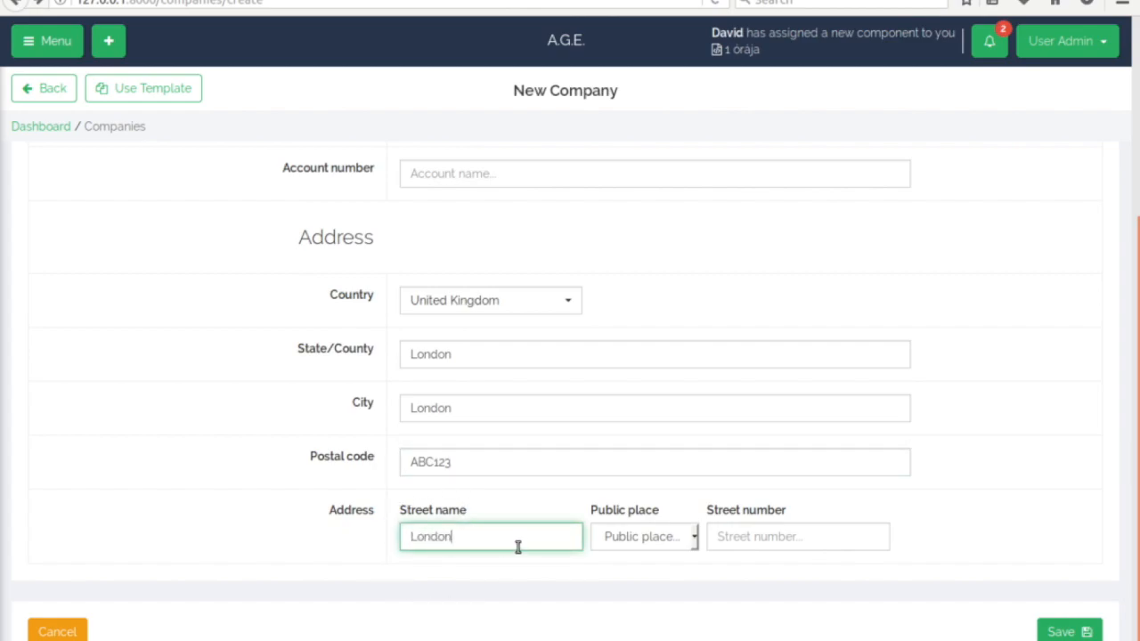
{"action": "left_click", "coordinate": [649, 542]}
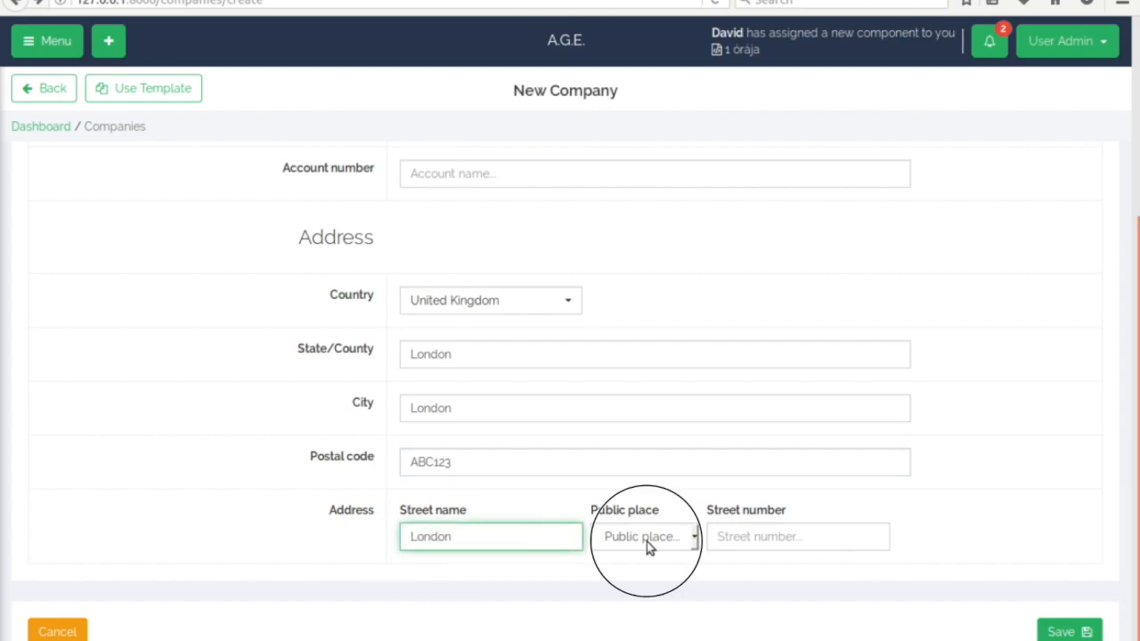
{"action": "type", "text": "street"}
{"action": "left_click", "coordinate": [722, 536]}
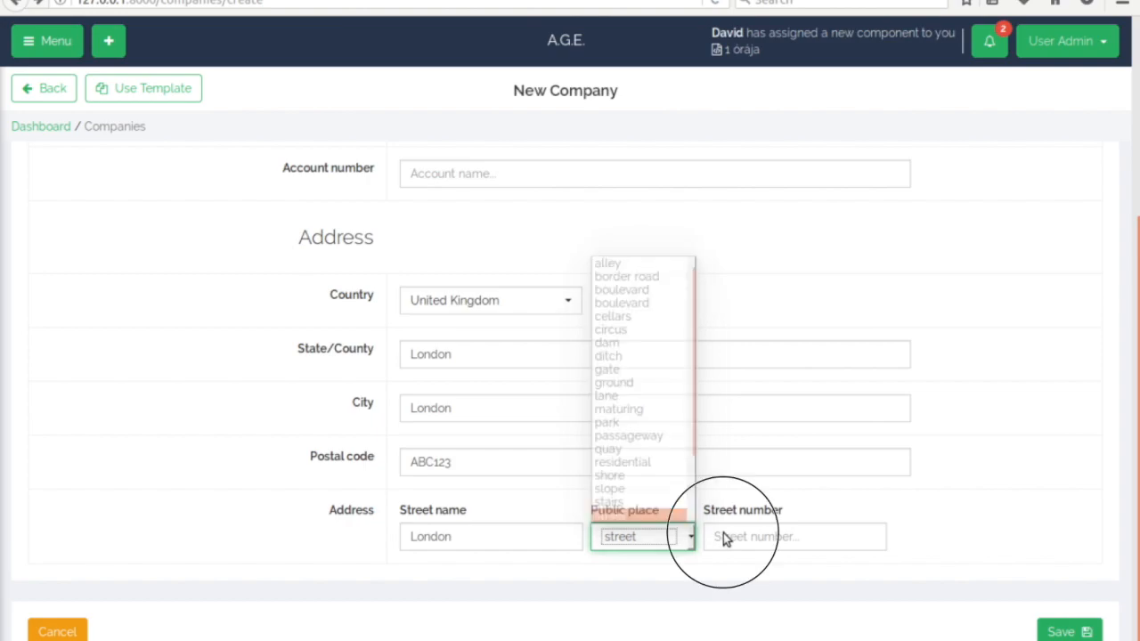
{"action": "type", "text": "1"}
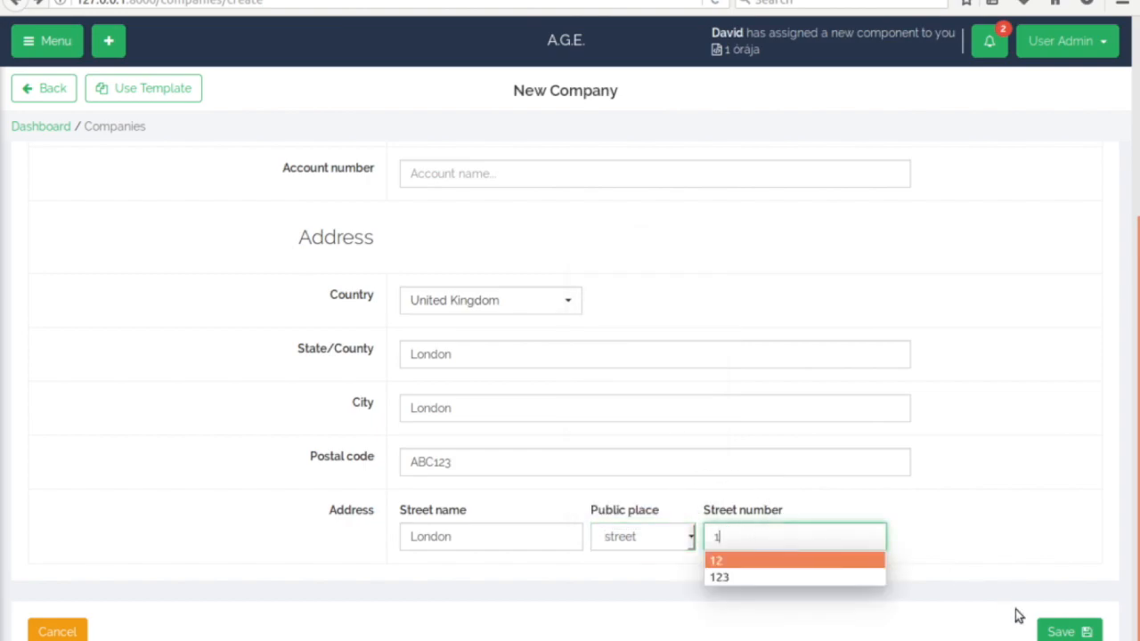
{"action": "left_click", "coordinate": [1059, 632]}
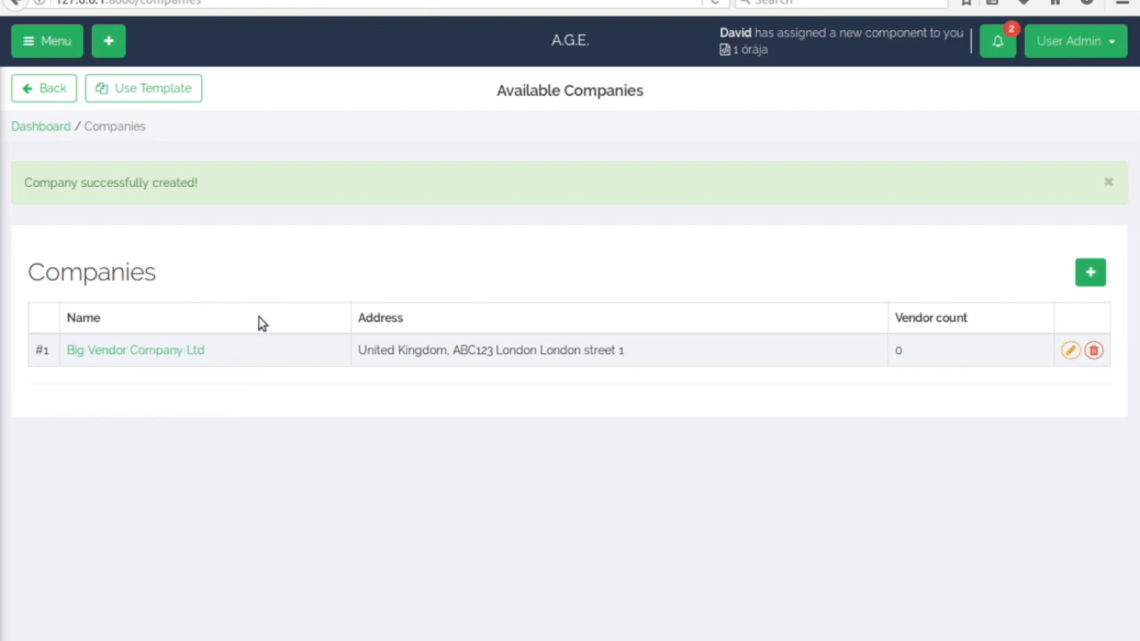
Open vendor #23 from the vendor list for editing.
{"action": "left_click", "coordinate": [34, 44]}
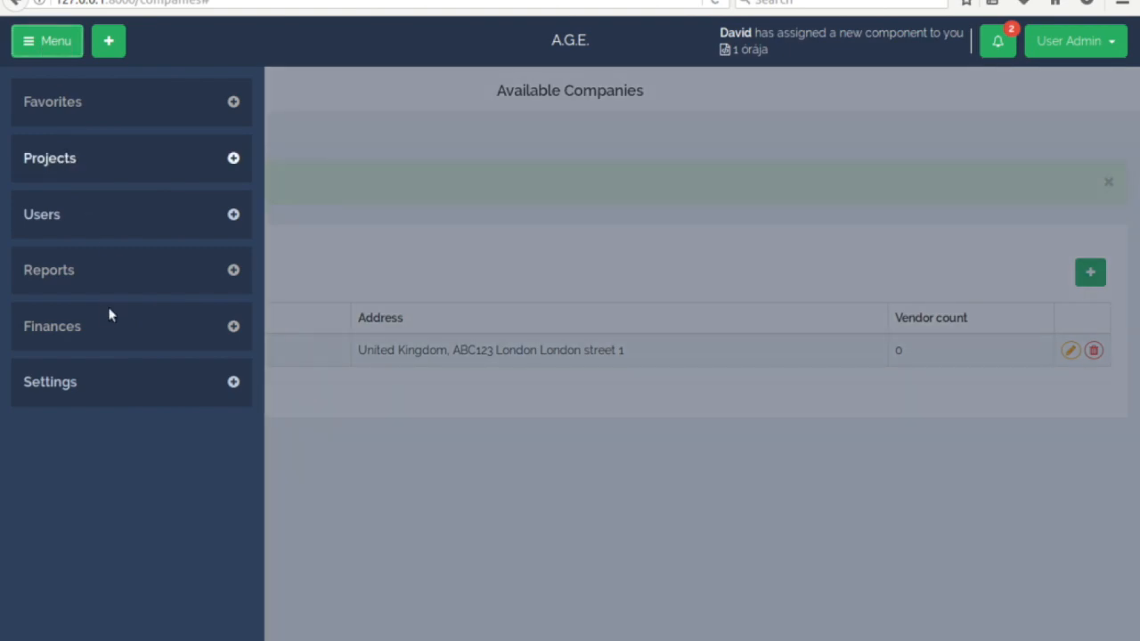
{"action": "left_click", "coordinate": [48, 221]}
{"action": "left_click", "coordinate": [50, 257]}
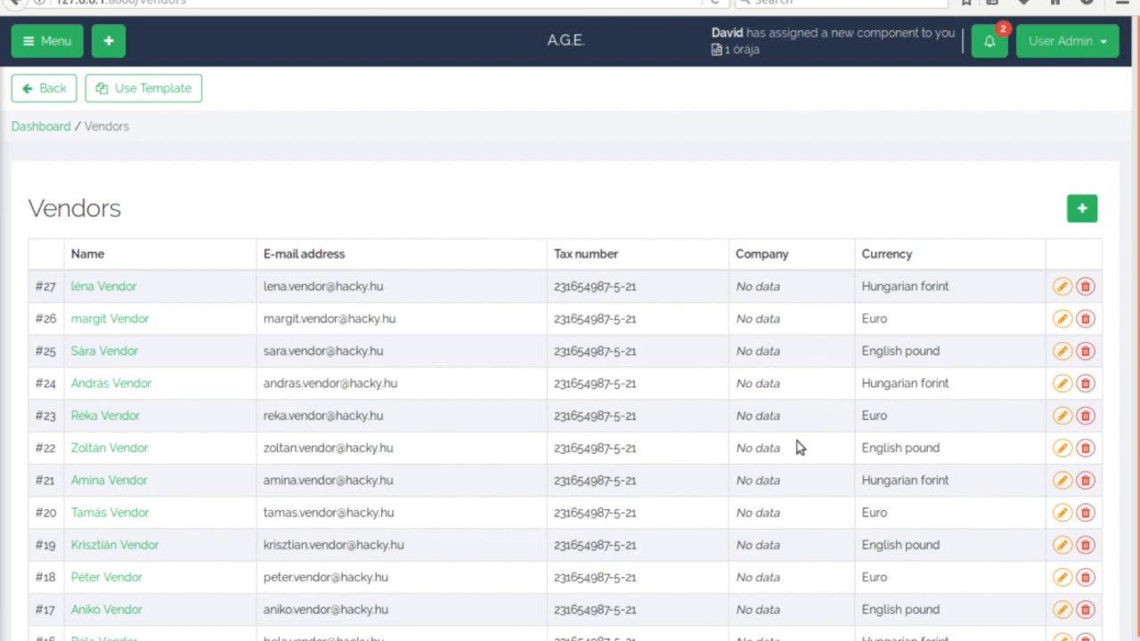
{"action": "left_click", "coordinate": [1062, 417]}
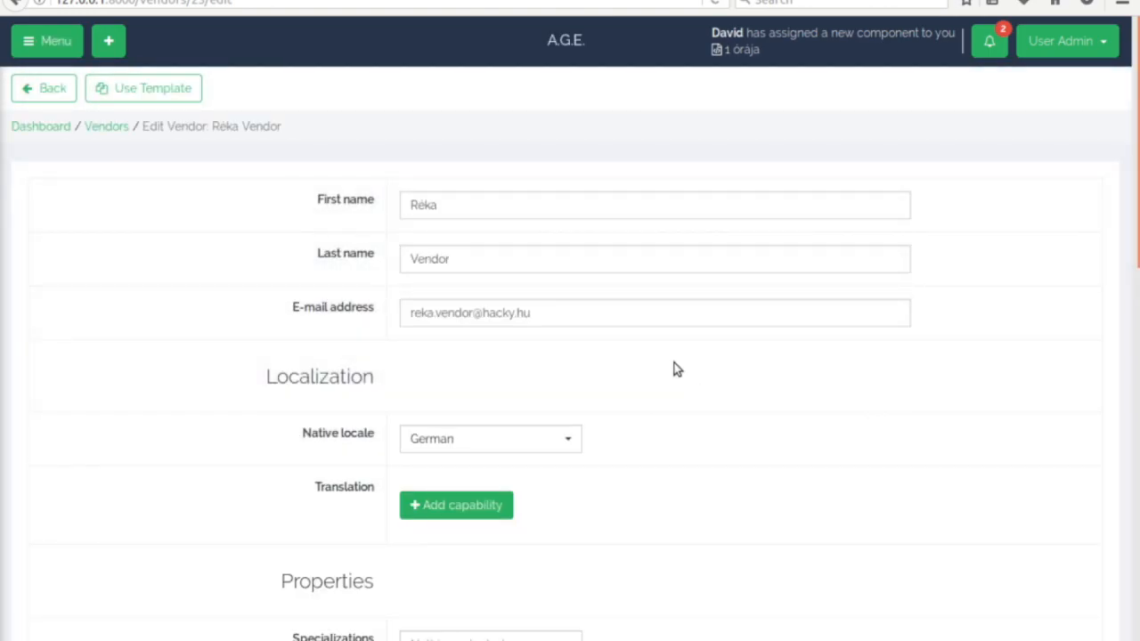
Add a translation capability from English to German for the vendor.
{"action": "scroll", "coordinate": [697, 448], "scroll_direction": "down", "scroll_amount": 3}
{"action": "left_click", "coordinate": [471, 329]}
{"action": "left_click", "coordinate": [488, 328]}
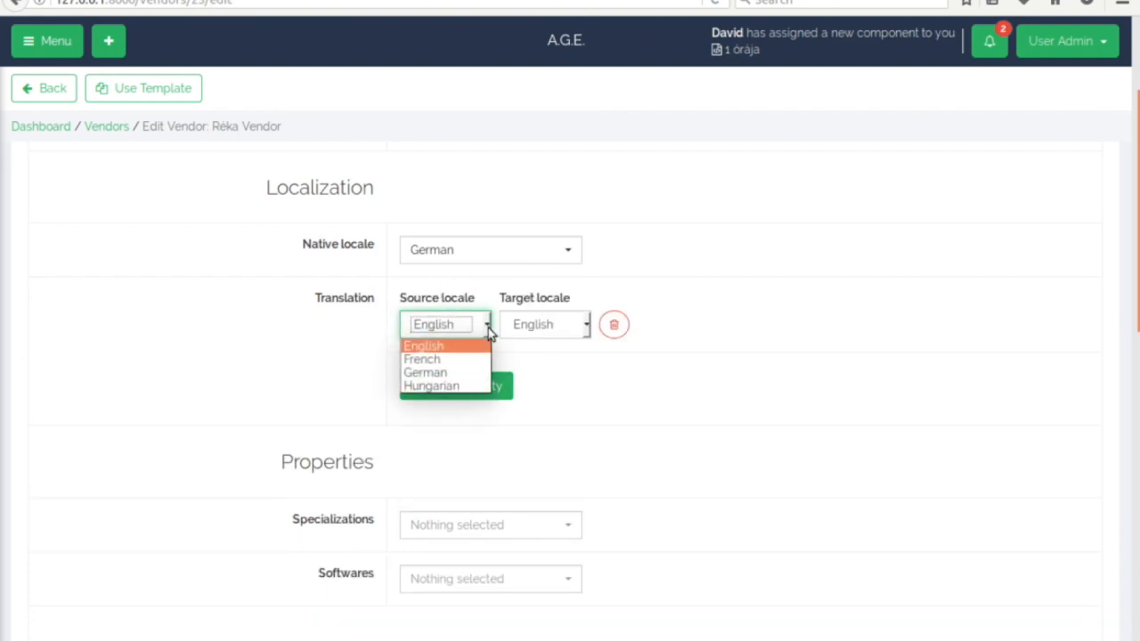
{"action": "left_click", "coordinate": [425, 348]}
{"action": "left_click", "coordinate": [558, 326]}
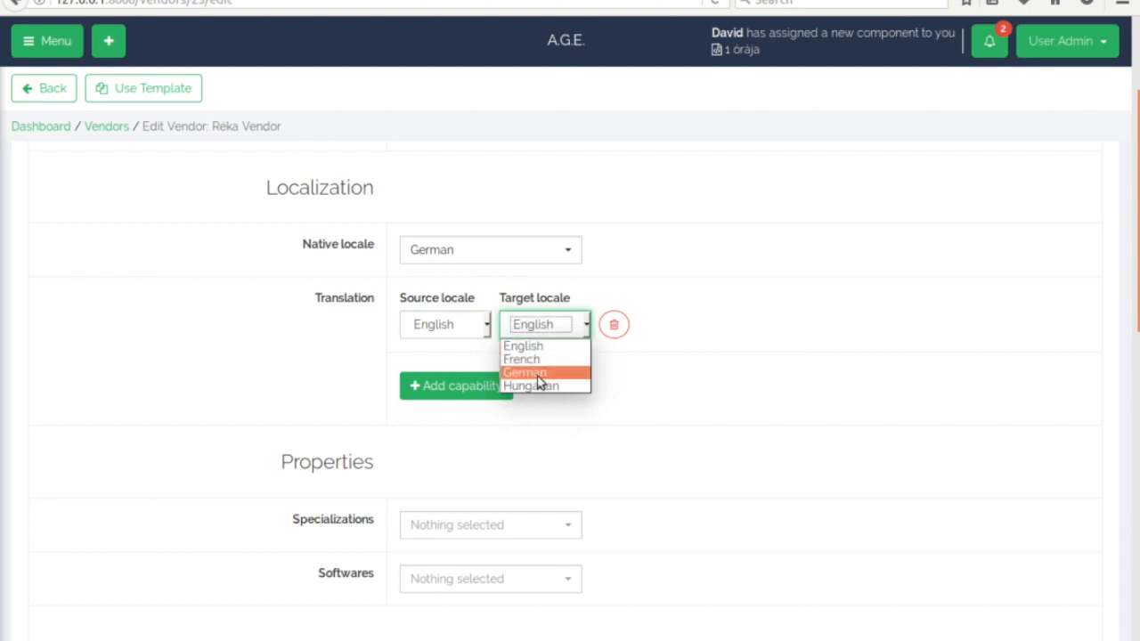
{"action": "left_click", "coordinate": [523, 372]}
Add a second translation capability from French to German.
{"action": "left_click", "coordinate": [466, 387]}
{"action": "left_click", "coordinate": [463, 394]}
{"action": "left_click", "coordinate": [433, 430]}
{"action": "left_click", "coordinate": [529, 397]}
{"action": "left_click", "coordinate": [532, 442]}
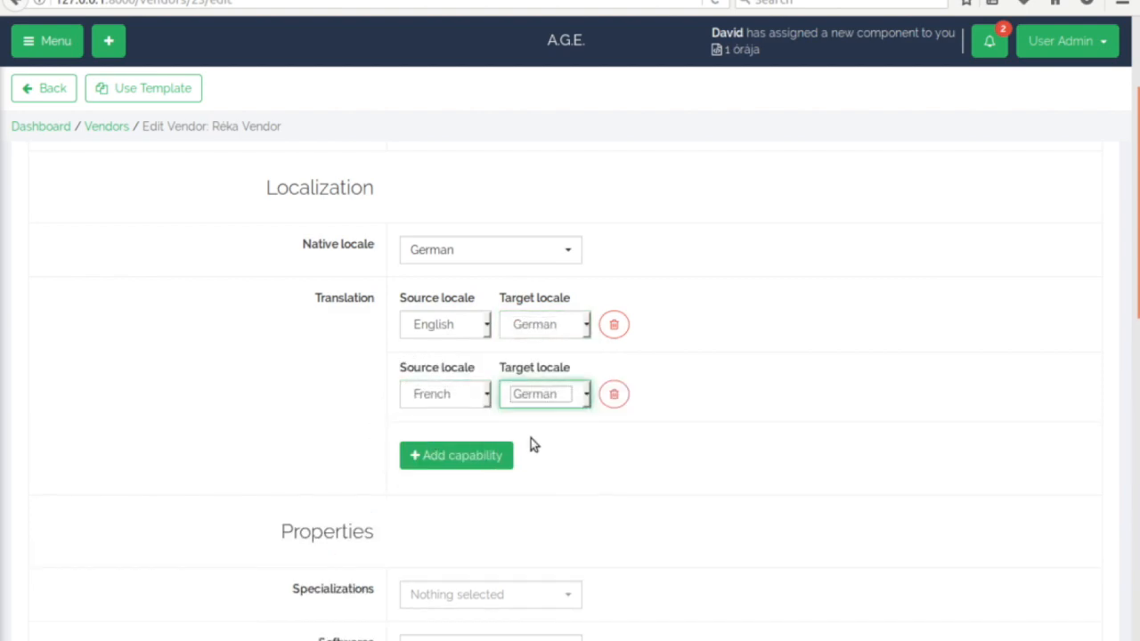
Set the vendor's specializations to Industry and Math.
{"action": "scroll", "coordinate": [701, 468], "scroll_direction": "down", "scroll_amount": 3}
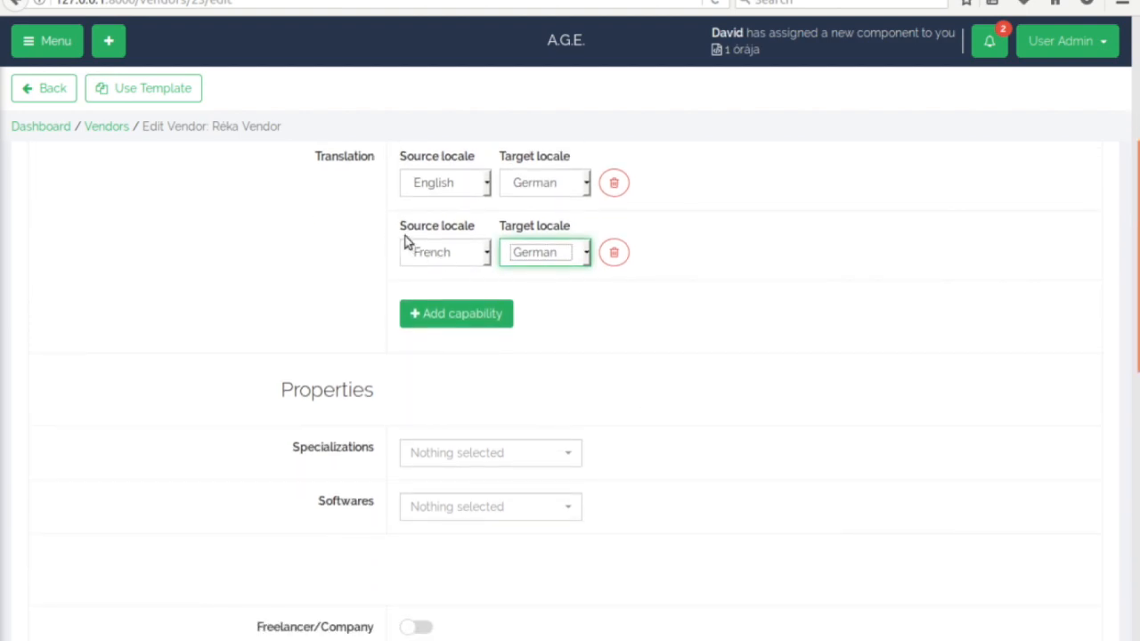
{"action": "left_click", "coordinate": [488, 321]}
{"action": "scroll", "coordinate": [733, 415], "scroll_direction": "down", "scroll_amount": 2}
{"action": "left_click", "coordinate": [557, 358]}
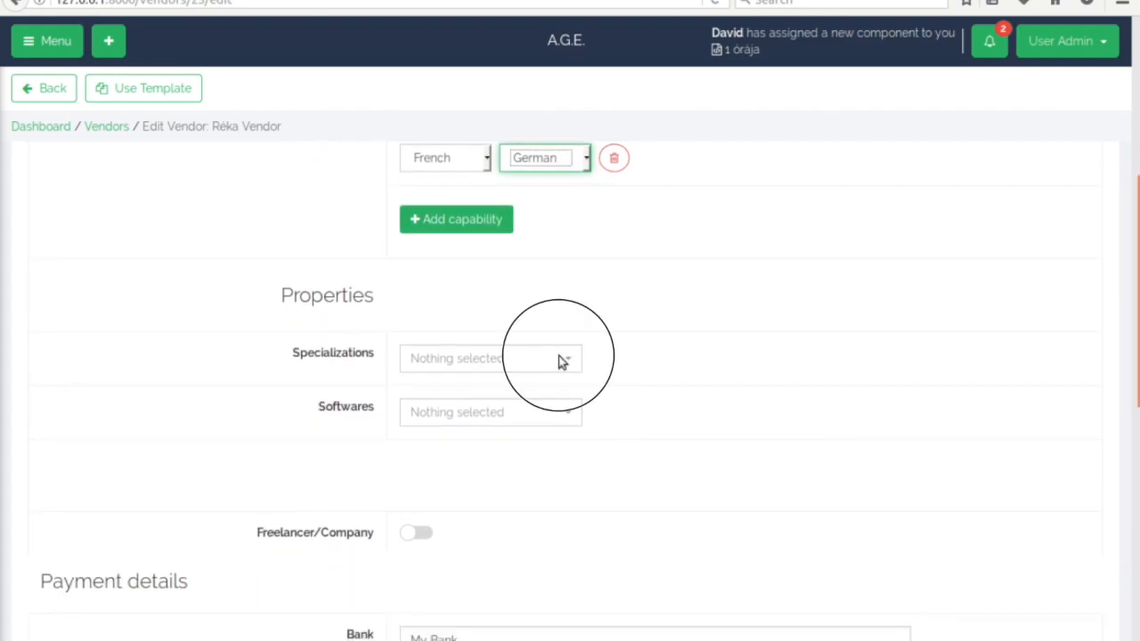
{"action": "left_click", "coordinate": [435, 558]}
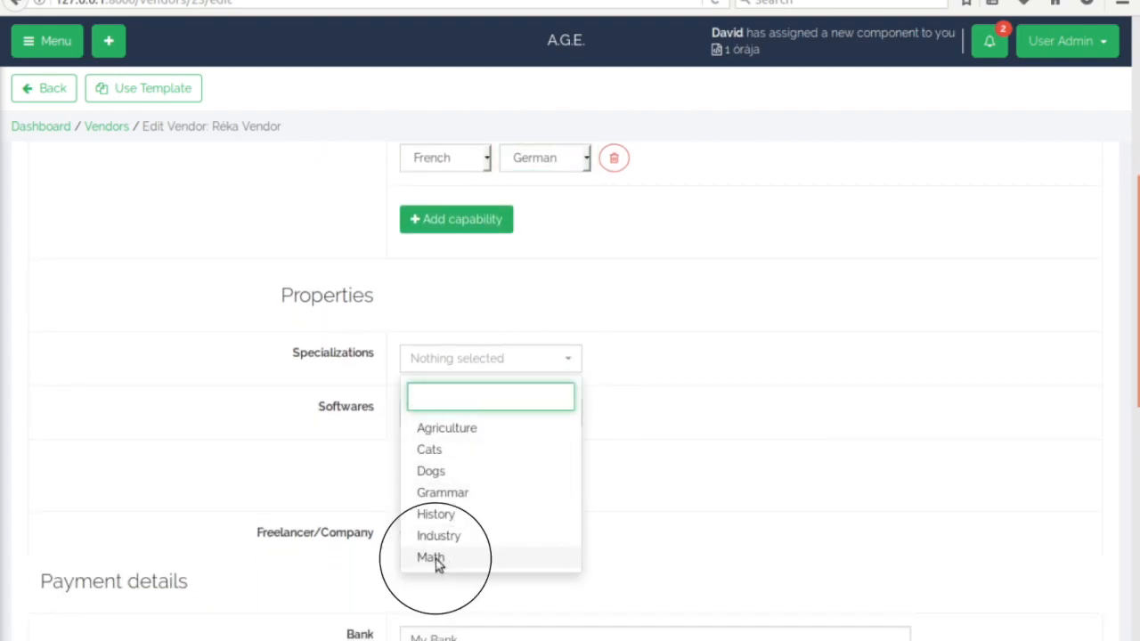
{"action": "left_click", "coordinate": [439, 536]}
{"action": "left_click", "coordinate": [585, 425]}
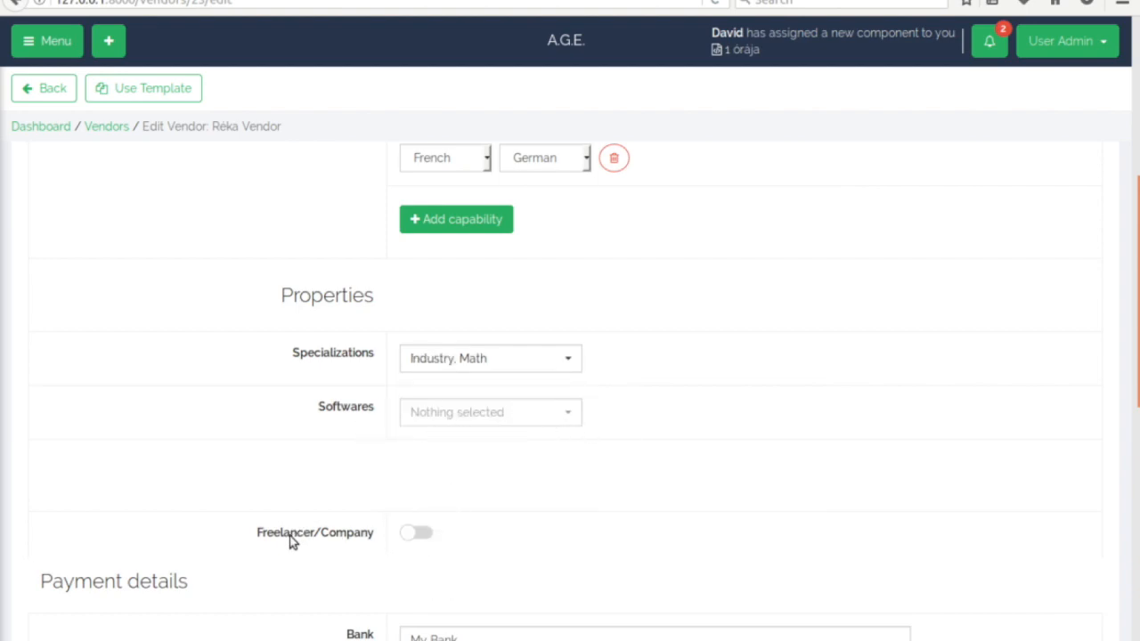
Switch the vendor from freelancer to company, assign the company BVCL, and save the vendor.
{"action": "left_click", "coordinate": [412, 534]}
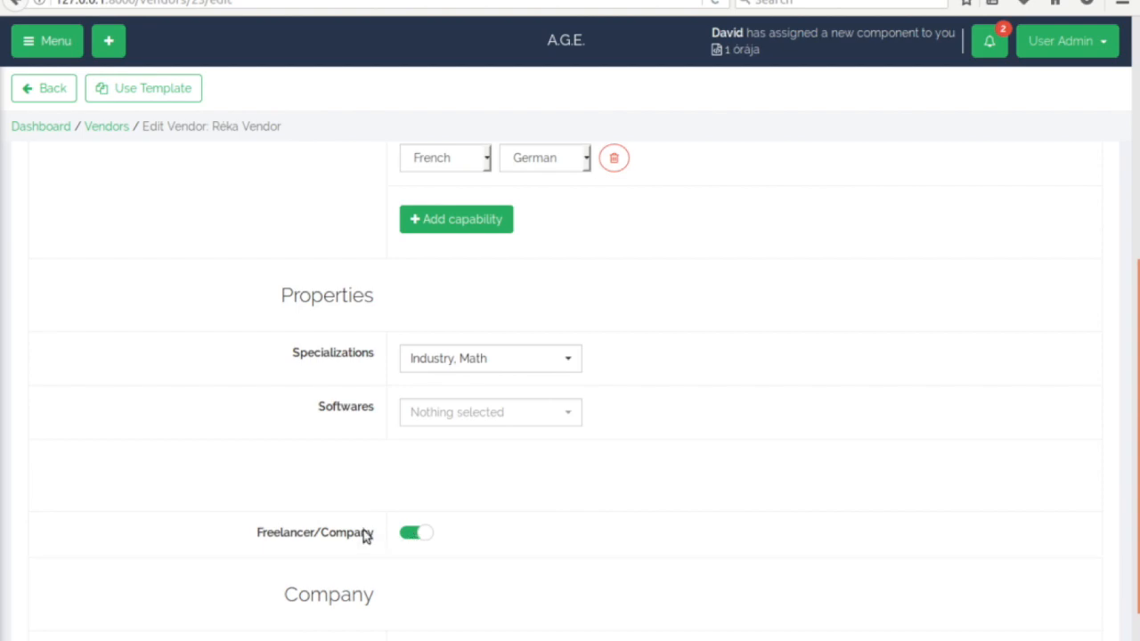
{"action": "scroll", "coordinate": [576, 544], "scroll_direction": "down", "scroll_amount": 2}
{"action": "left_click", "coordinate": [471, 560]}
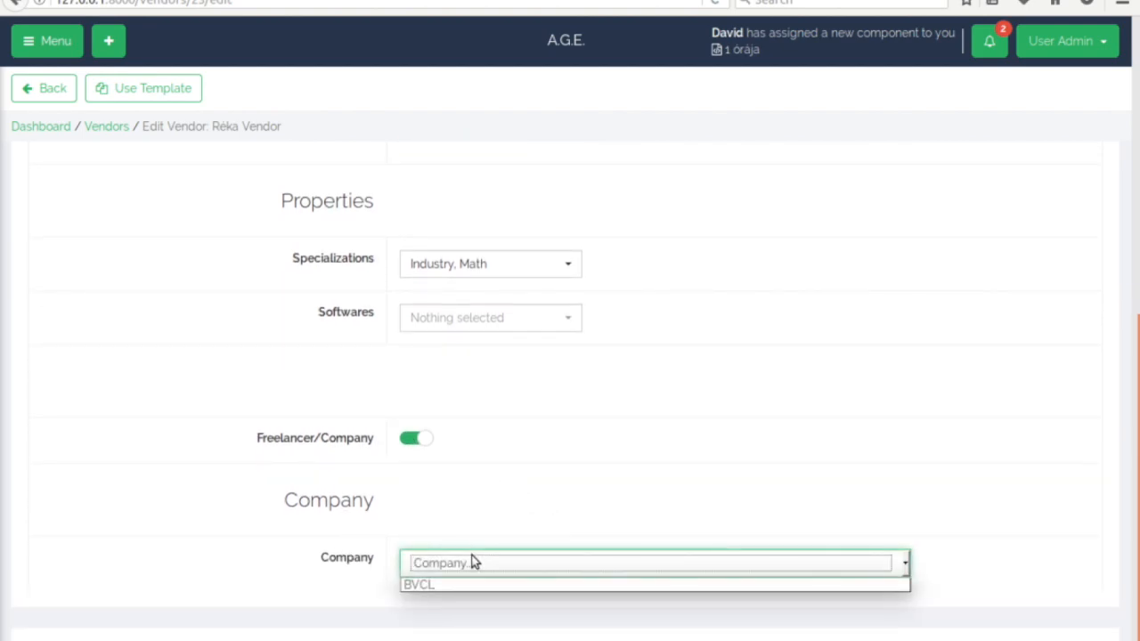
{"action": "left_click", "coordinate": [421, 587]}
{"action": "left_click", "coordinate": [1068, 640]}
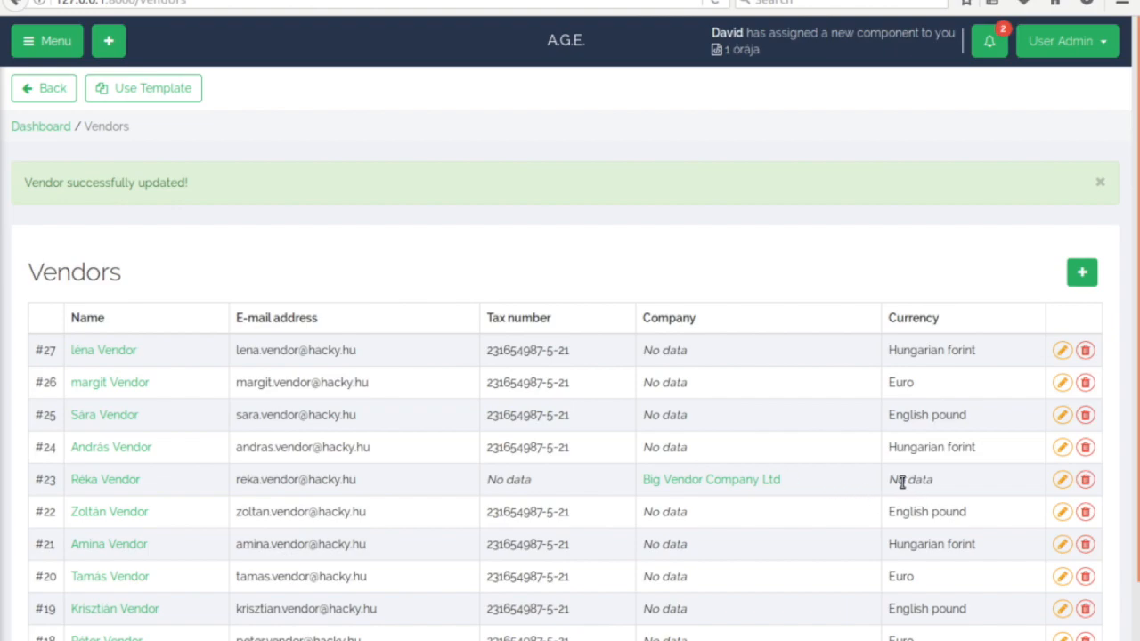
Check the currency entry of vendor #23 in the list and open vendor #26 for editing.
{"action": "left_click_drag", "start_coordinate": [893, 481], "coordinate": [934, 481]}
{"action": "scroll", "coordinate": [346, 517], "scroll_direction": "down", "scroll_amount": 2}
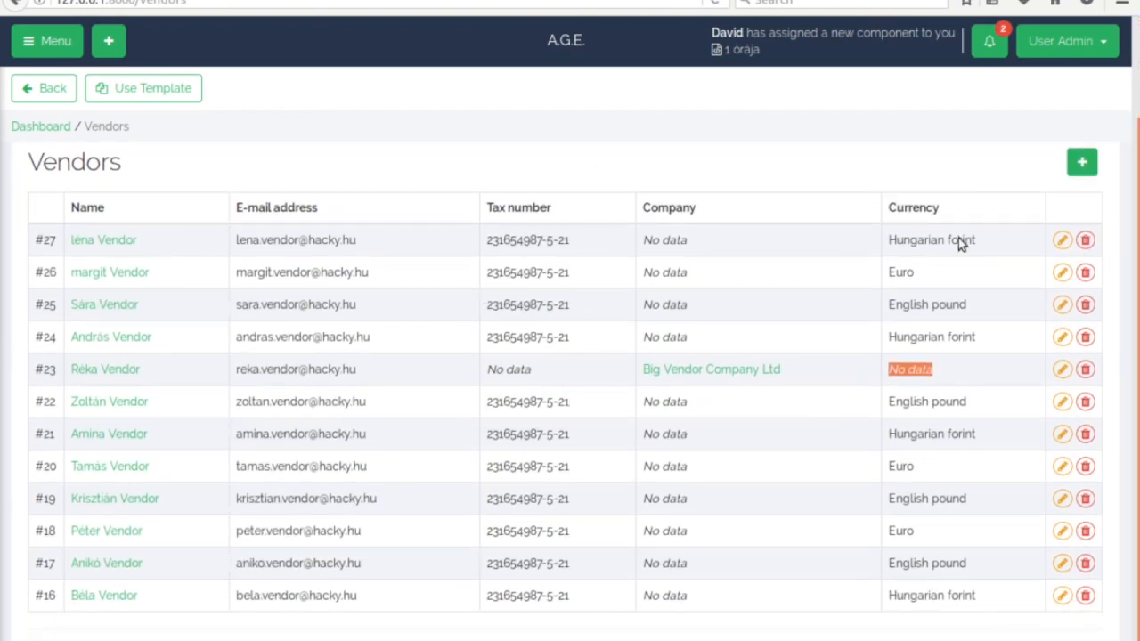
{"action": "left_click", "coordinate": [1063, 272]}
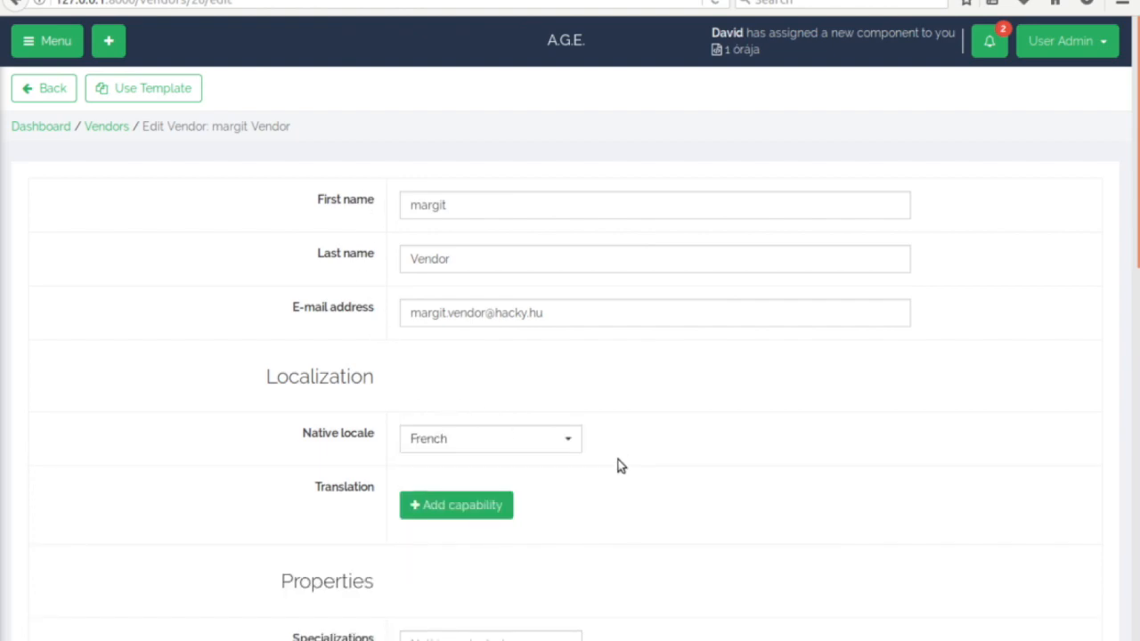
Add a translation capability from French to Hungarian for vendor #26.
{"action": "scroll", "coordinate": [583, 377], "scroll_direction": "down", "scroll_amount": 3}
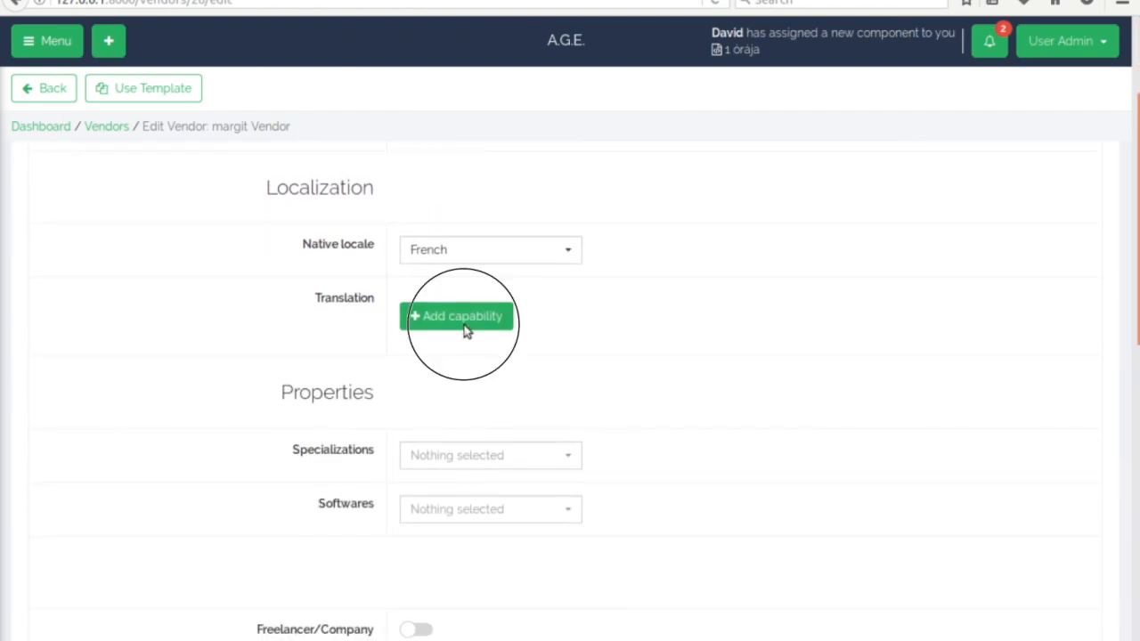
{"action": "left_click", "coordinate": [464, 325]}
{"action": "left_click", "coordinate": [440, 326]}
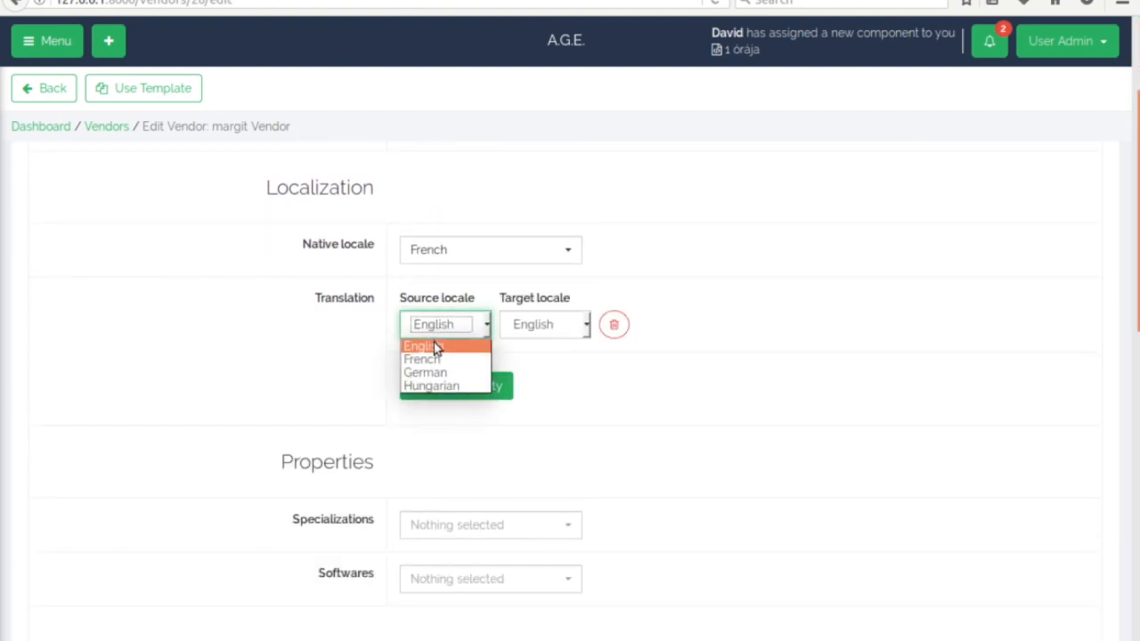
{"action": "left_click", "coordinate": [424, 359]}
{"action": "left_click", "coordinate": [554, 325]}
{"action": "left_click", "coordinate": [532, 387]}
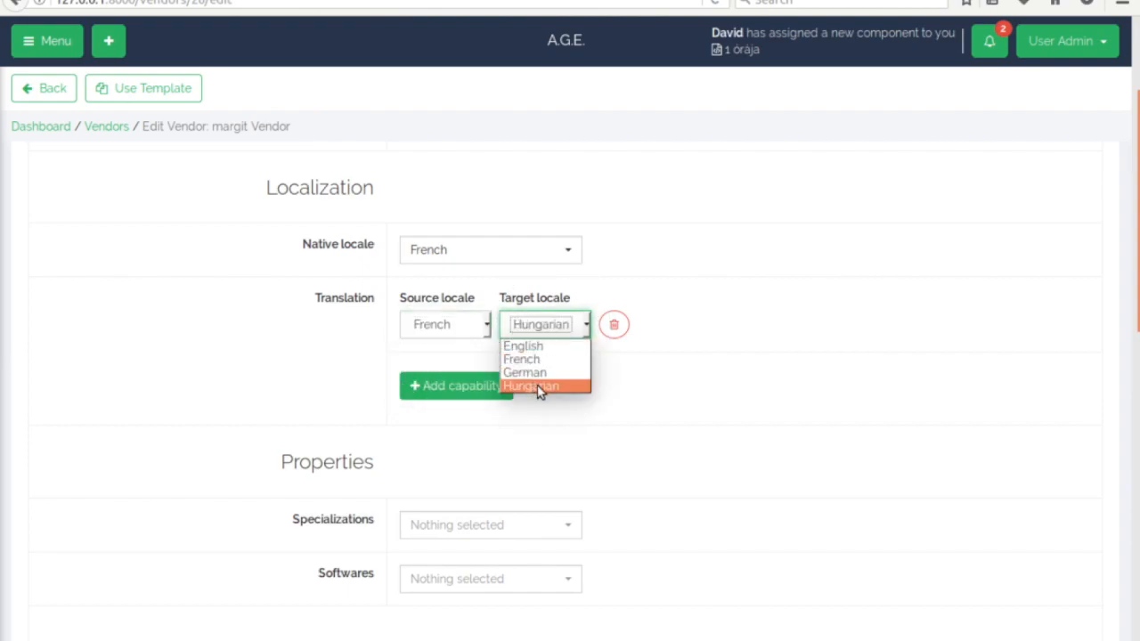
Add a second translation capability for the vendor, from Hungarian to French.
{"action": "left_click", "coordinate": [438, 387]}
{"action": "left_click", "coordinate": [434, 394]}
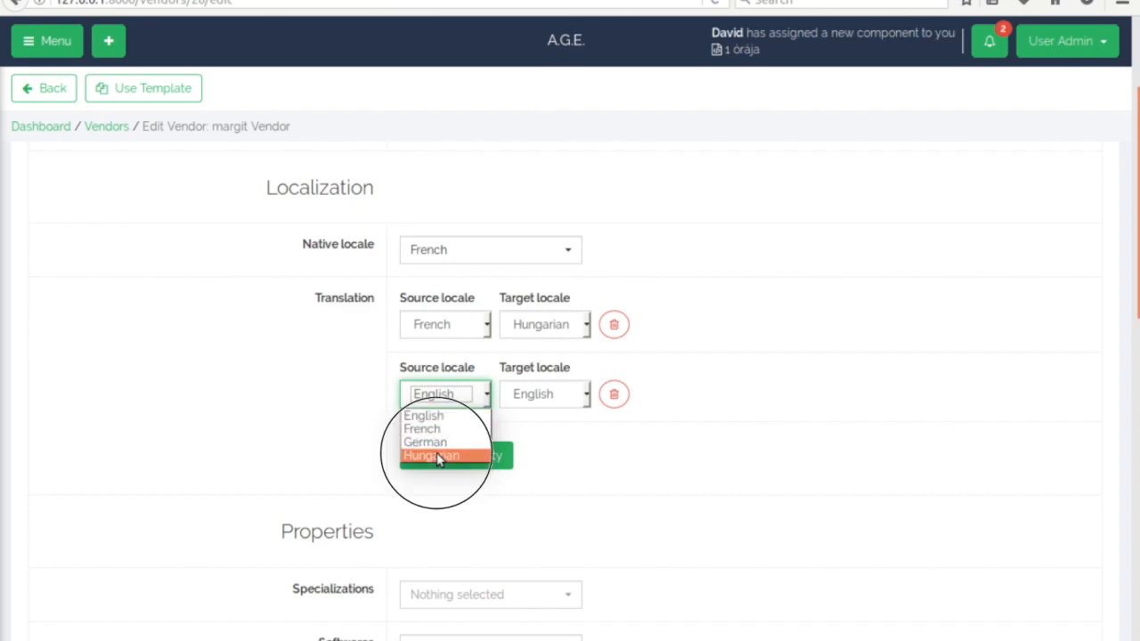
{"action": "left_click", "coordinate": [438, 458]}
{"action": "left_click", "coordinate": [523, 405]}
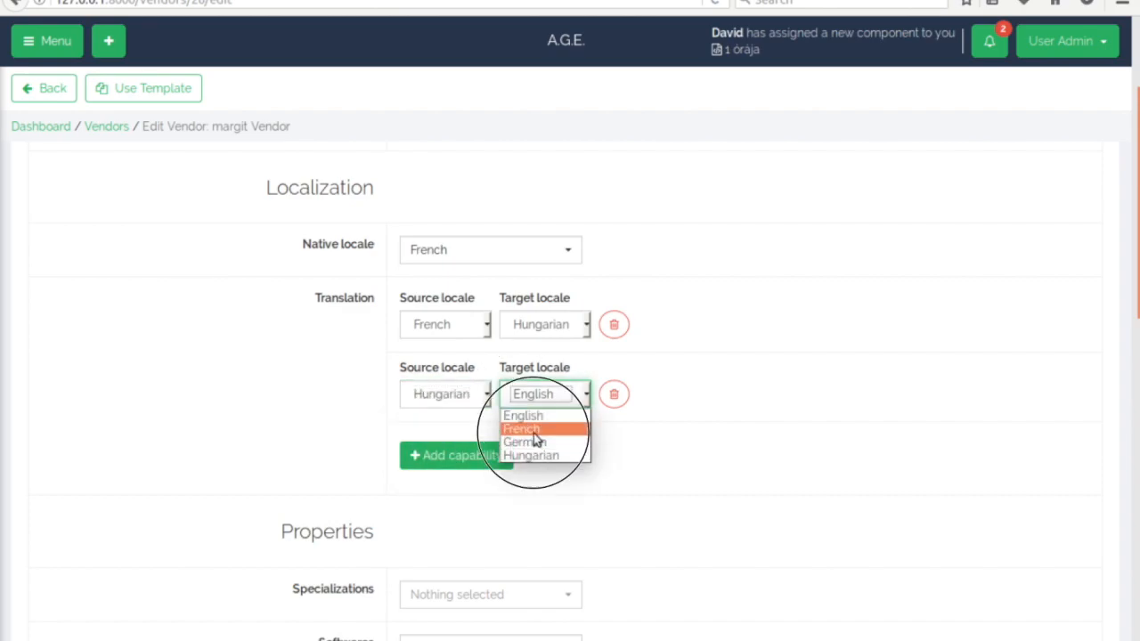
{"action": "left_click", "coordinate": [534, 431]}
Switch vendor #26 from freelancer to company, assign the company BVCL, and save the vendor.
{"action": "scroll", "coordinate": [619, 508], "scroll_direction": "down", "scroll_amount": 3}
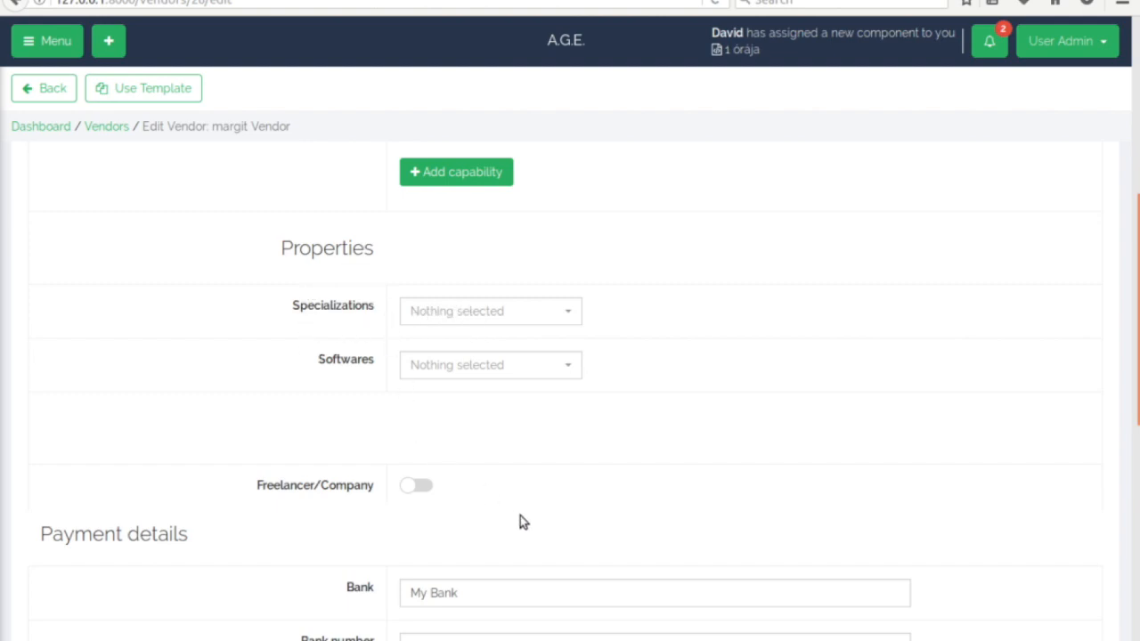
{"action": "scroll", "coordinate": [521, 516], "scroll_direction": "down", "scroll_amount": 1}
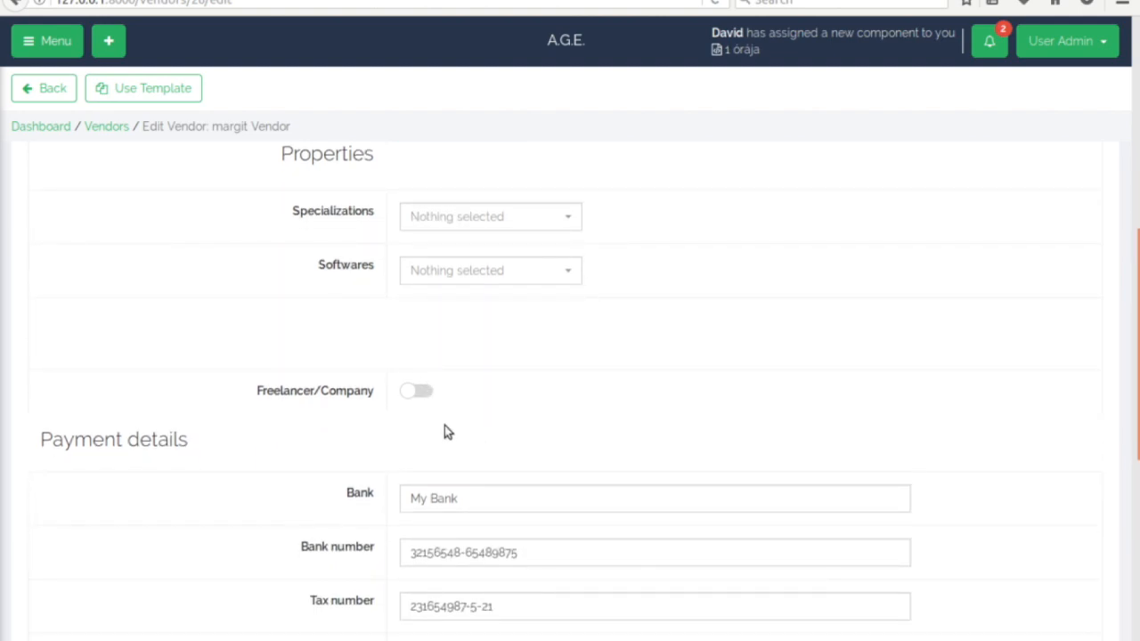
{"action": "left_click", "coordinate": [407, 395]}
{"action": "left_click", "coordinate": [499, 547]}
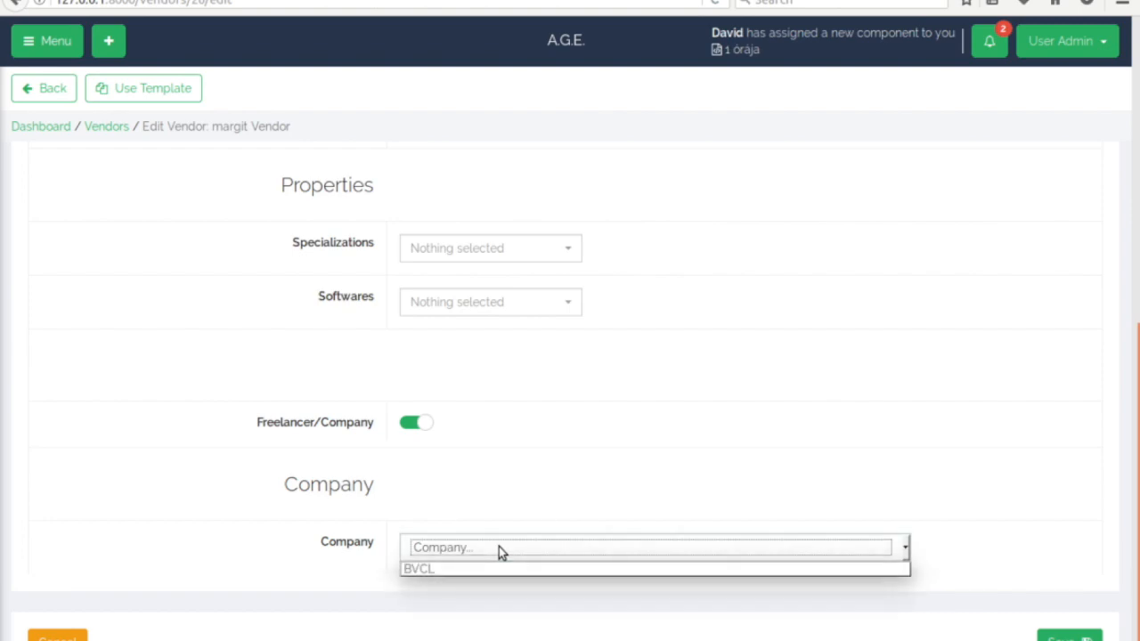
{"action": "left_click", "coordinate": [434, 575]}
{"action": "left_click", "coordinate": [1063, 633]}
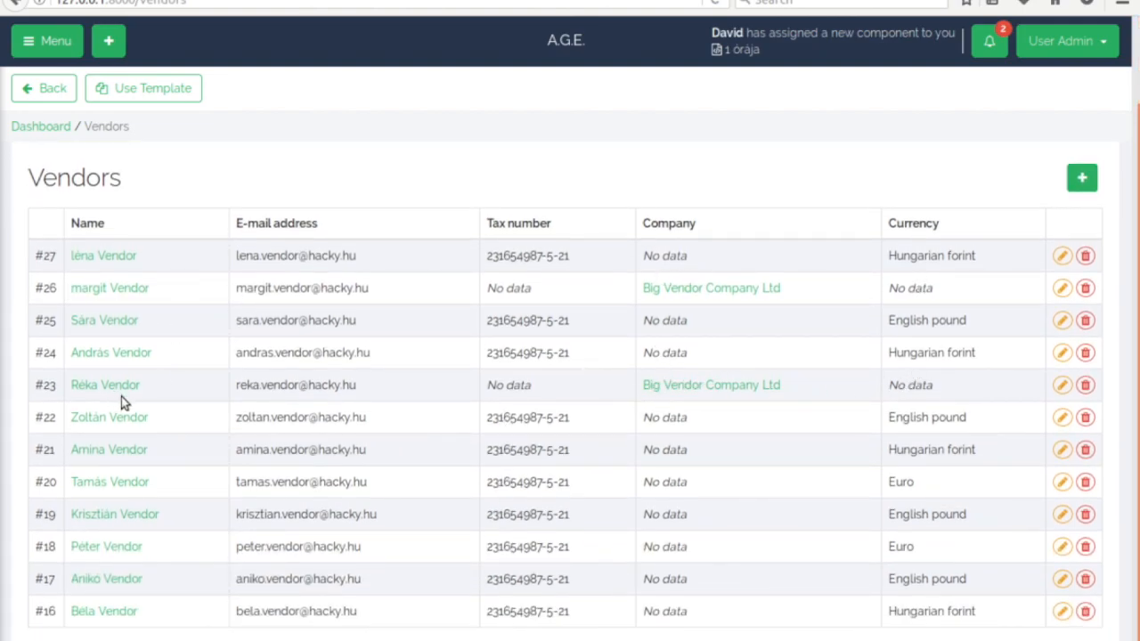
Open the companies list and check the vendor count of Big Vendor Company Ltd.
{"action": "left_click", "coordinate": [45, 42]}
{"action": "left_click", "coordinate": [50, 382]}
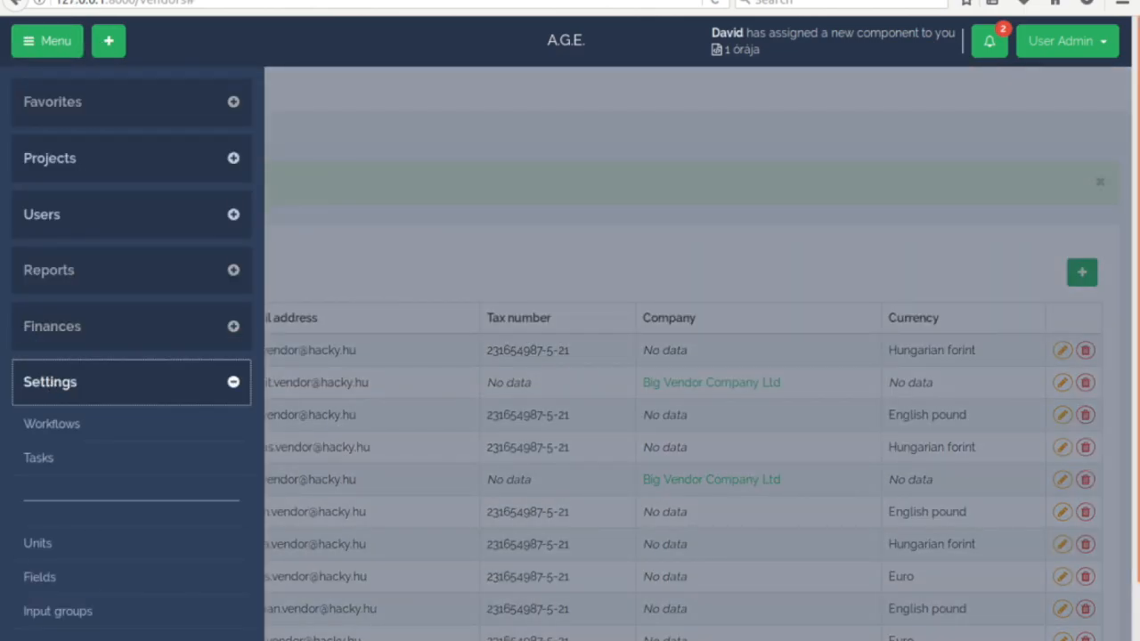
{"action": "scroll", "coordinate": [110, 522], "scroll_direction": "down", "scroll_amount": 5}
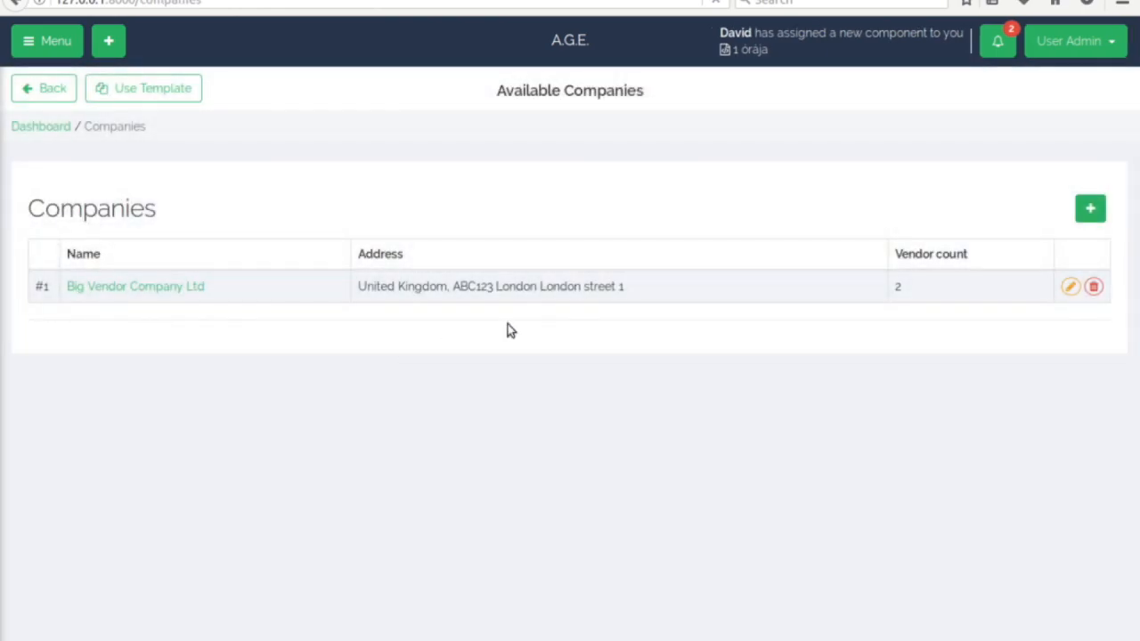
{"action": "double_click", "coordinate": [896, 288]}
Open the TER workflow for editing and remove the Review task from its sequence.
{"action": "left_click", "coordinate": [28, 50]}
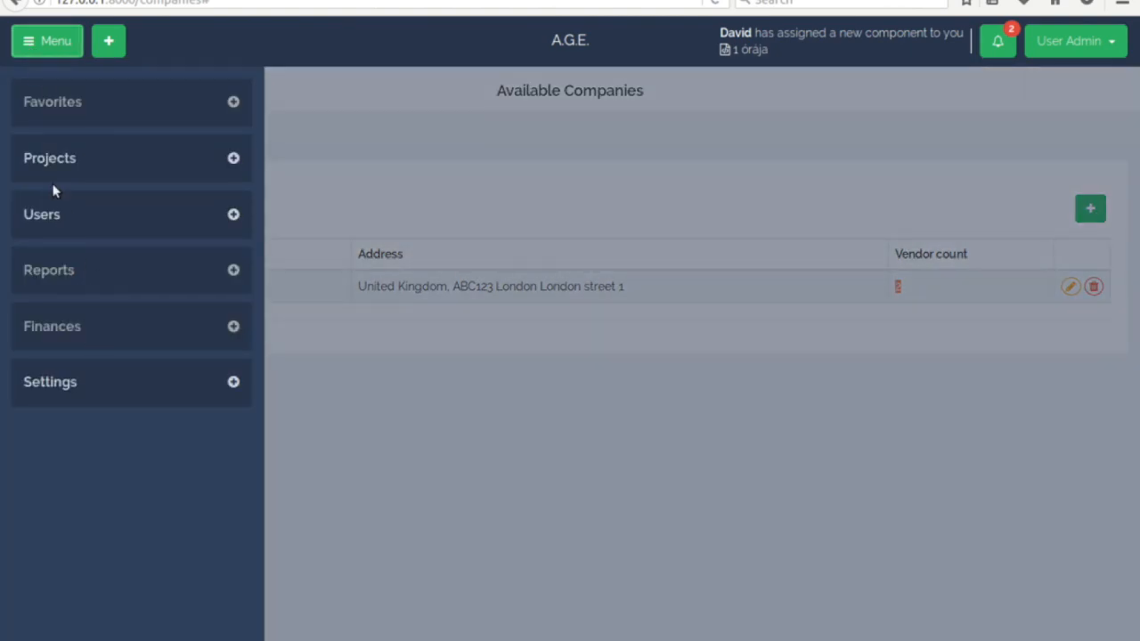
{"action": "left_click", "coordinate": [72, 390]}
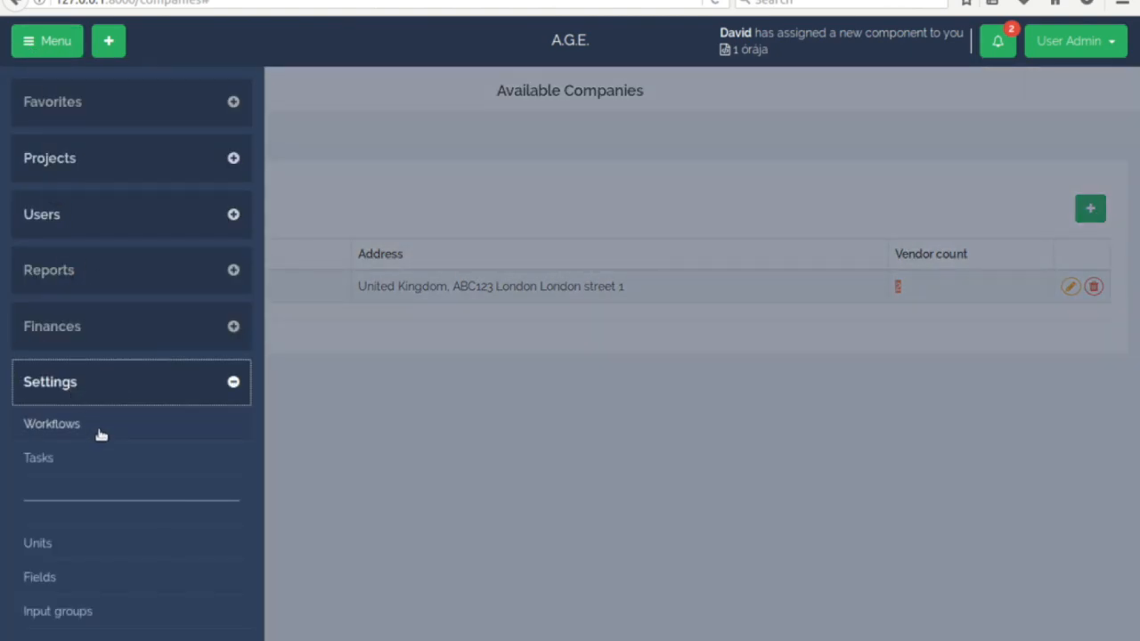
{"action": "left_click", "coordinate": [41, 430]}
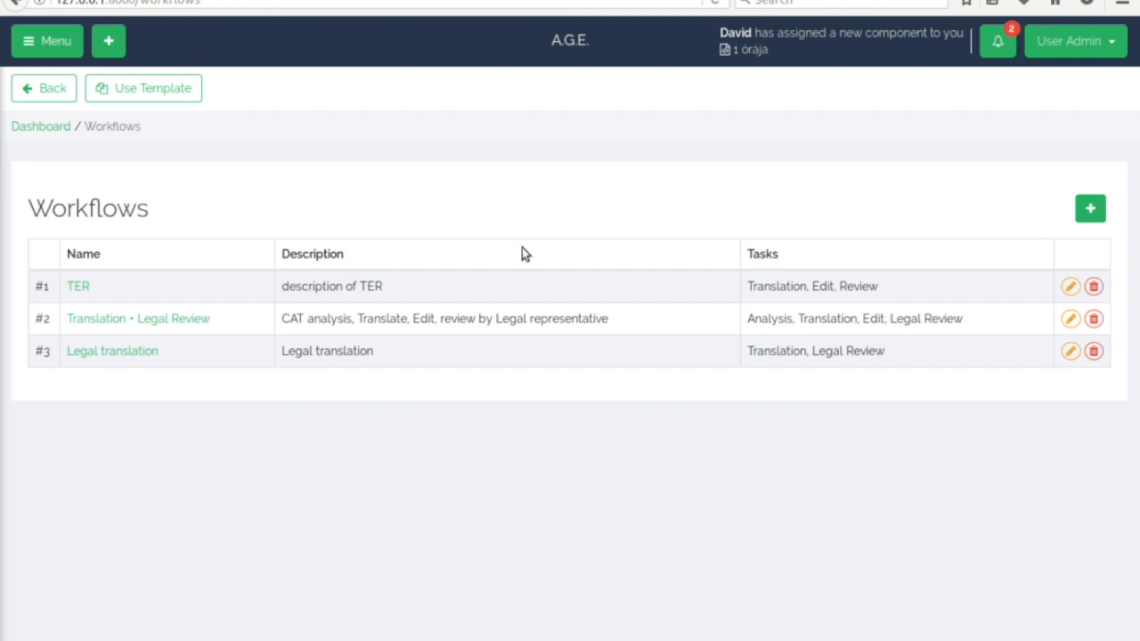
{"action": "left_click", "coordinate": [1070, 287]}
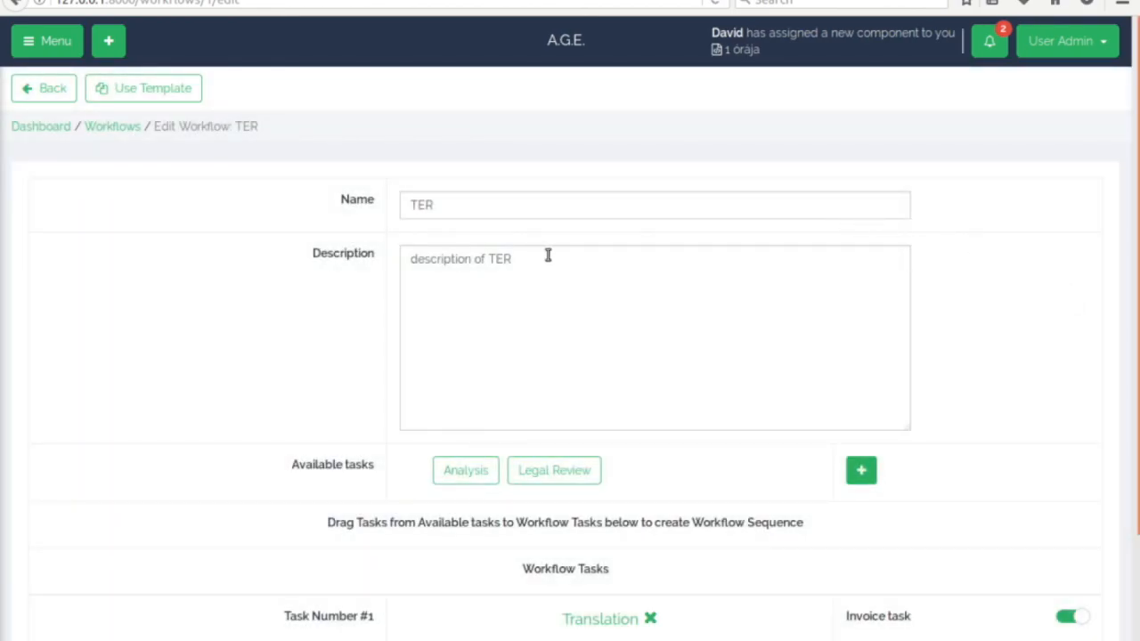
{"action": "scroll", "coordinate": [714, 383], "scroll_direction": "down", "scroll_amount": 2}
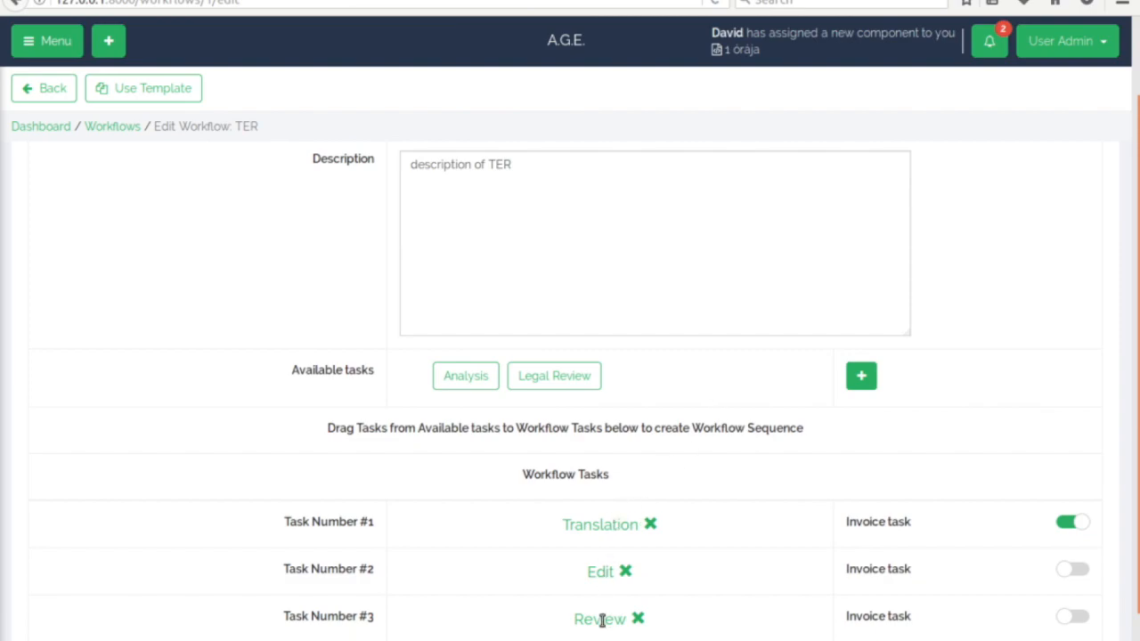
{"action": "left_click", "coordinate": [638, 619]}
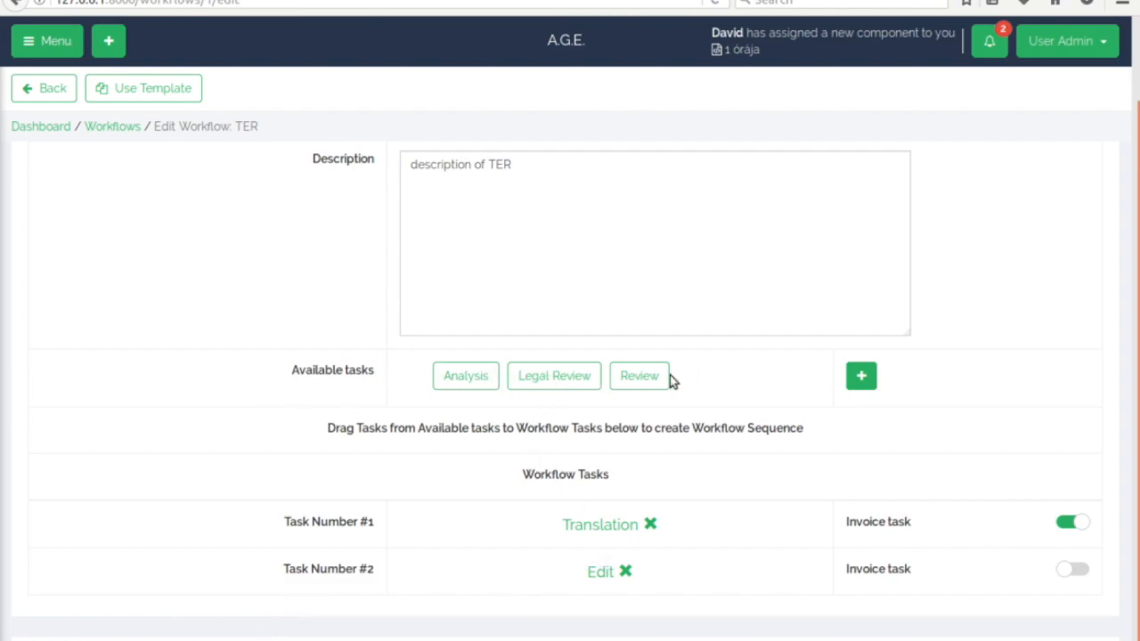
Create a new task named Proofreading with the description "The usual proofreading" and save it.
{"action": "left_click", "coordinate": [862, 377]}
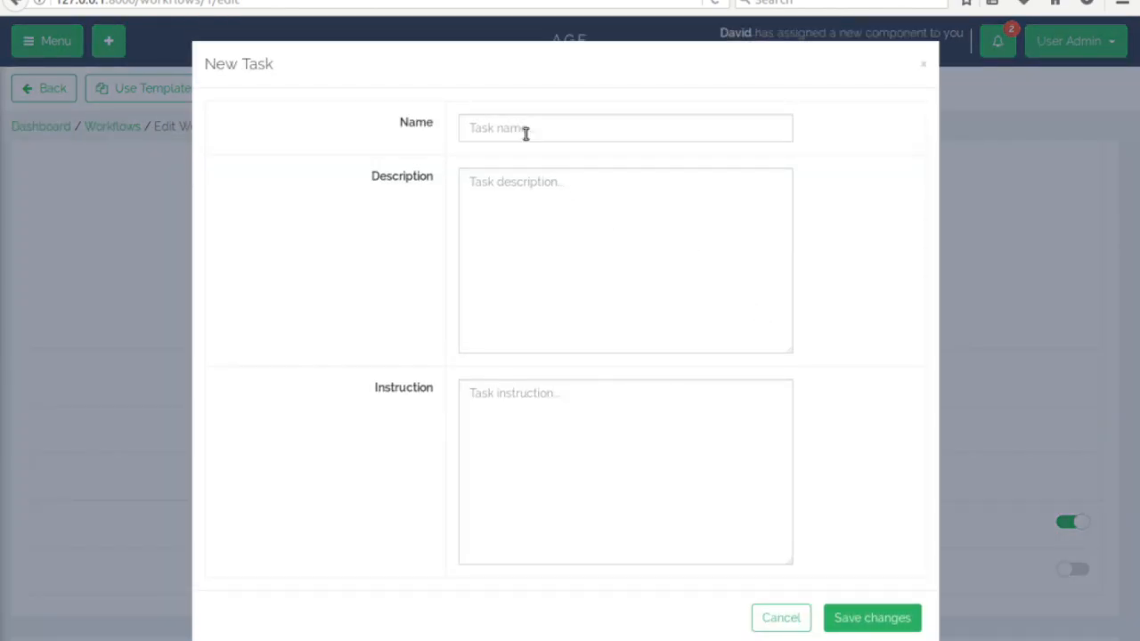
{"action": "left_click", "coordinate": [516, 127]}
{"action": "type", "text": "Proofread"}
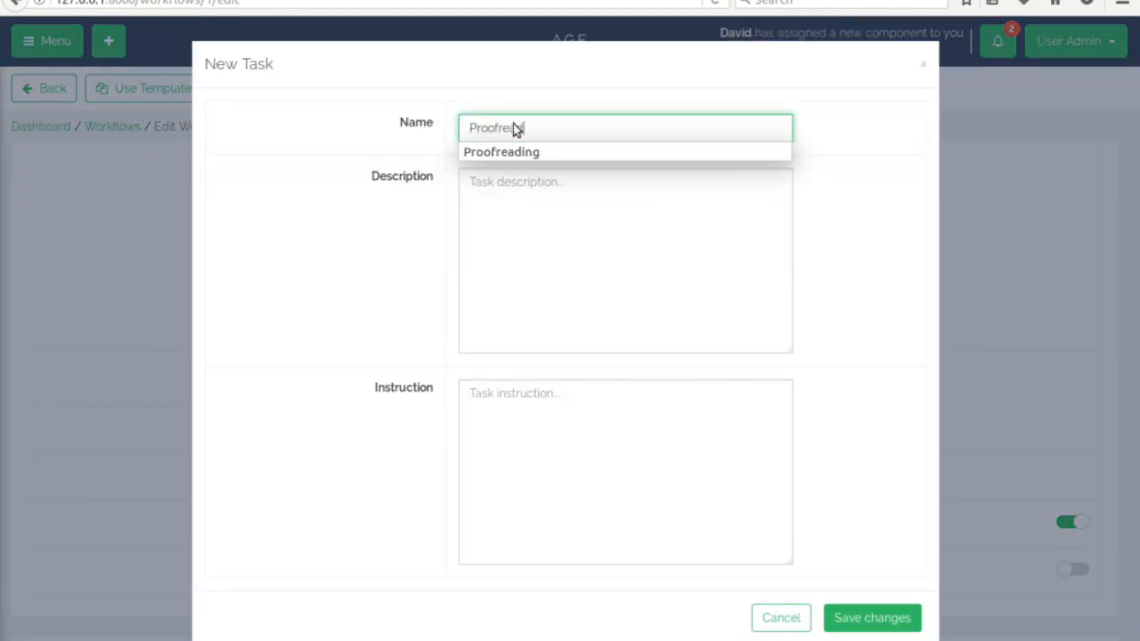
{"action": "type", "text": "ing"}
{"action": "left_click", "coordinate": [584, 207]}
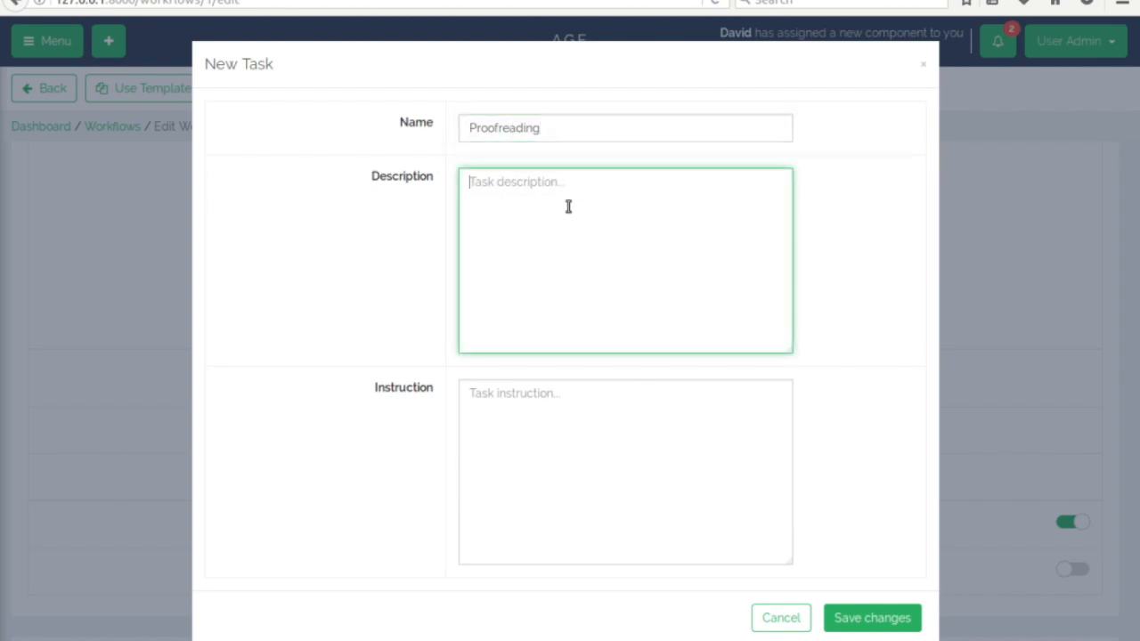
{"action": "type", "text": "The u"}
{"action": "type", "text": "ng"}
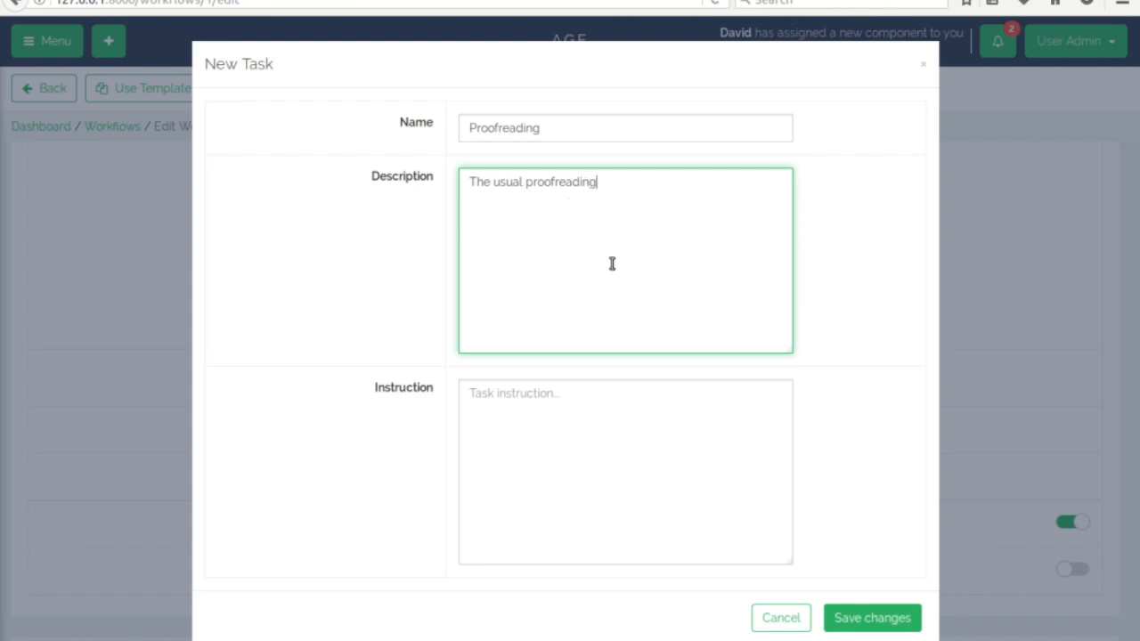
{"action": "left_click", "coordinate": [841, 616]}
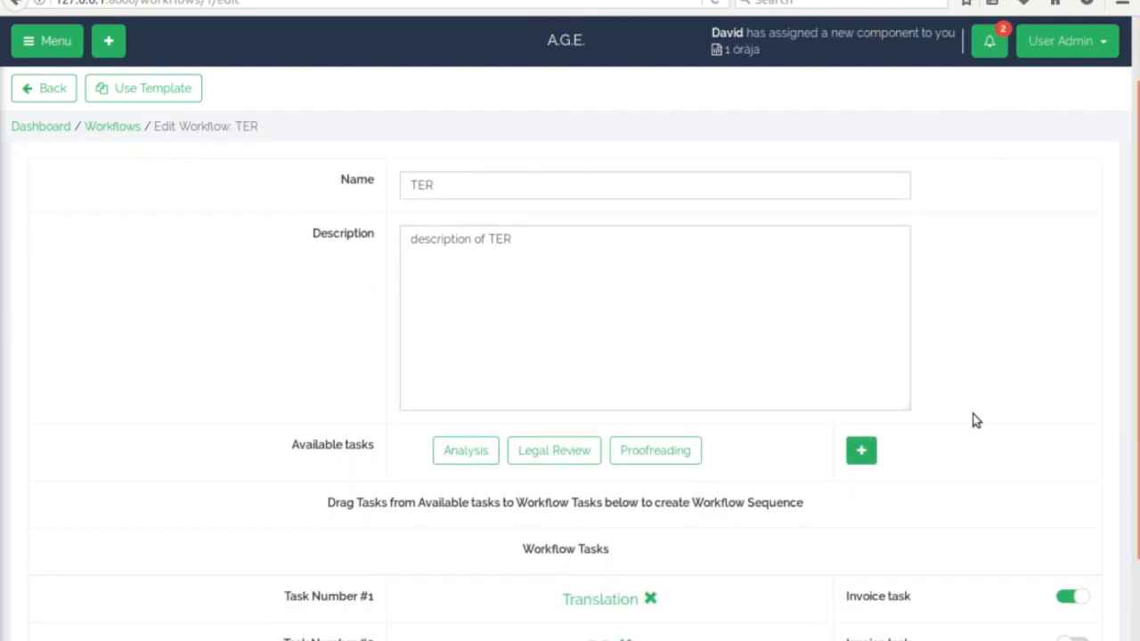
Take the Review task out of the workflow sequence and add Proofreading after Edit as the third task.
{"action": "scroll", "coordinate": [974, 420], "scroll_direction": "down", "scroll_amount": 1}
{"action": "scroll", "coordinate": [972, 311], "scroll_direction": "up", "scroll_amount": 1}
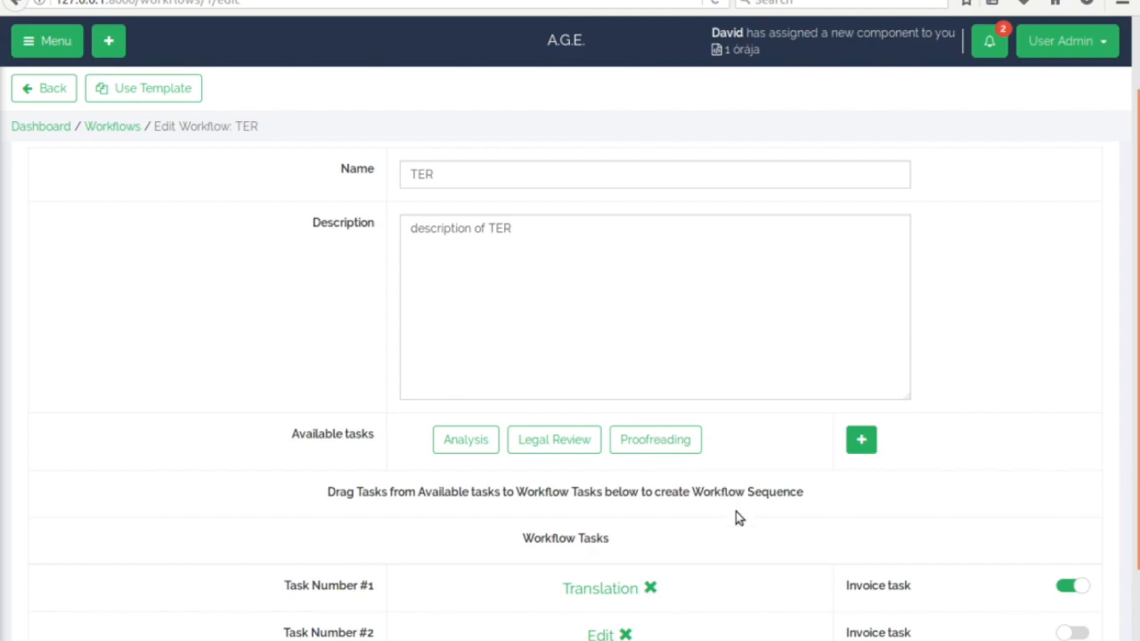
{"action": "scroll", "coordinate": [736, 511], "scroll_direction": "down", "scroll_amount": 1}
{"action": "left_click", "coordinate": [638, 634]}
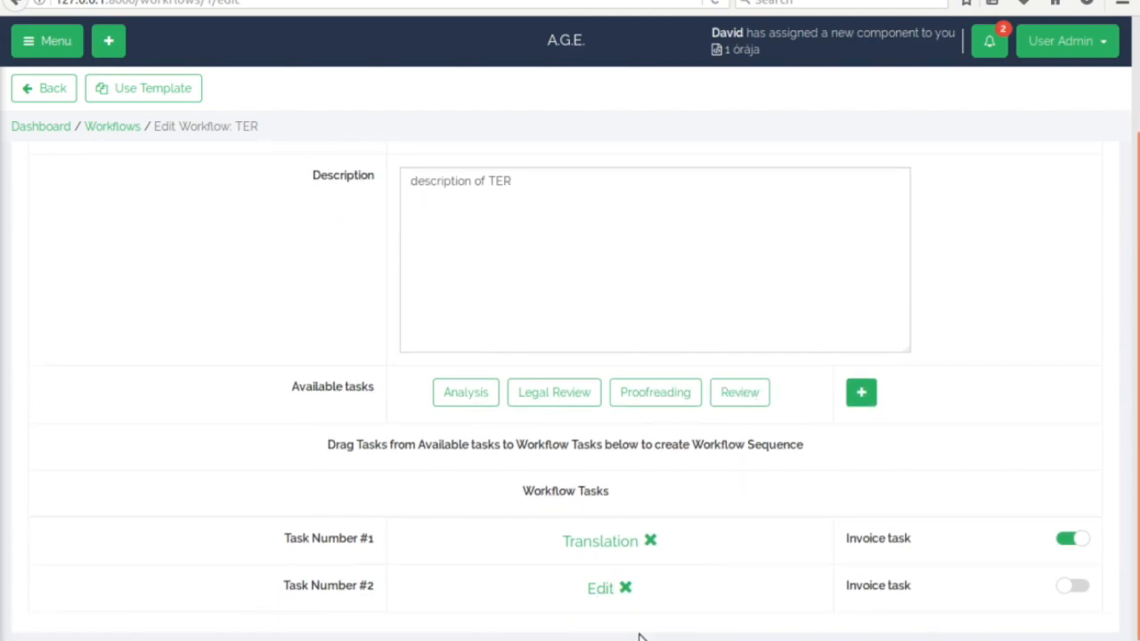
{"action": "left_click_drag", "start_coordinate": [668, 393], "coordinate": [600, 629]}
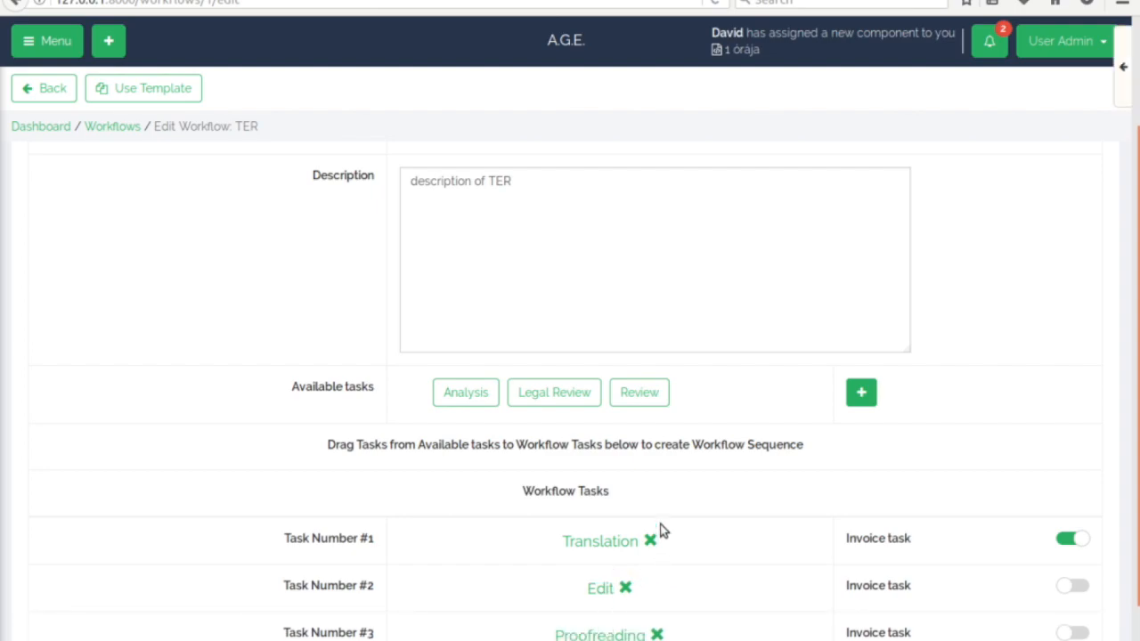
Try reordering the workflow tasks by moving Edit below Proofreading, and return Edit to second place.
{"action": "scroll", "coordinate": [687, 551], "scroll_direction": "down", "scroll_amount": 2}
{"action": "left_click_drag", "start_coordinate": [594, 490], "coordinate": [594, 585]}
{"action": "mouse_move", "coordinate": [600, 489]}
{"action": "left_mouse_down"}
{"action": "mouse_move", "coordinate": [611, 606]}
{"action": "mouse_move", "coordinate": [606, 491]}
{"action": "left_mouse_up"}
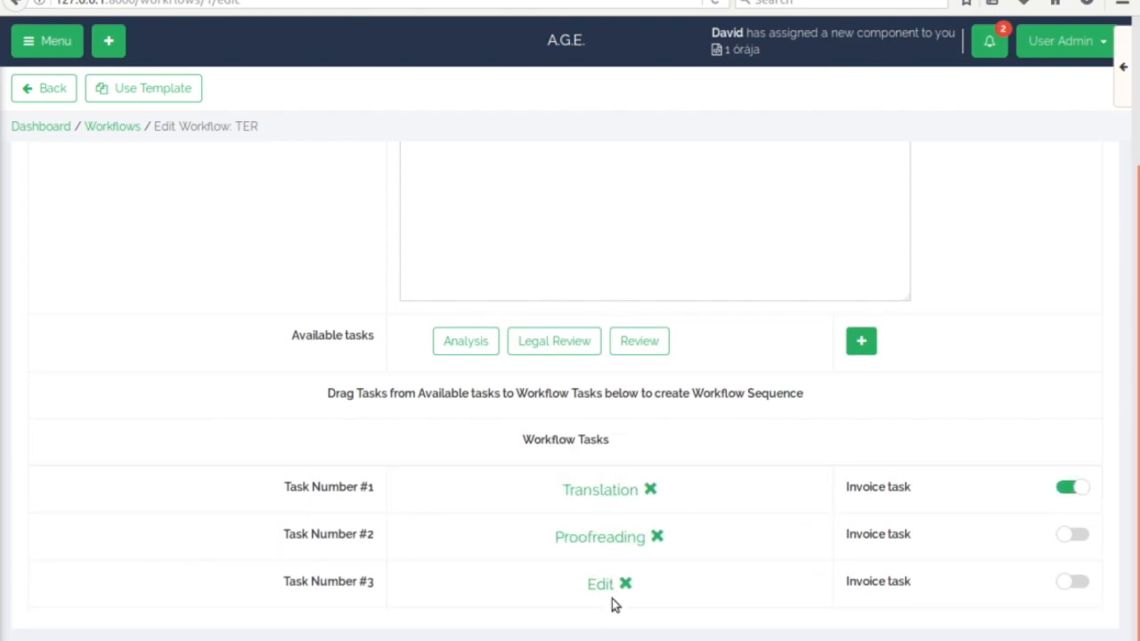
{"action": "left_click_drag", "start_coordinate": [609, 584], "coordinate": [610, 527]}
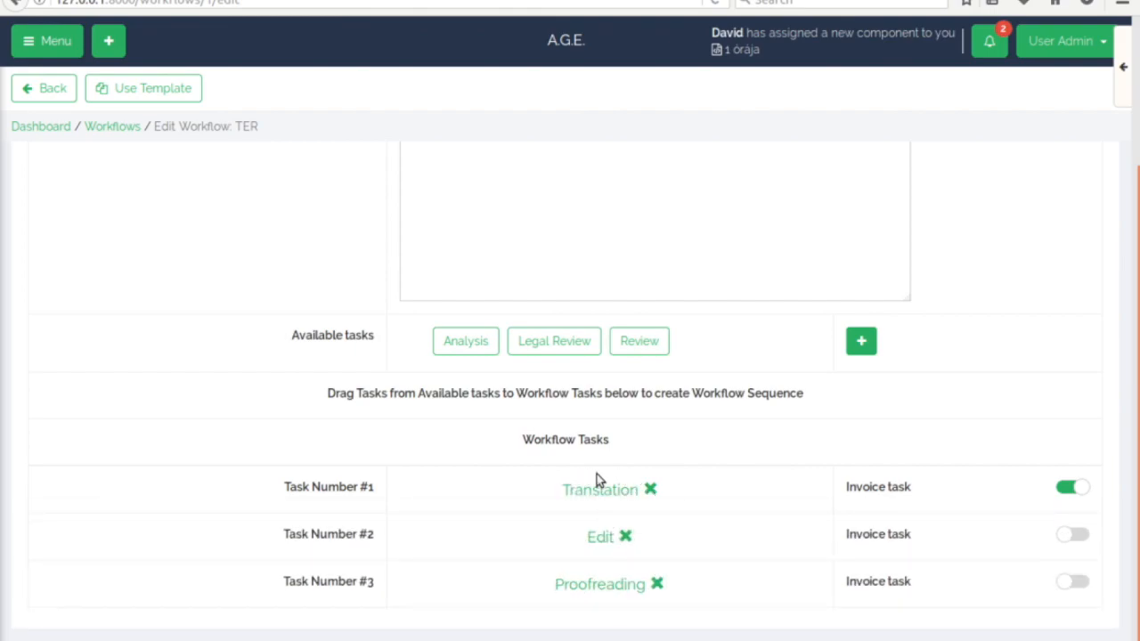
Rename the workflow to TEP.
{"action": "scroll", "coordinate": [573, 272], "scroll_direction": "up", "scroll_amount": 4}
{"action": "left_click", "coordinate": [435, 275]}
{"action": "key", "text": "BackSpace"}
{"action": "type", "text": "P"}
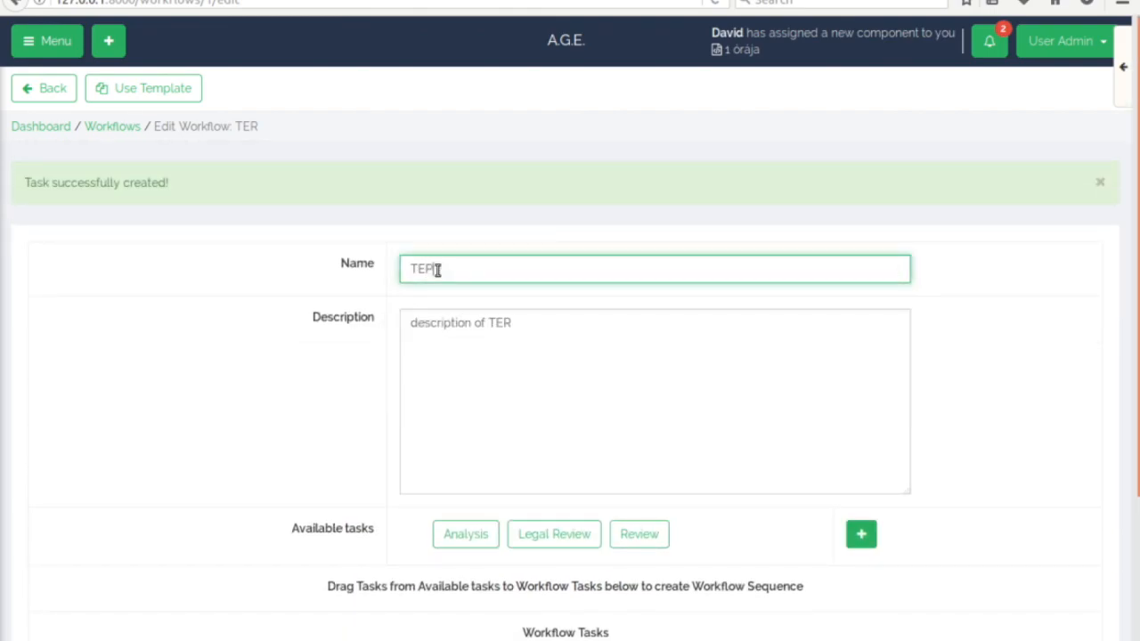
Replace the workflow's description with "The usual TEP workflow" and save the workflow.
{"action": "triple_click", "coordinate": [526, 329]}
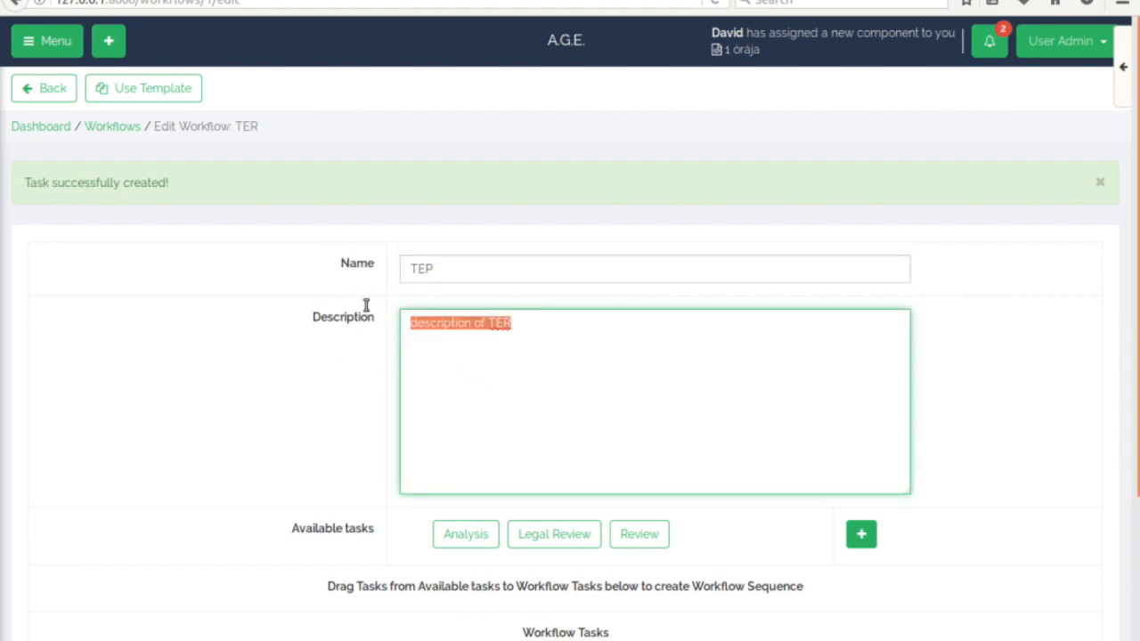
{"action": "type", "text": "he usual"}
{"action": "key", "text": "BackSpace"}
{"action": "key", "text": "BackSpace"}
{"action": "type", "text": "al TEP"}
{"action": "key", "text": "BackSpace"}
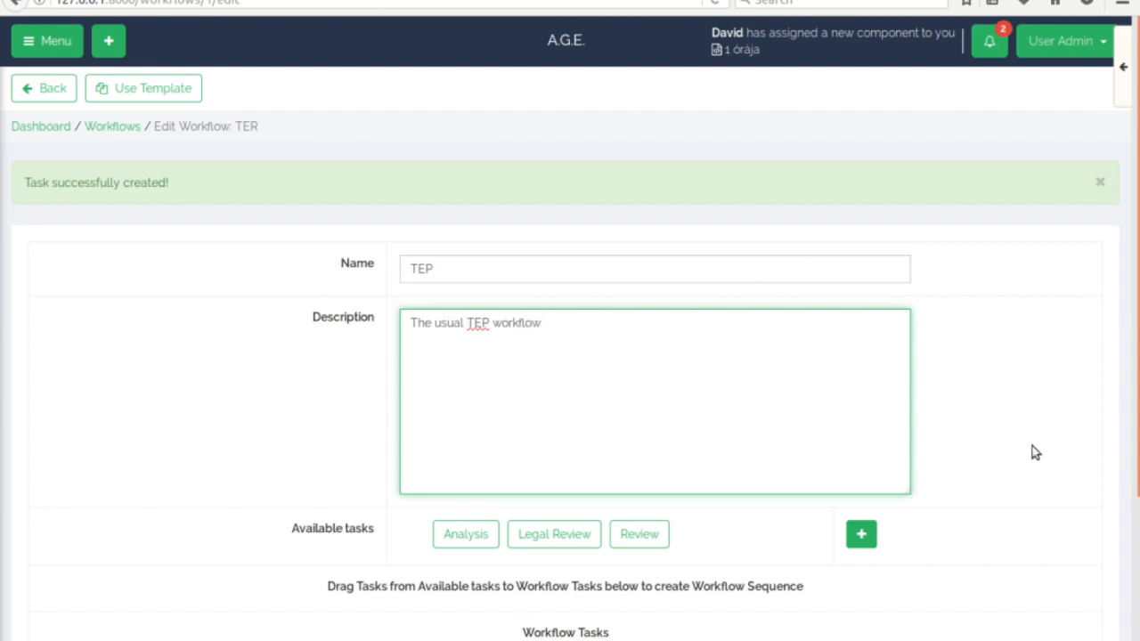
{"action": "scroll", "coordinate": [1032, 452], "scroll_direction": "down", "scroll_amount": 5}
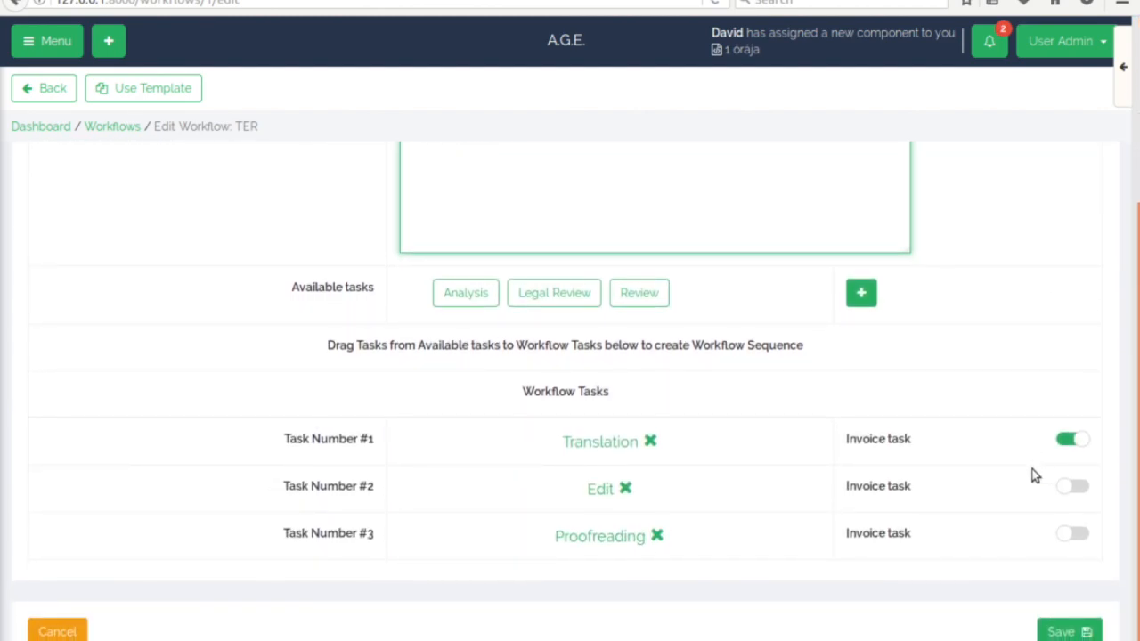
{"action": "left_click", "coordinate": [1068, 631]}
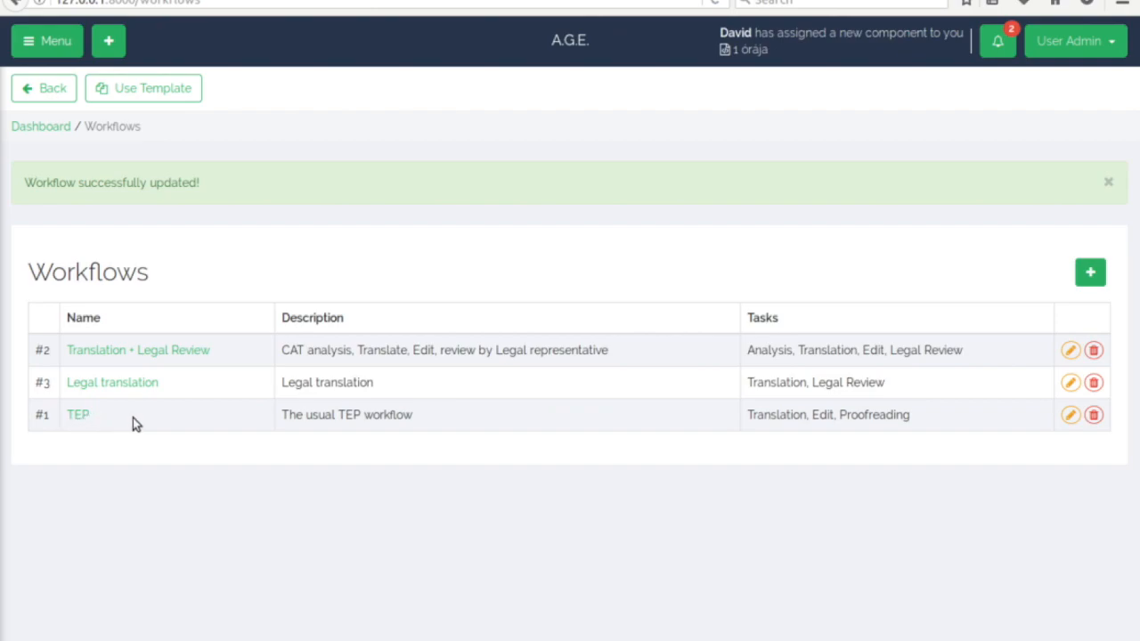
Go to the projects list, select Tiger LSP - Evilcorp - Test project 1, and open its Project 1 HELP component.
{"action": "left_click", "coordinate": [29, 48]}
{"action": "left_click", "coordinate": [71, 167]}
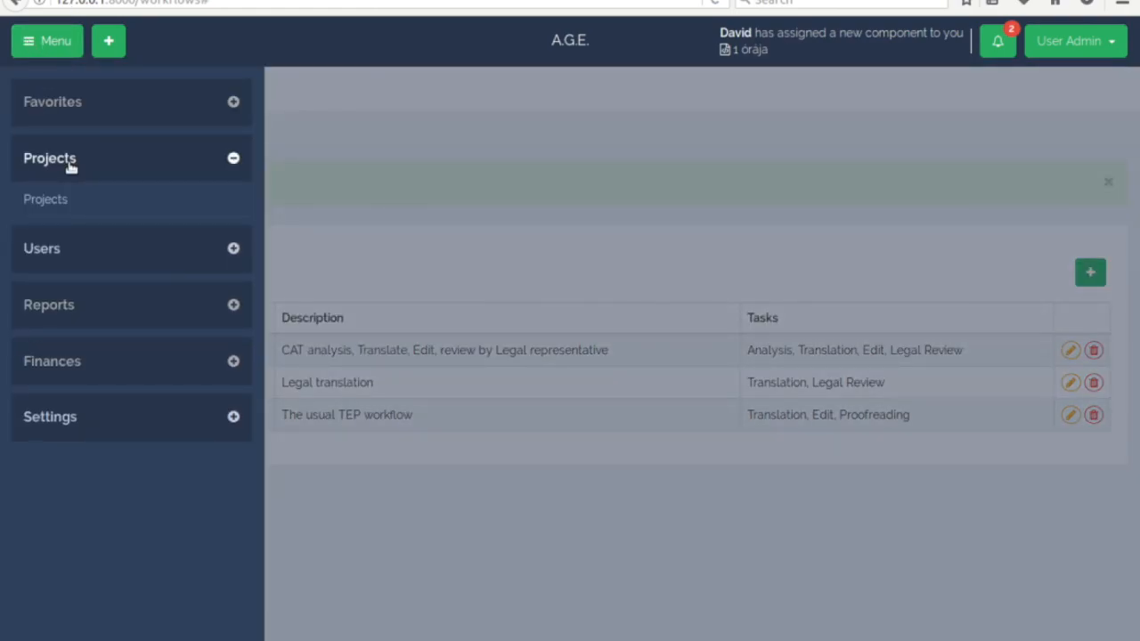
{"action": "left_click", "coordinate": [36, 208]}
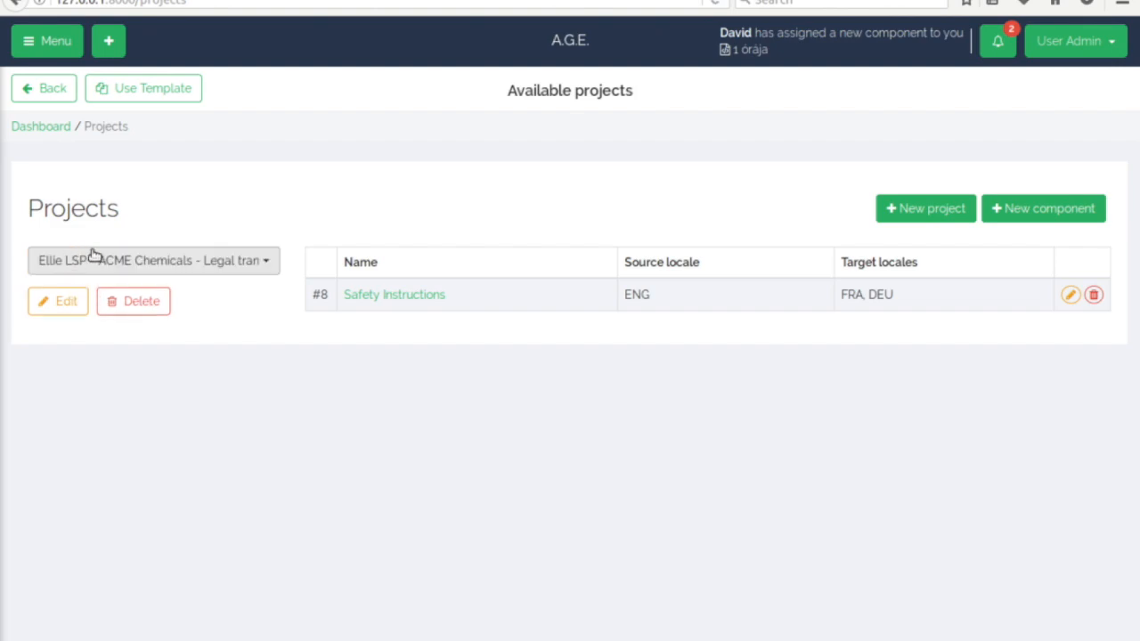
{"action": "left_click", "coordinate": [271, 261]}
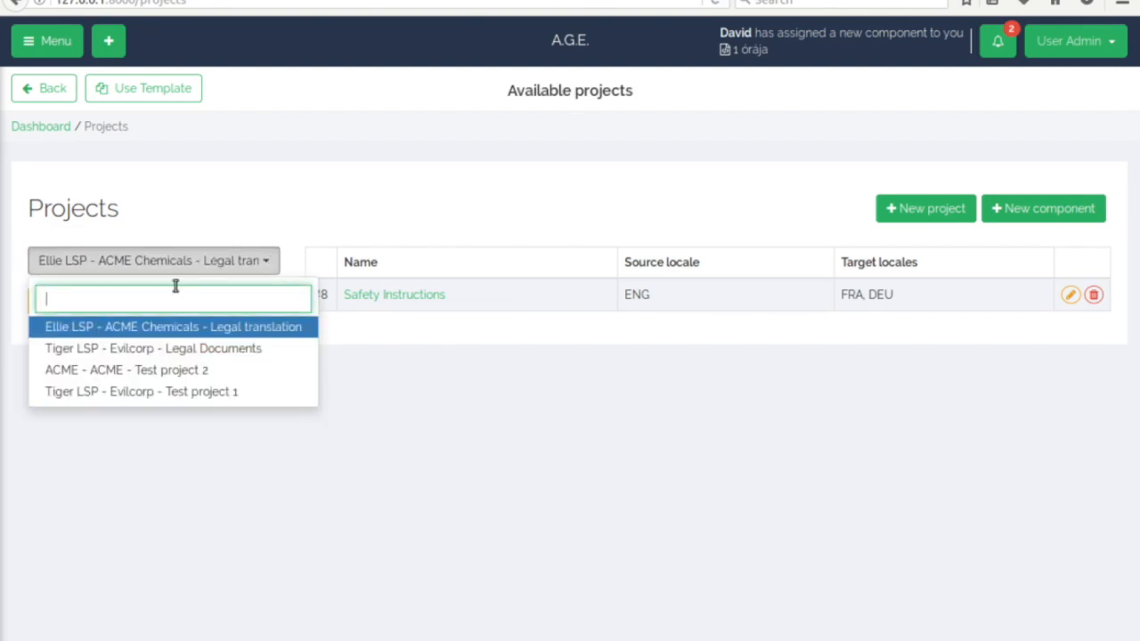
{"action": "left_click", "coordinate": [198, 398]}
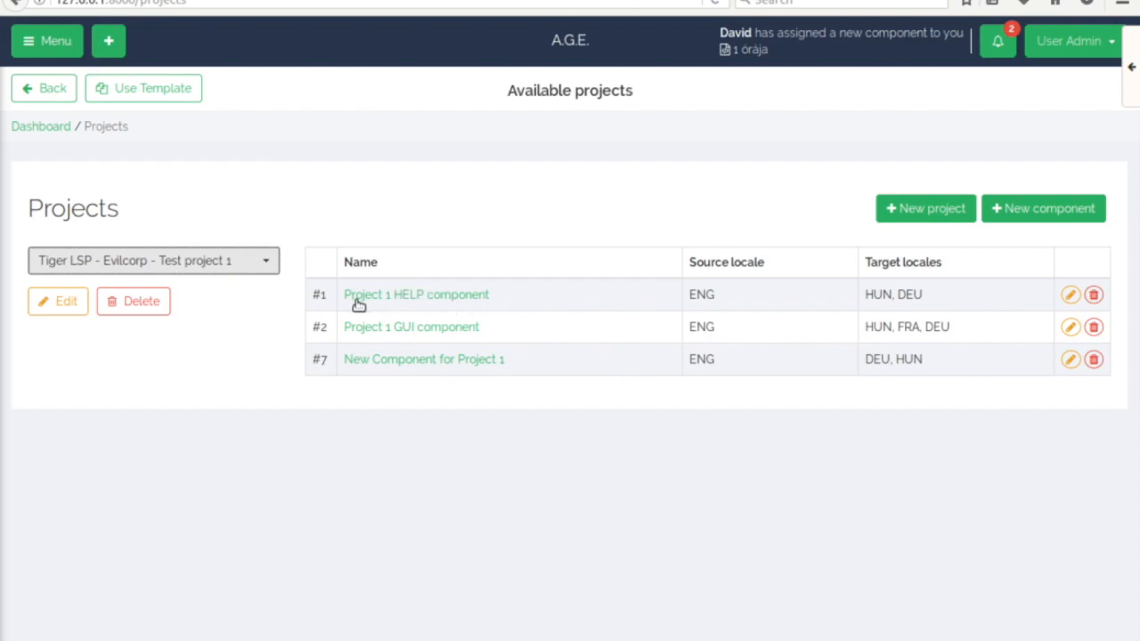
{"action": "left_click", "coordinate": [450, 299]}
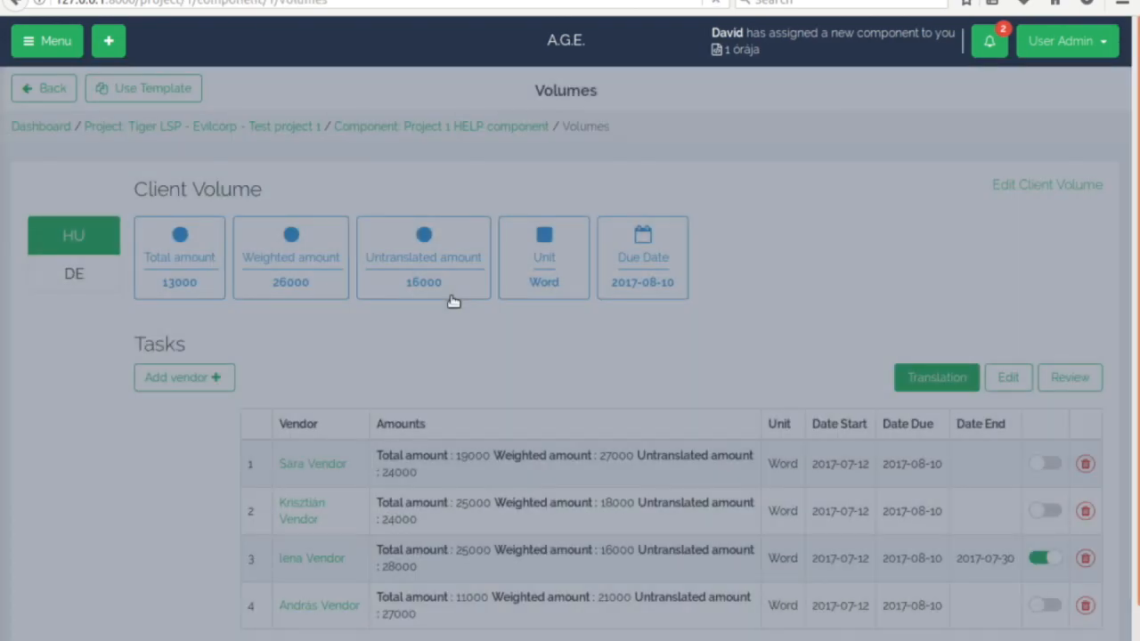
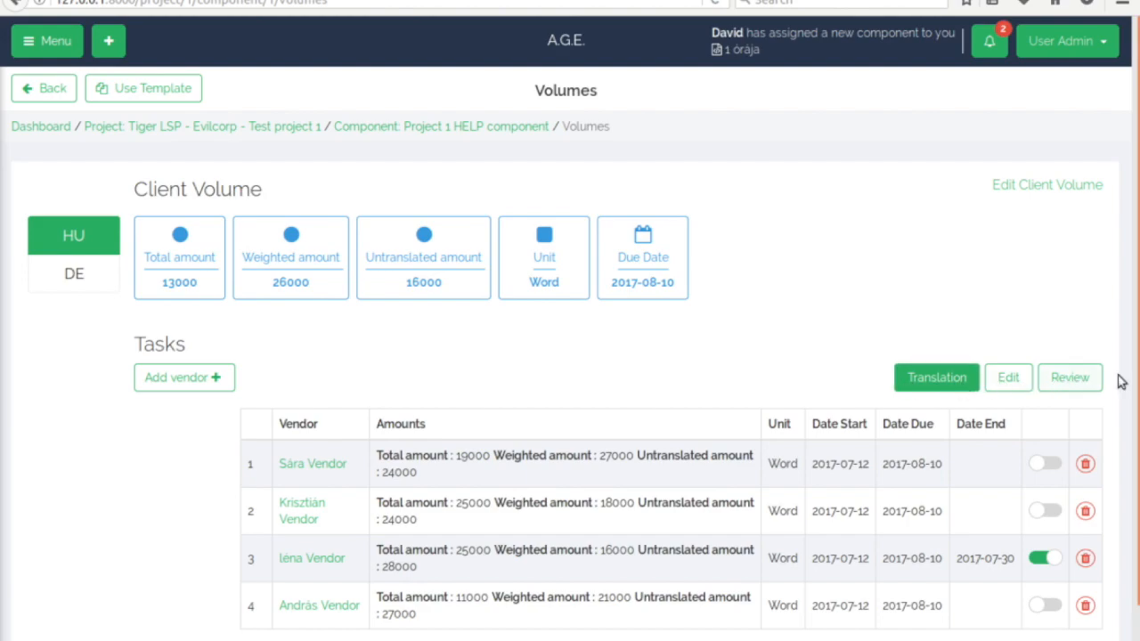
Show the component's Edit tasks and its Review tasks for the HU locale.
{"action": "scroll", "coordinate": [944, 357], "scroll_direction": "down", "scroll_amount": 1}
{"action": "left_click", "coordinate": [1009, 331]}
{"action": "left_click", "coordinate": [1074, 381]}
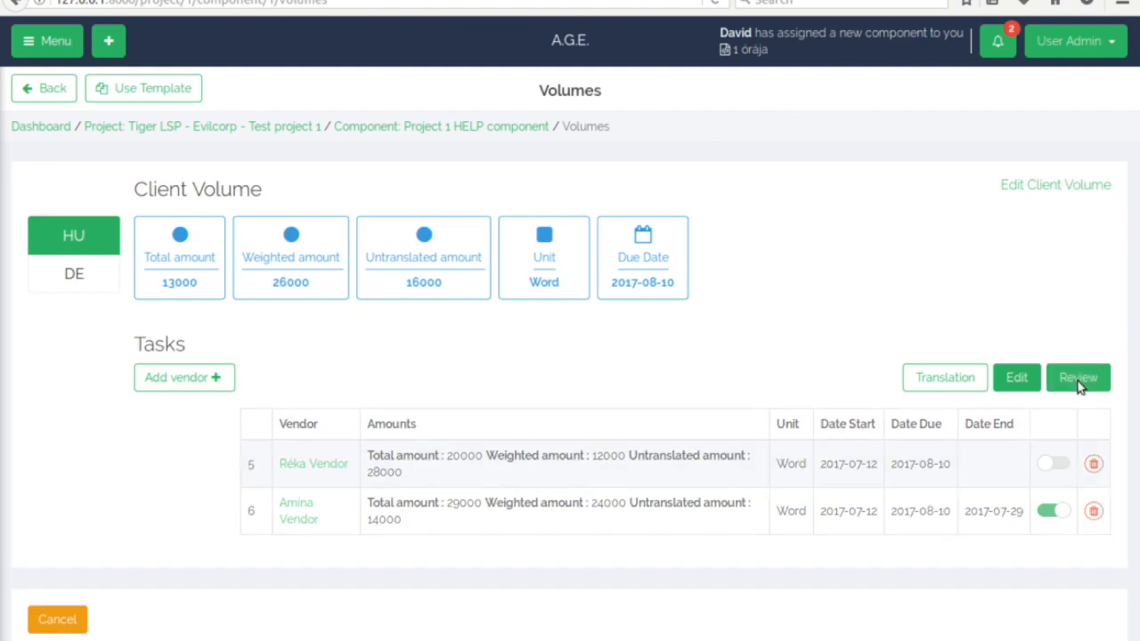
Go to the projects list, look over the blank new project form, and return to the list.
{"action": "left_click", "coordinate": [39, 42]}
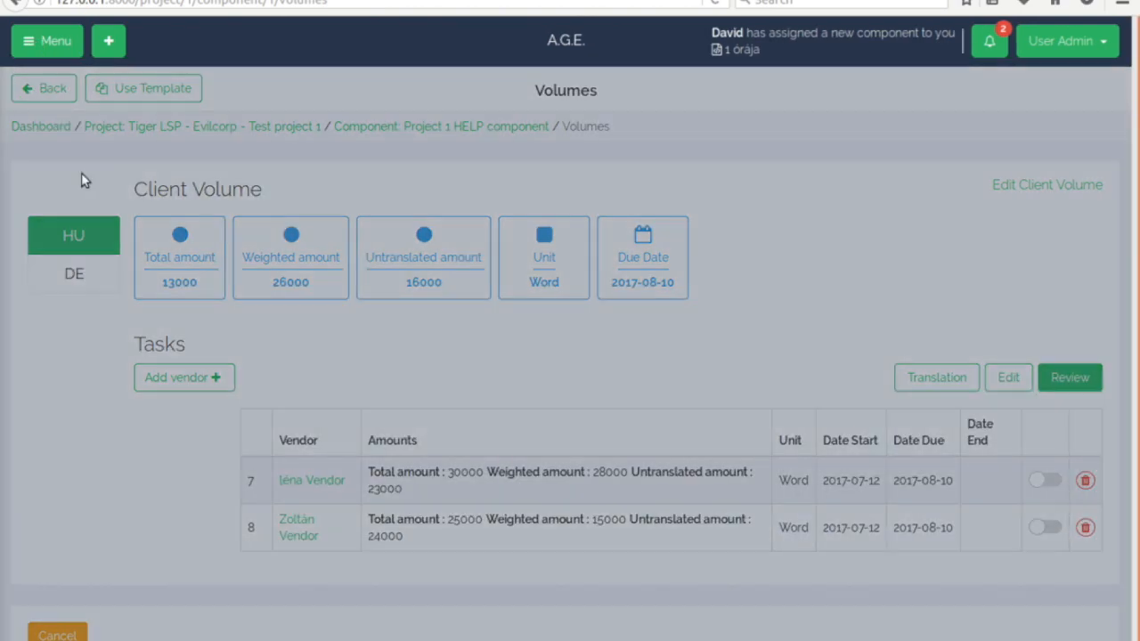
{"action": "left_click", "coordinate": [79, 166]}
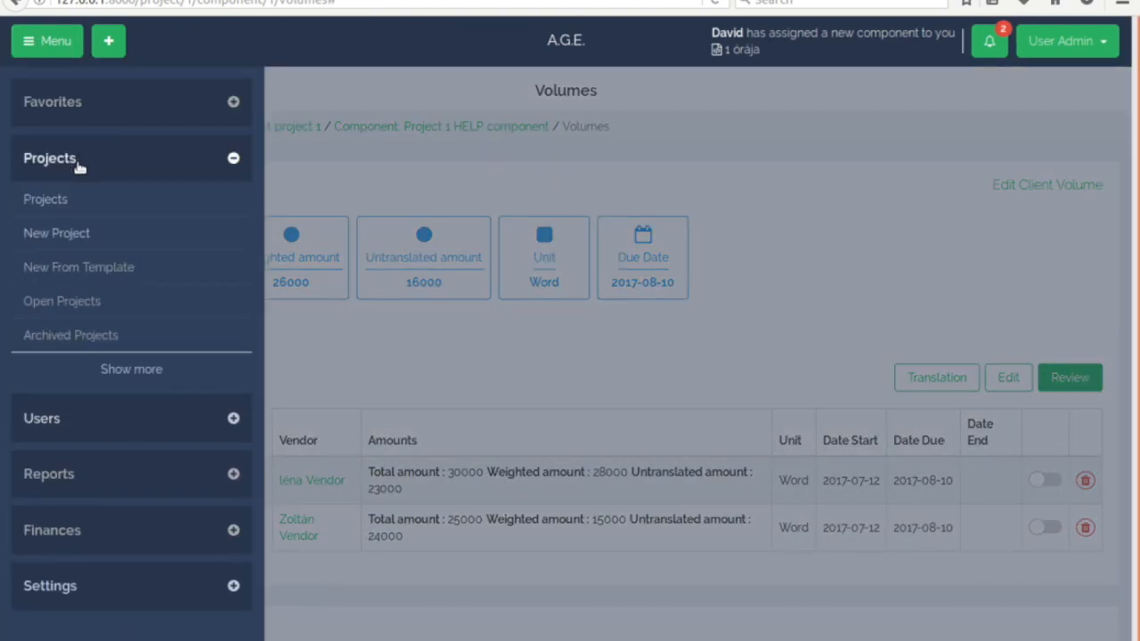
{"action": "left_click", "coordinate": [60, 205]}
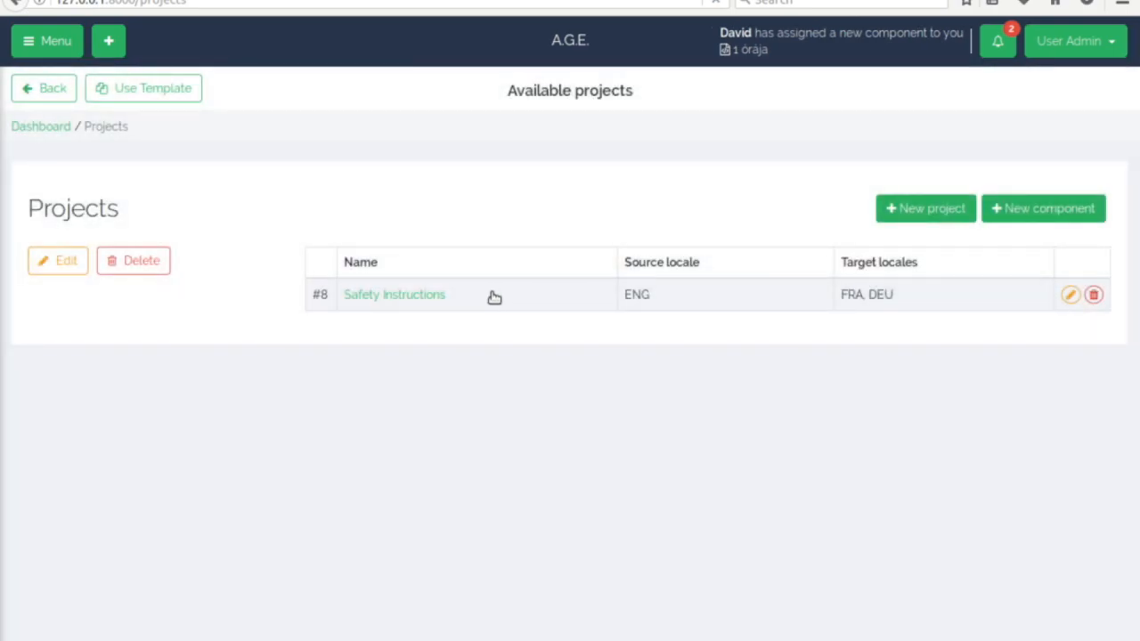
{"action": "left_click", "coordinate": [931, 217]}
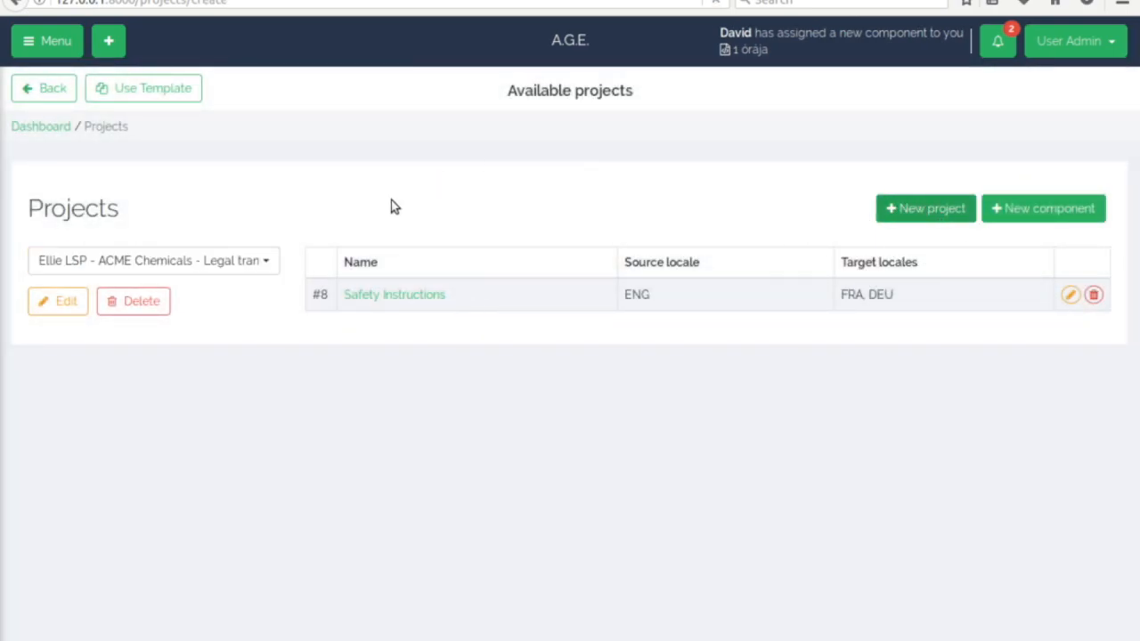
{"action": "scroll", "coordinate": [527, 428], "scroll_direction": "down", "scroll_amount": 1}
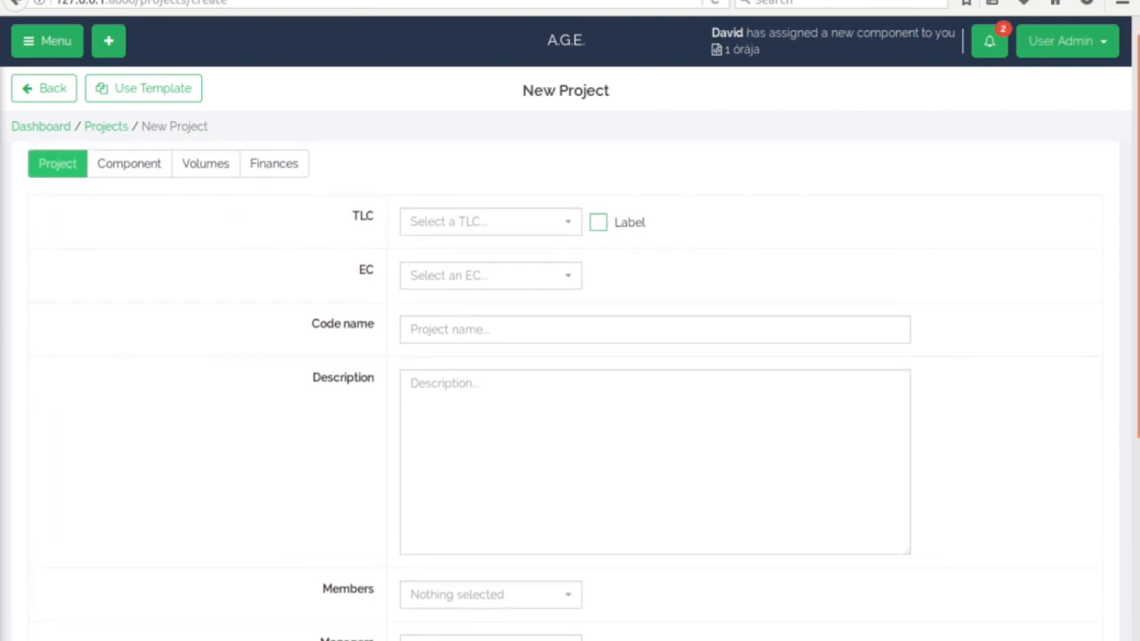
{"action": "scroll", "coordinate": [520, 375], "scroll_direction": "up", "scroll_amount": 1}
{"action": "left_click", "coordinate": [16, 3]}
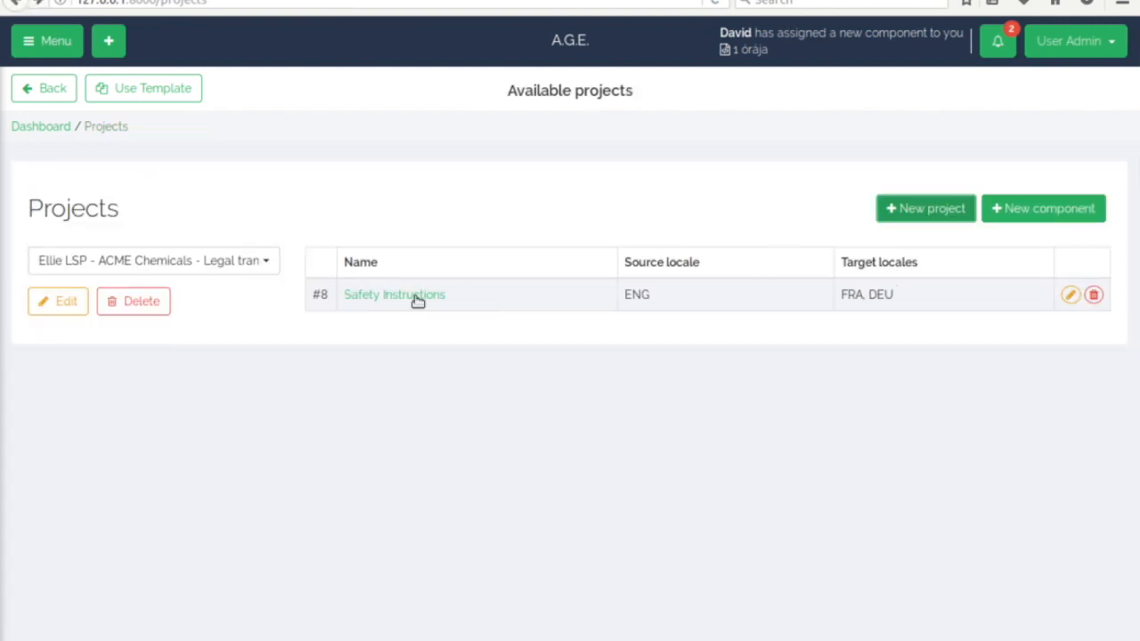
Open the new component form for the Ellie LSP - ACME Chemicals project and view the available workflows.
{"action": "left_click", "coordinate": [1054, 214]}
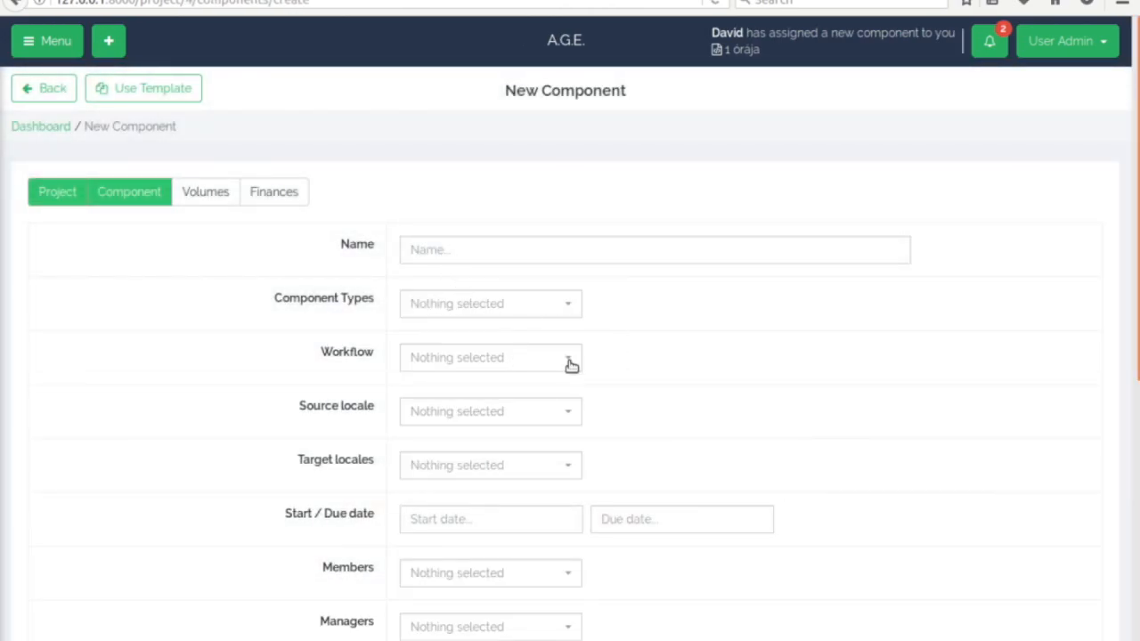
{"action": "left_click", "coordinate": [568, 364]}
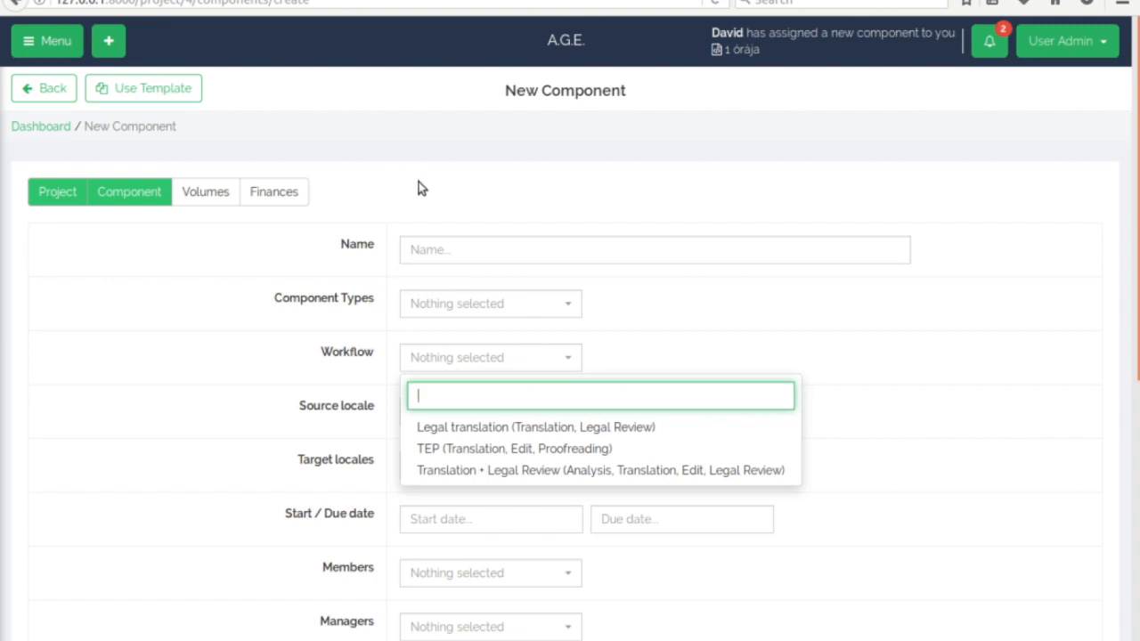
{"action": "left_click", "coordinate": [390, 181]}
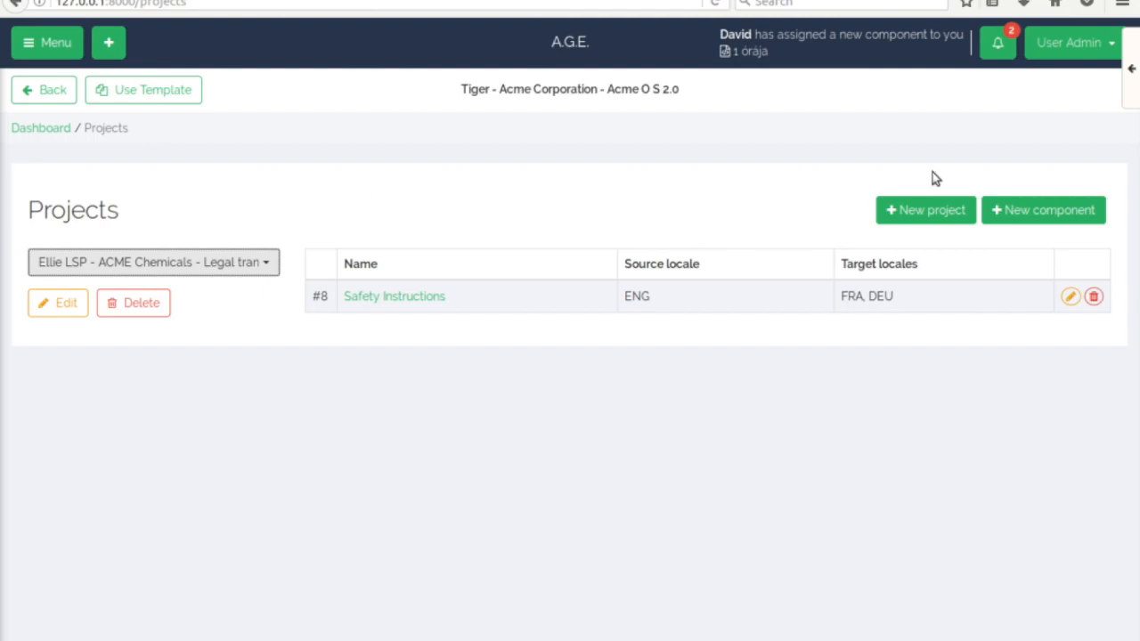
Start a new project with Ellie LSP as the TLC and ACME Chemicals as the EC.
{"action": "left_click", "coordinate": [927, 214]}
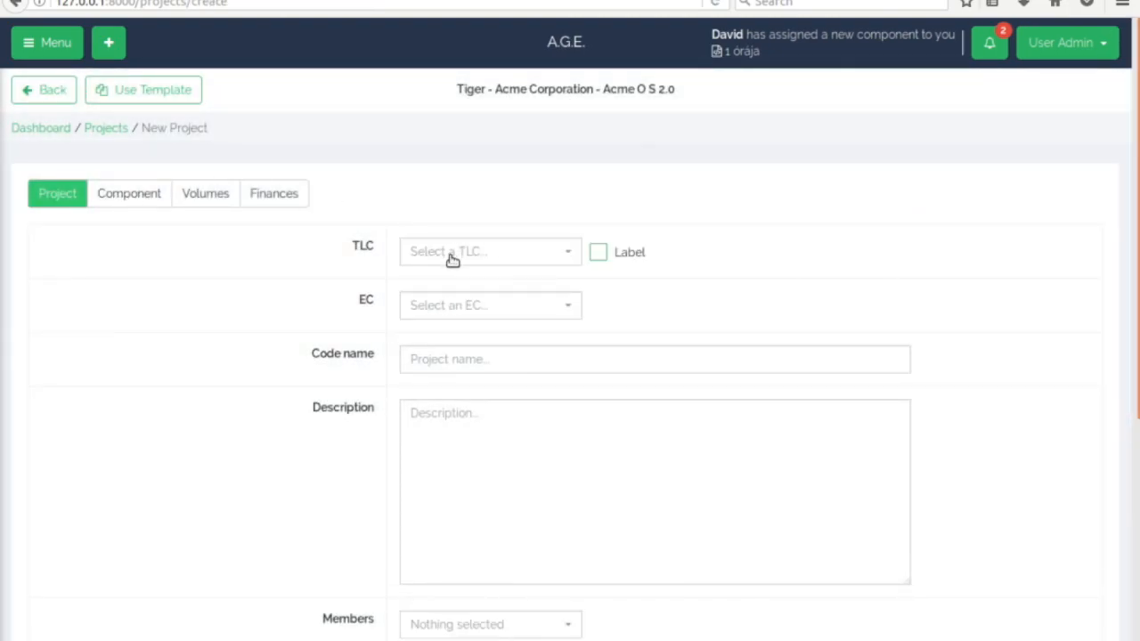
{"action": "left_click", "coordinate": [453, 258]}
{"action": "type", "text": "elli"}
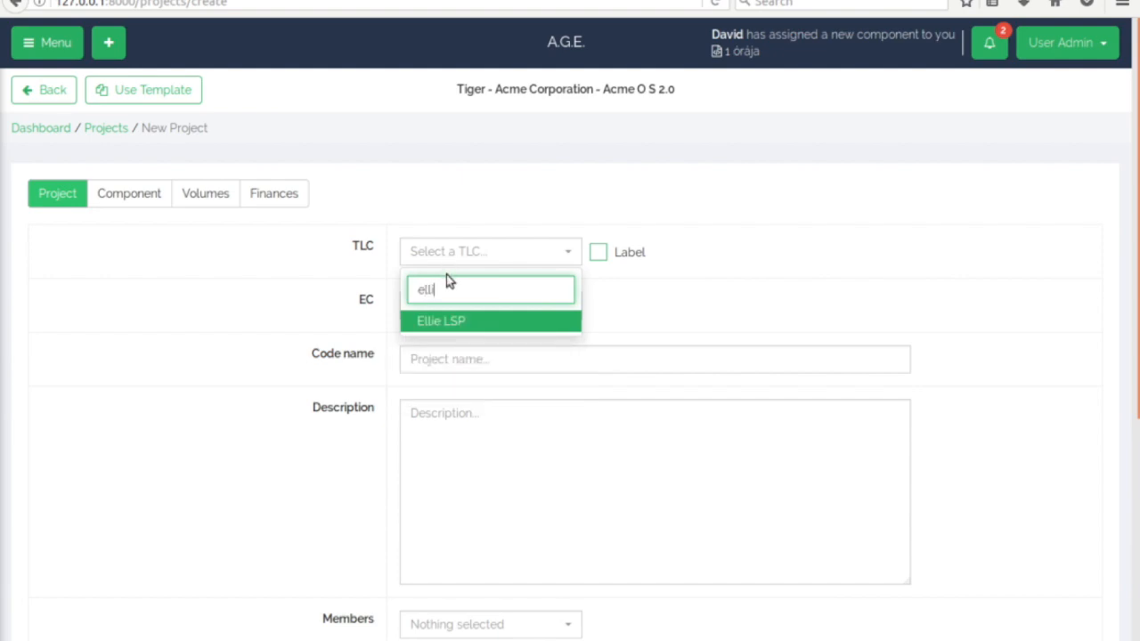
{"action": "key", "text": "Return"}
{"action": "left_click", "coordinate": [446, 305]}
{"action": "type", "text": "acme"}
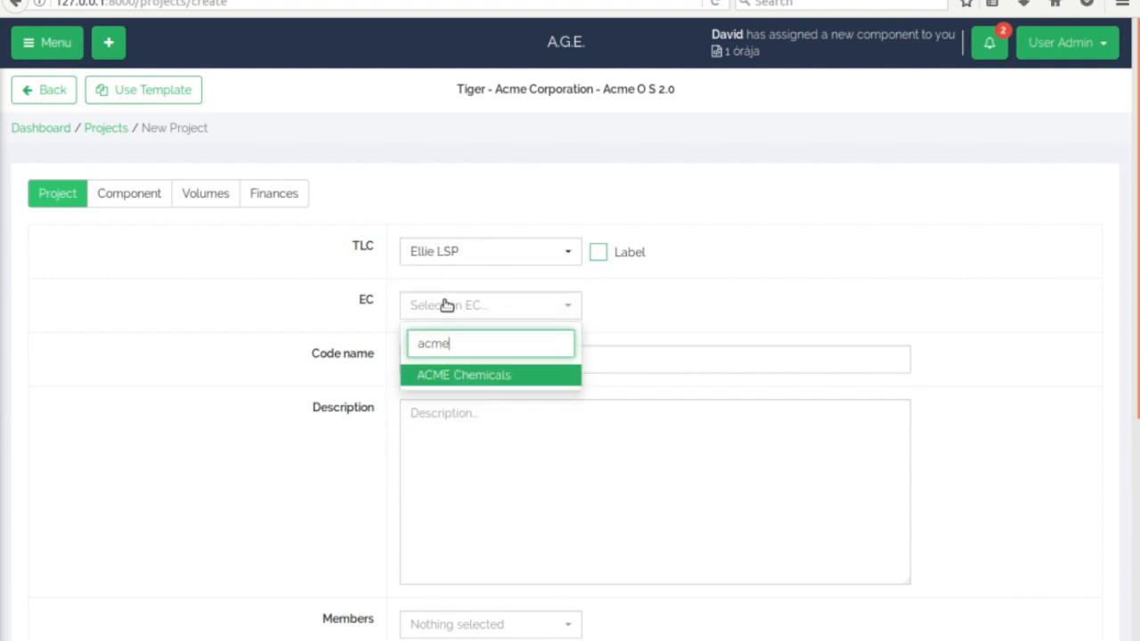
{"action": "key", "text": "Return"}
Try to create the project with the code name "Legal translation", and return to the projects list.
{"action": "left_click", "coordinate": [436, 357]}
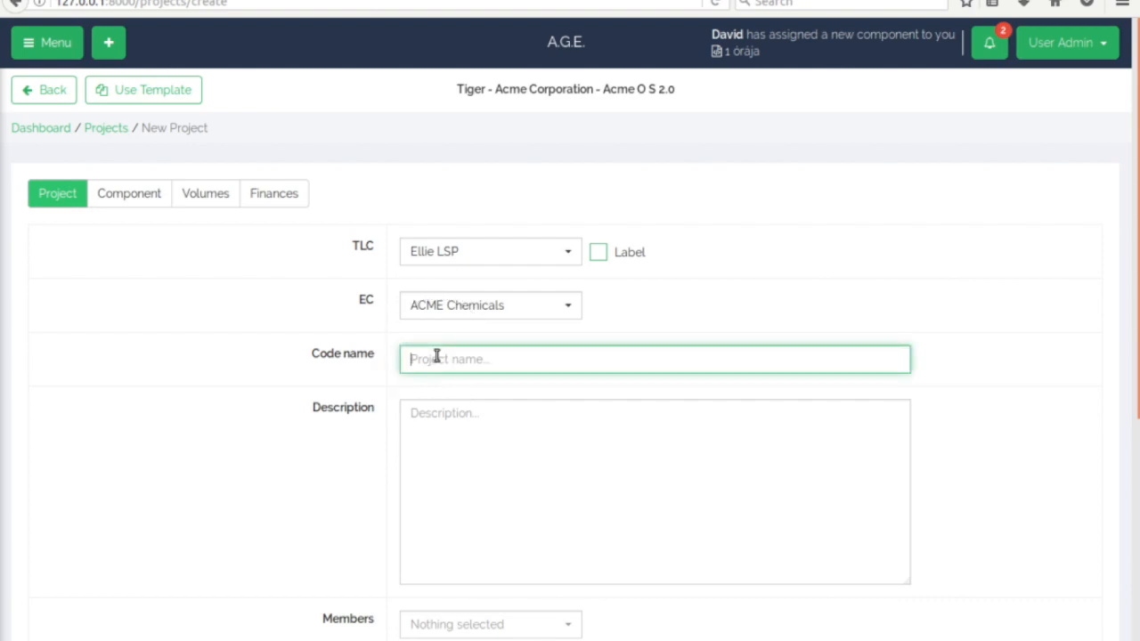
{"action": "type", "text": "Lega"}
{"action": "key", "text": "Down"}
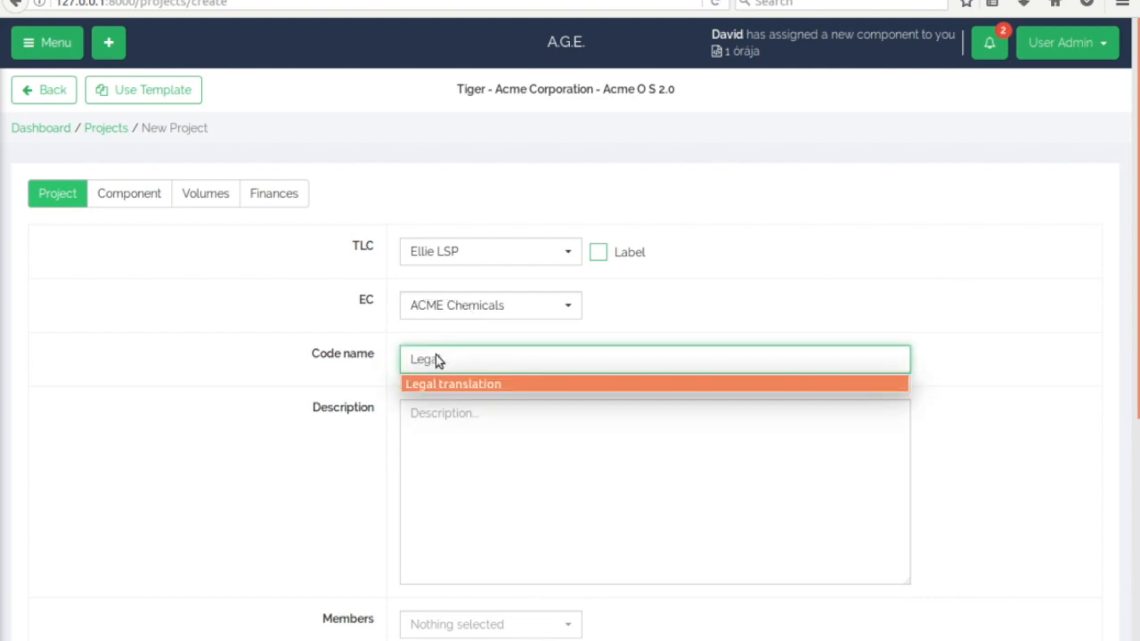
{"action": "key", "text": "Return"}
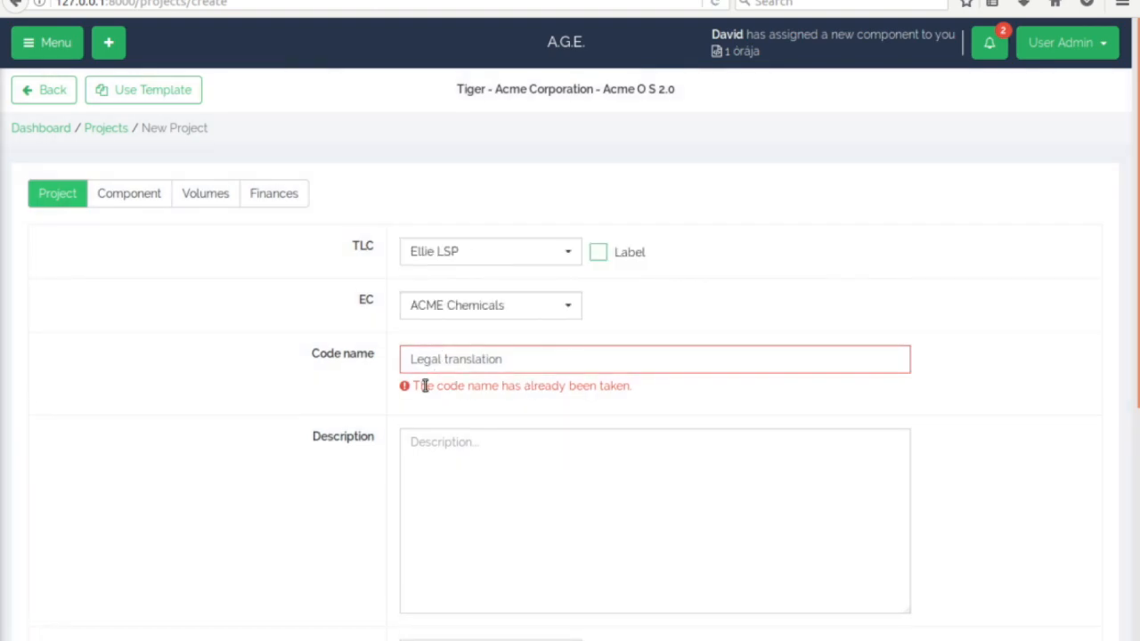
{"action": "left_click_drag", "start_coordinate": [413, 384], "coordinate": [632, 387]}
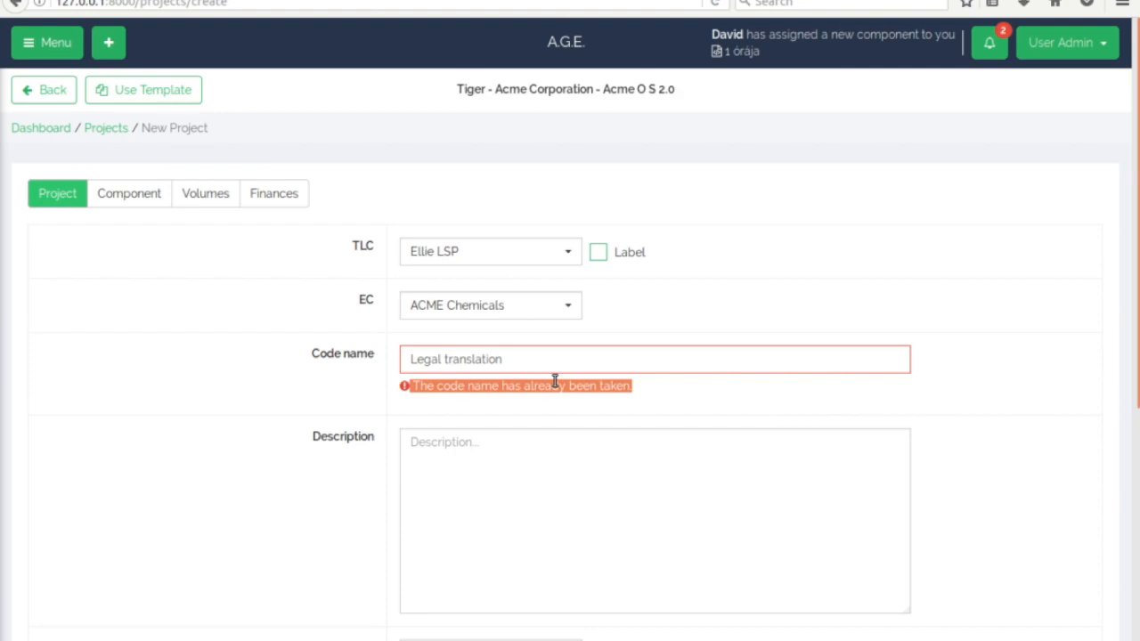
{"action": "scroll", "coordinate": [577, 462], "scroll_direction": "down", "scroll_amount": 5}
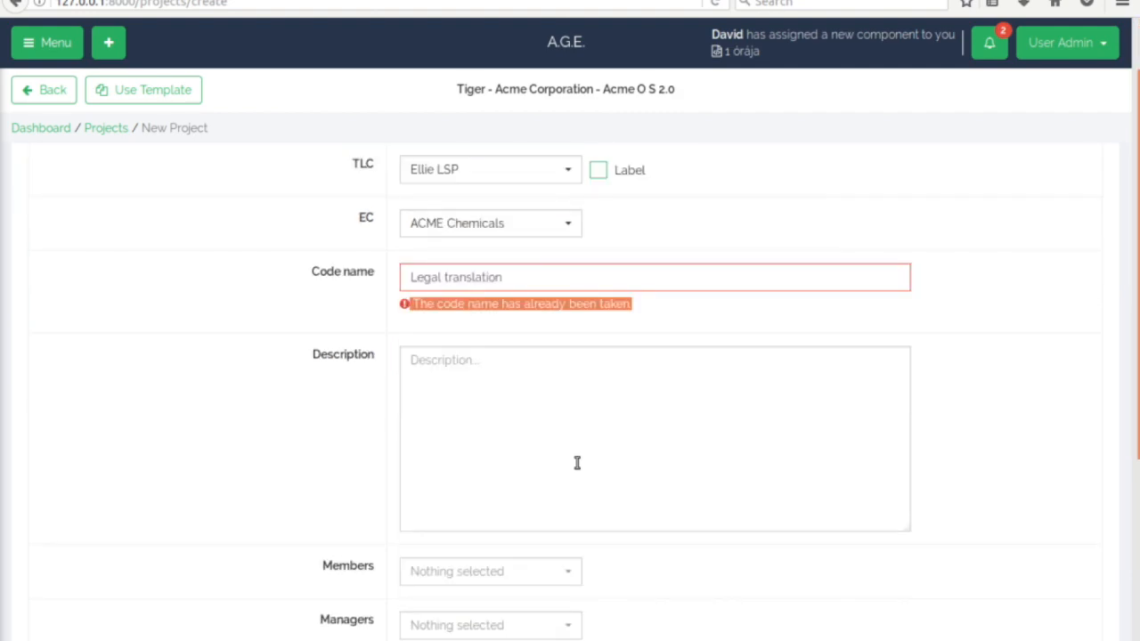
{"action": "scroll", "coordinate": [577, 462], "scroll_direction": "up", "scroll_amount": 5}
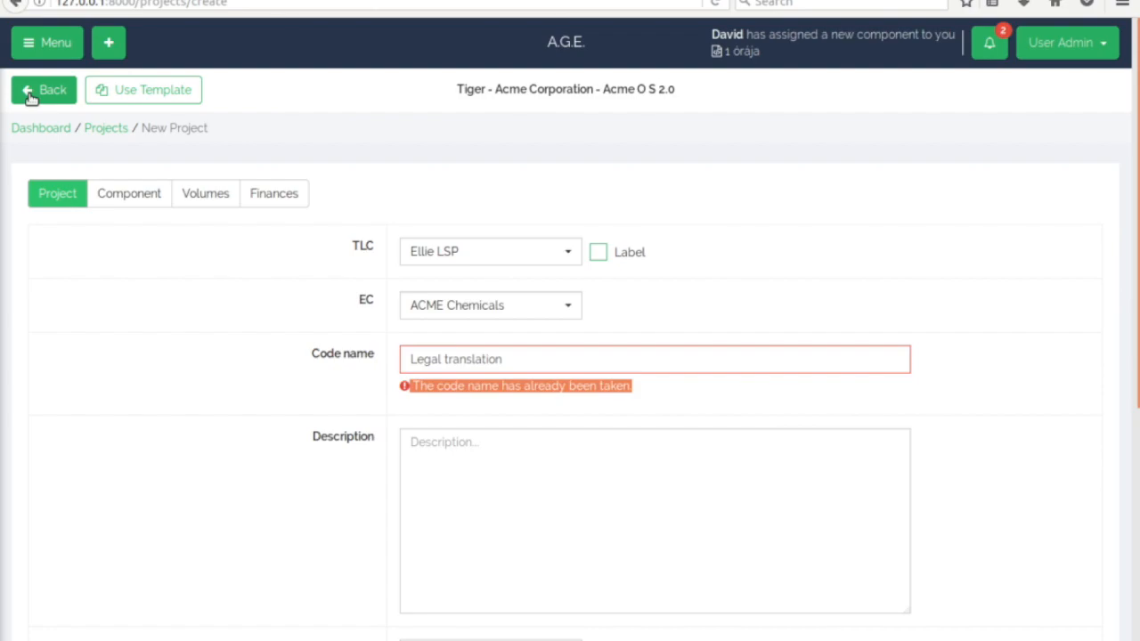
{"action": "left_click", "coordinate": [31, 93]}
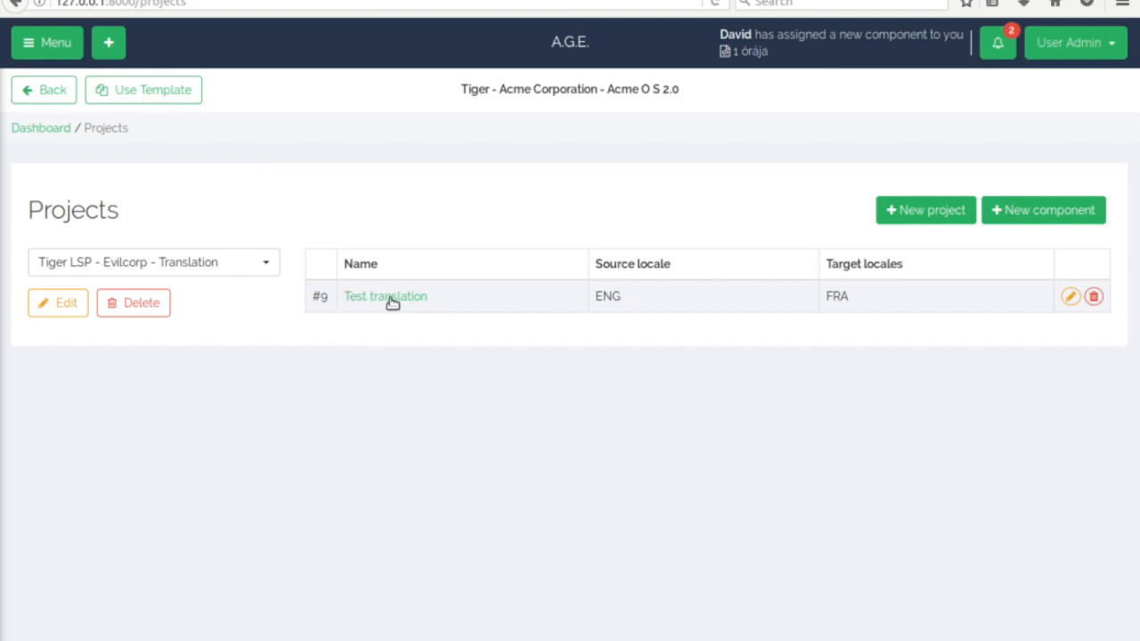
Start a new component named "Test translation" in the Tiger LSP - Evilcorp - Translation project.
{"action": "left_click", "coordinate": [1071, 217]}
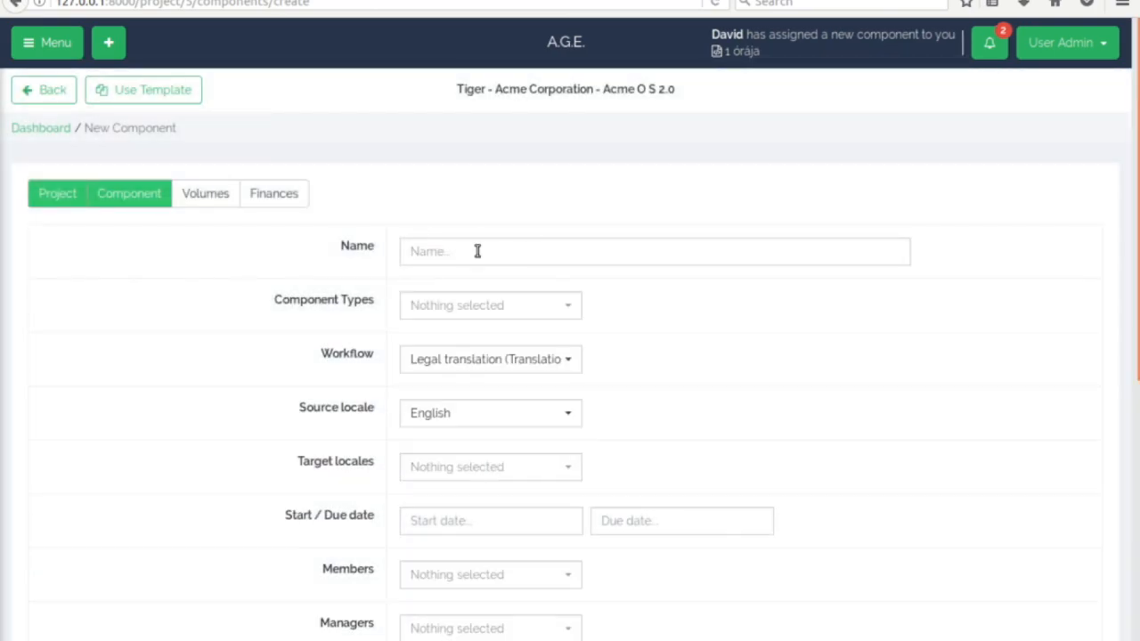
{"action": "left_click", "coordinate": [462, 252]}
{"action": "type", "text": "Test"}
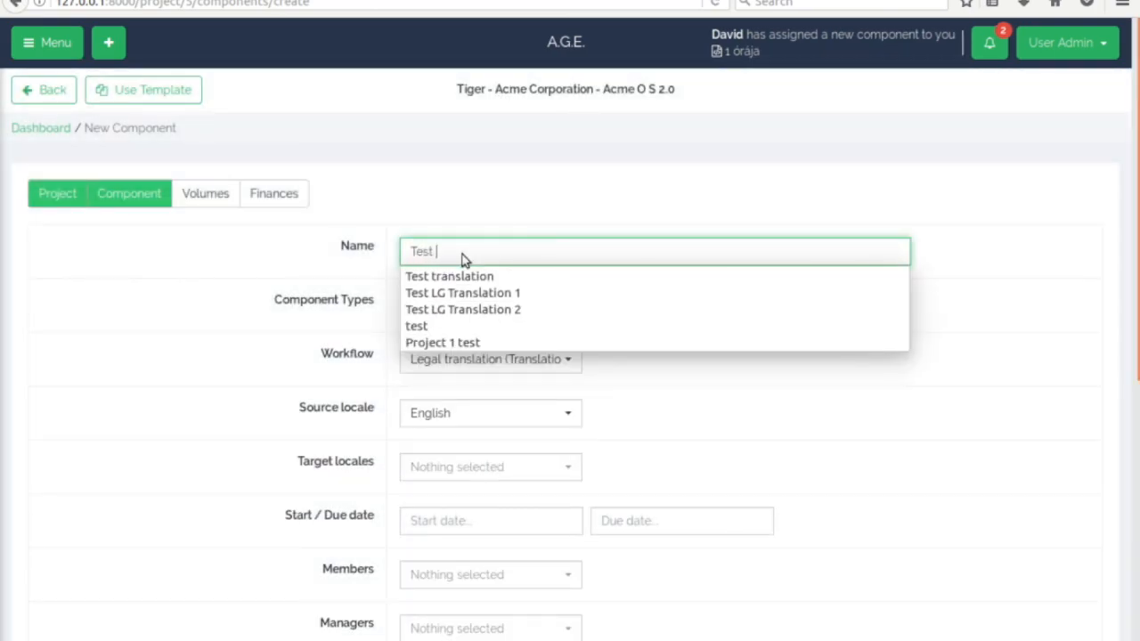
{"action": "key", "text": "Down"}
{"action": "key", "text": "Return"}
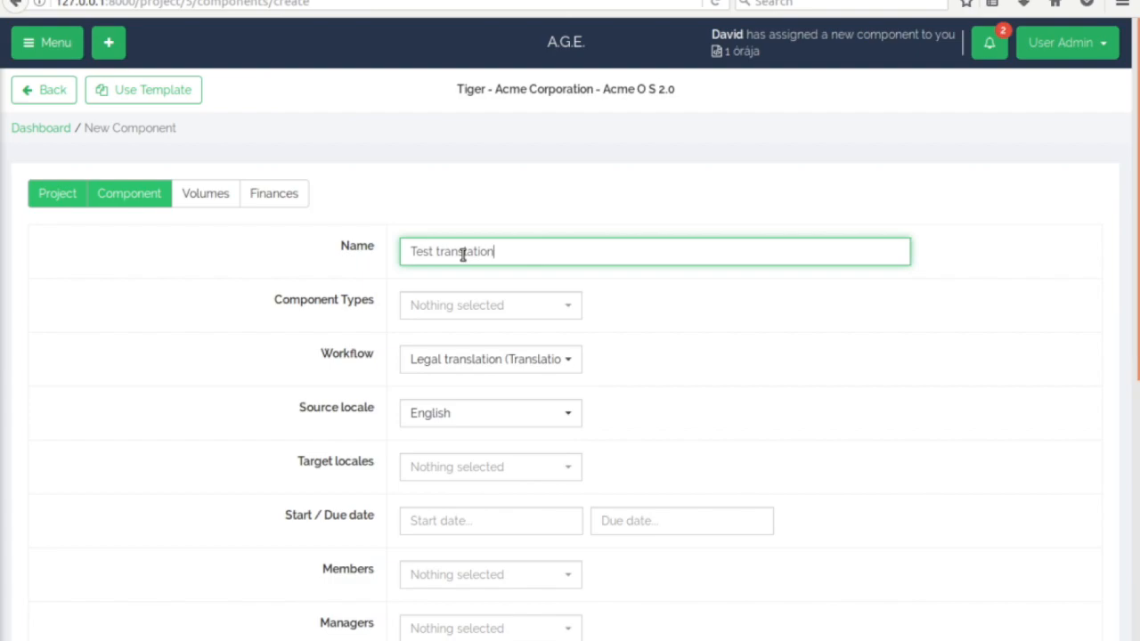
Set the new component's type to Doc and its workflow to TEP (Translation, Edit, Proofreading).
{"action": "left_click", "coordinate": [527, 309]}
{"action": "left_click", "coordinate": [433, 377]}
{"action": "left_click", "coordinate": [645, 377]}
{"action": "left_click", "coordinate": [509, 365]}
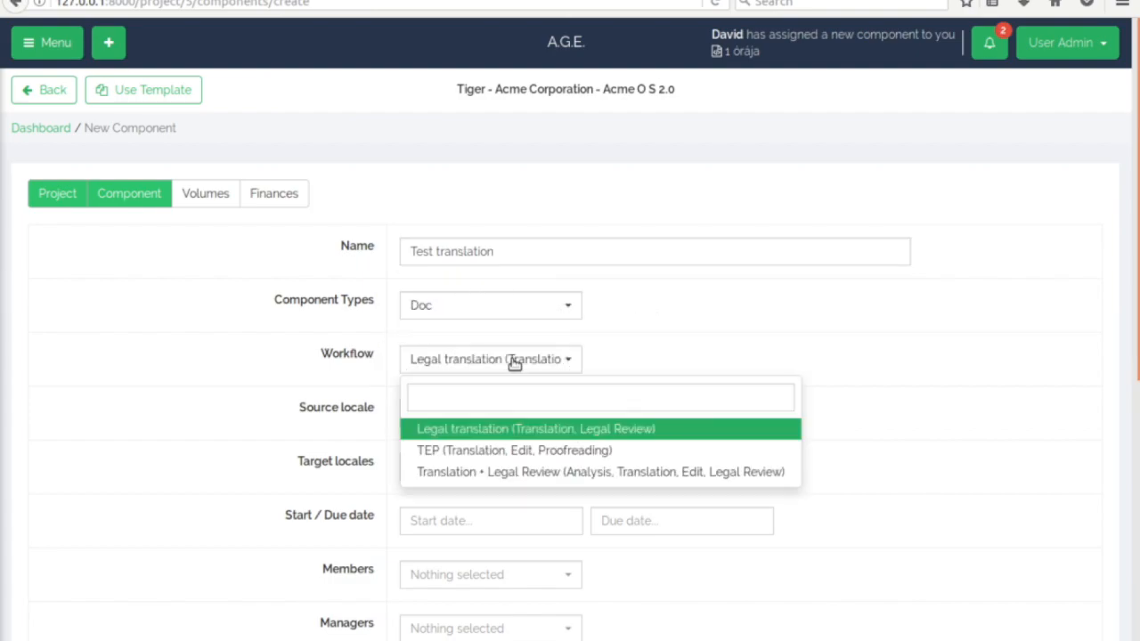
{"action": "left_click", "coordinate": [454, 453]}
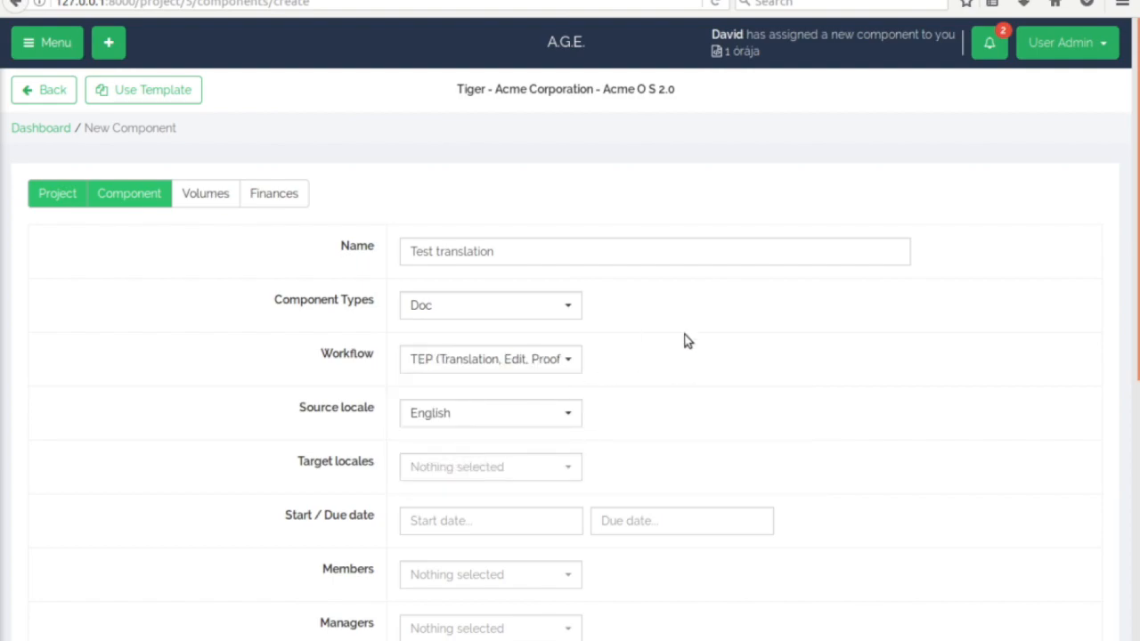
Choose a target locale, try to save the new component, and return to the projects list.
{"action": "left_click", "coordinate": [534, 468]}
{"action": "left_click", "coordinate": [438, 579]}
{"action": "left_click", "coordinate": [689, 436]}
{"action": "scroll", "coordinate": [796, 560], "scroll_direction": "down", "scroll_amount": 6}
{"action": "left_click", "coordinate": [1080, 632]}
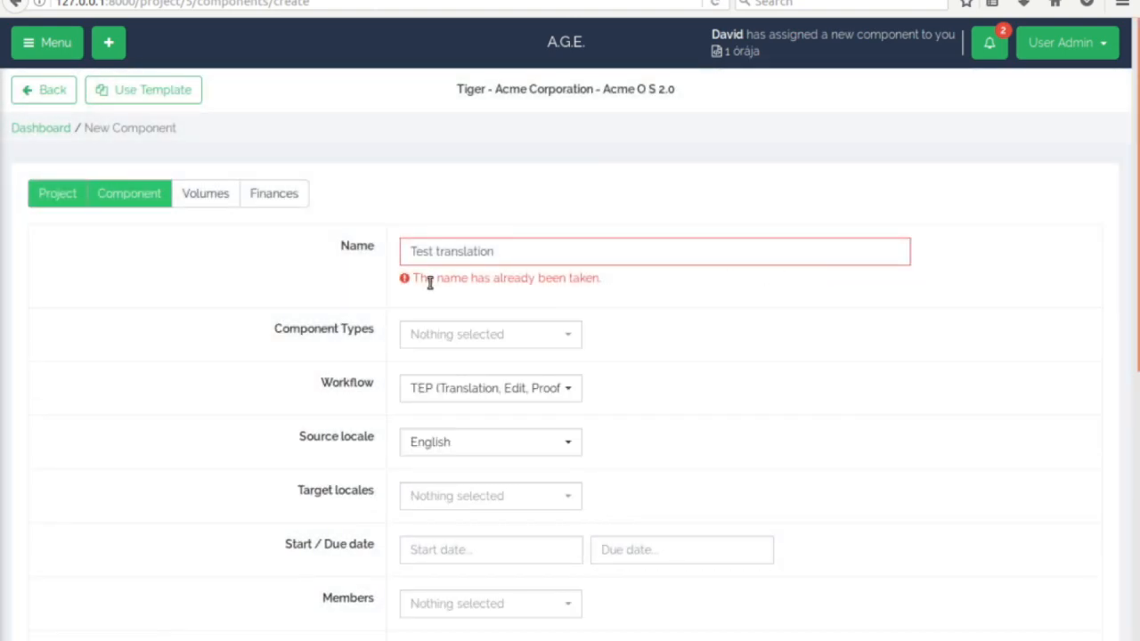
{"action": "left_click_drag", "start_coordinate": [413, 277], "coordinate": [611, 279]}
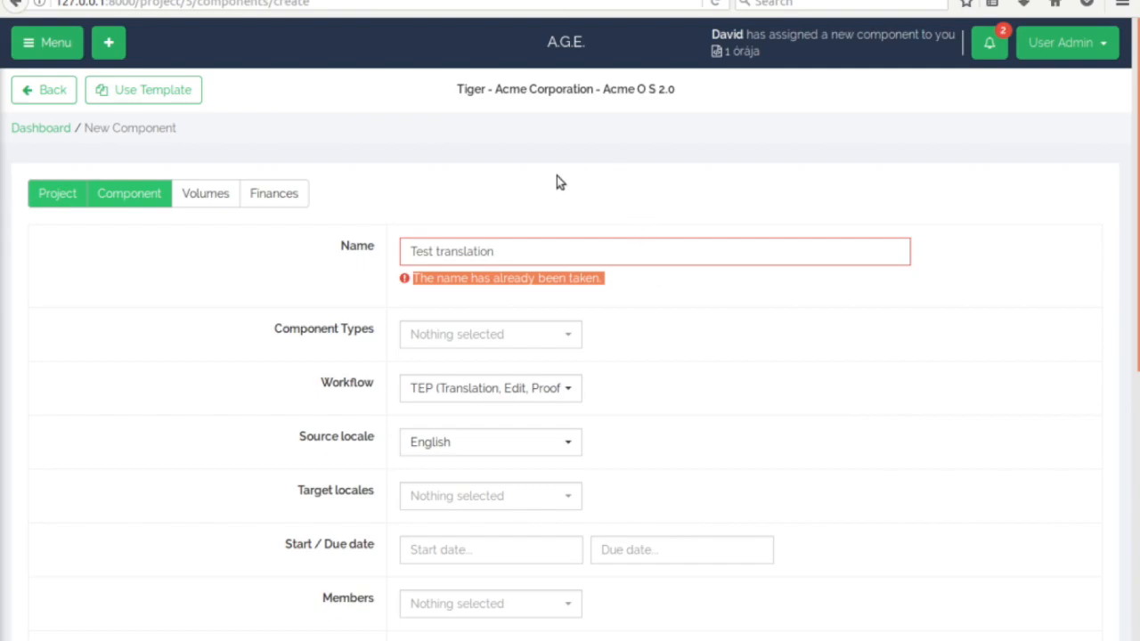
{"action": "left_click", "coordinate": [510, 283]}
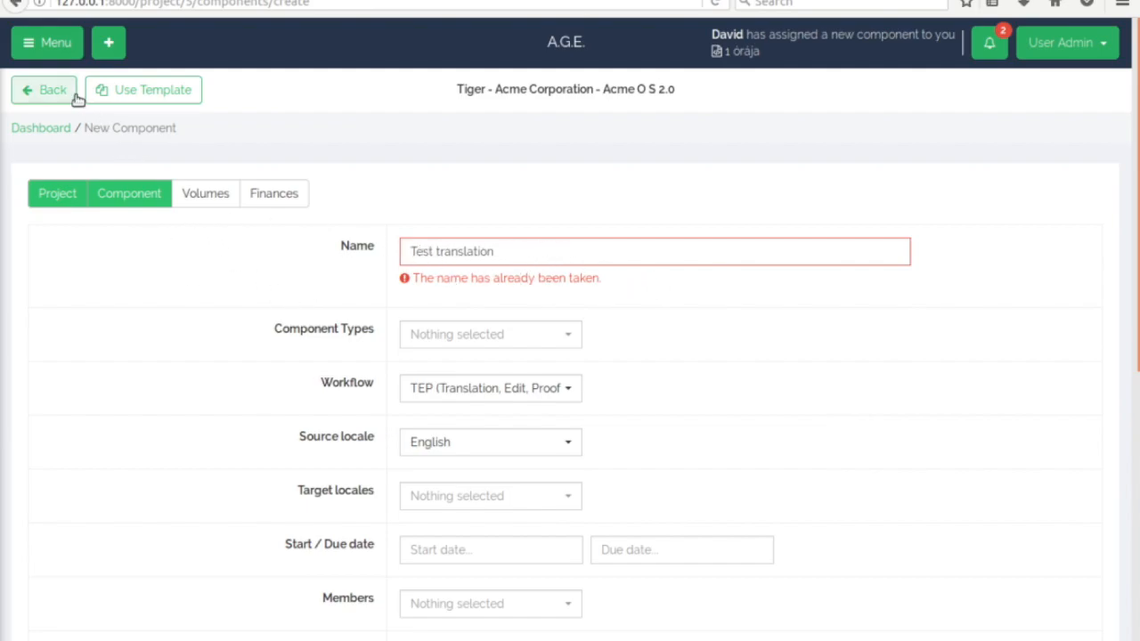
{"action": "left_click", "coordinate": [16, 5]}
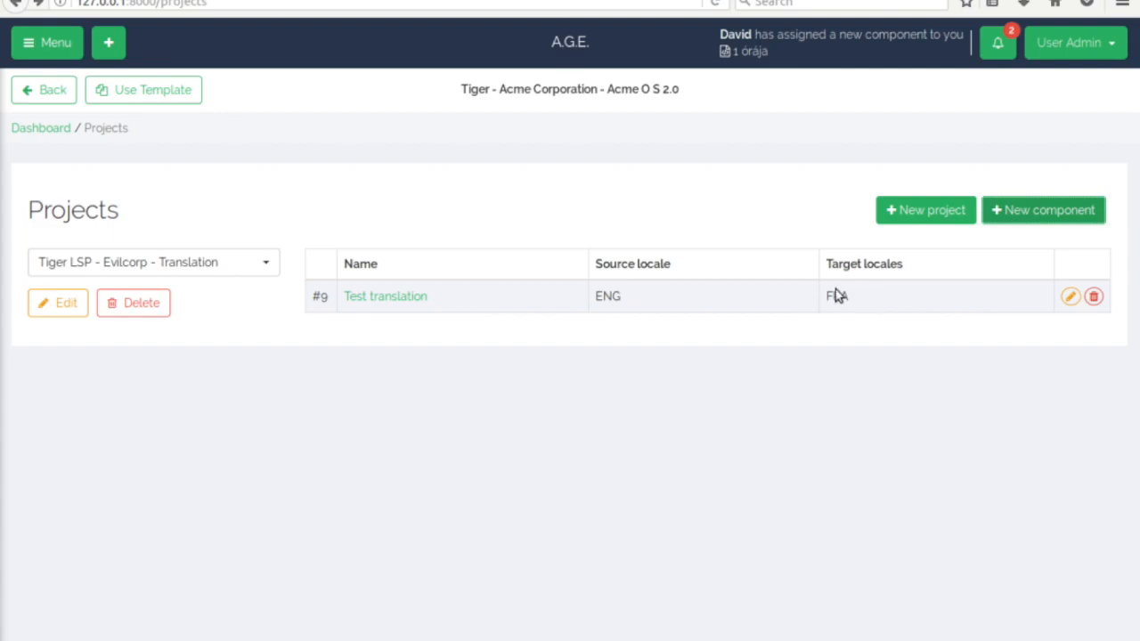
Edit the existing Test translation component to add German and Hungarian as target locales, and save it.
{"action": "left_click", "coordinate": [1069, 296]}
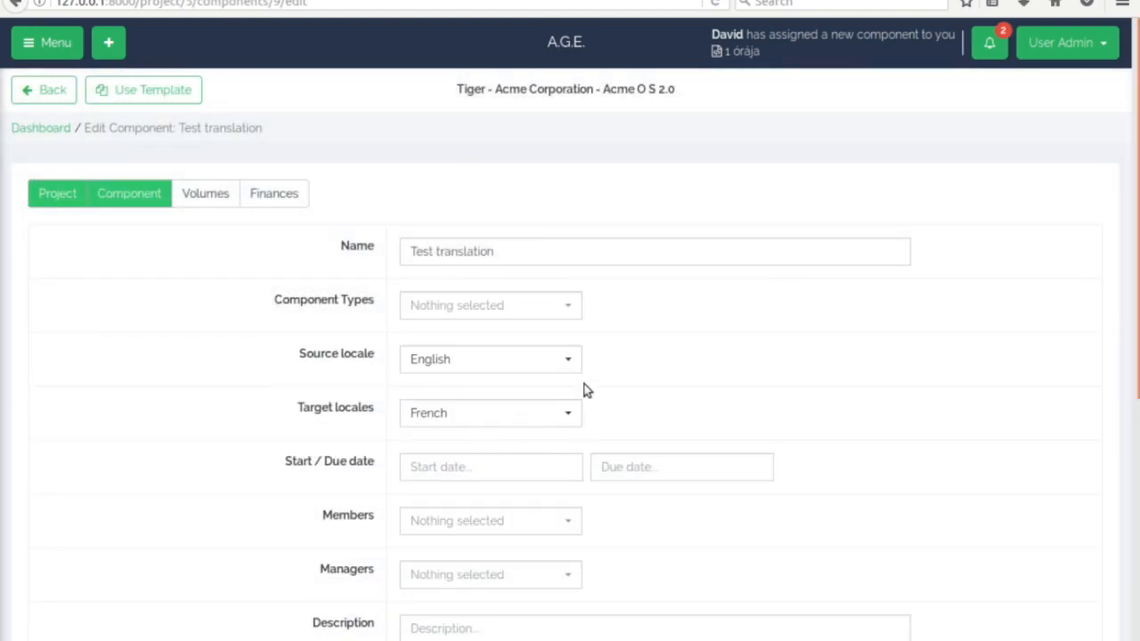
{"action": "left_click", "coordinate": [567, 415]}
{"action": "left_click", "coordinate": [459, 528]}
{"action": "left_click", "coordinate": [468, 547]}
{"action": "left_click", "coordinate": [840, 400]}
{"action": "scroll", "coordinate": [870, 466], "scroll_direction": "down", "scroll_amount": 4}
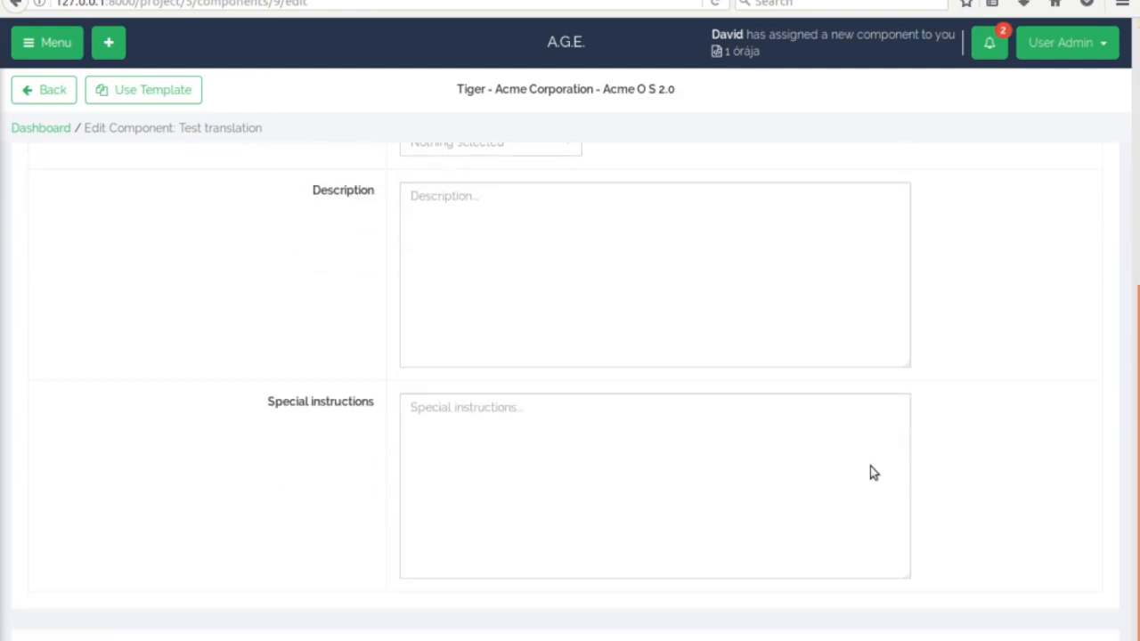
{"action": "scroll", "coordinate": [870, 473], "scroll_direction": "down", "scroll_amount": 1}
{"action": "left_click", "coordinate": [1062, 629]}
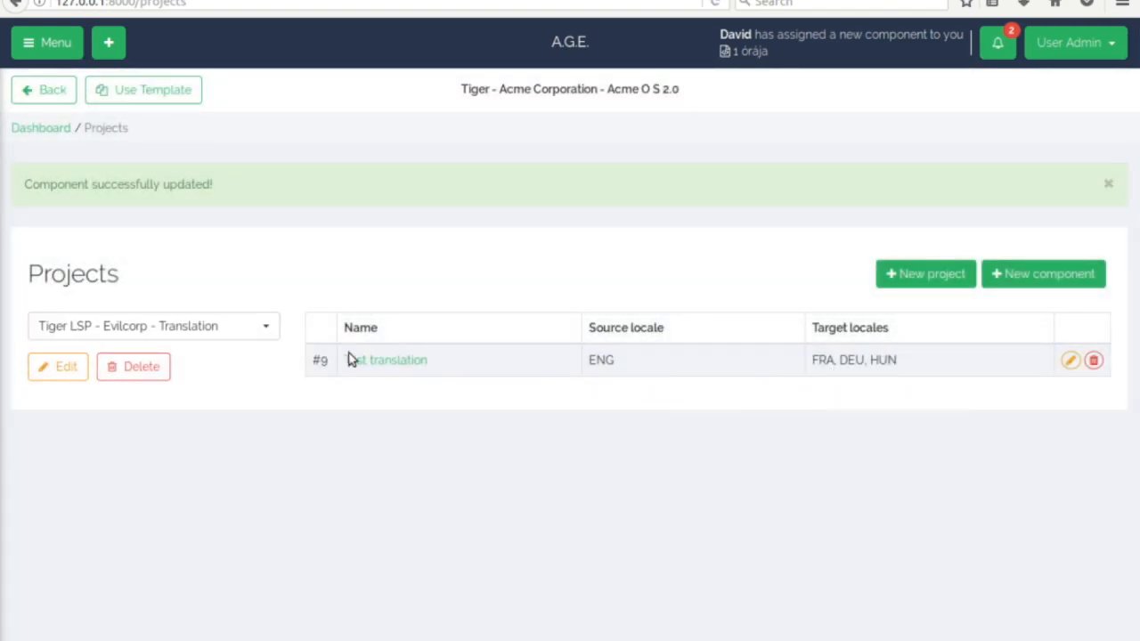
Open the Test translation component's volumes and view the DE and HU locales.
{"action": "left_click", "coordinate": [386, 361]}
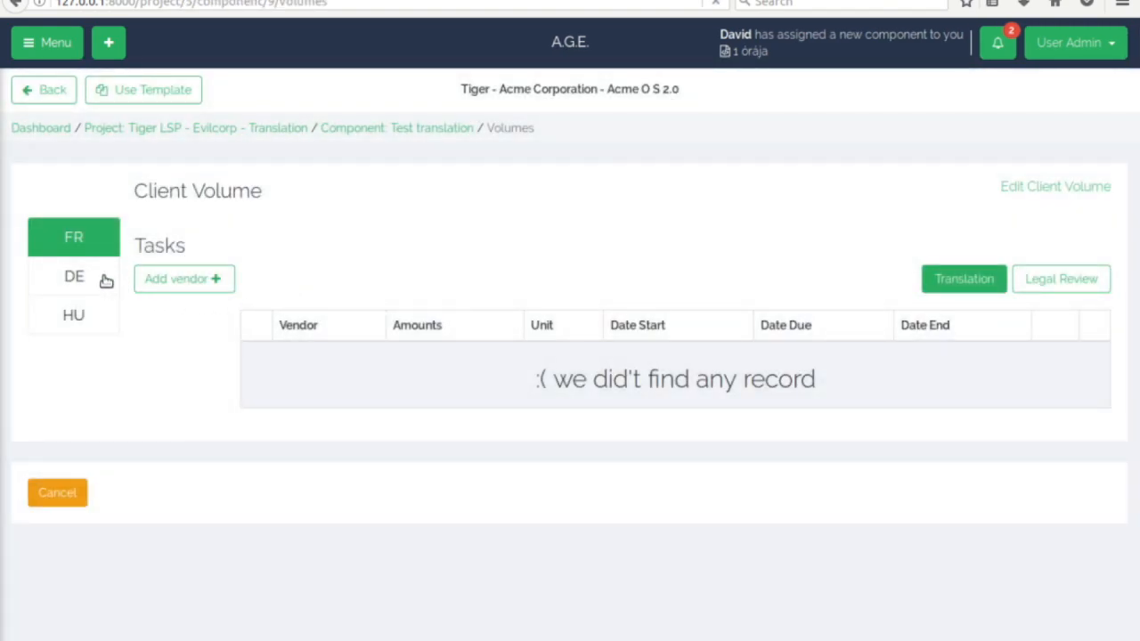
{"action": "left_click", "coordinate": [73, 277]}
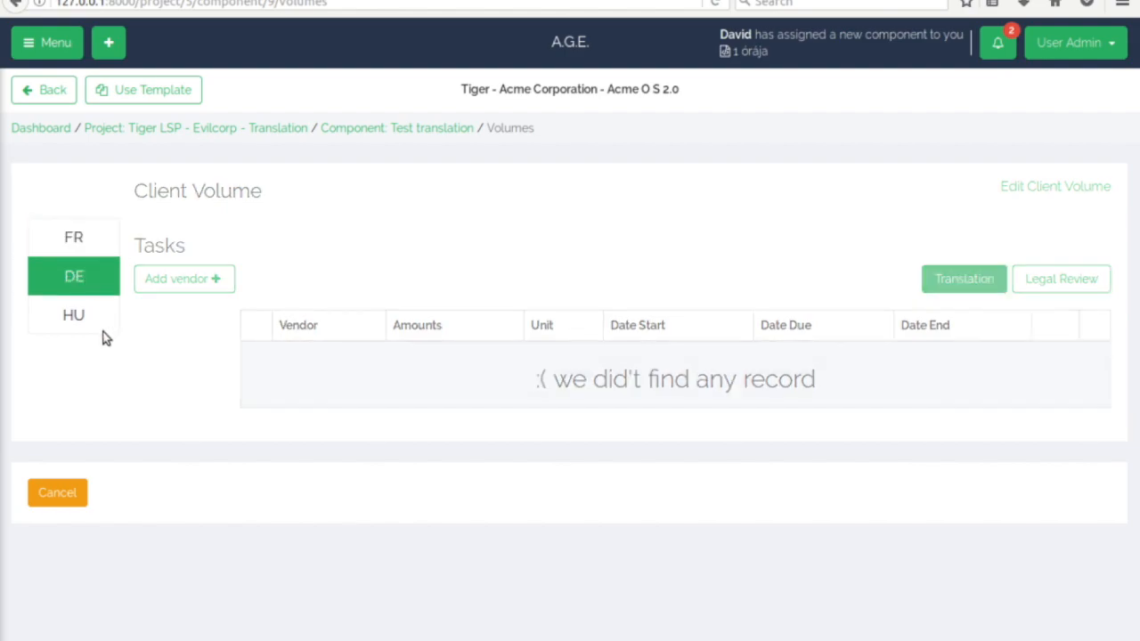
{"action": "left_click", "coordinate": [63, 322]}
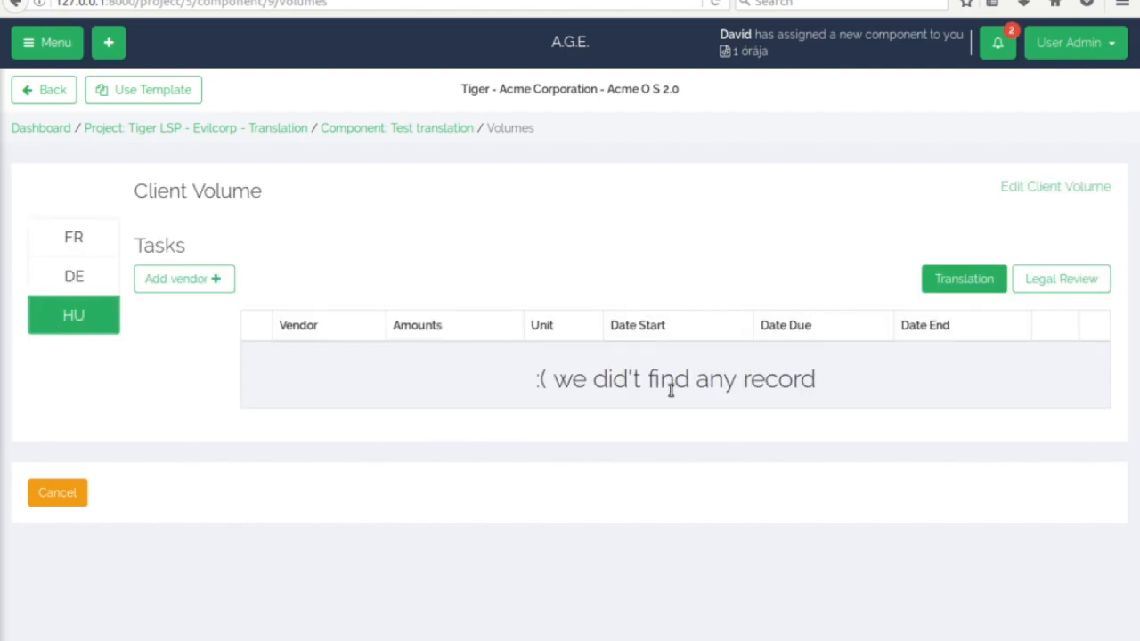